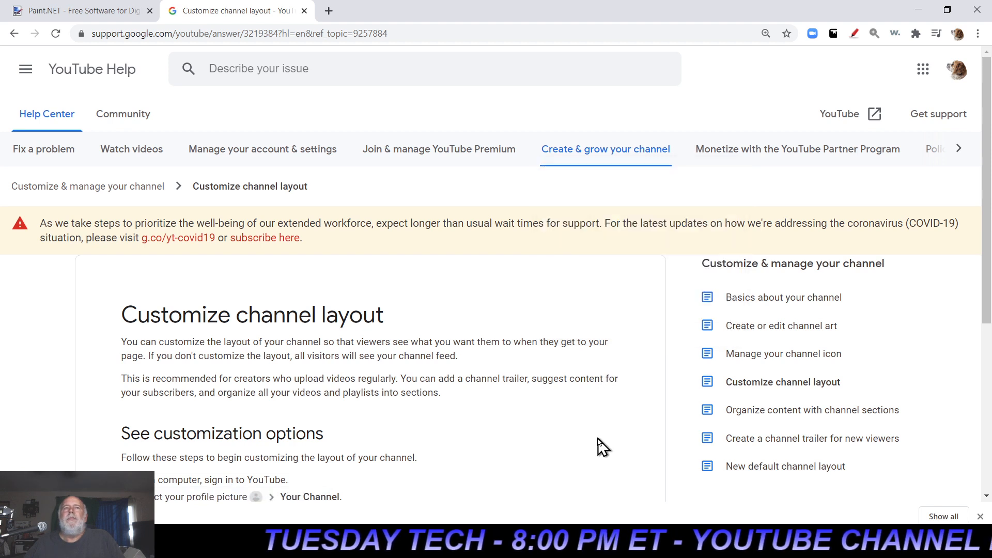
- Search Google for 'youtube banner template' and browse the image results
click(207, 35)
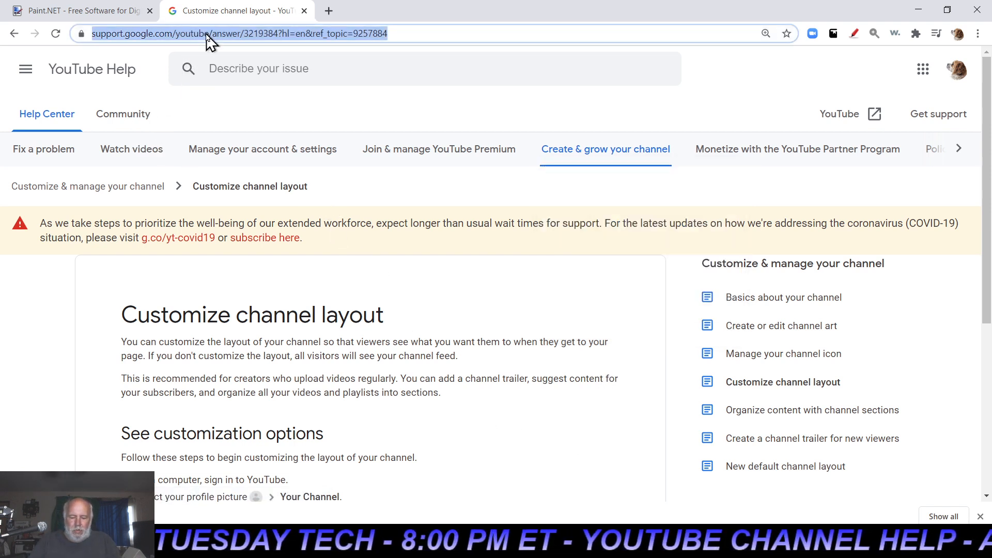
text(youtube)
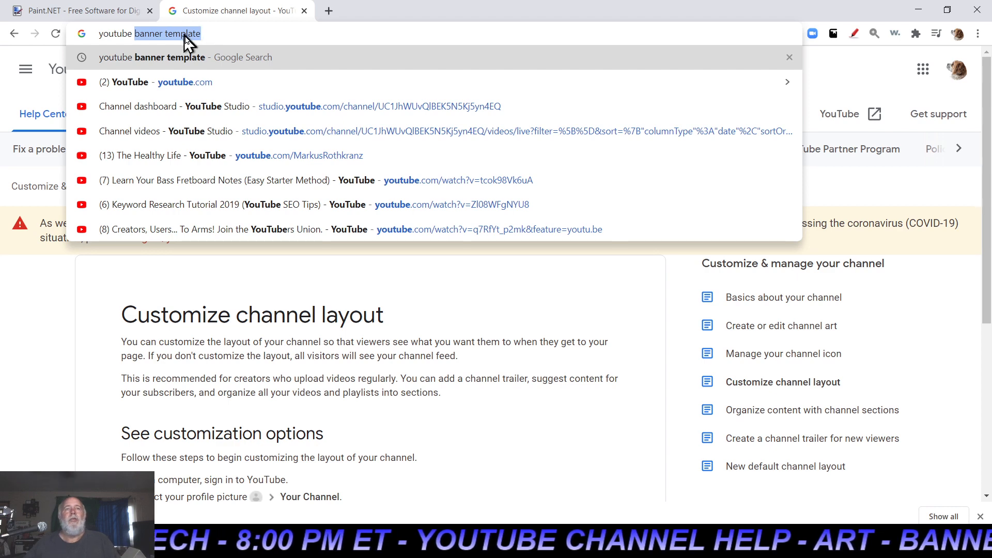
click(177, 61)
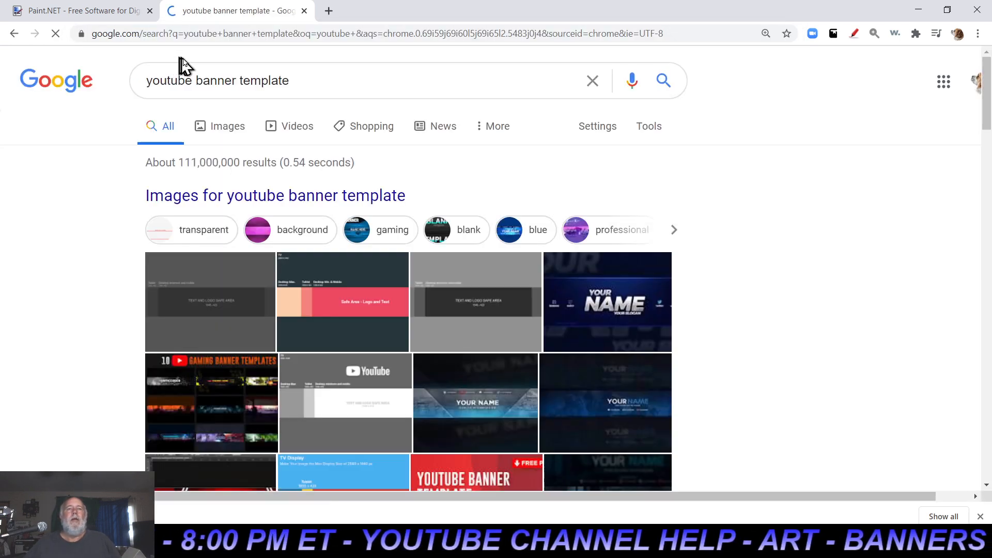
click(227, 128)
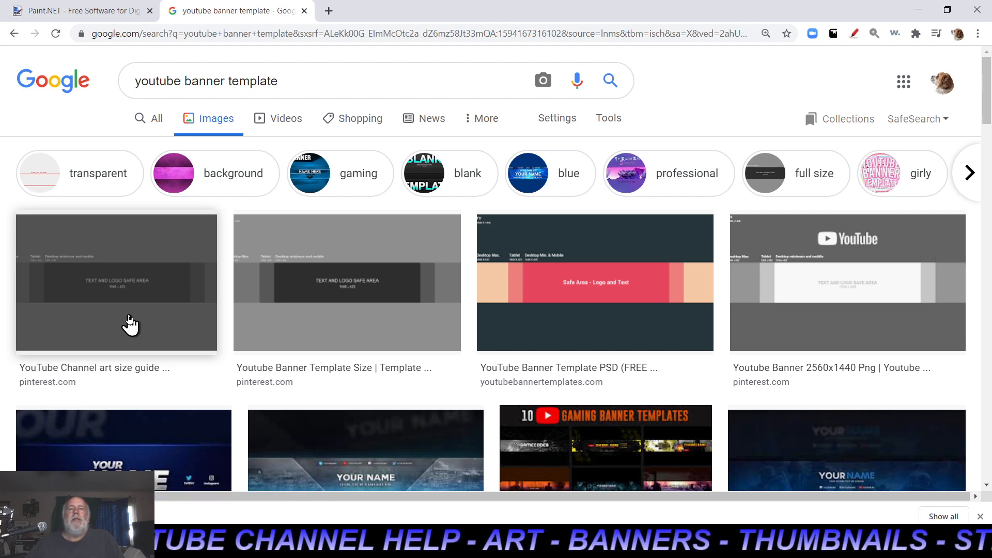
scroll(130, 324, down, 6)
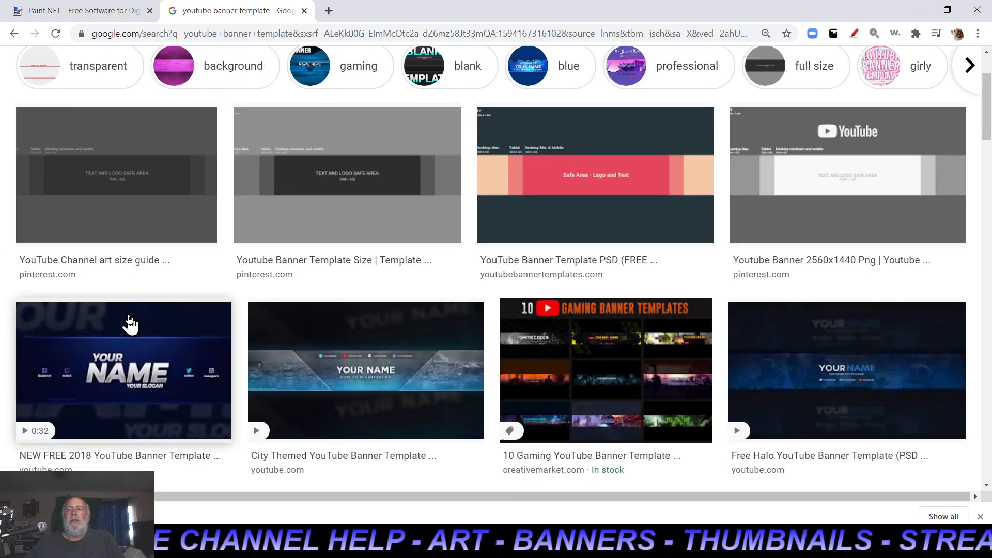
scroll(130, 324, down, 1)
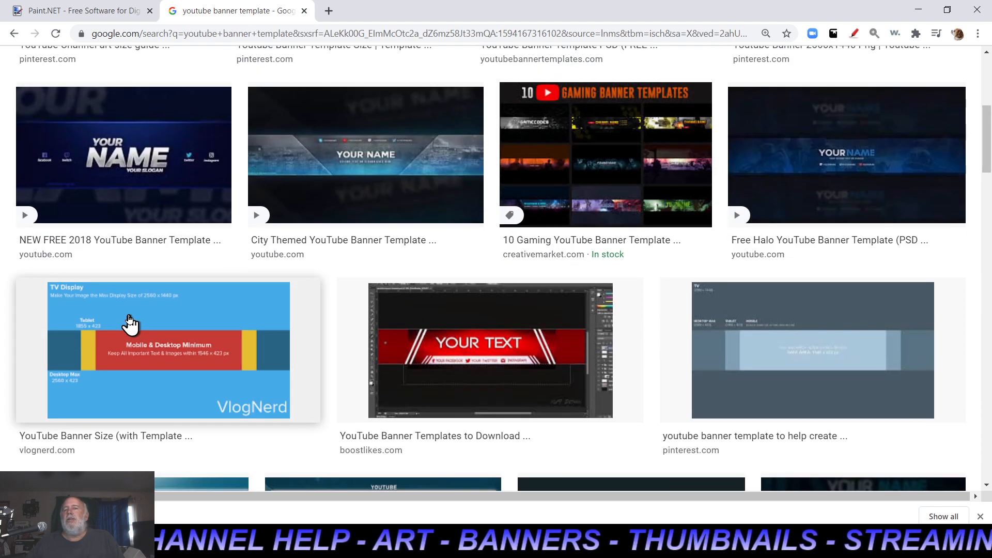
scroll(130, 324, down, 8)
scroll(130, 325, up, 1)
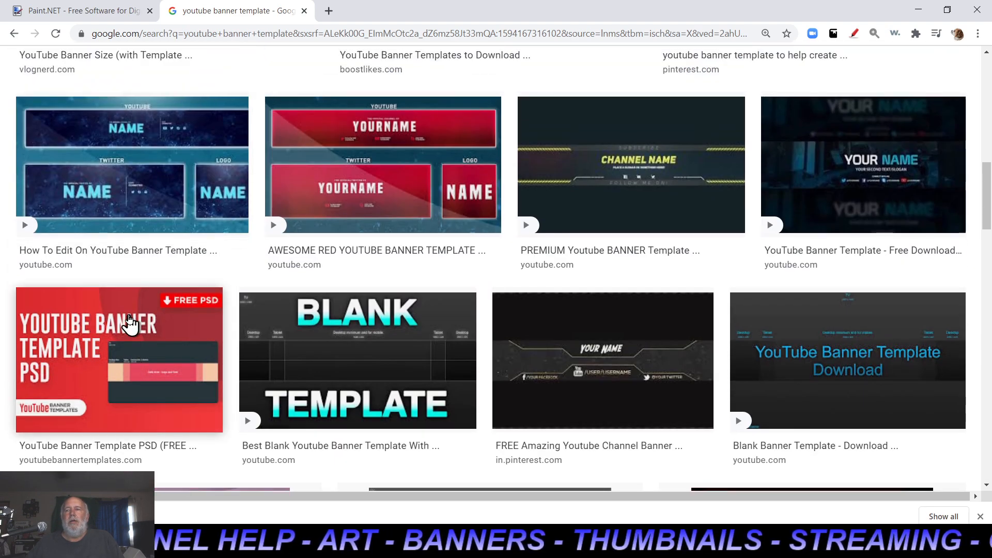
scroll(130, 324, up, 12)
- Save the YouTube Channel art size guide image as a JPEG in D:\tech pics, then return to paint.net
click(130, 324)
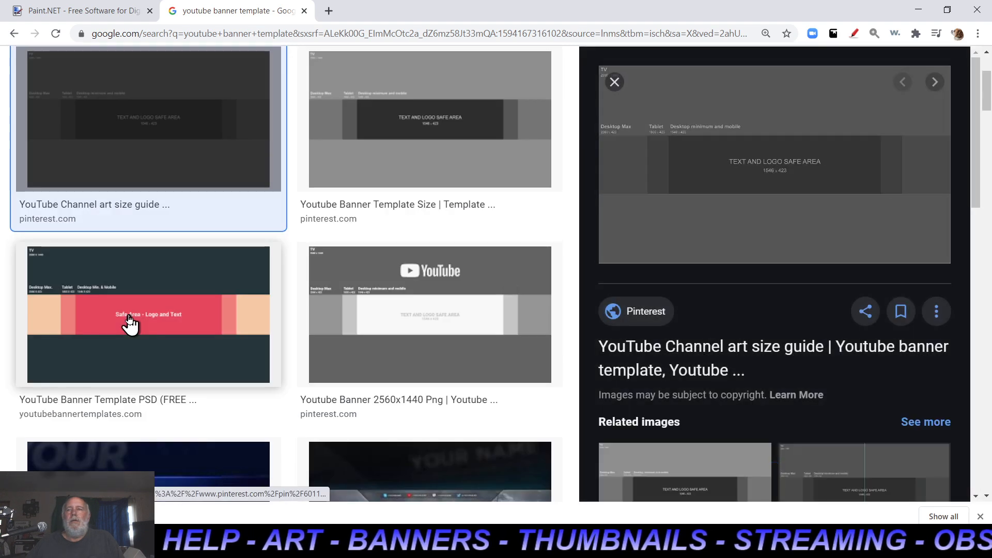
right_click(718, 214)
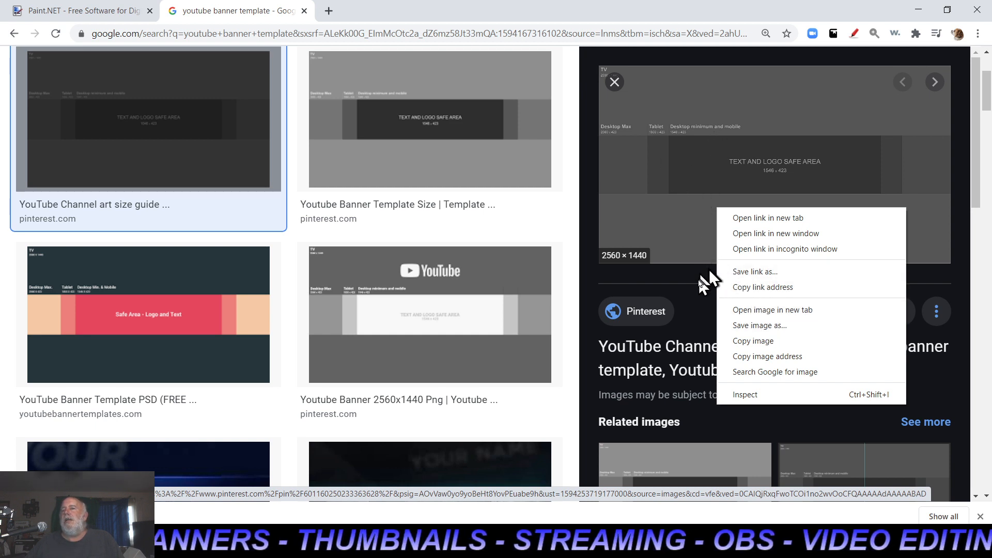
click(778, 328)
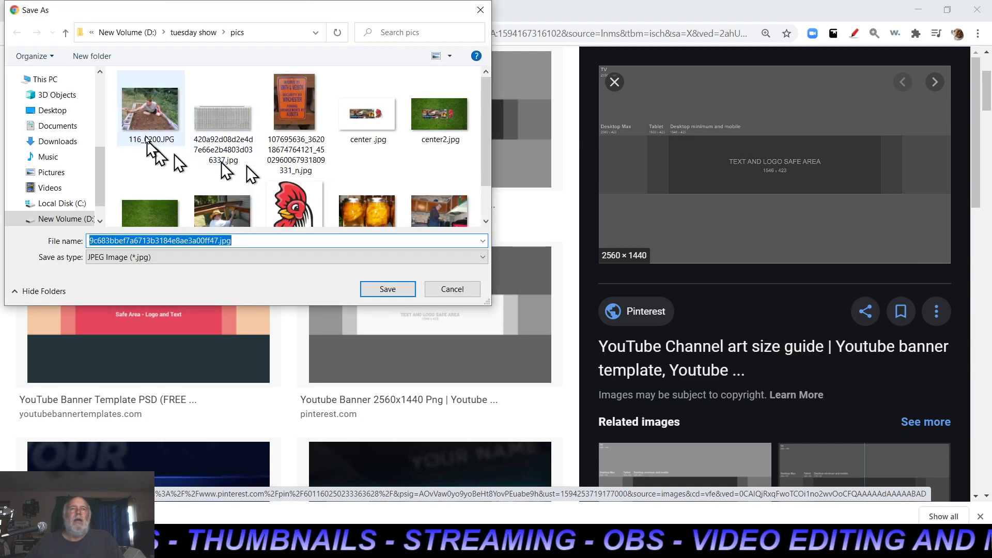
click(66, 33)
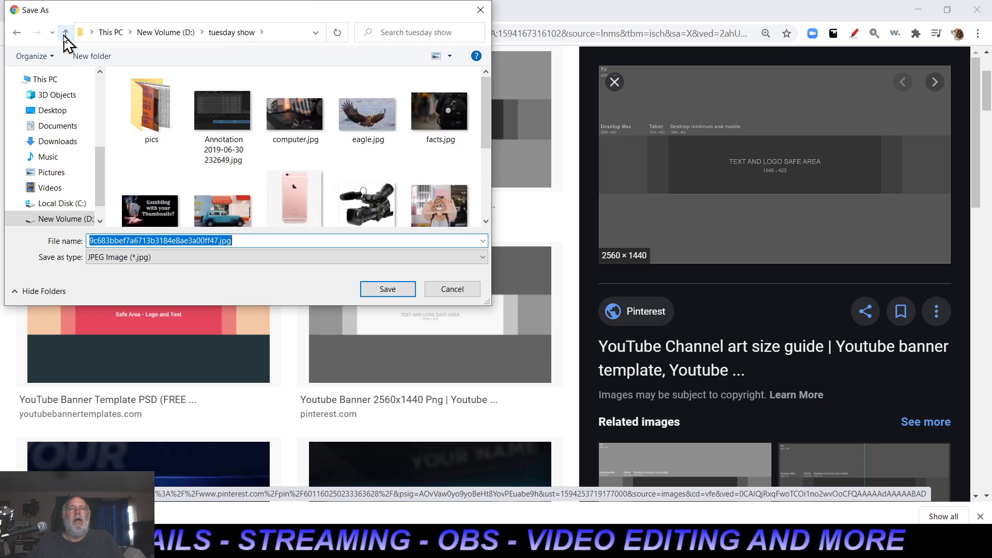
click(65, 34)
scroll(320, 165, down, 4)
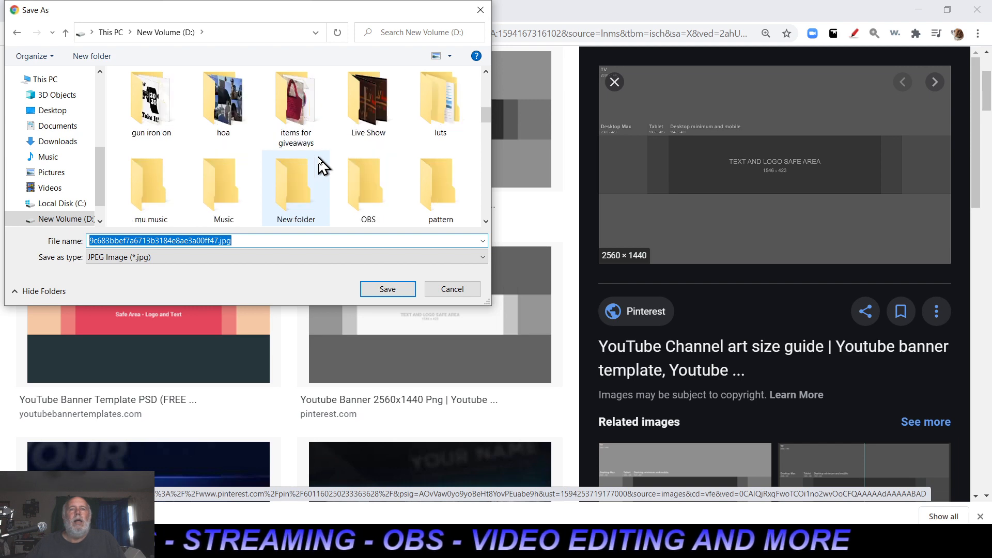
scroll(321, 165, down, 3)
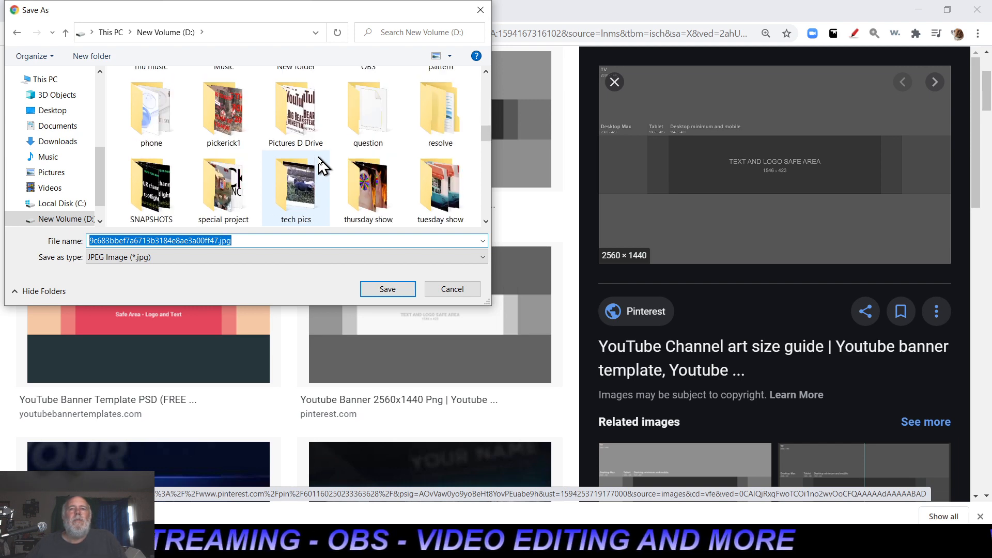
double_click(303, 191)
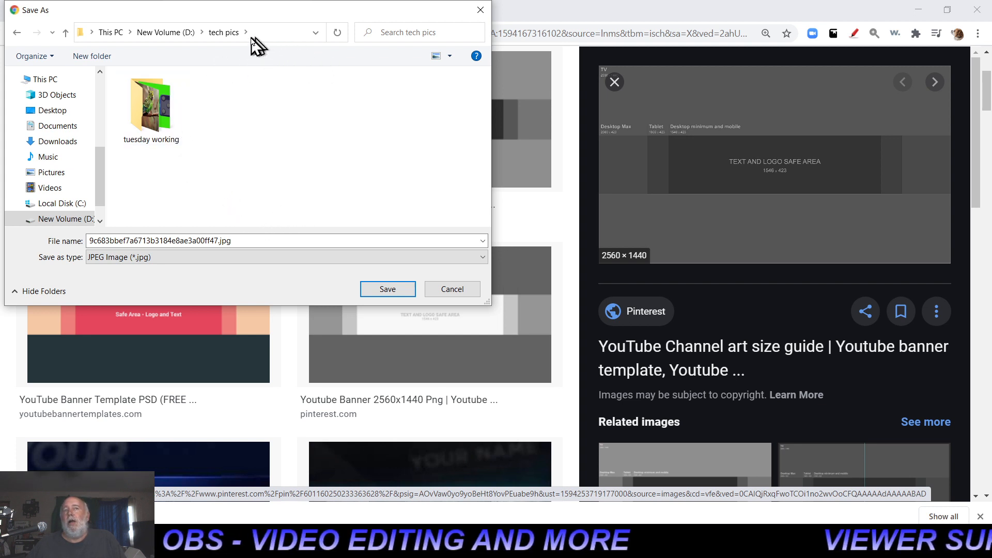
click(388, 289)
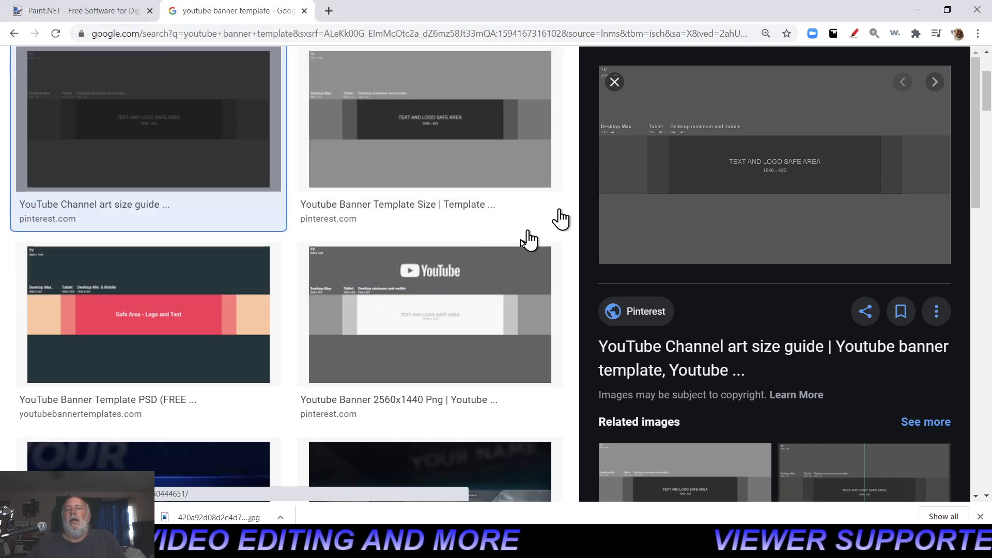
click(981, 518)
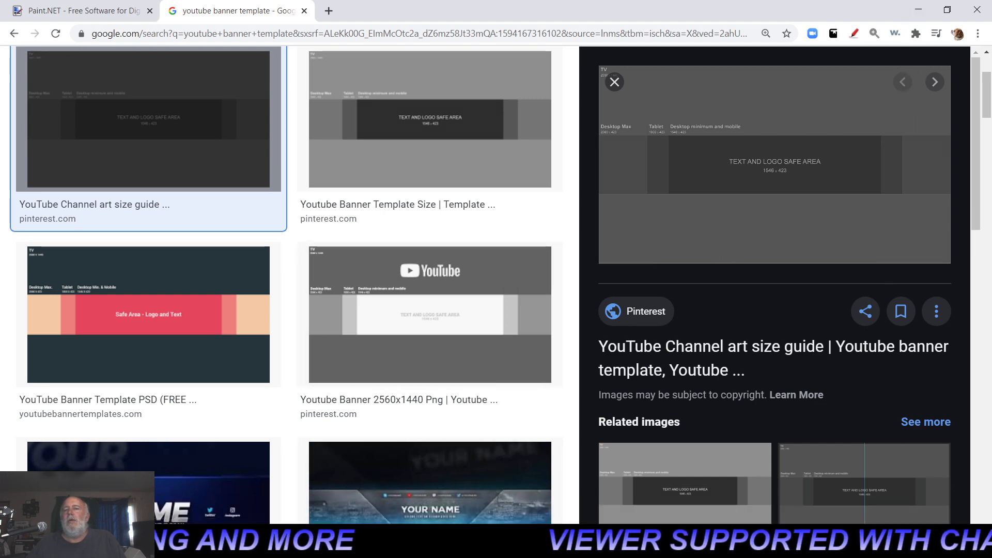
click(506, 546)
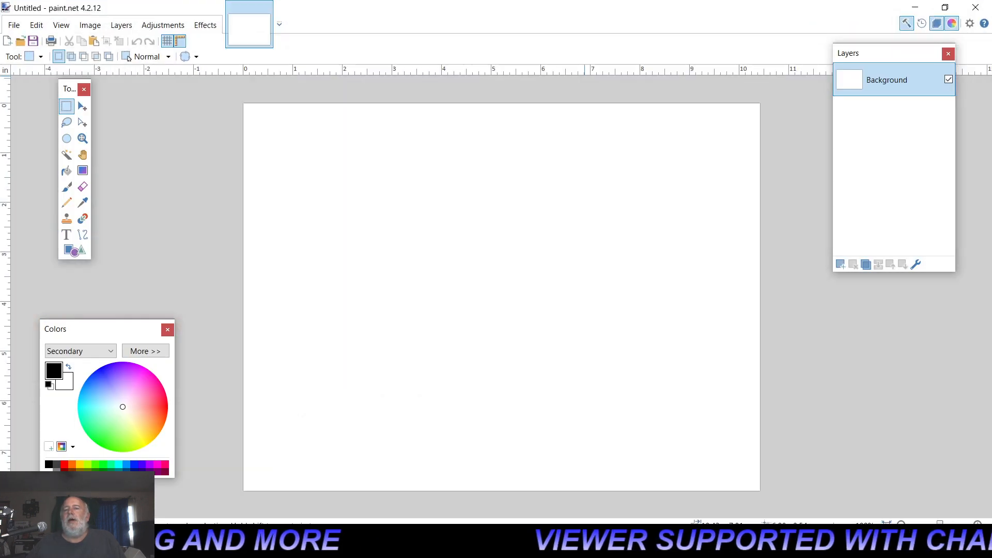
- Open the saved channel art template JPEG from the tech pics folder on New Volume (D:)
click(21, 41)
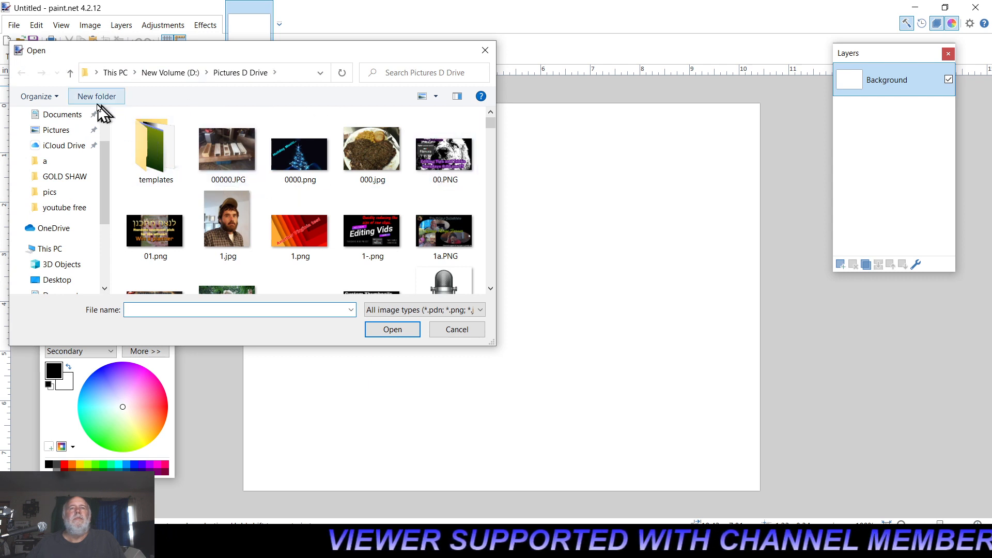
click(70, 73)
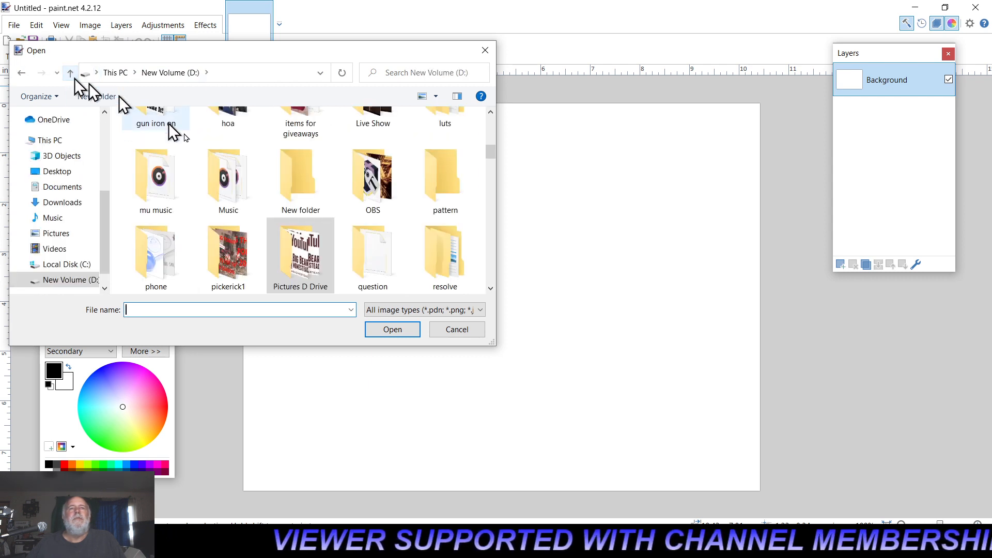
scroll(314, 215, down, 3)
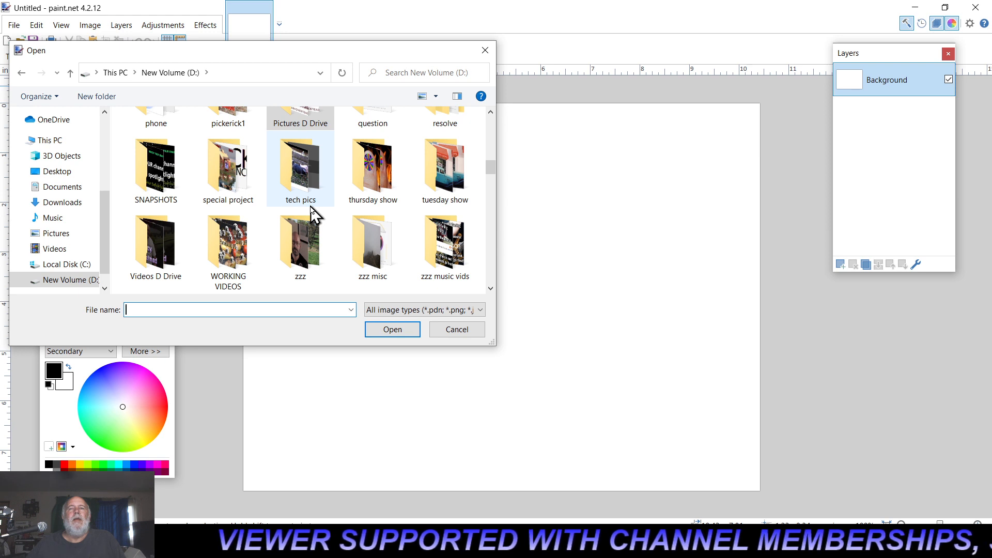
double_click(310, 206)
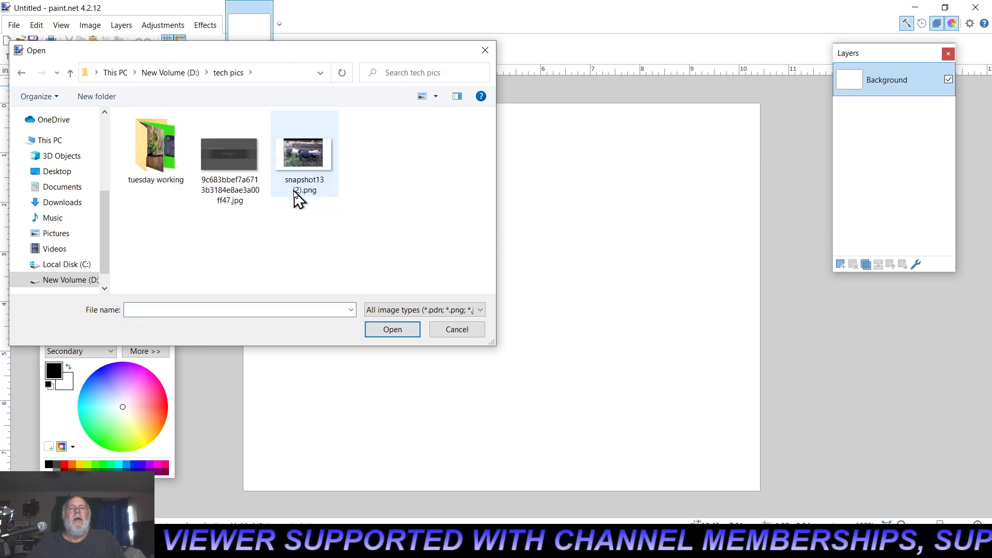
click(257, 199)
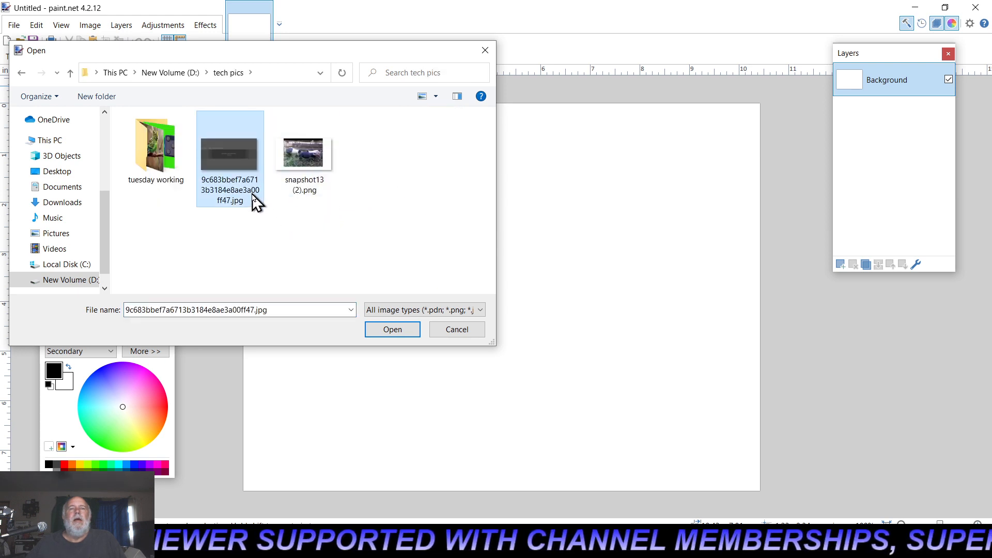
click(388, 330)
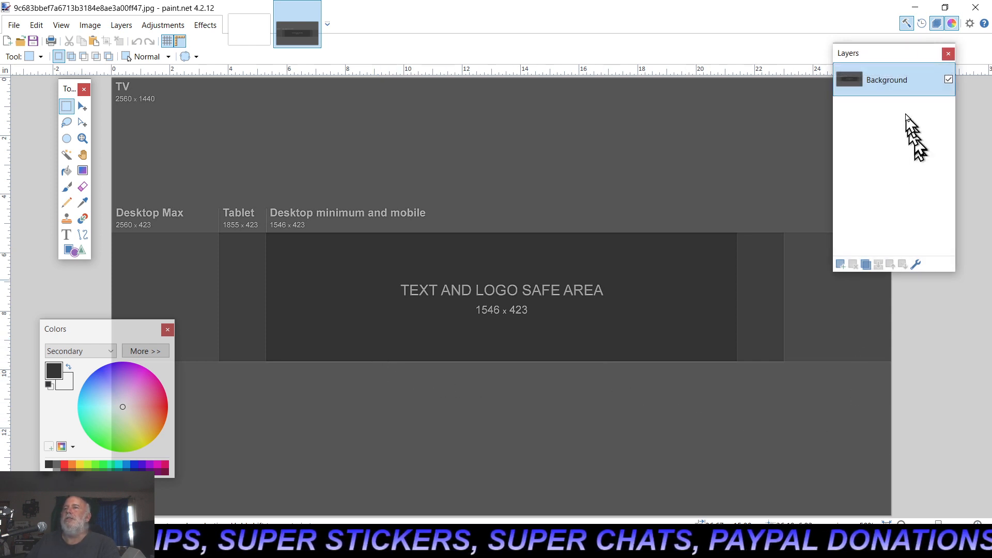
- Close the Layers and Colors panels so only the tools window remains over the template
mouse_move(875, 51)
mouse_down()
mouse_move(668, 58)
mouse_move(856, 58)
mouse_up()
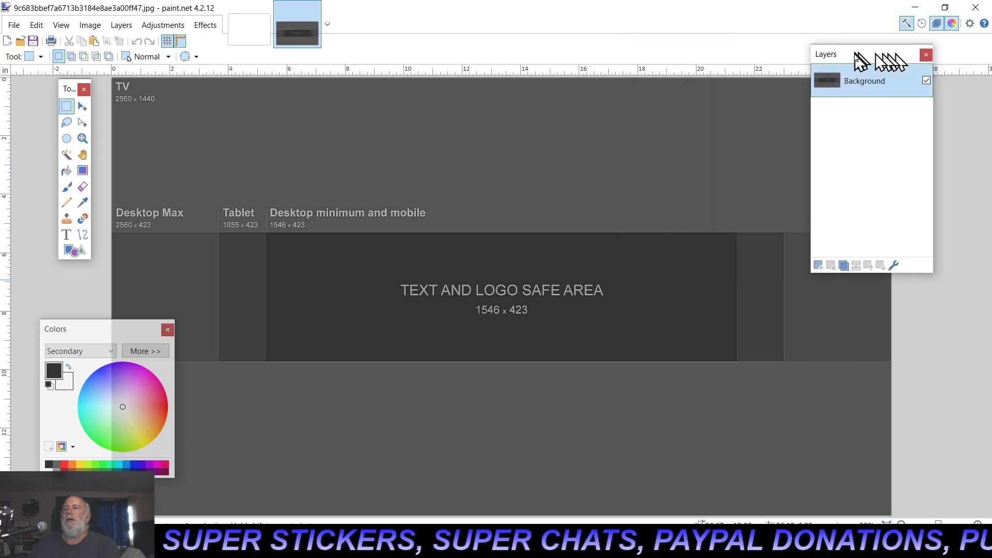
click(927, 55)
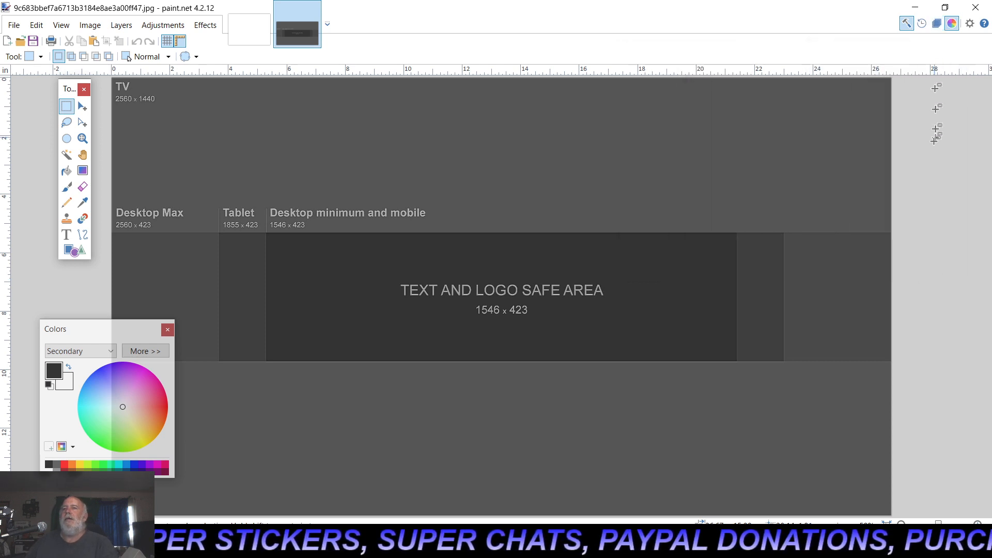
click(168, 330)
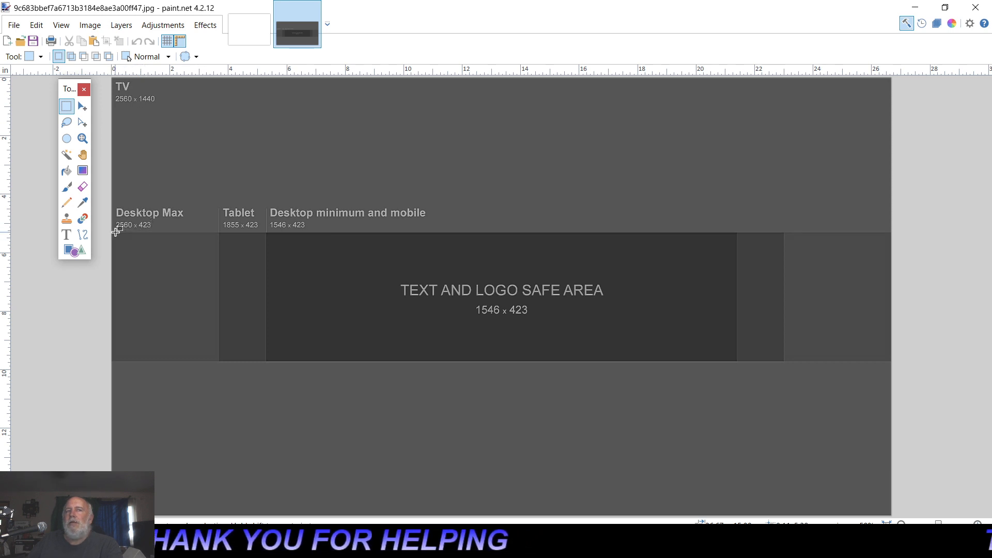
- Rectangle-select the 1546 × 423 text and logo safe area box of the template
drag(113, 234, 907, 362)
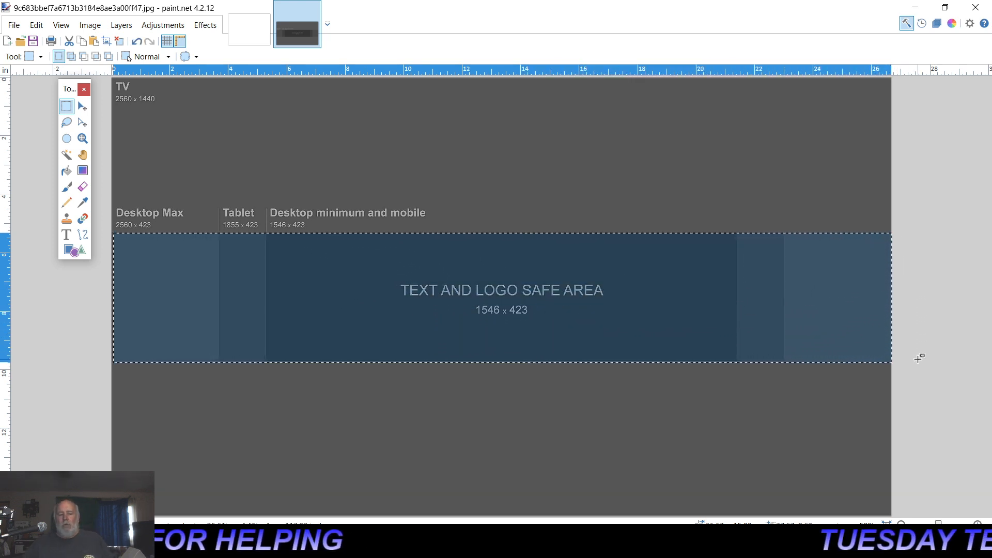
click(919, 359)
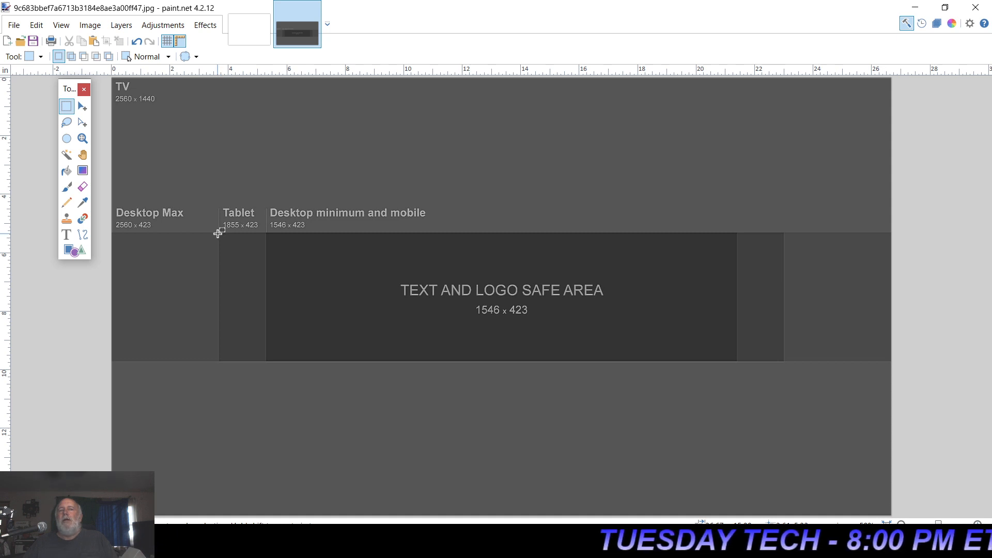
drag(218, 234, 787, 362)
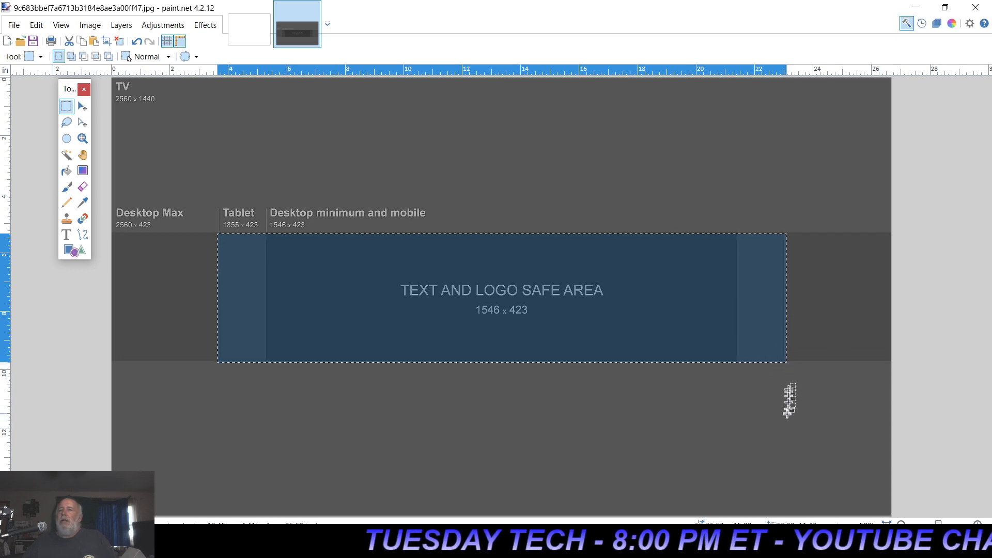
click(870, 307)
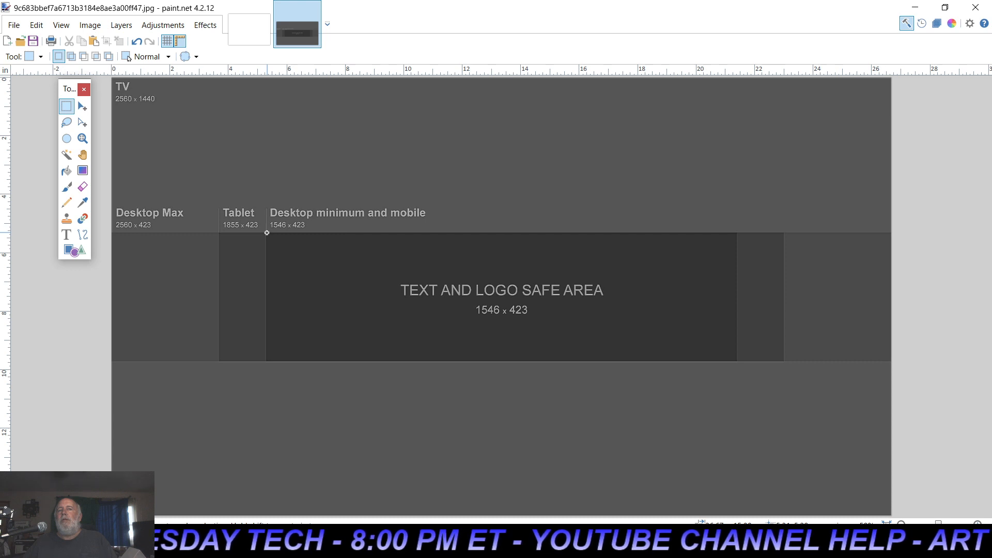
drag(266, 232, 739, 361)
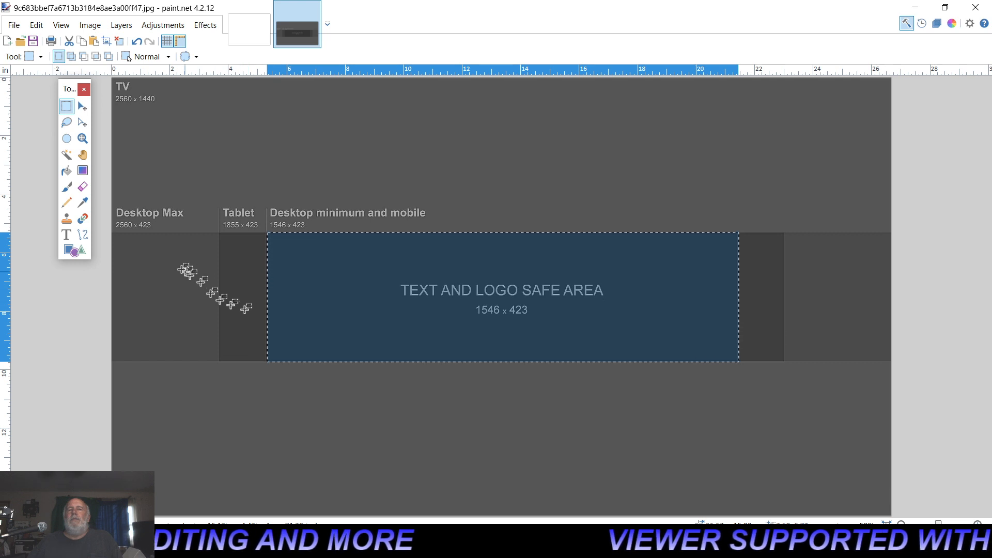
- Select the left Desktop Max/Tablet band, then the band right of the safe area
drag(115, 236, 266, 362)
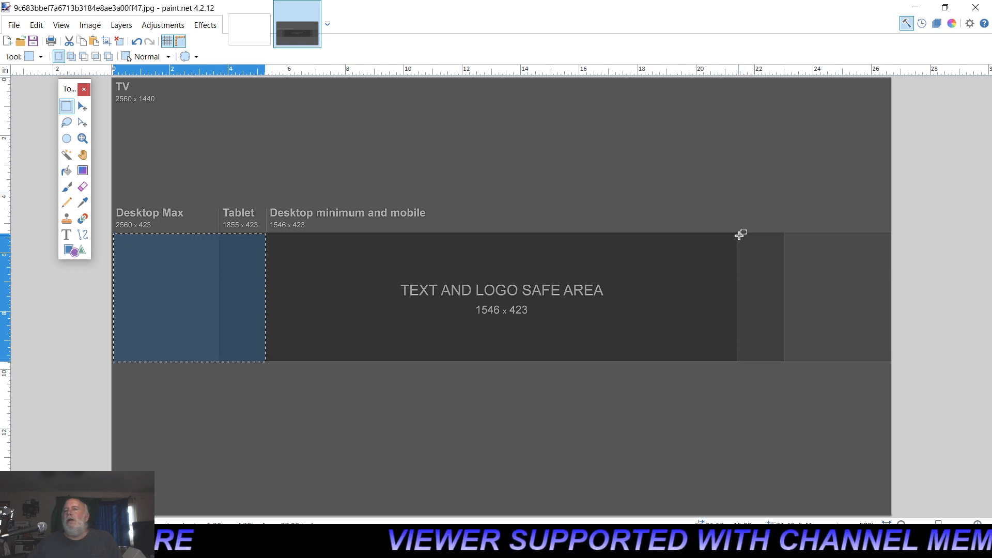
drag(738, 236, 897, 364)
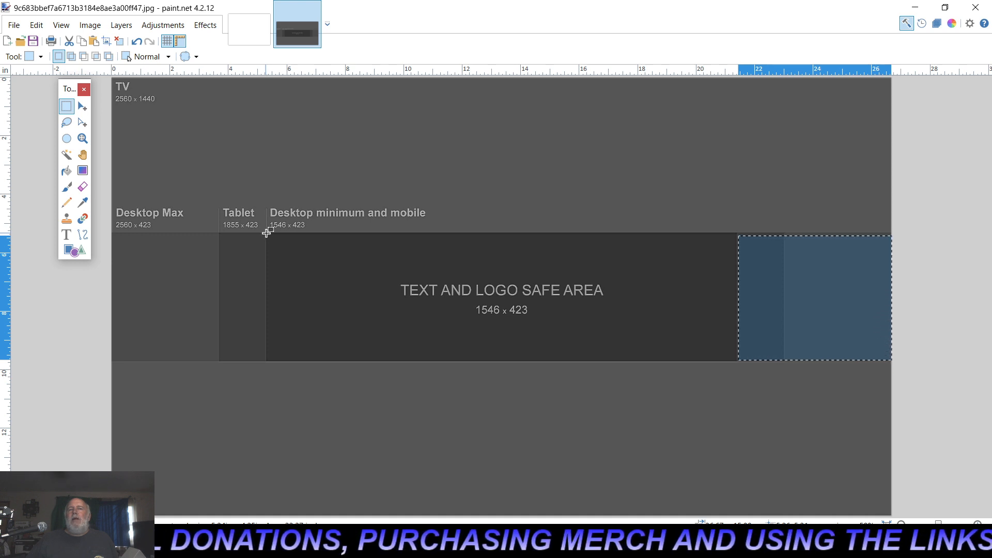
- Reselect the 1546 × 423 text and logo safe area box
drag(267, 234, 739, 362)
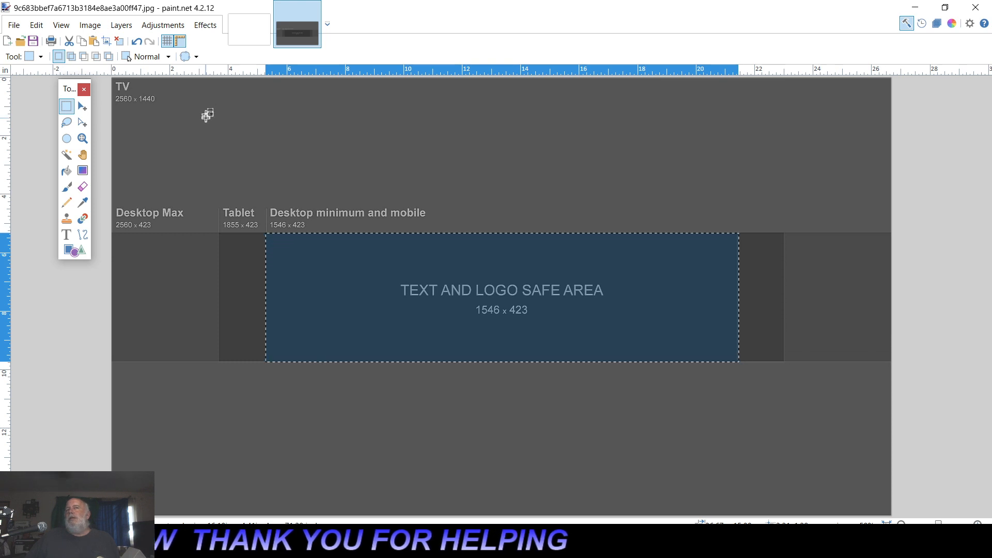
- Open the pig photo snapshot13 (2).png
click(19, 42)
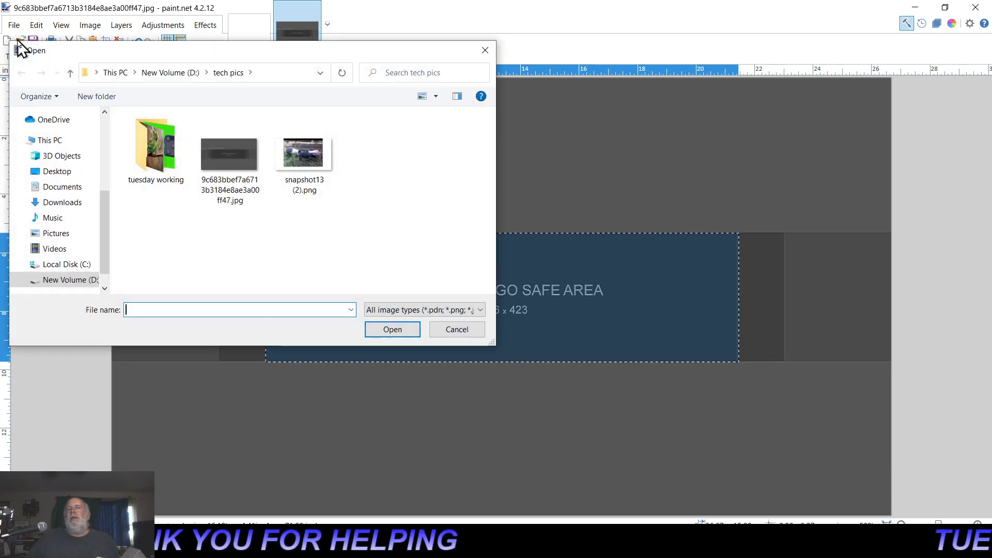
click(297, 168)
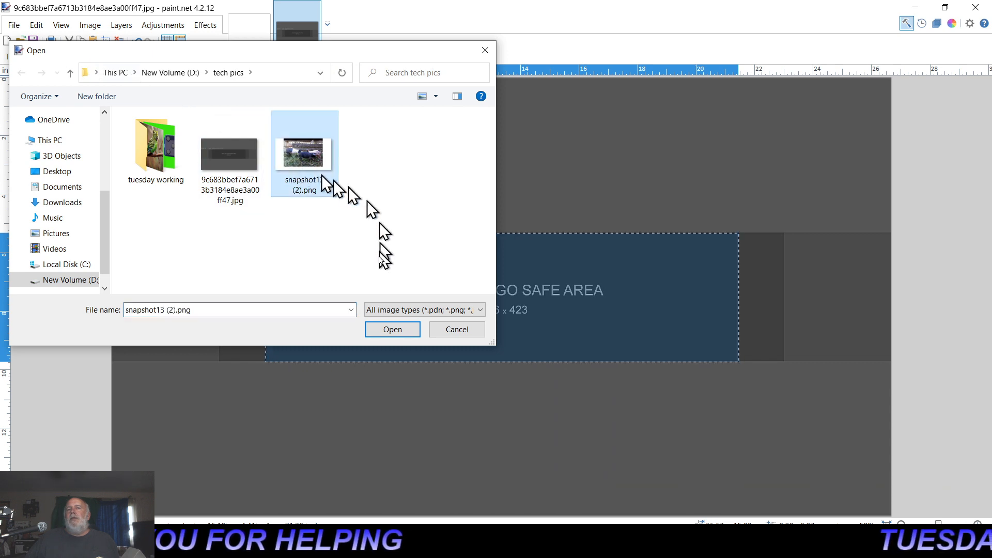
click(389, 334)
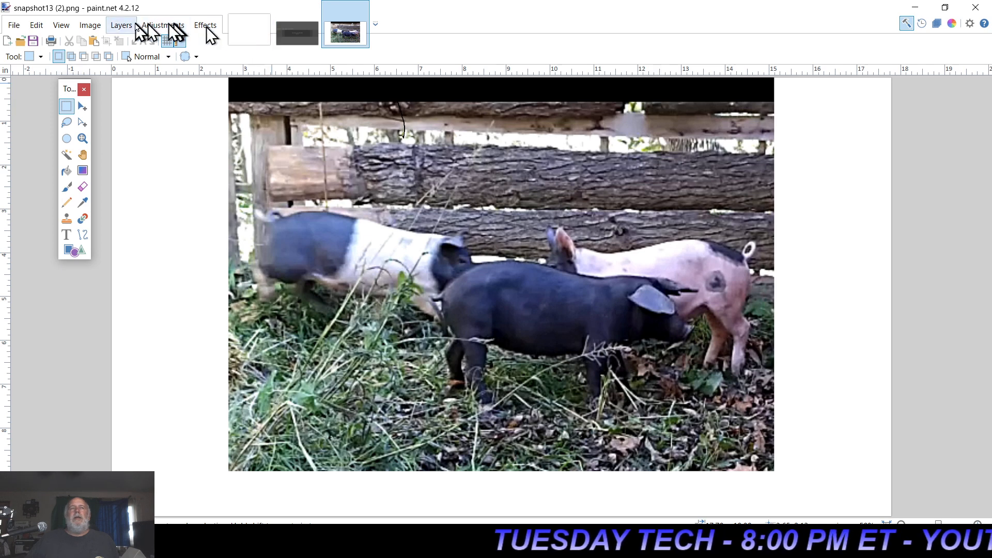
- Check the photo Background layer's properties, leaving its opacity at 255
click(126, 28)
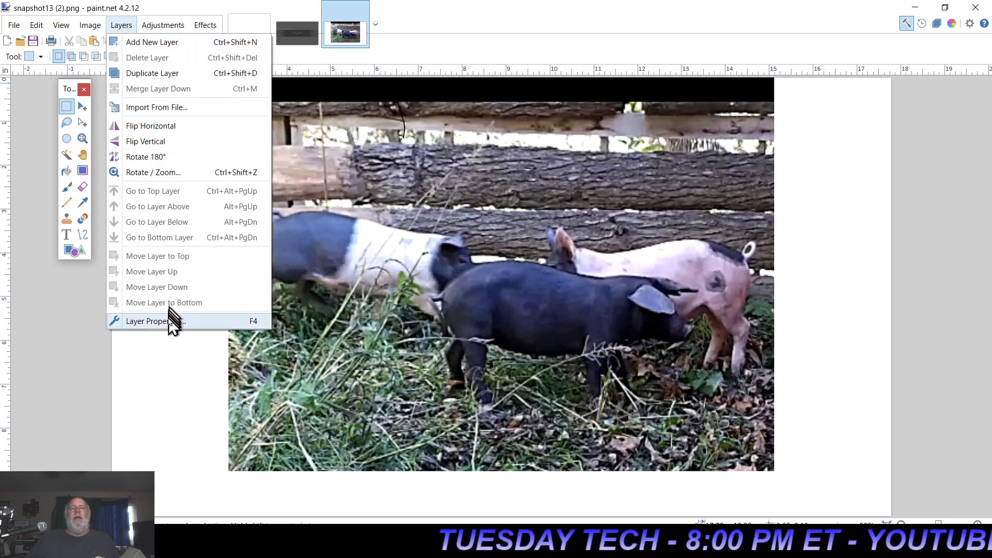
click(150, 321)
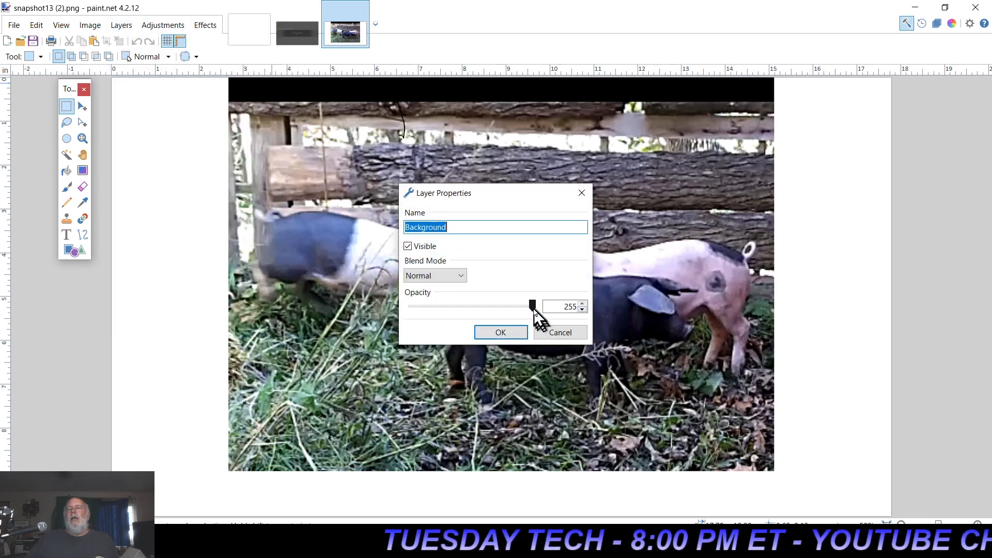
mouse_move(533, 308)
mouse_down()
mouse_move(411, 311)
mouse_move(542, 313)
mouse_up()
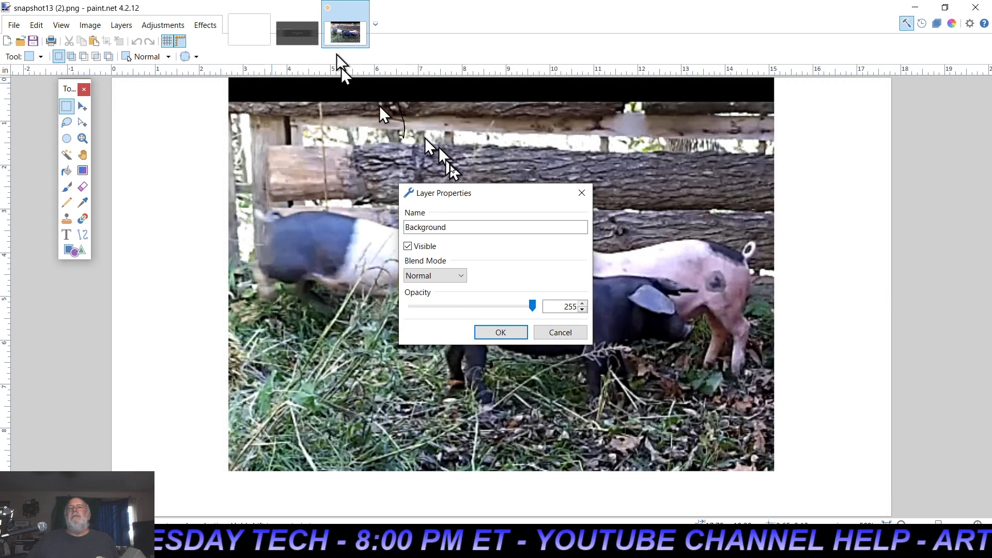
click(560, 331)
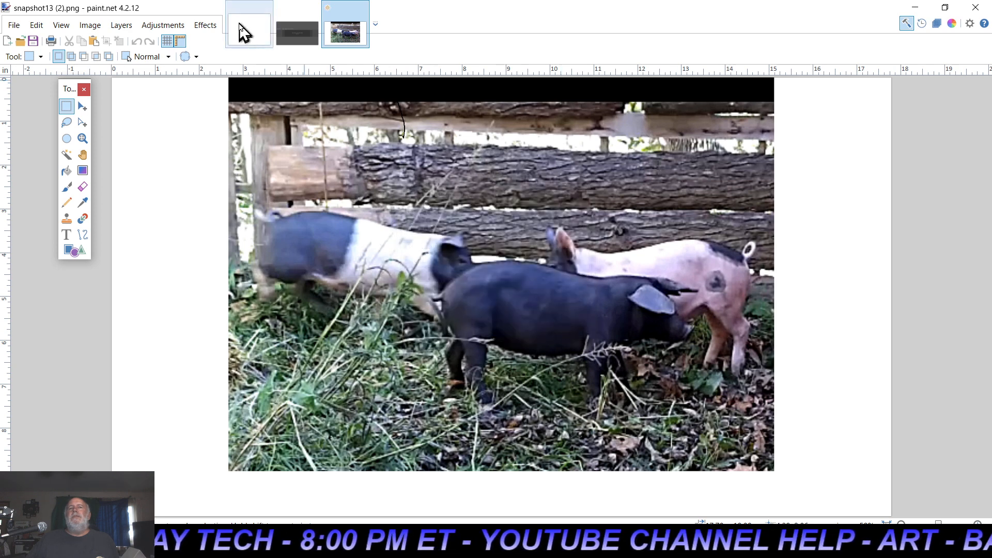
- Copy the whole banner template and paste it into a new layer on snapshot13 (2).png
click(298, 35)
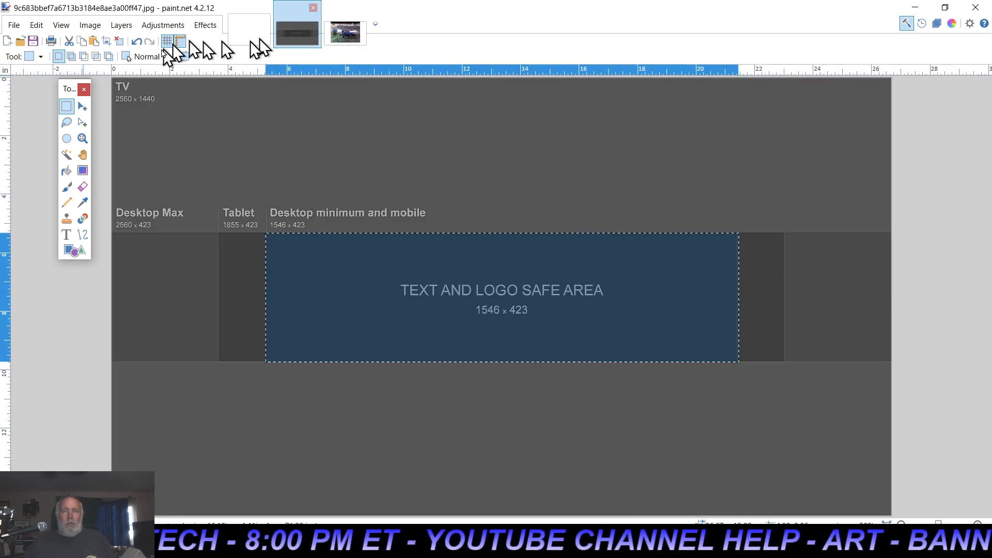
click(186, 81)
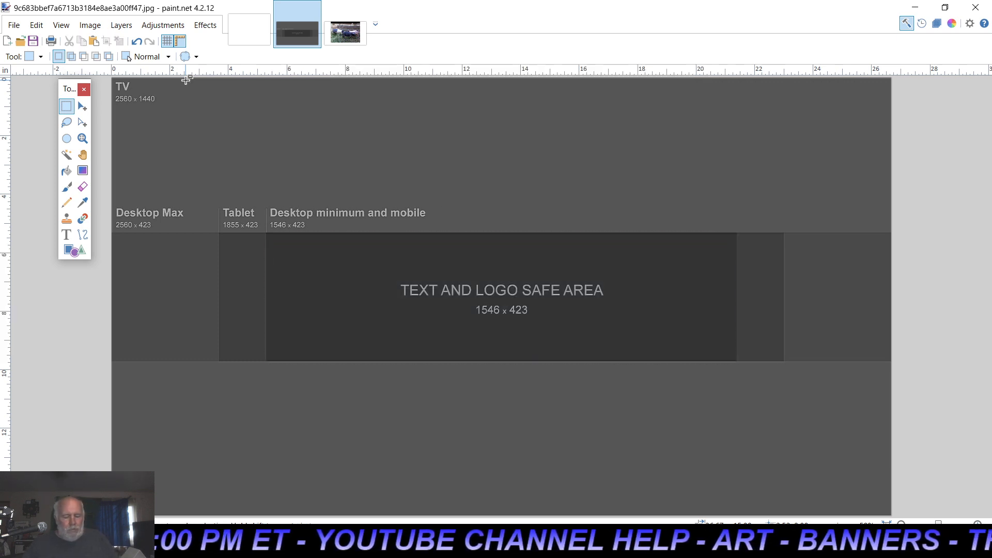
key(ctrl+a)
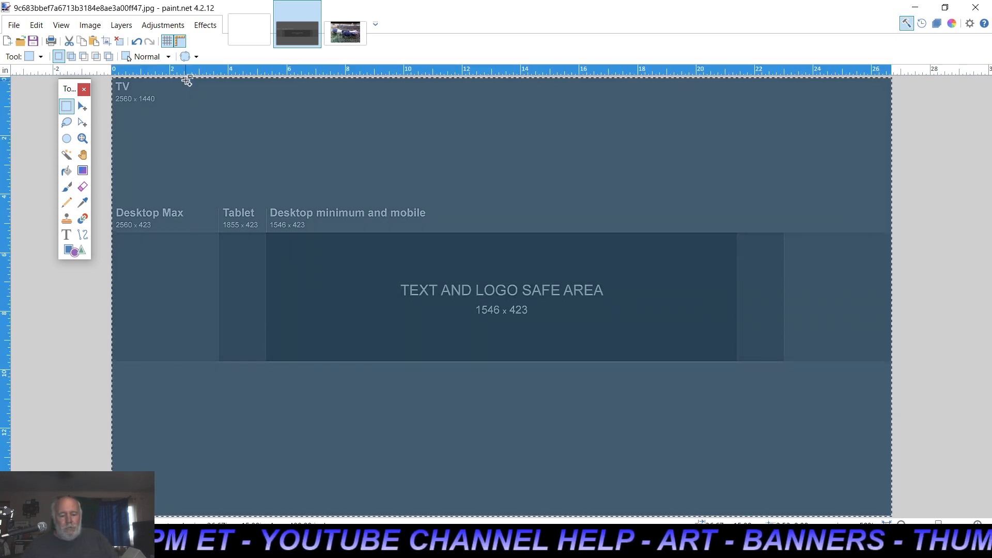
key(ctrl+c)
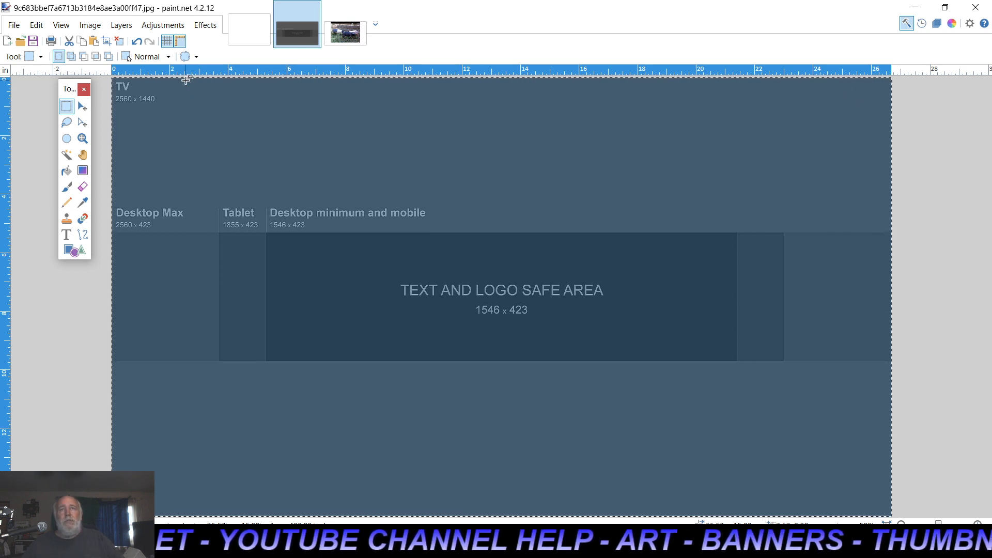
click(345, 32)
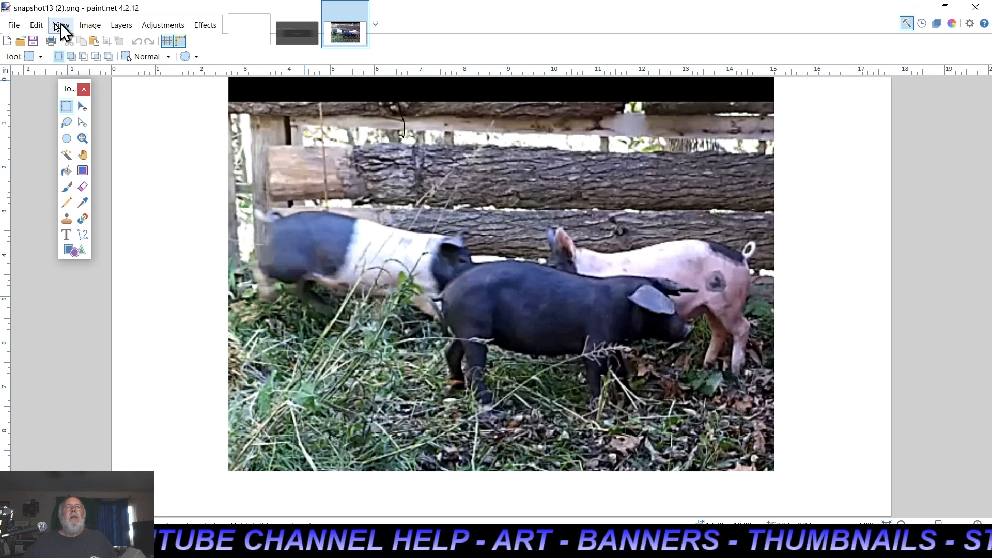
click(33, 27)
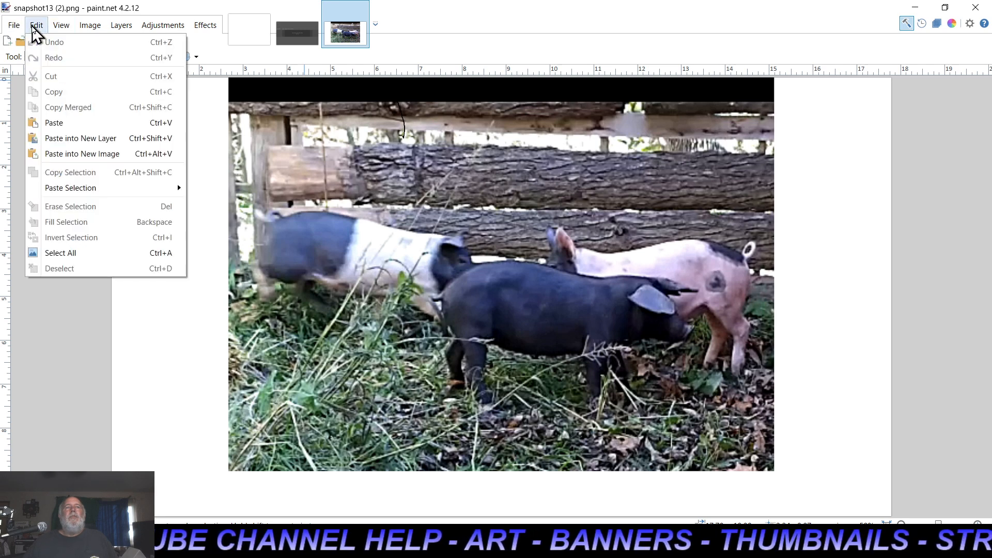
click(68, 138)
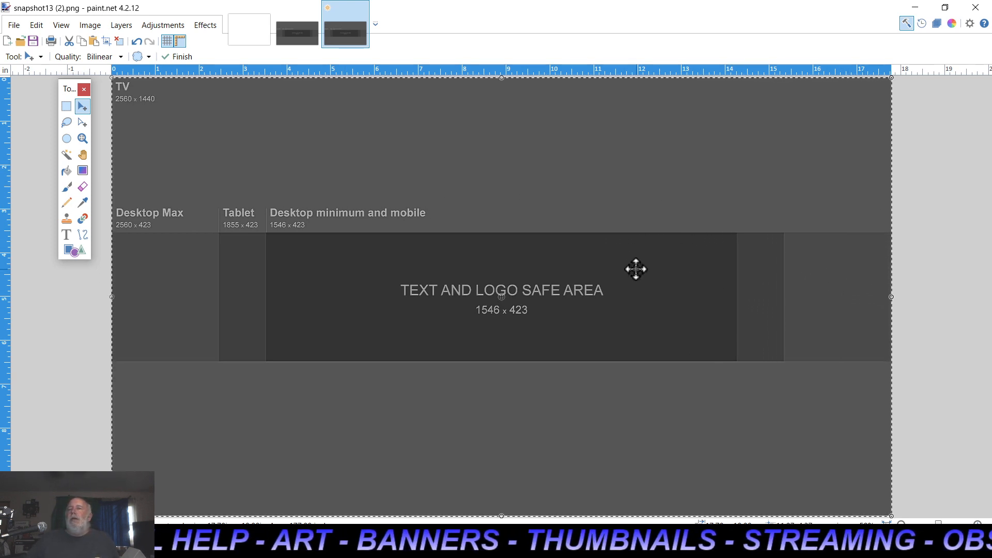
- Show the Layers panel, move it aside, and toggle Layer 2's visibility off and back on
click(938, 26)
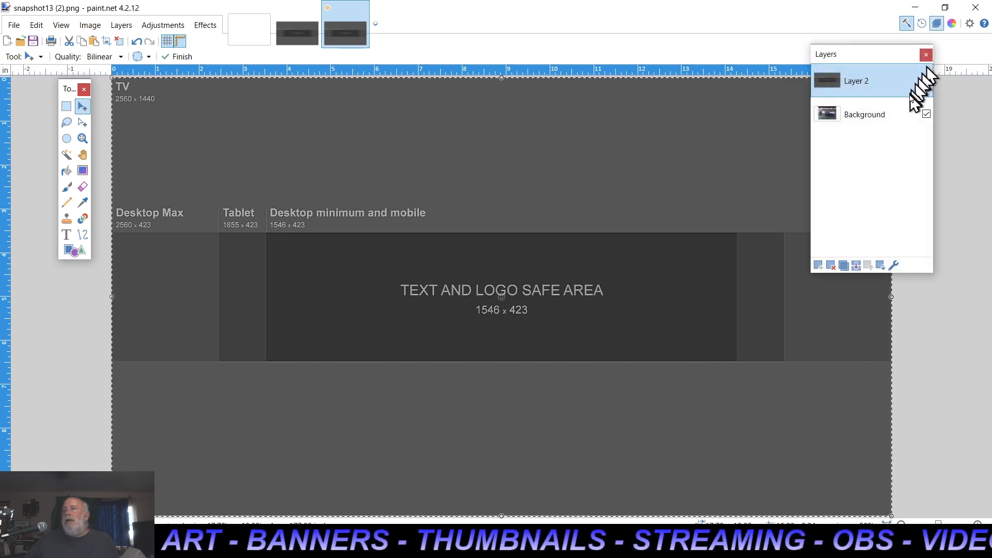
drag(874, 51, 908, 119)
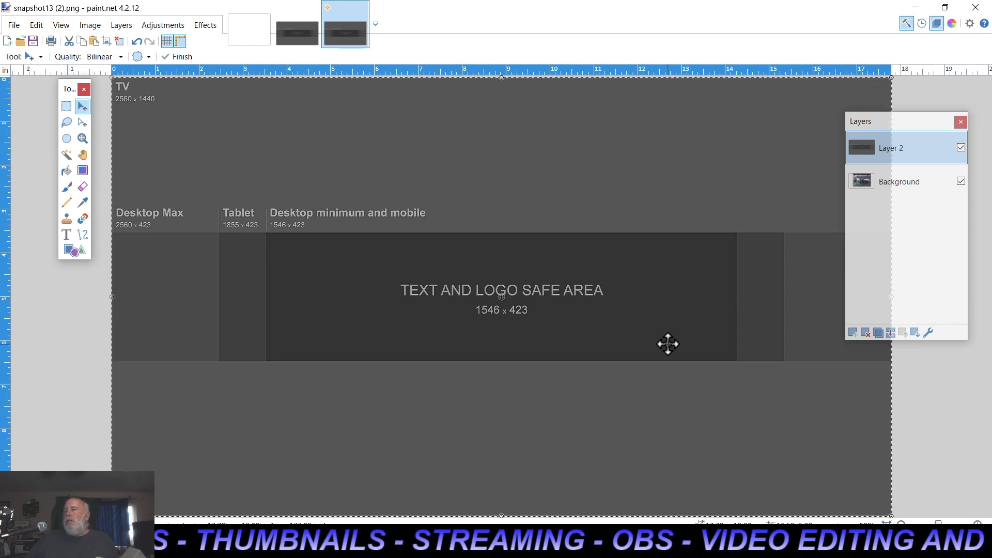
click(961, 148)
click(961, 148)
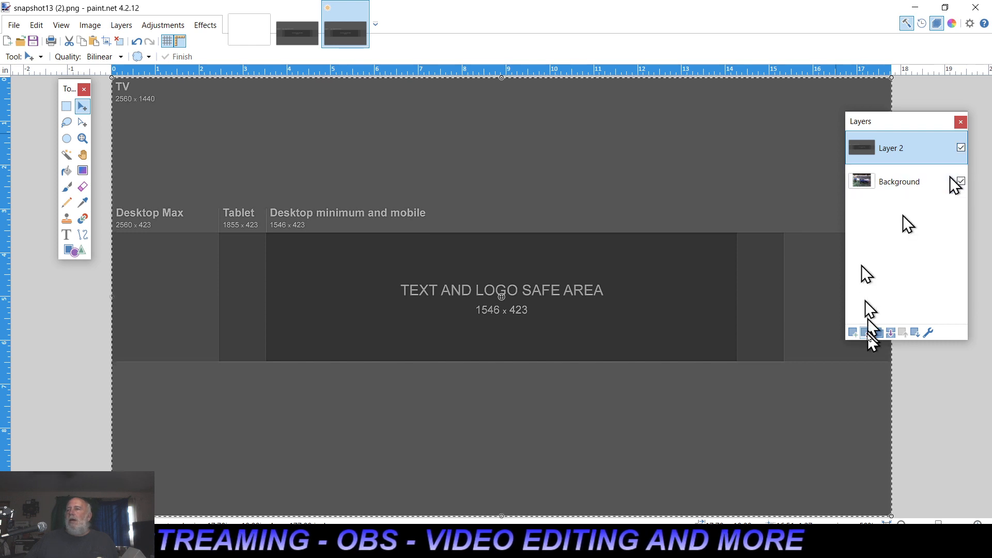
- Lower Layer 2's opacity to about 213 so the pig photo shows through, then deselect
click(929, 334)
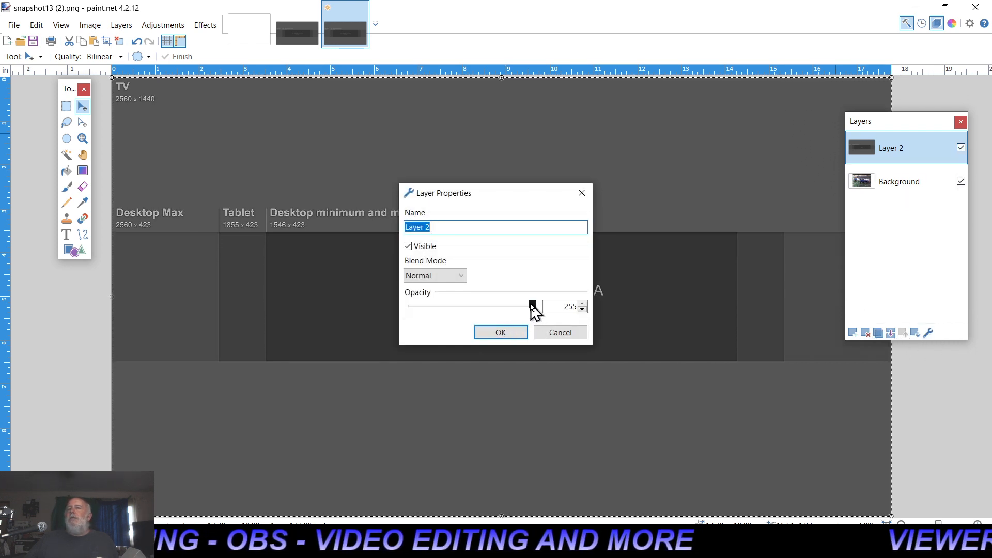
drag(533, 309, 512, 309)
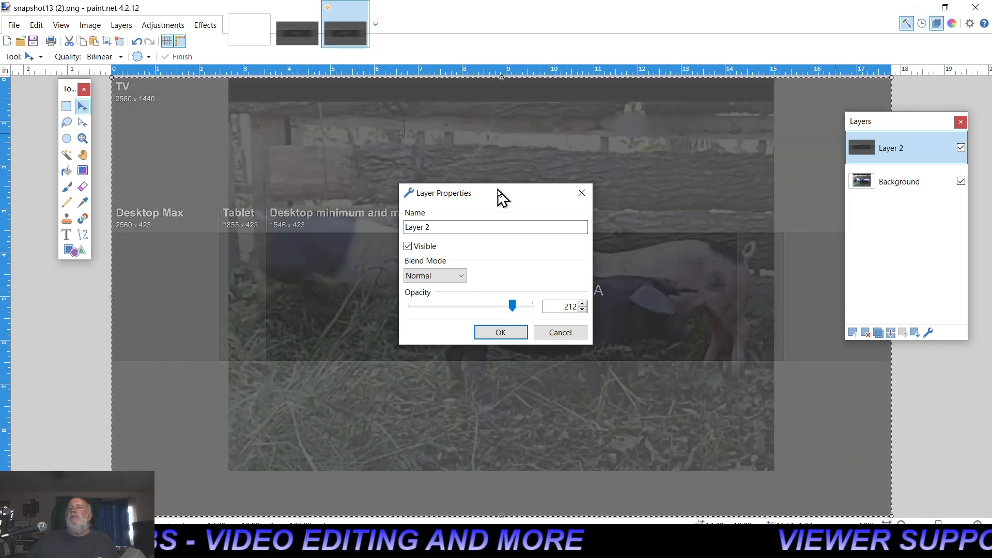
drag(498, 190, 117, 213)
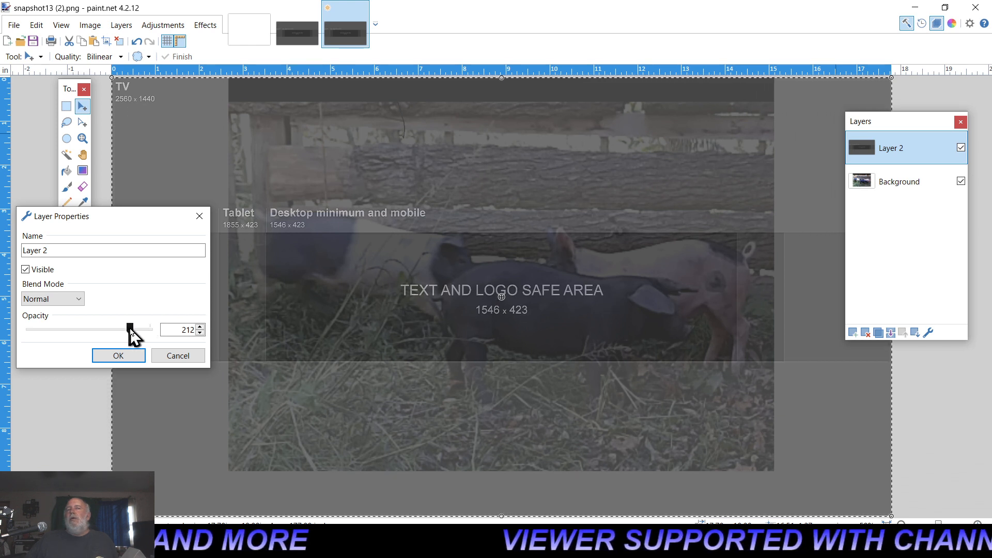
mouse_move(123, 329)
mouse_down()
mouse_move(98, 329)
mouse_move(133, 330)
mouse_up()
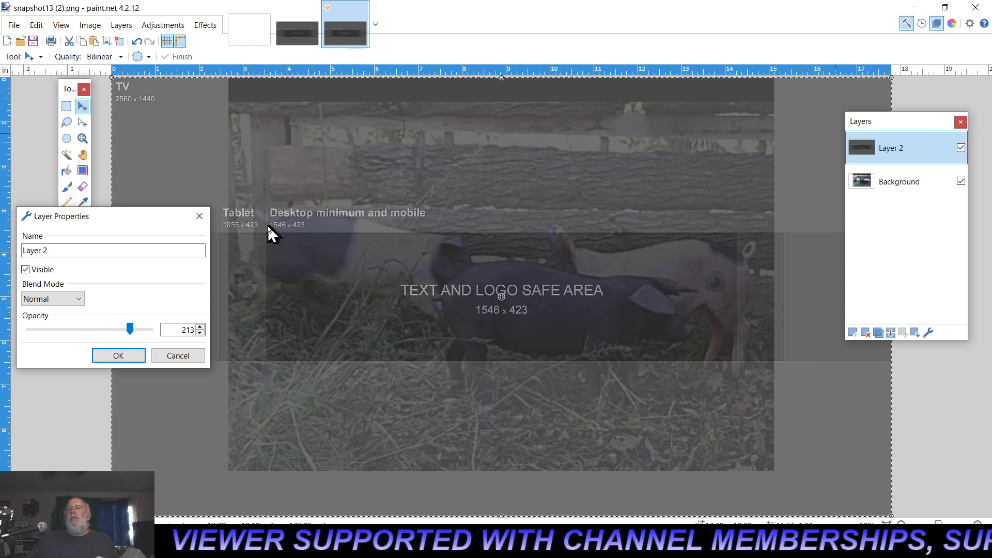
click(122, 356)
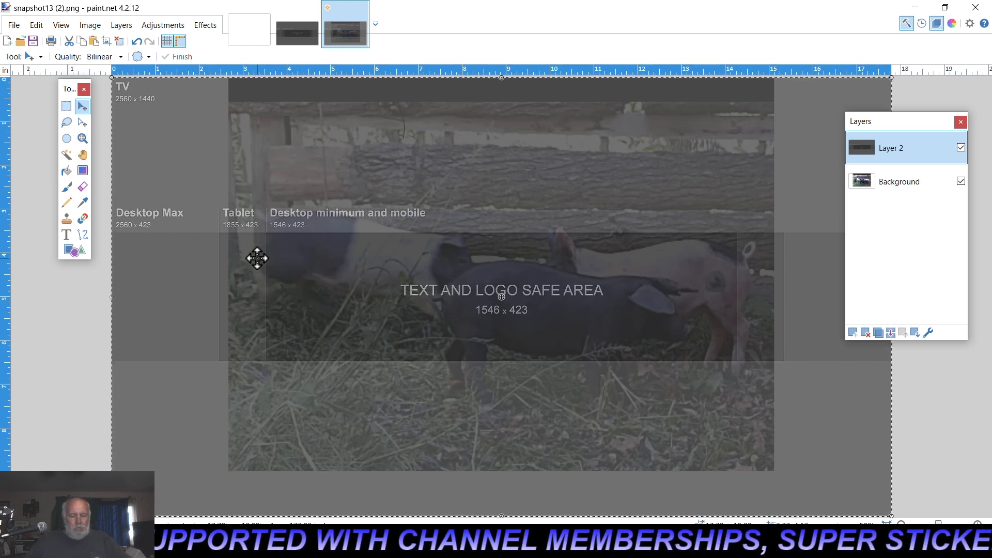
key(ctrl+d)
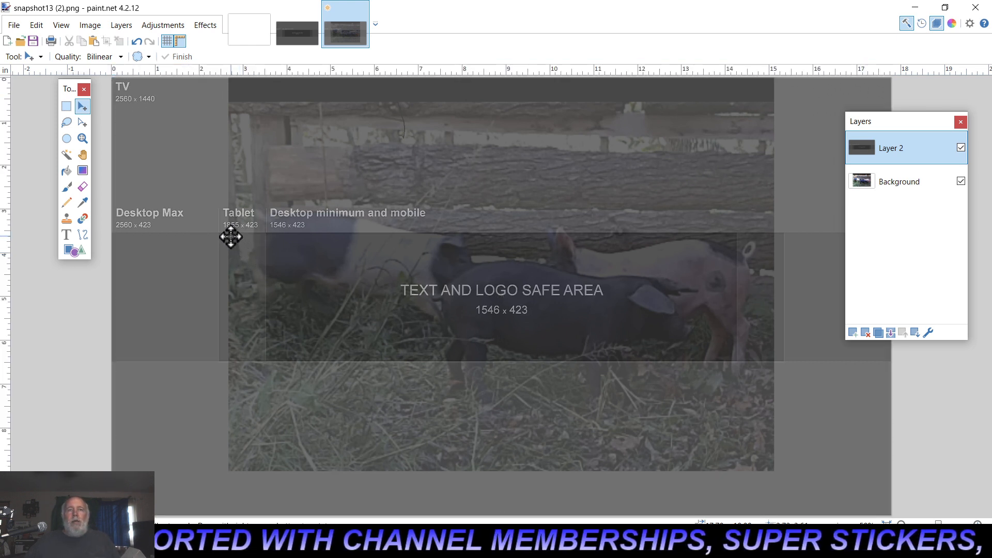
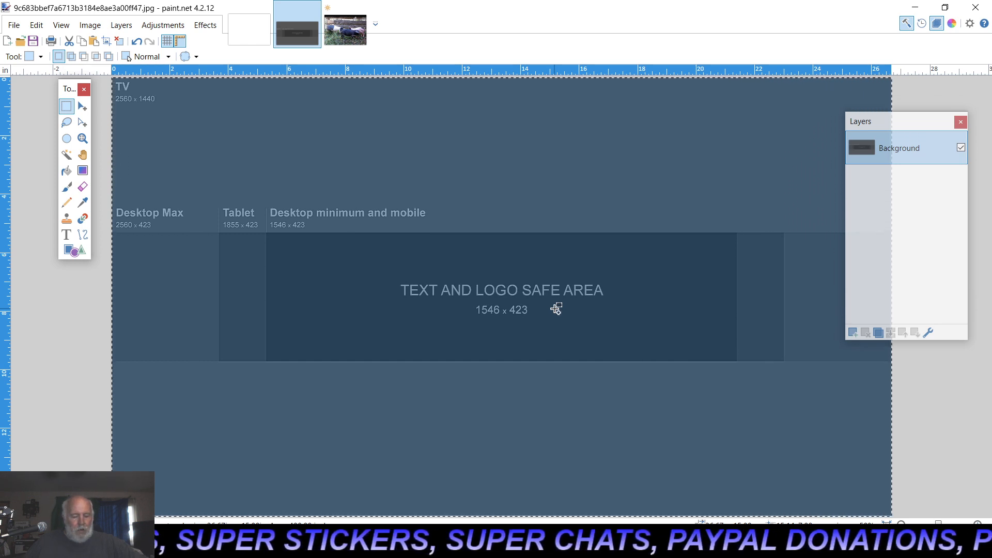
- Select the template's text and logo safe area, then bring up the pig photo snapshot13 (2).png
key(ctrl+d)
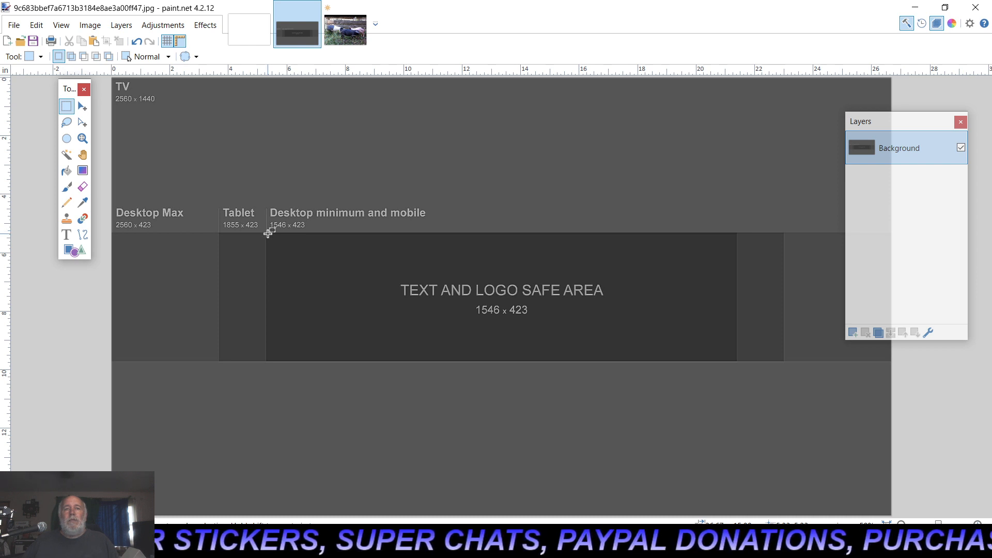
drag(268, 234, 737, 362)
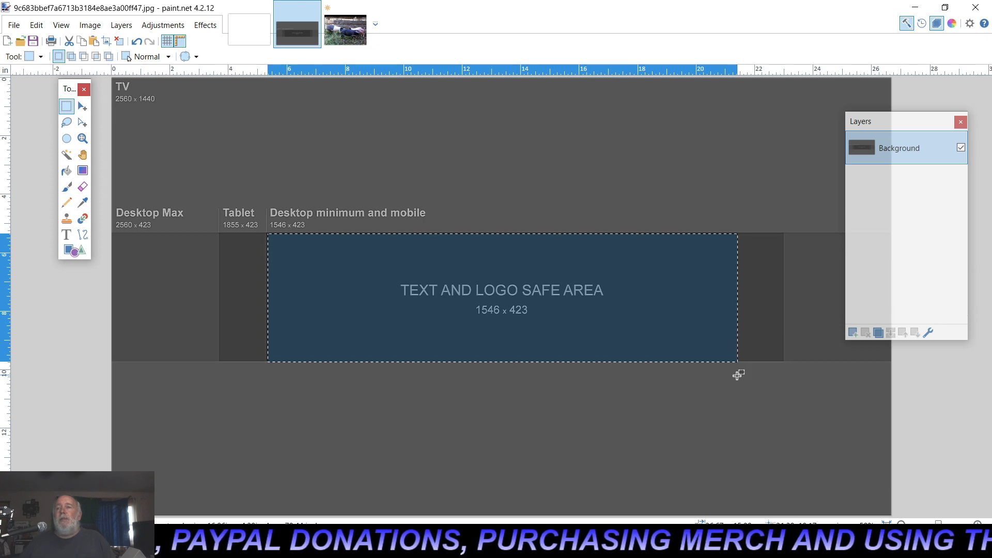
click(346, 30)
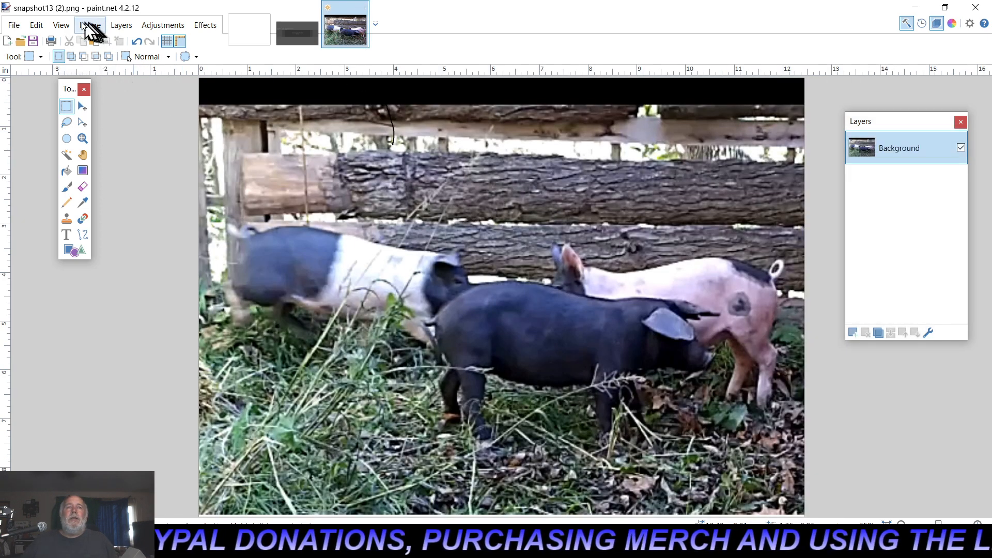
click(36, 26)
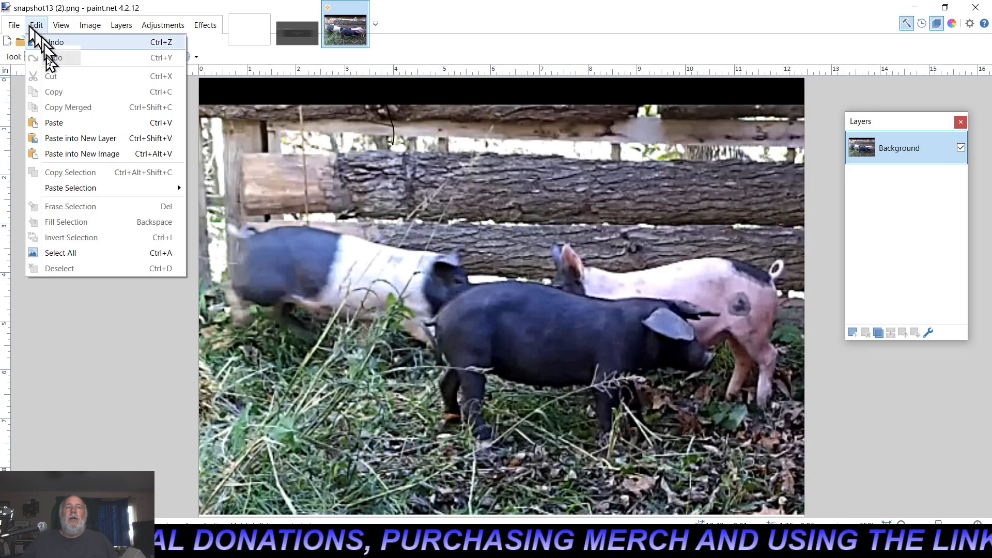
click(87, 139)
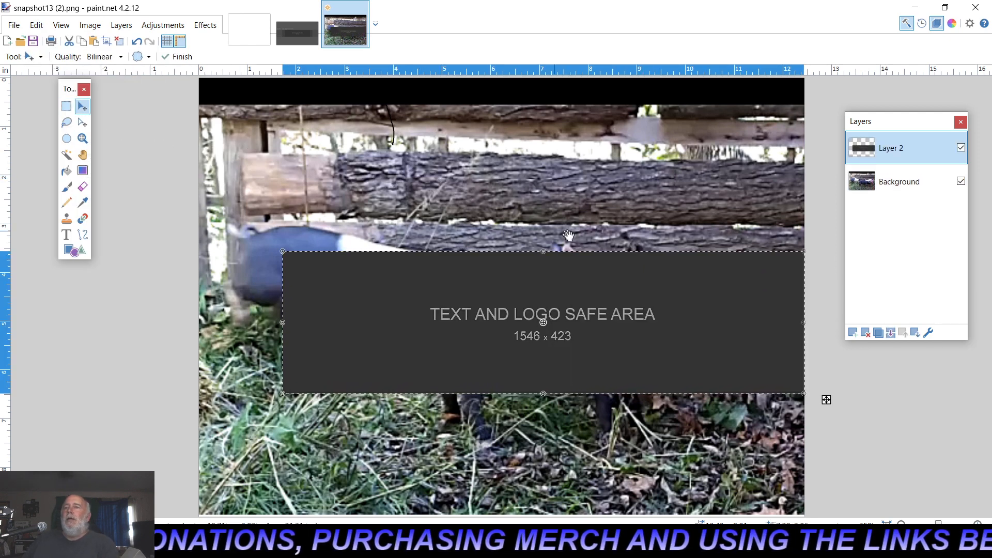
drag(693, 325, 650, 324)
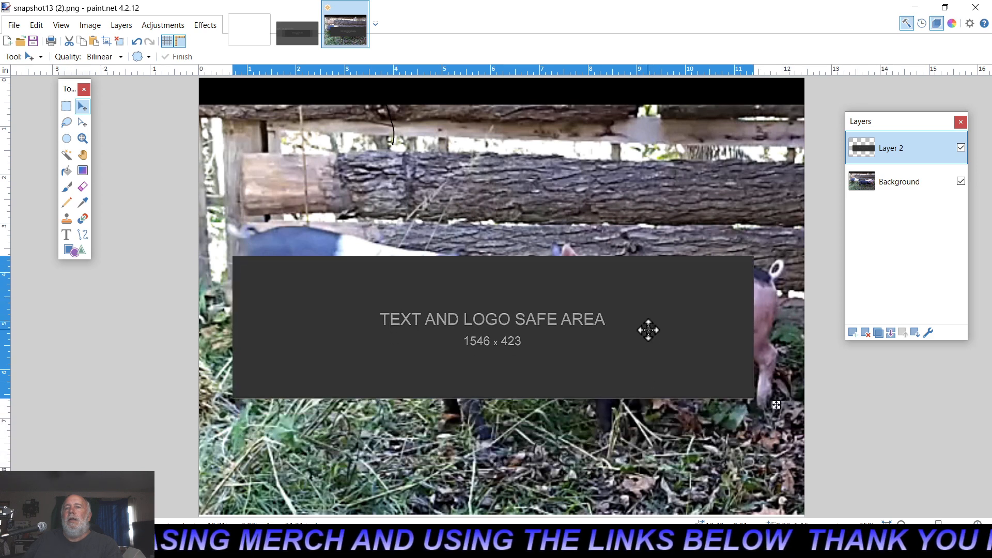
drag(649, 330, 647, 341)
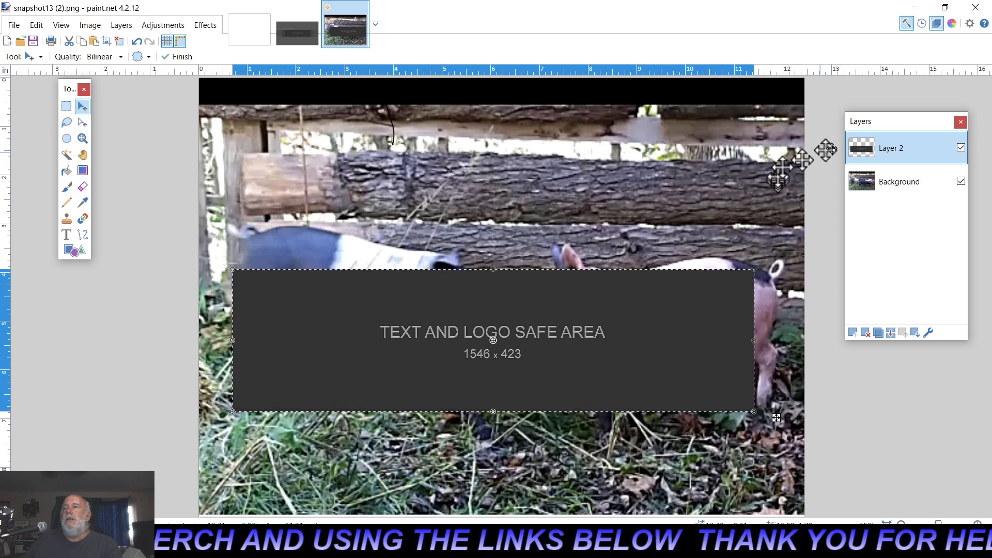
click(866, 333)
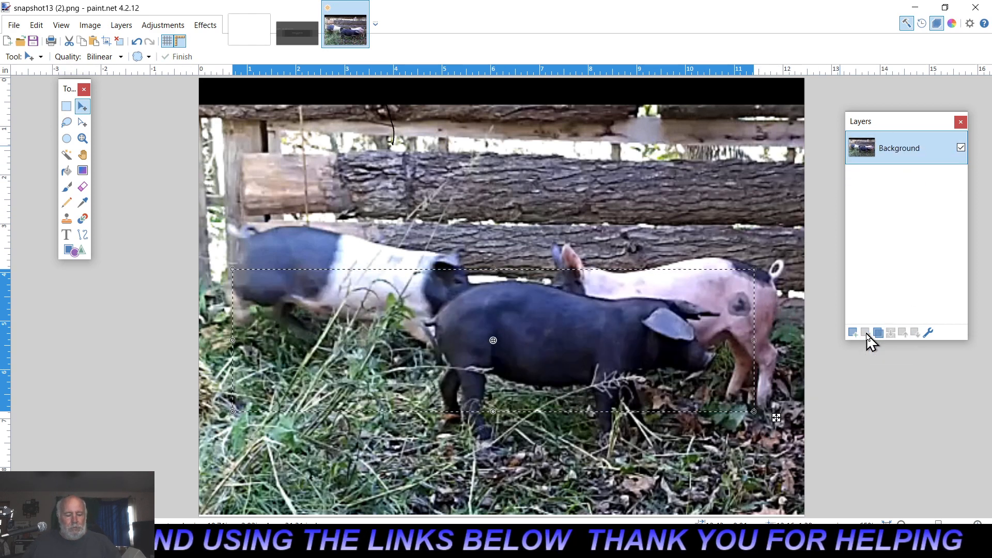
key(ctrl+d)
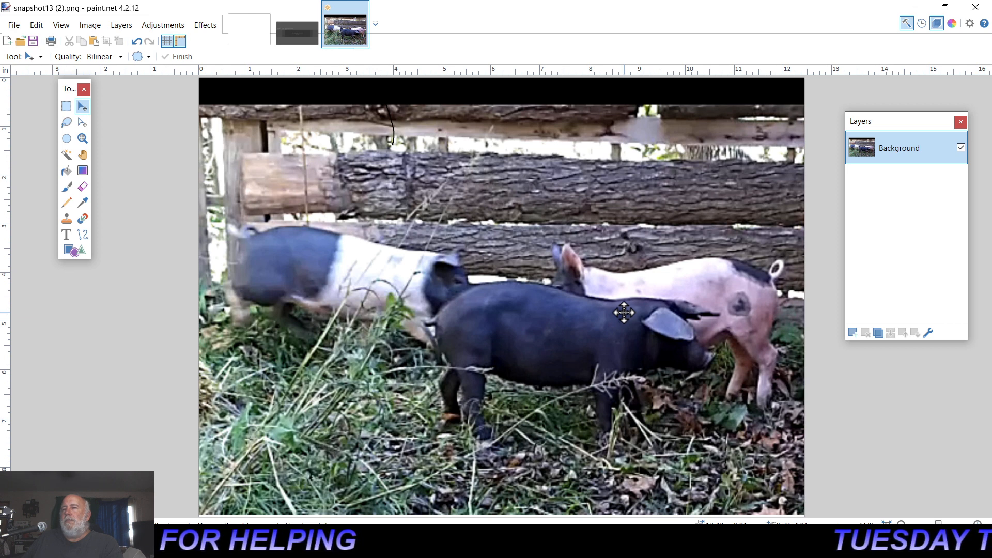
- Resize the pig photo from 1790 × 1297 to 1173 × 850, setting height 850 with aspect ratio kept
click(88, 25)
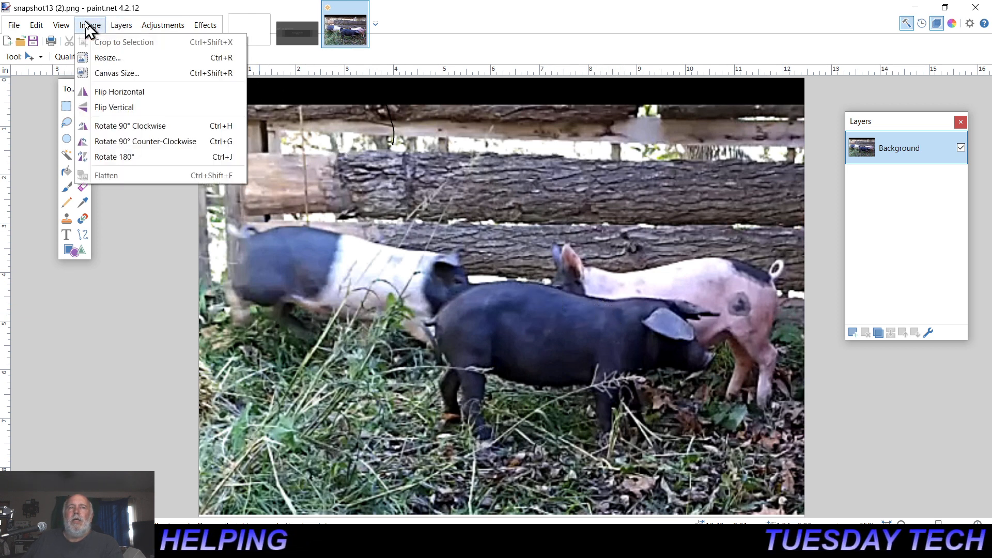
click(106, 58)
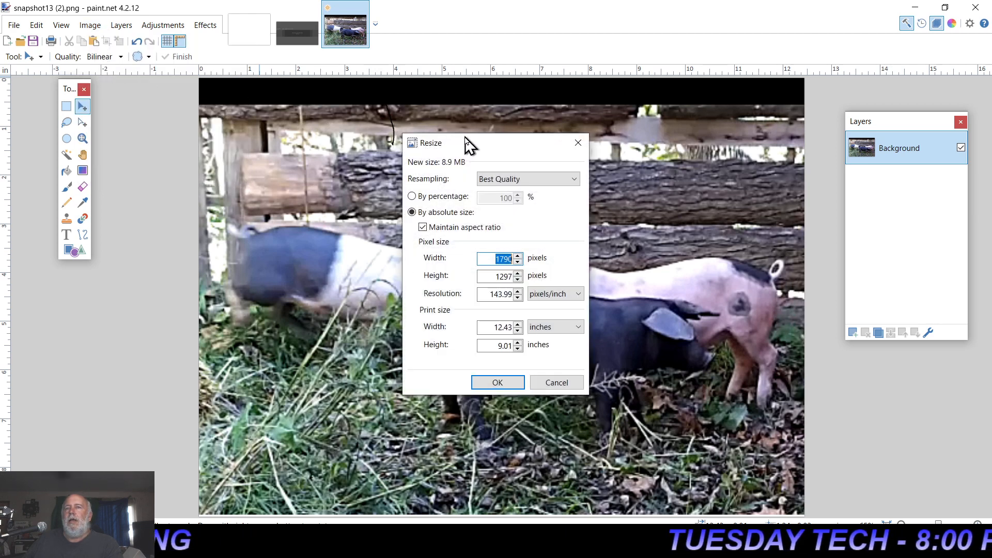
drag(467, 145, 111, 143)
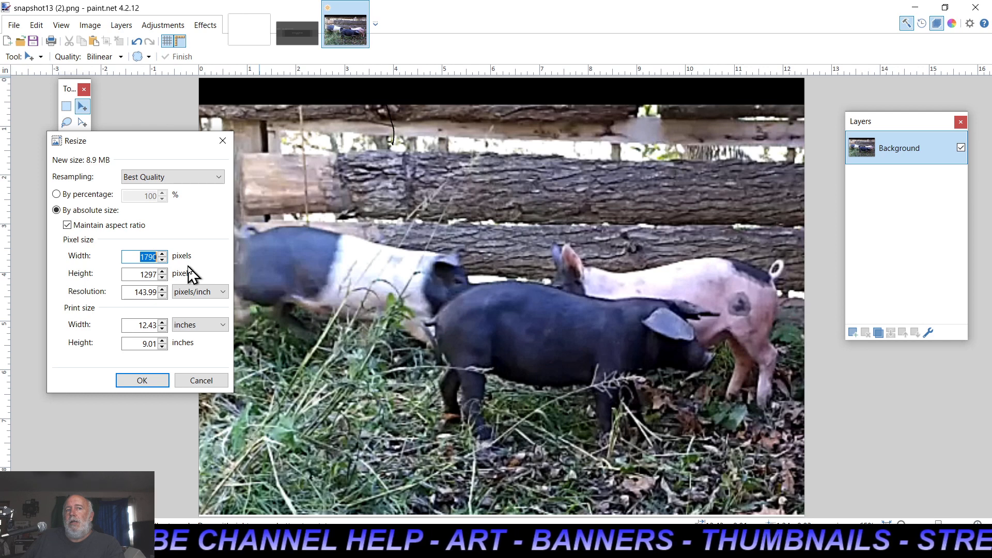
double_click(150, 274)
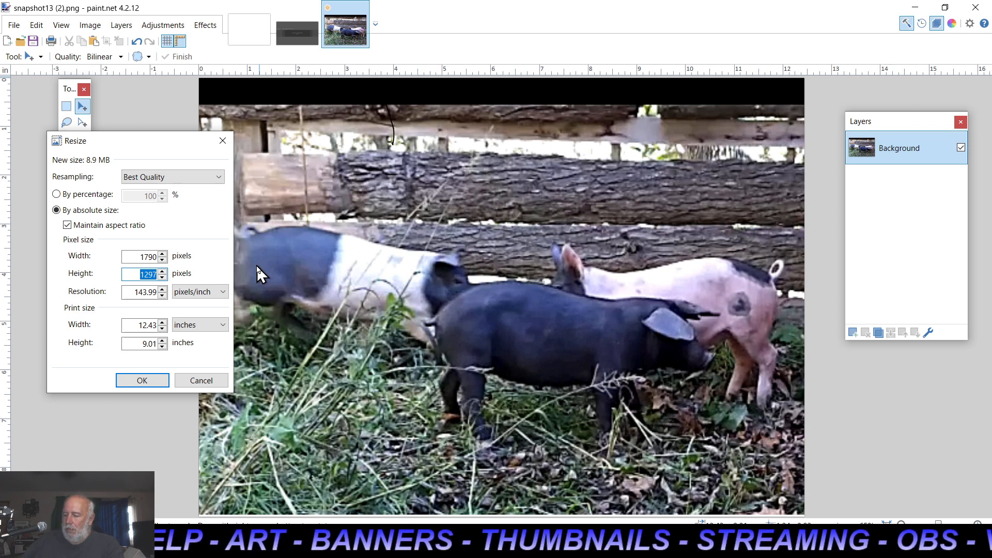
text(850)
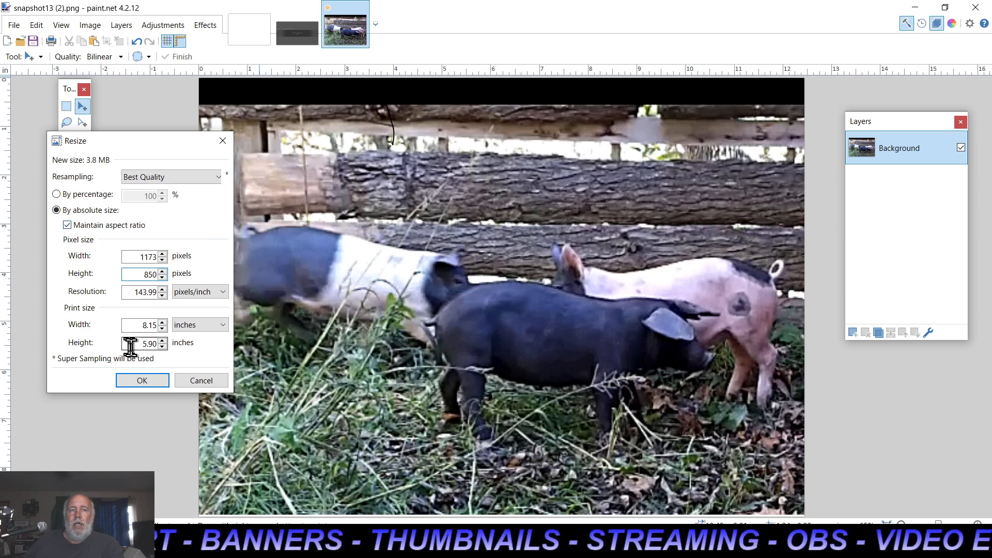
click(137, 381)
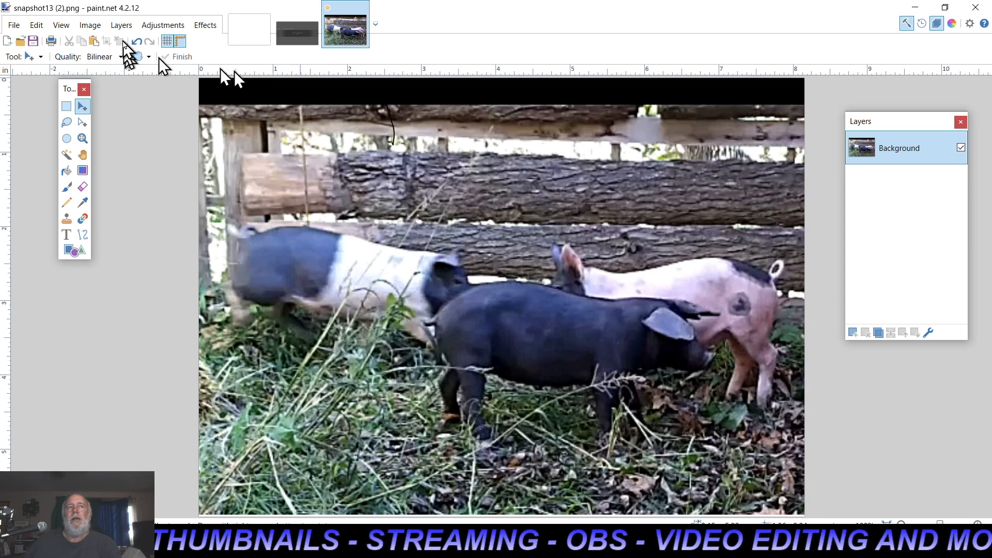
click(34, 28)
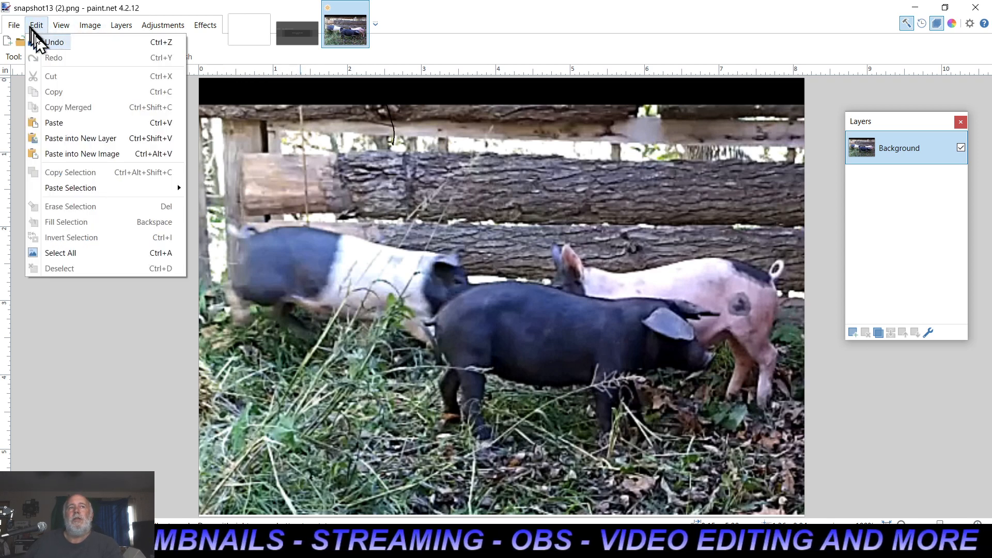
click(62, 140)
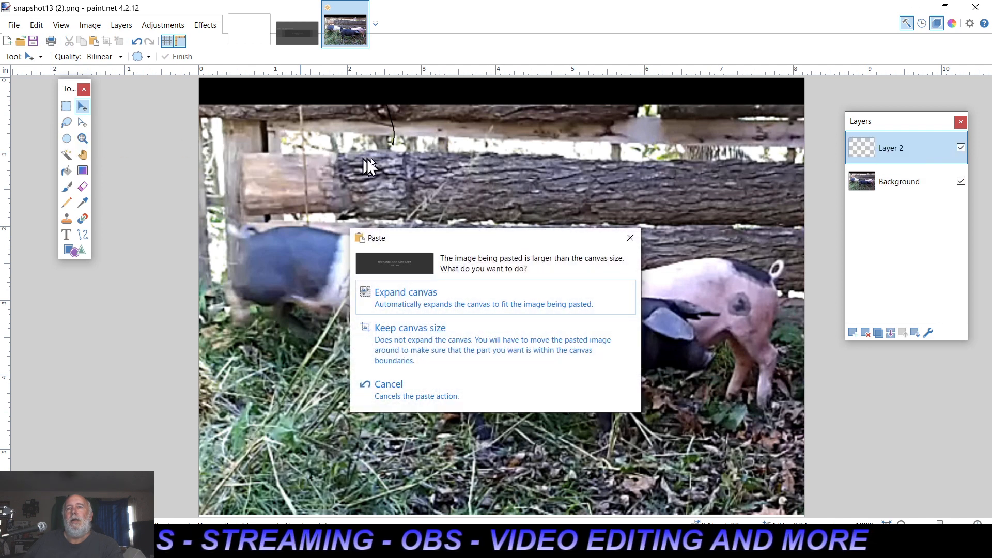
click(505, 340)
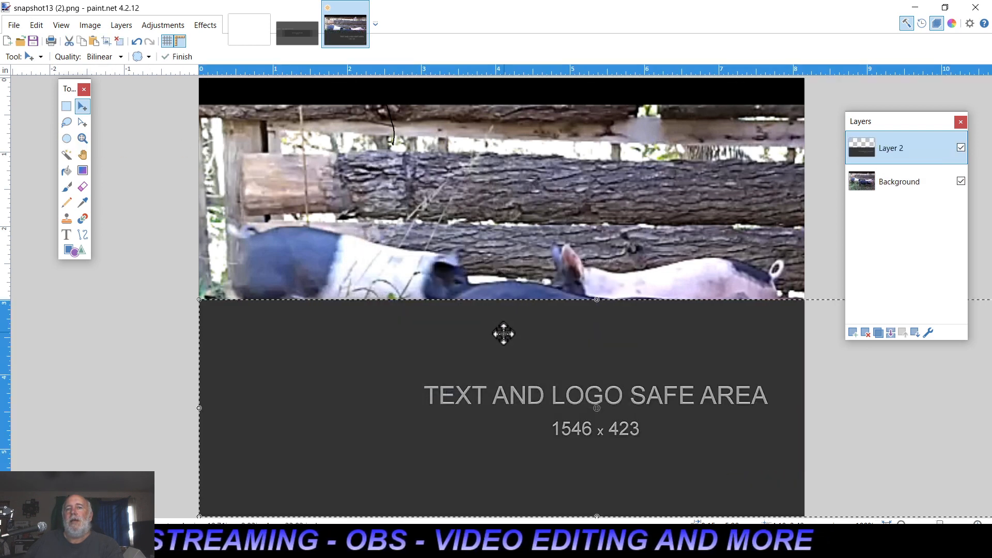
drag(535, 351, 449, 277)
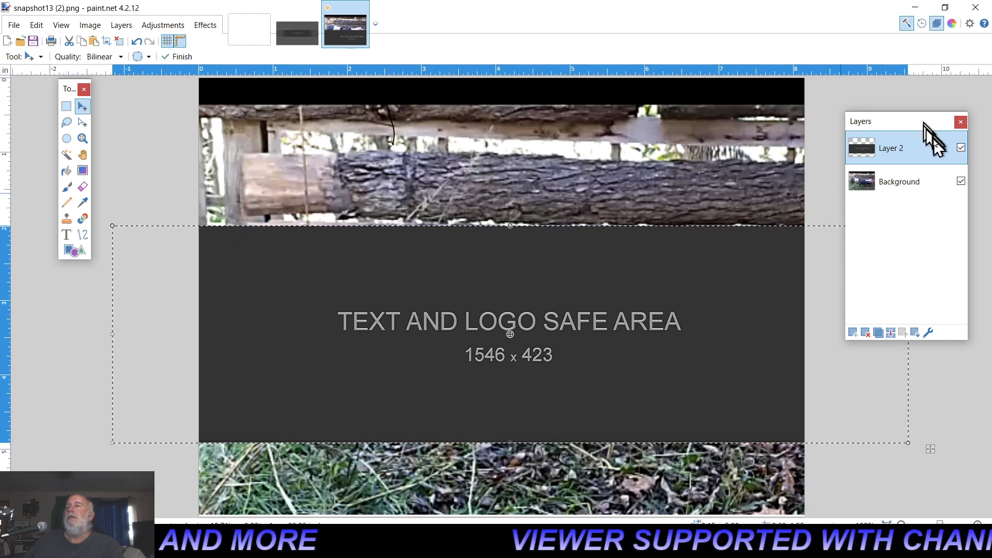
click(865, 332)
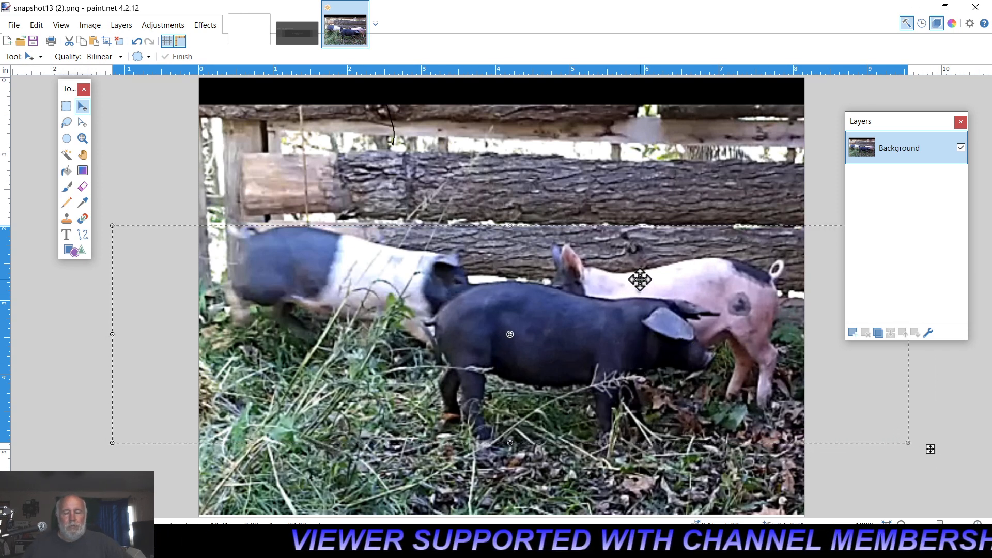
- Deselect everything on the resized 1173 × 850 pig photo
key(ctrl+d)
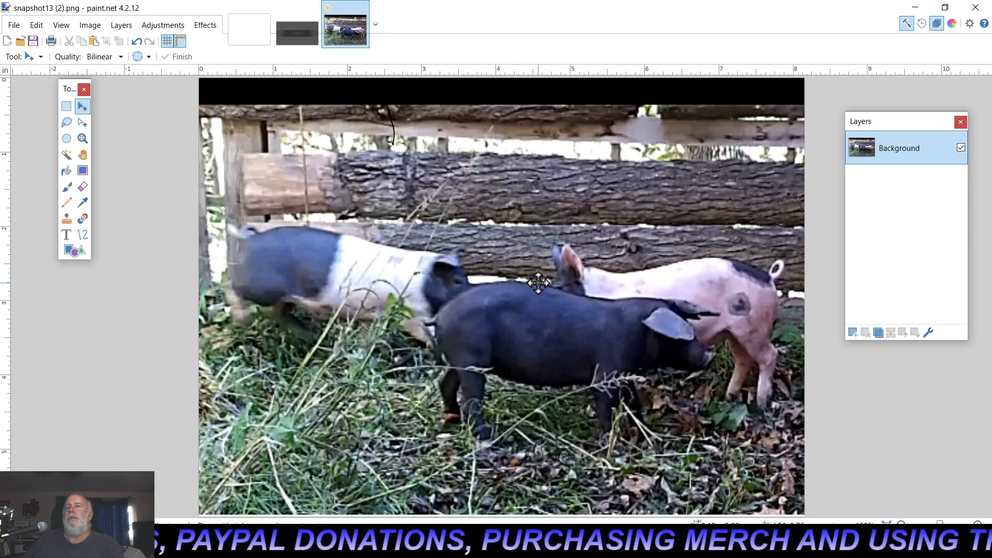
click(86, 27)
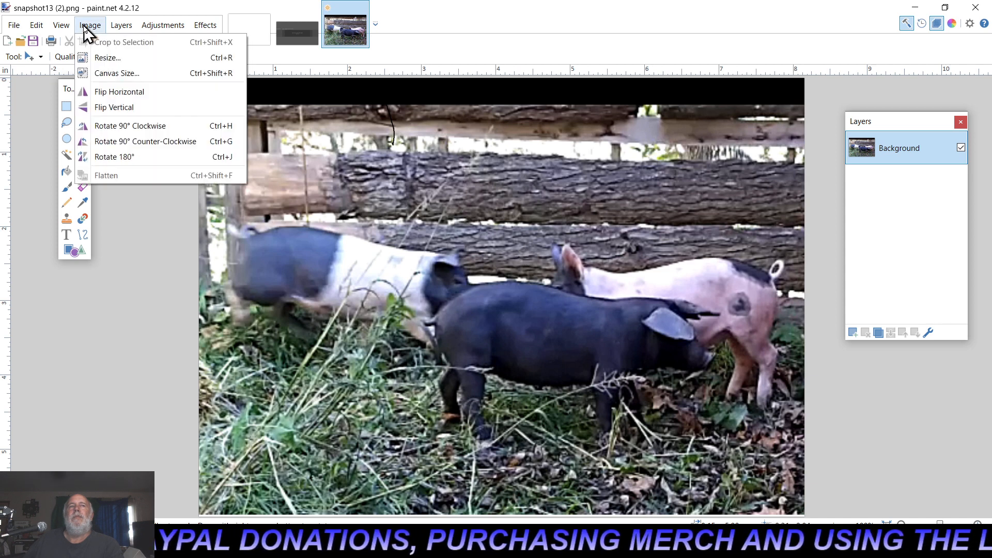
click(113, 73)
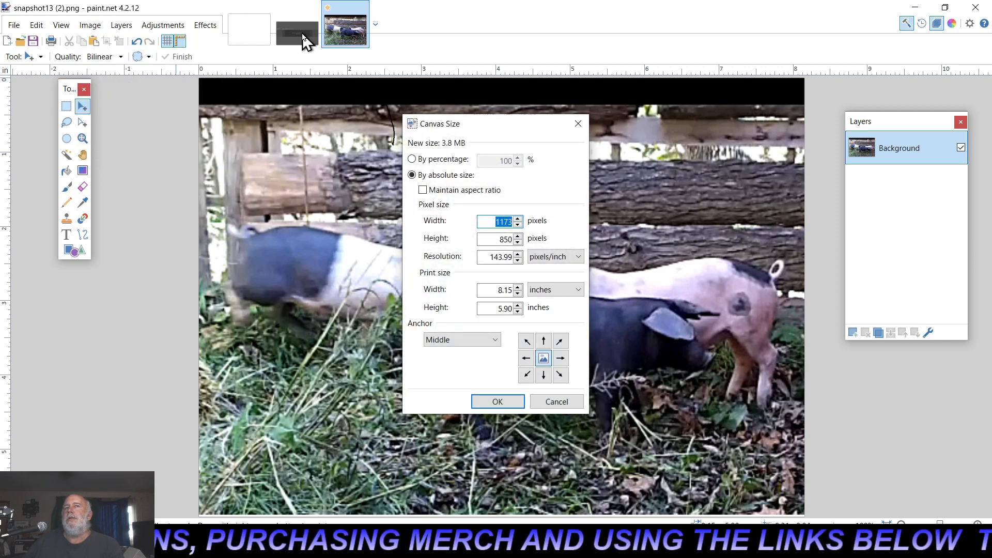
click(558, 403)
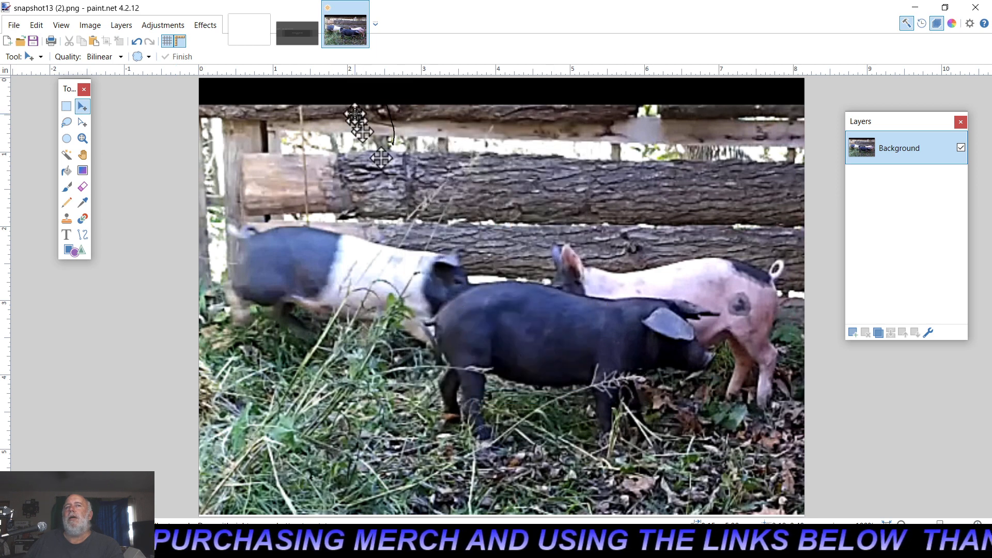
click(300, 36)
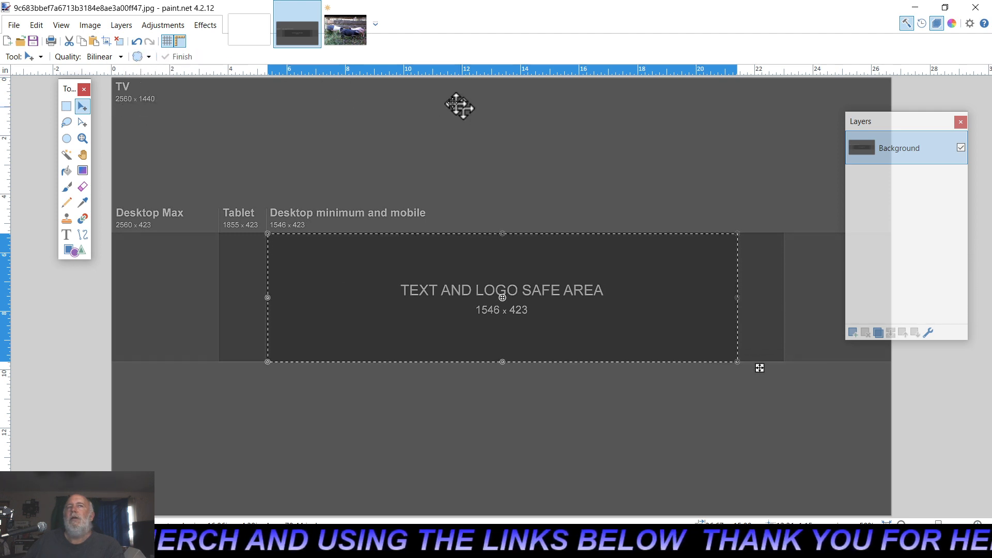
click(346, 37)
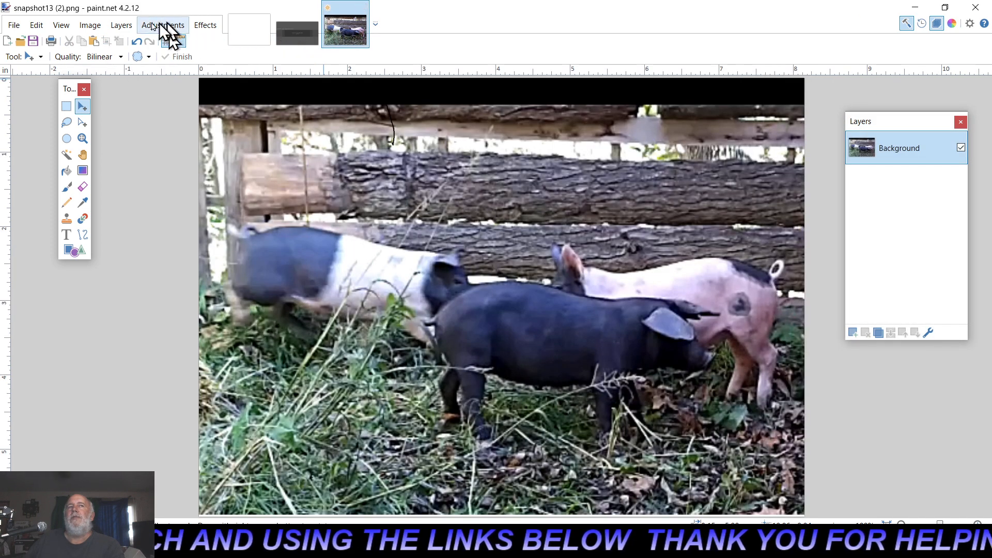
click(123, 27)
- Enlarge the canvas to 2560 × 1440 with a middle anchor, aspect ratio unlocked
mouse_move(88, 26)
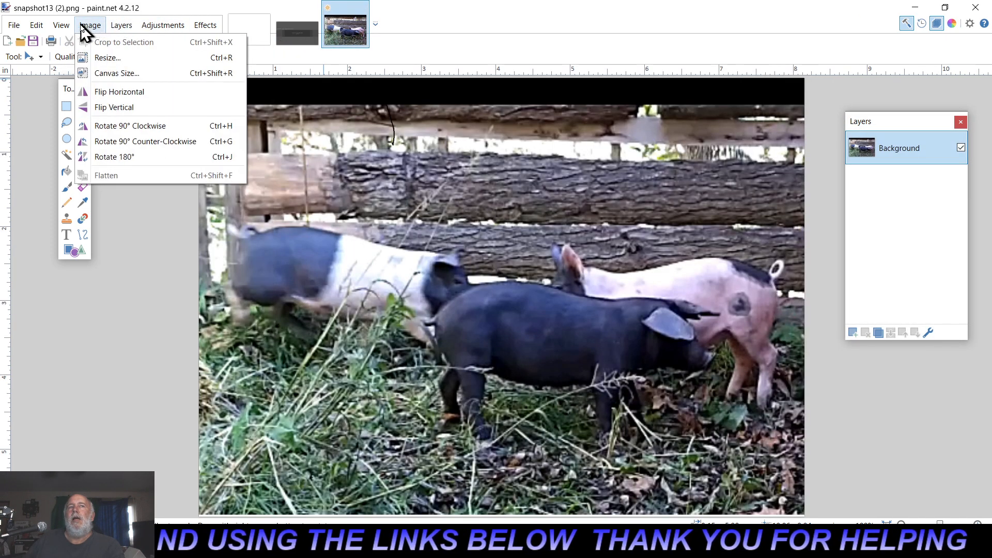
click(104, 73)
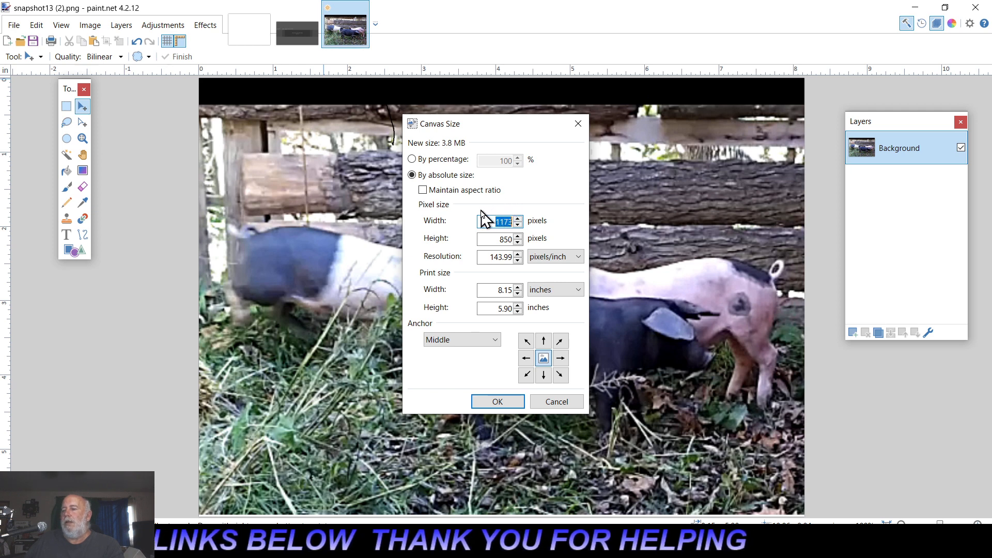
text(2560)
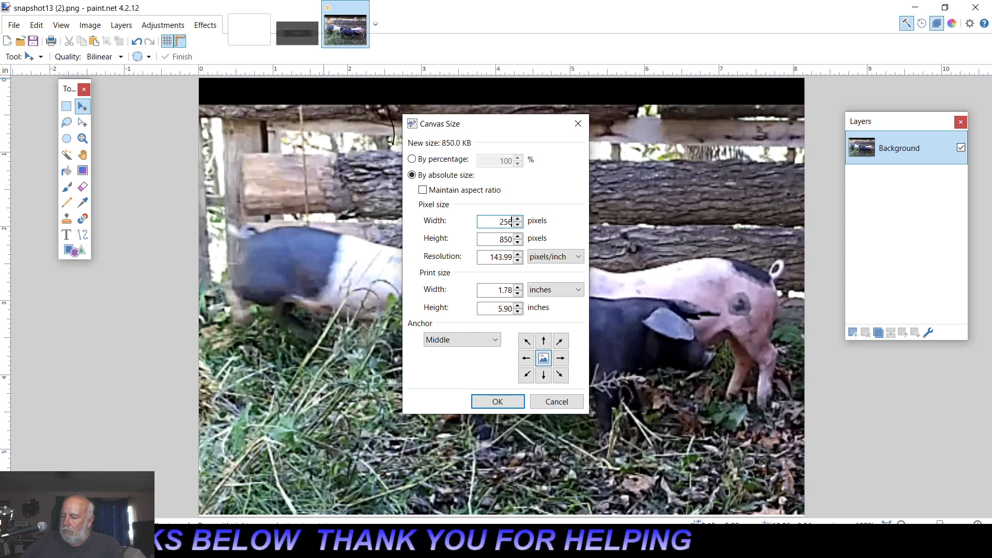
double_click(496, 239)
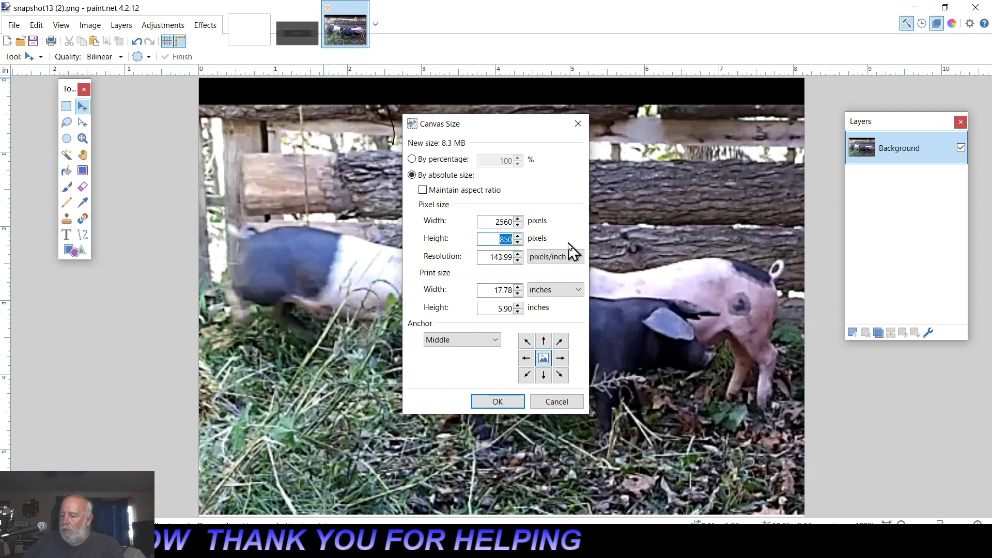
text(1440)
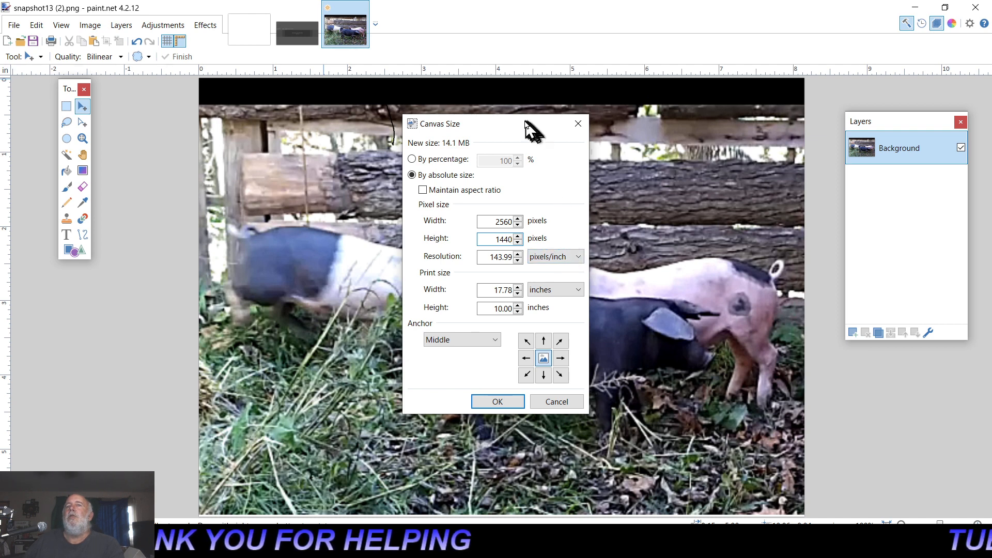
drag(526, 124, 155, 111)
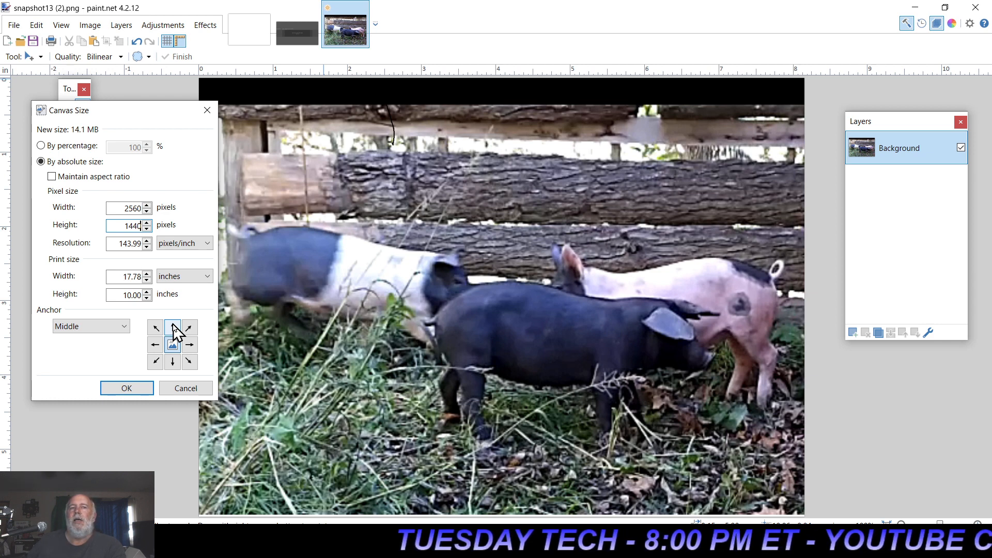
click(120, 391)
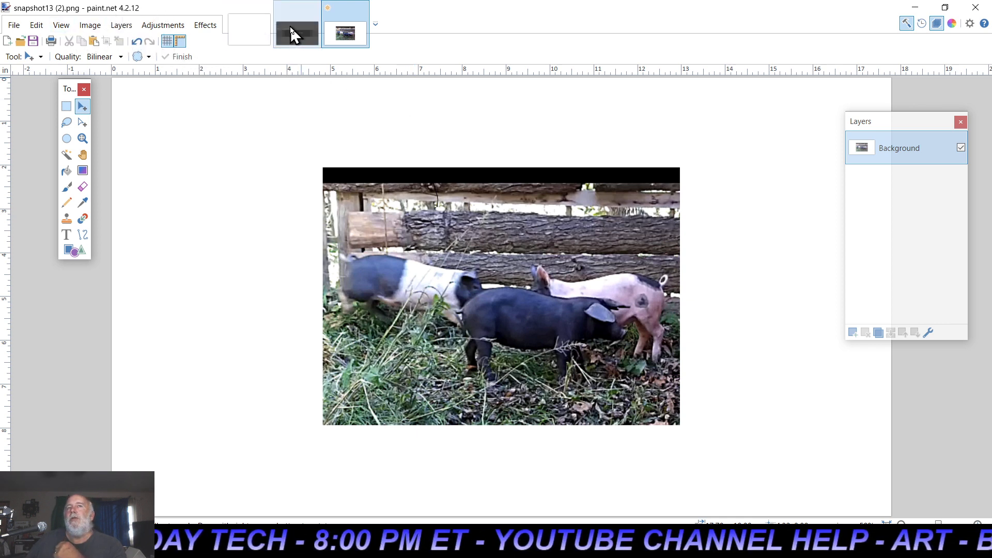
- Paste the safe-area template into a new Layer 2 and centre it over the pig photo
click(37, 26)
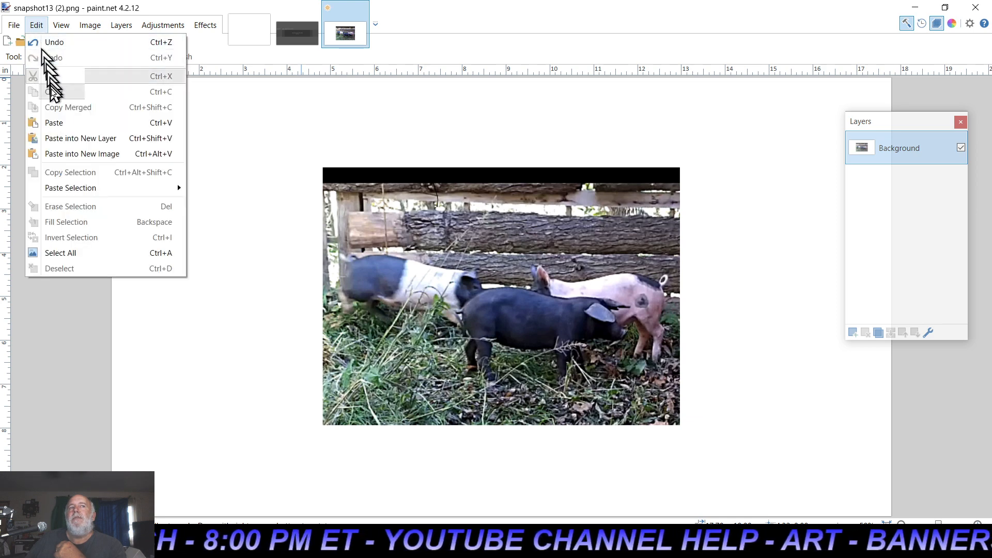
click(68, 138)
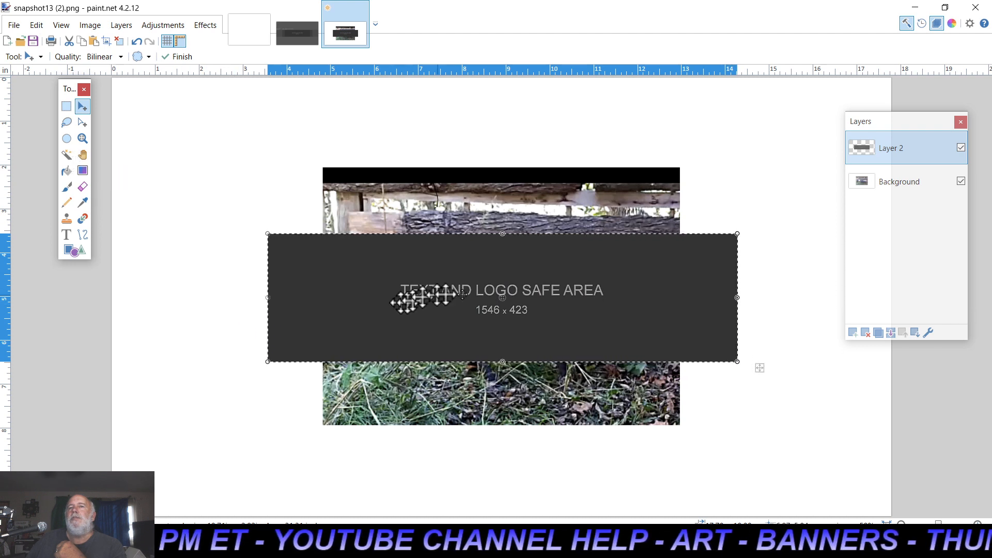
mouse_move(610, 277)
mouse_down()
mouse_move(613, 398)
mouse_move(600, 312)
mouse_move(608, 289)
mouse_up()
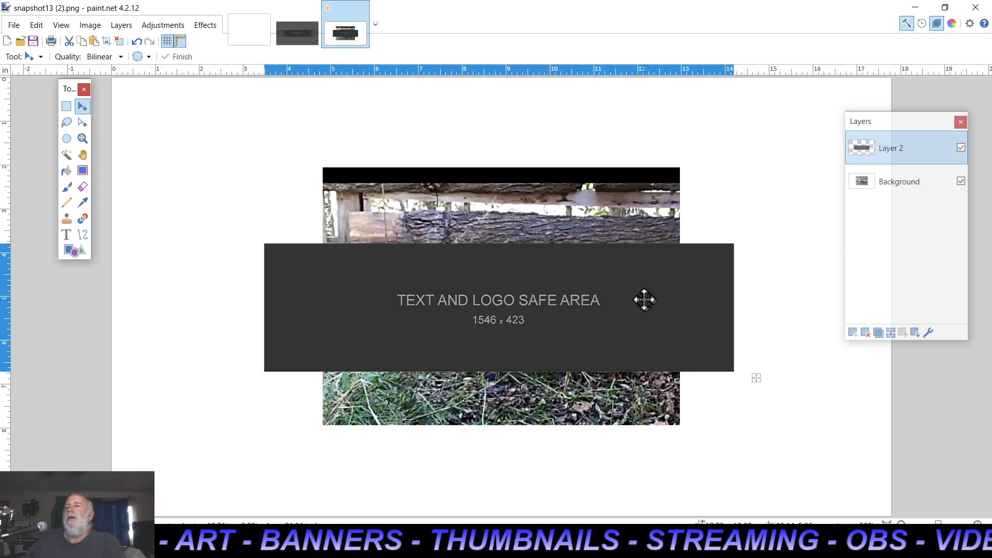
mouse_move(642, 299)
mouse_down()
mouse_move(648, 430)
mouse_move(645, 299)
mouse_up()
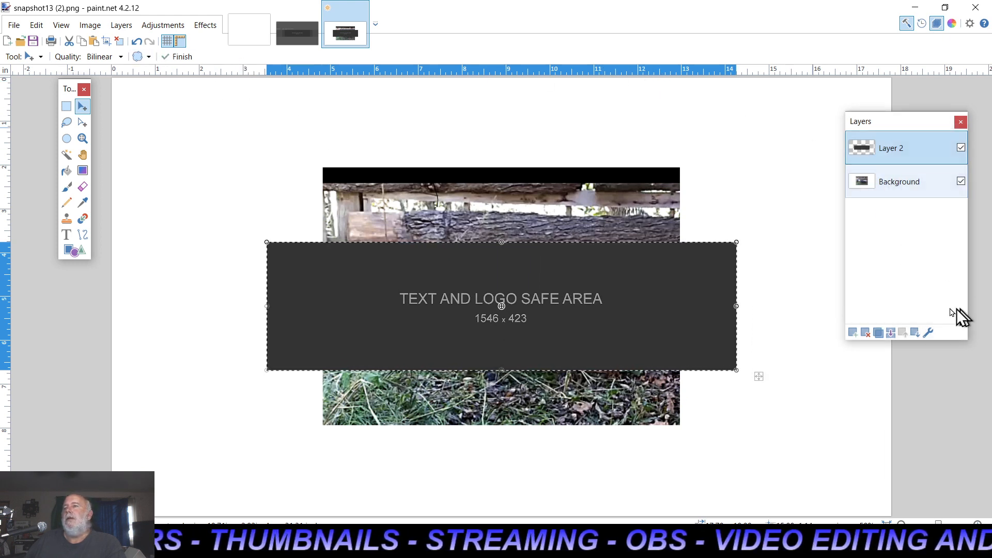
- Try a lower opacity on Layer 2, cancel it, and delete the safe-area overlay layer
click(929, 333)
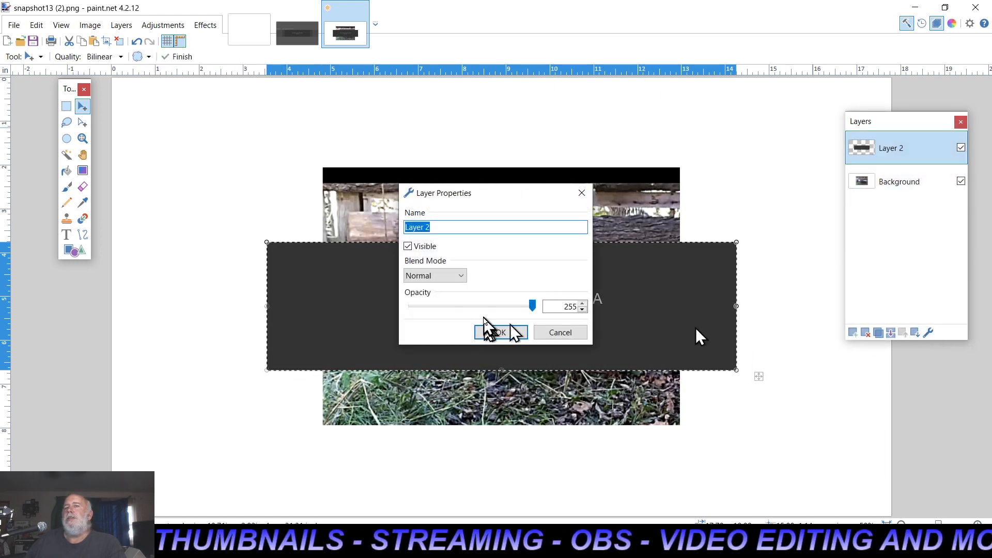
drag(489, 196, 129, 184)
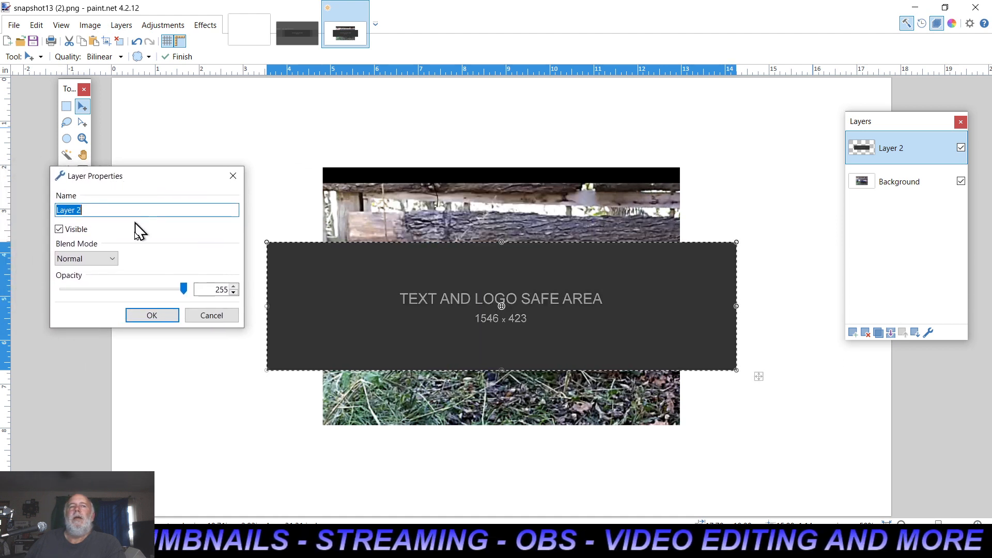
click(184, 291)
drag(185, 291, 133, 291)
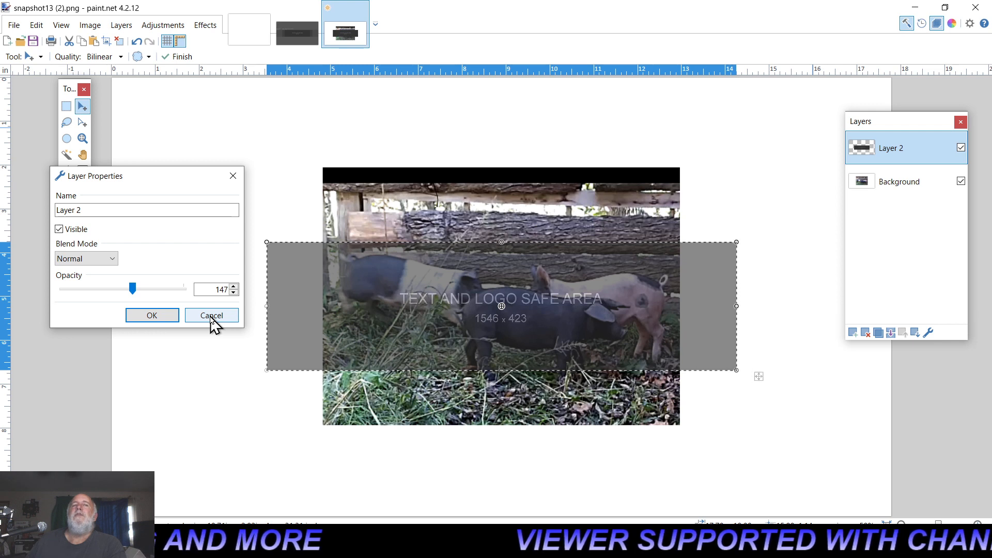
click(211, 315)
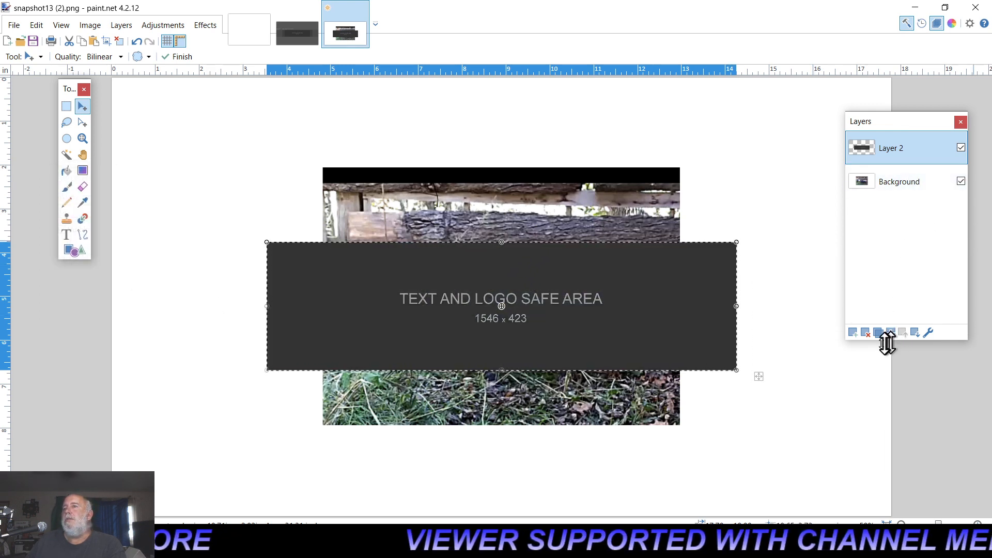
click(866, 333)
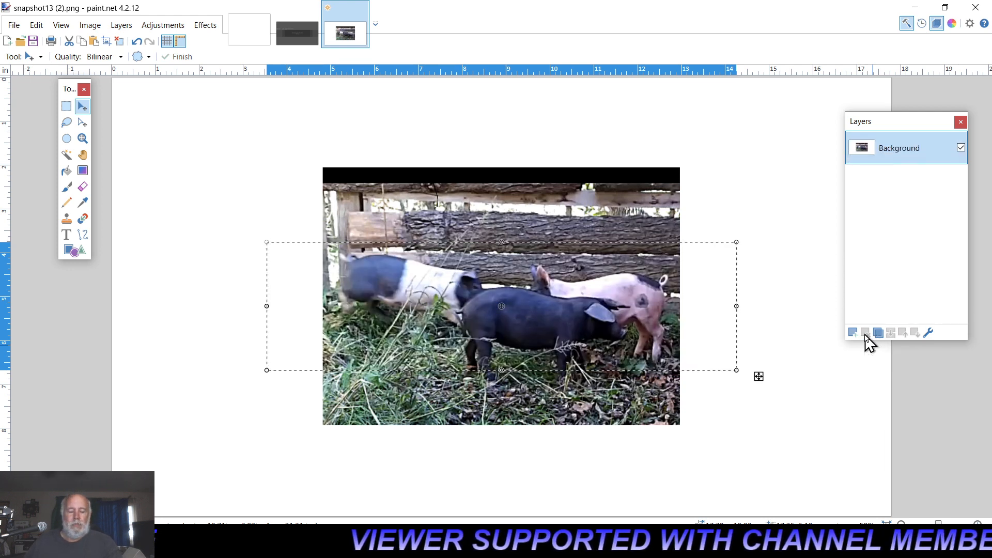
- Select the white canvas margins with the Magic Wand and delete them to transparency
key(ctrl+d)
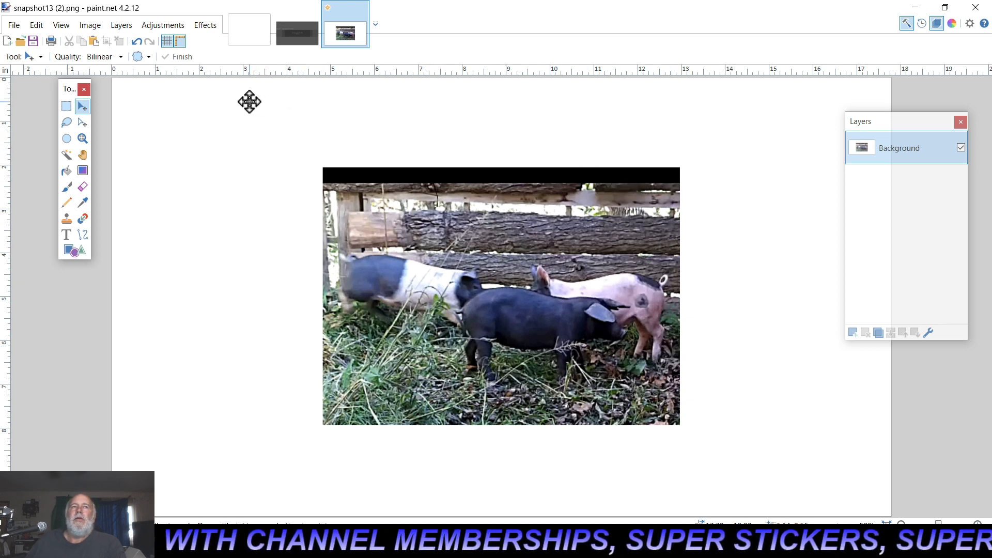
click(66, 155)
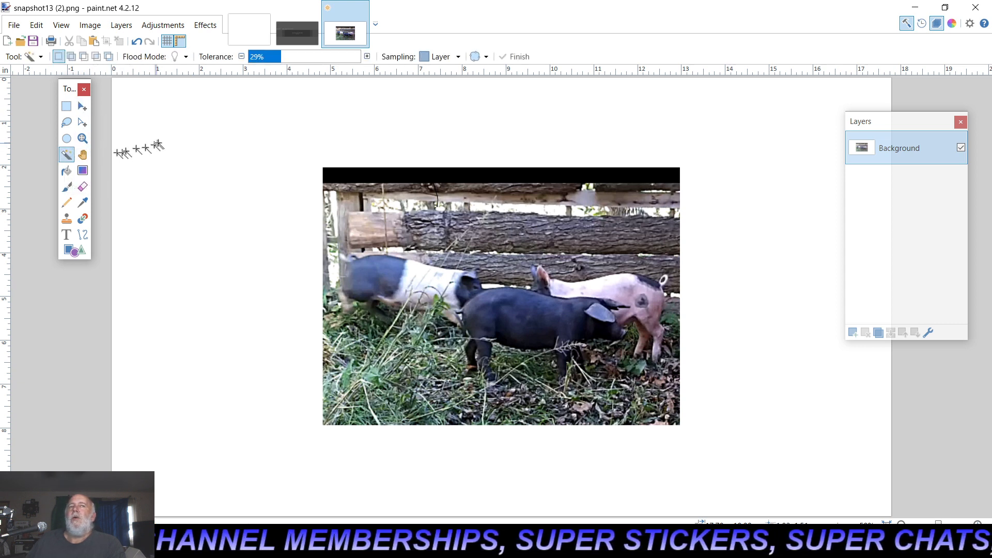
click(195, 130)
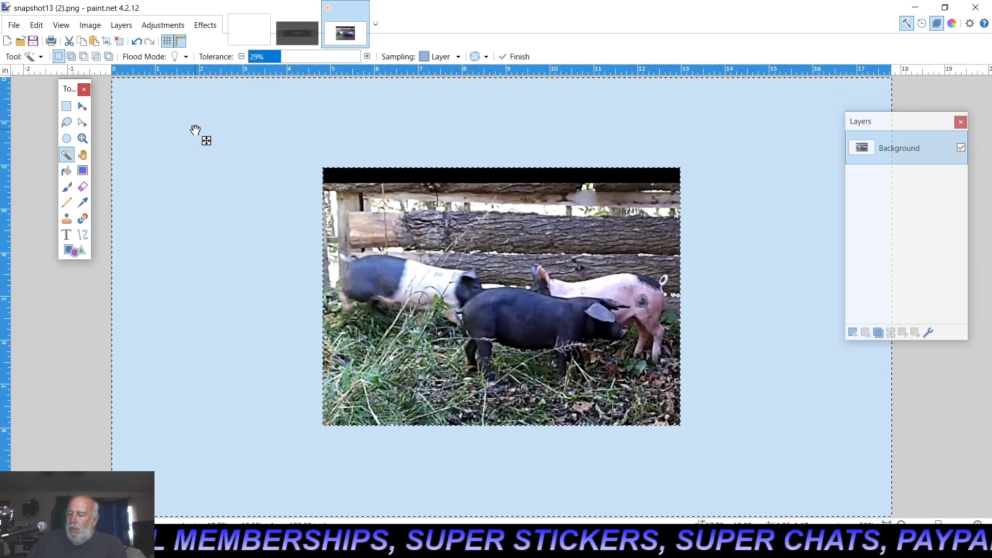
key(Delete)
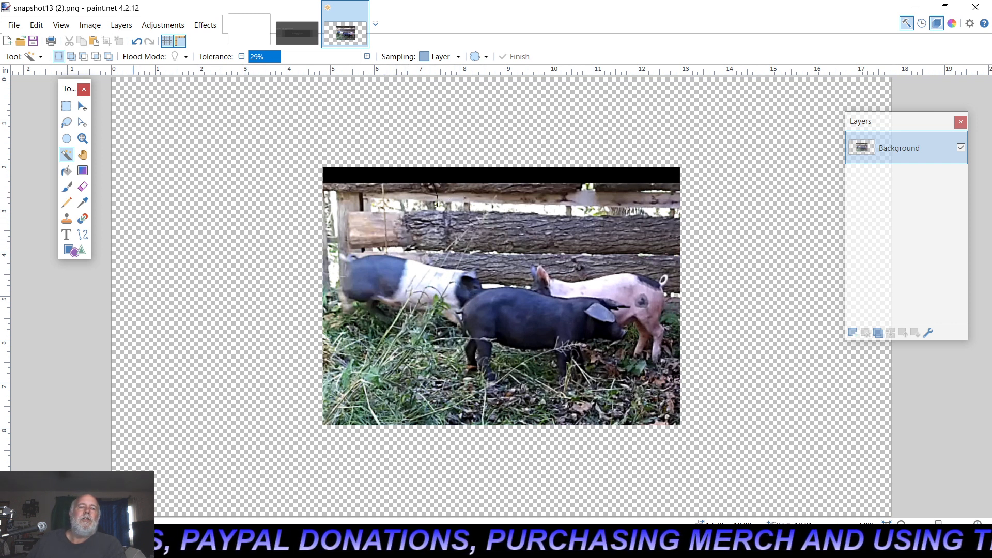
- Switch from paint.net to Chrome and load unsplash.com in a new tab
click(916, 6)
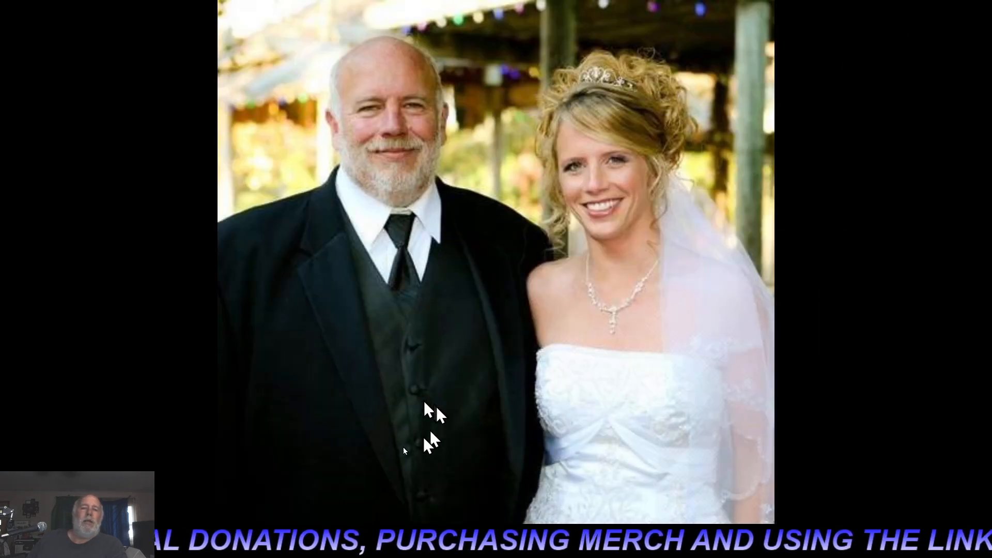
mouse_move(270, 547)
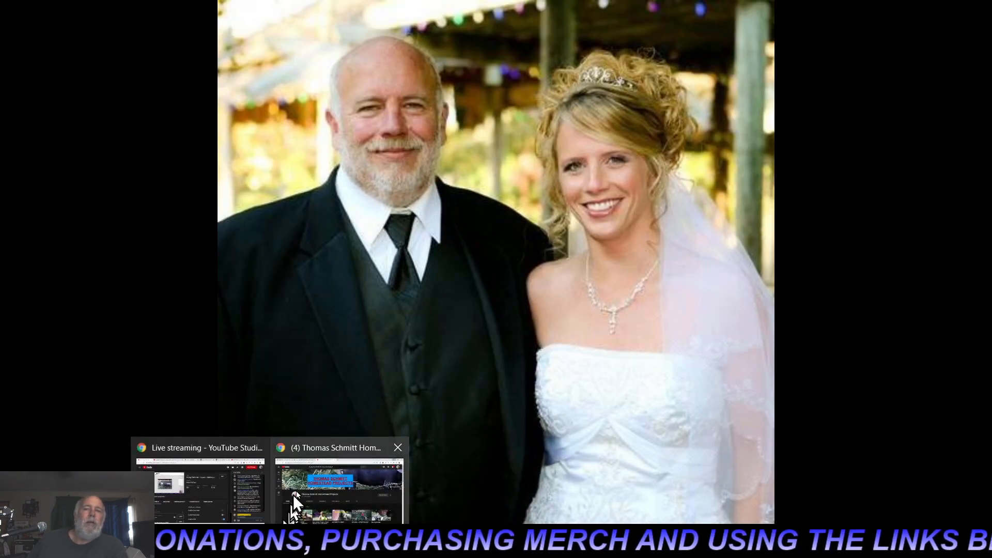
click(324, 446)
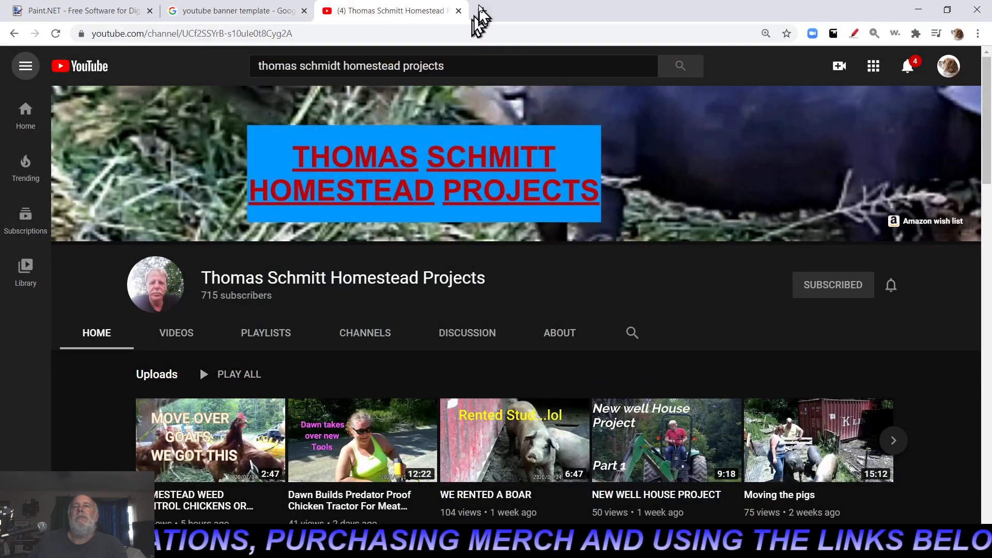
click(483, 11)
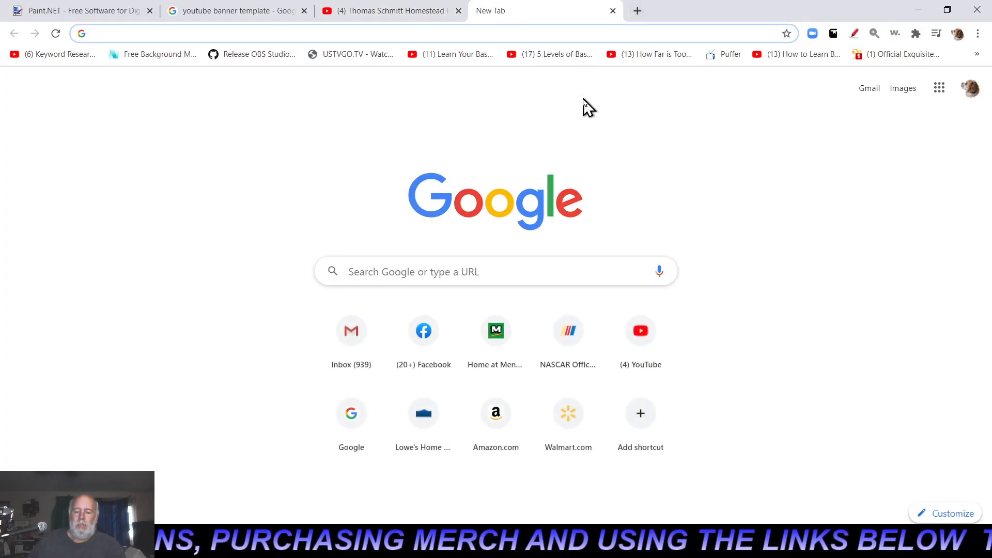
text(u)
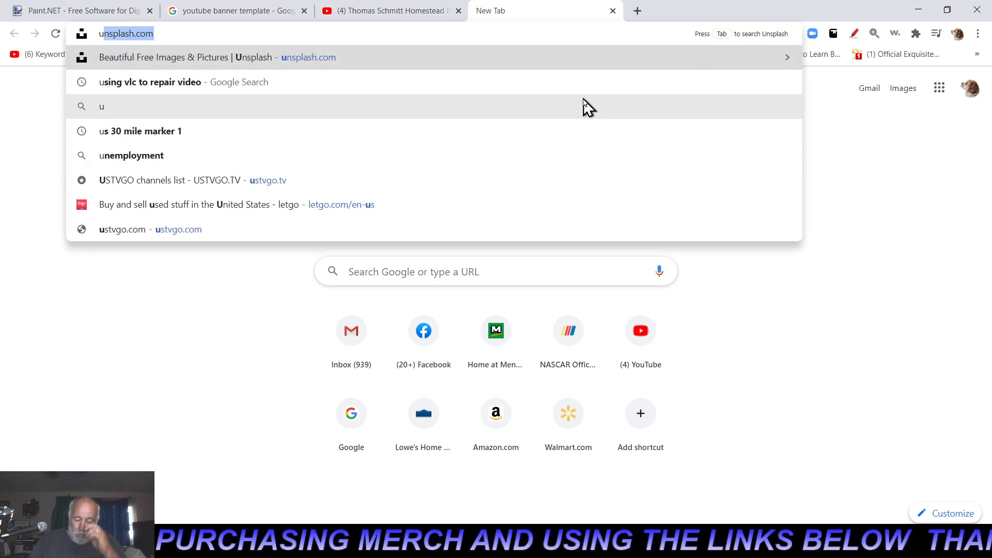
text(n)
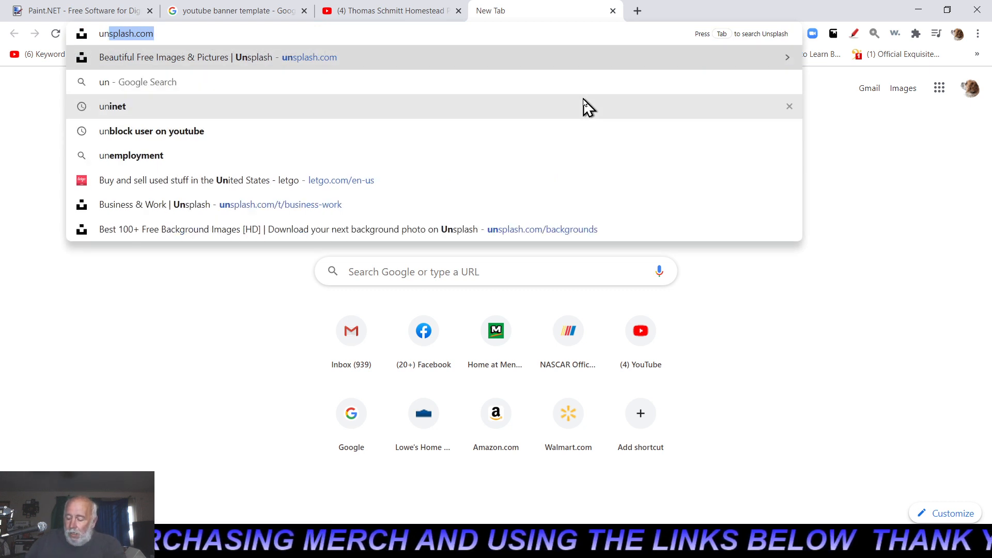
key(Right)
key(Return)
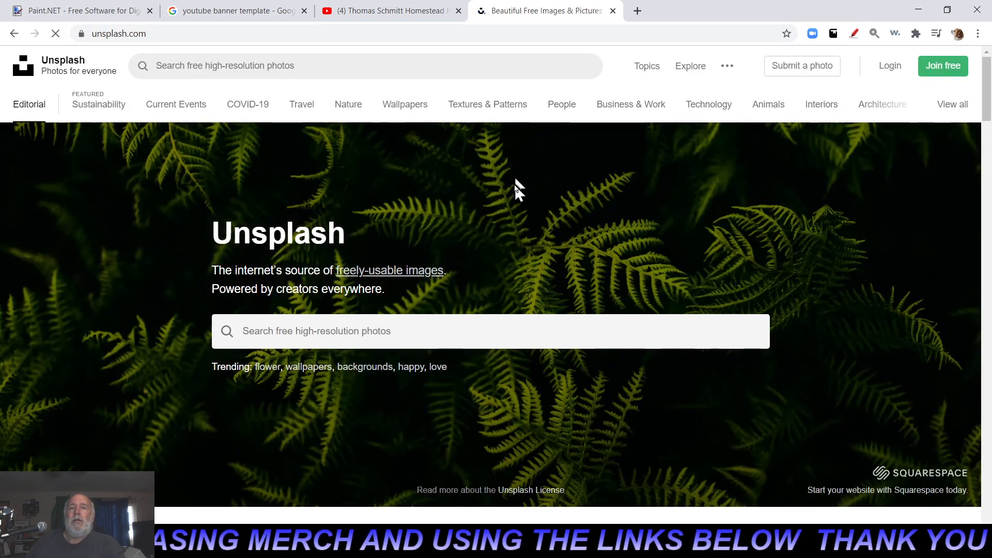
- Download the Unsplash sunflowers-under-storm-clouds photo as a JPG into the tech pics folder
scroll(709, 261, down, 1)
scroll(708, 256, down, 3)
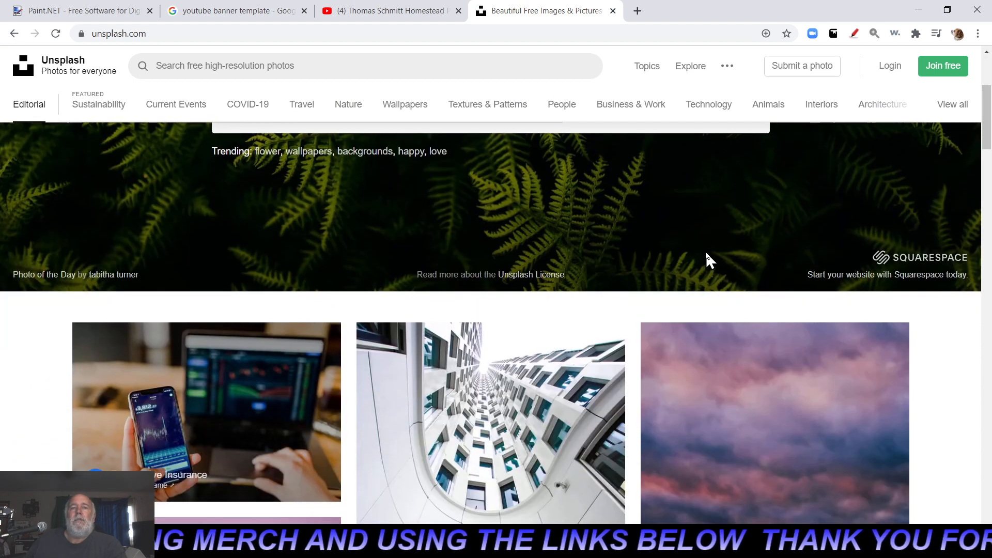
scroll(707, 257, down, 2)
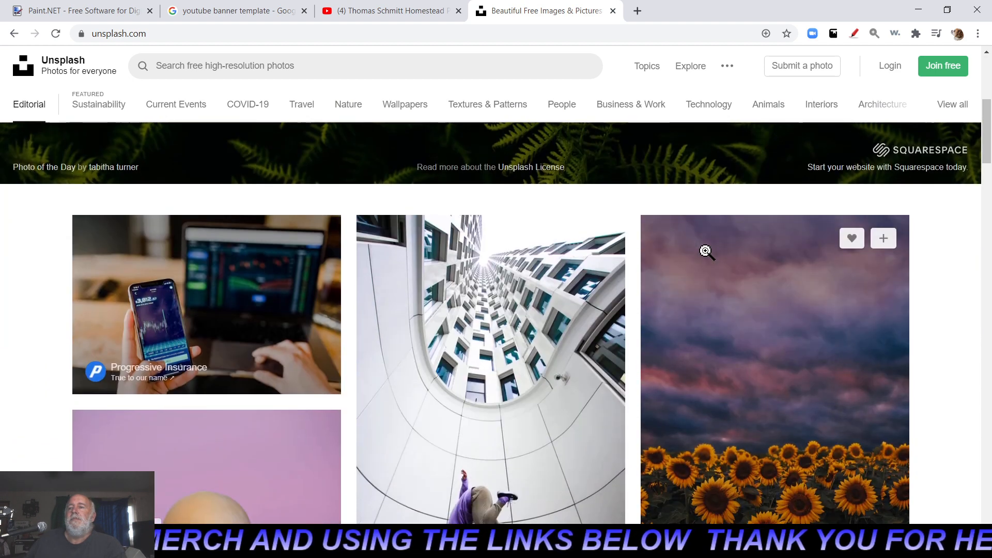
scroll(706, 252, down, 2)
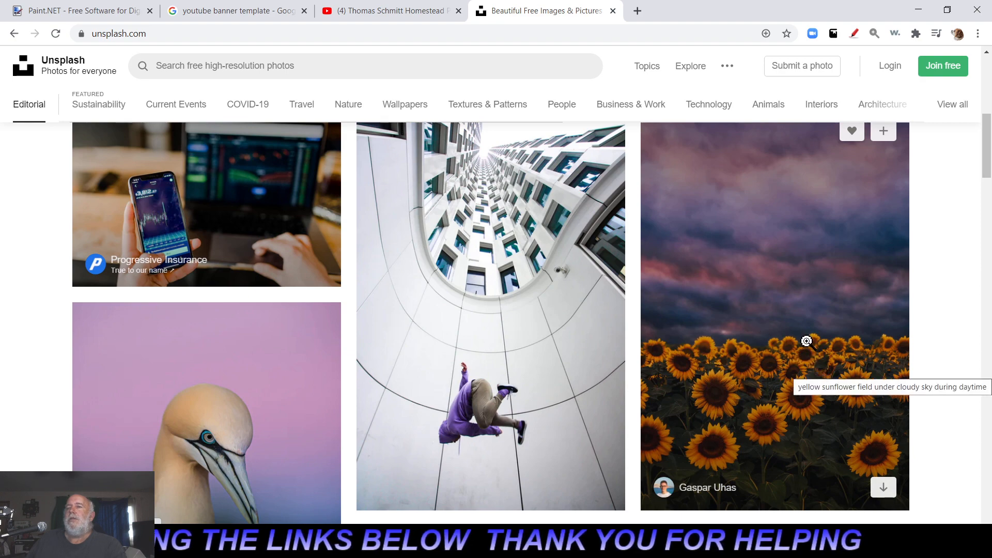
scroll(800, 332, down, 4)
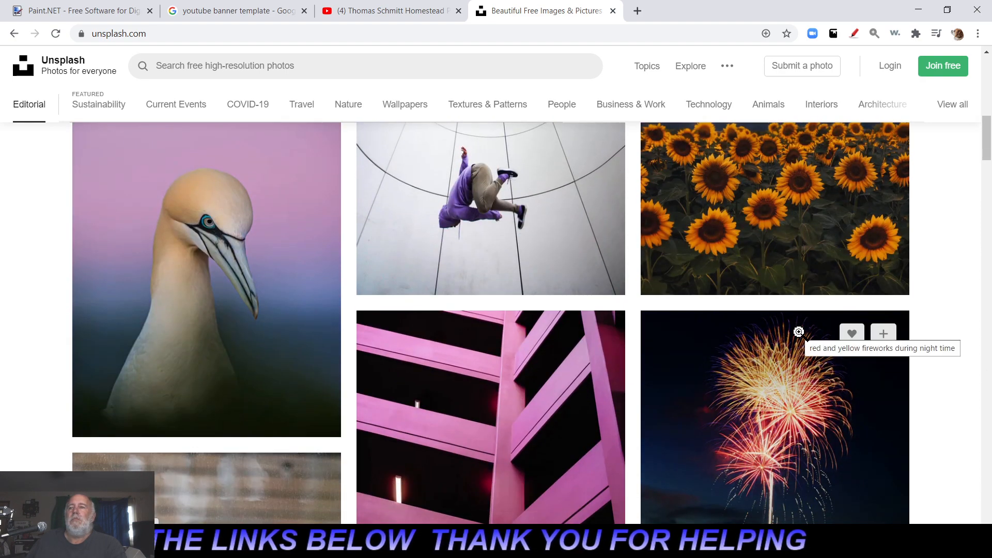
scroll(799, 333, up, 4)
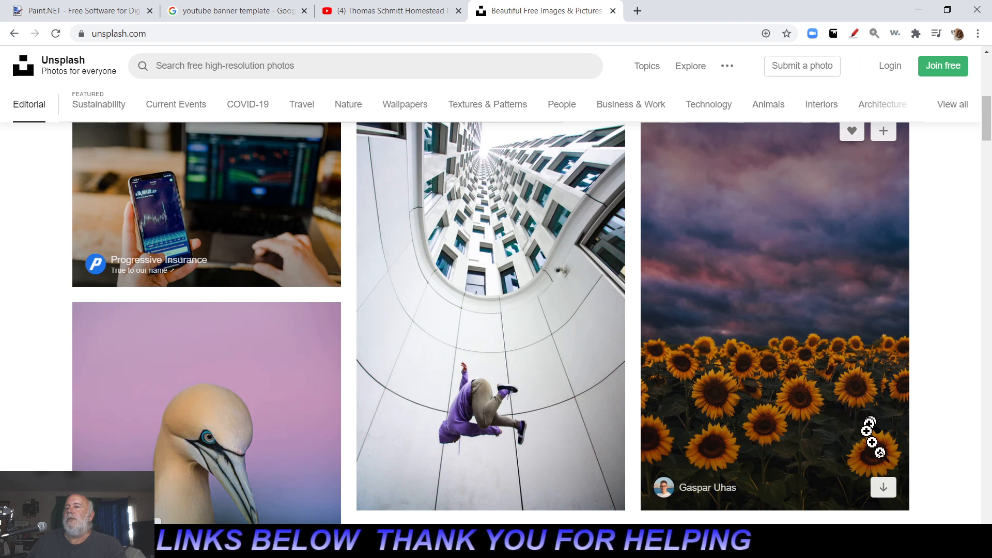
click(884, 487)
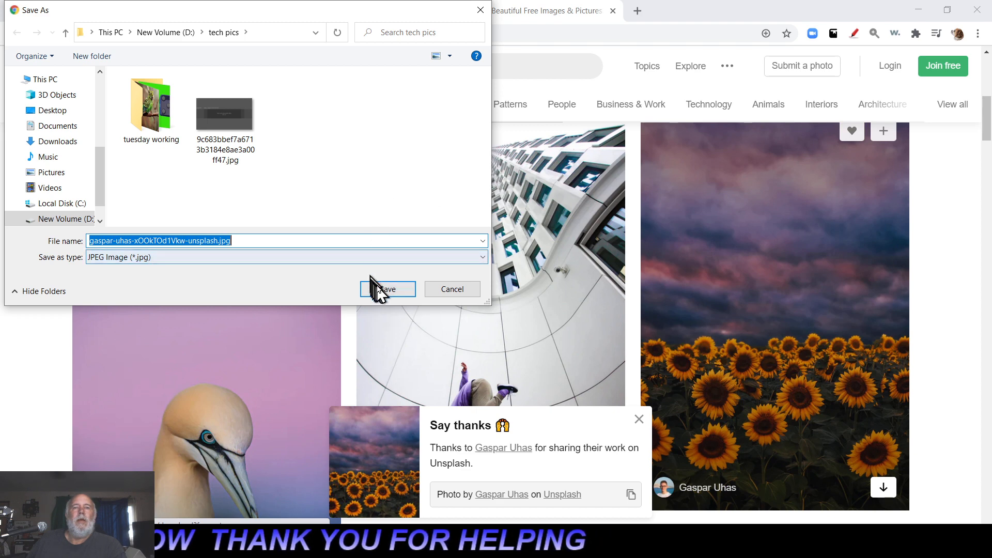
click(388, 290)
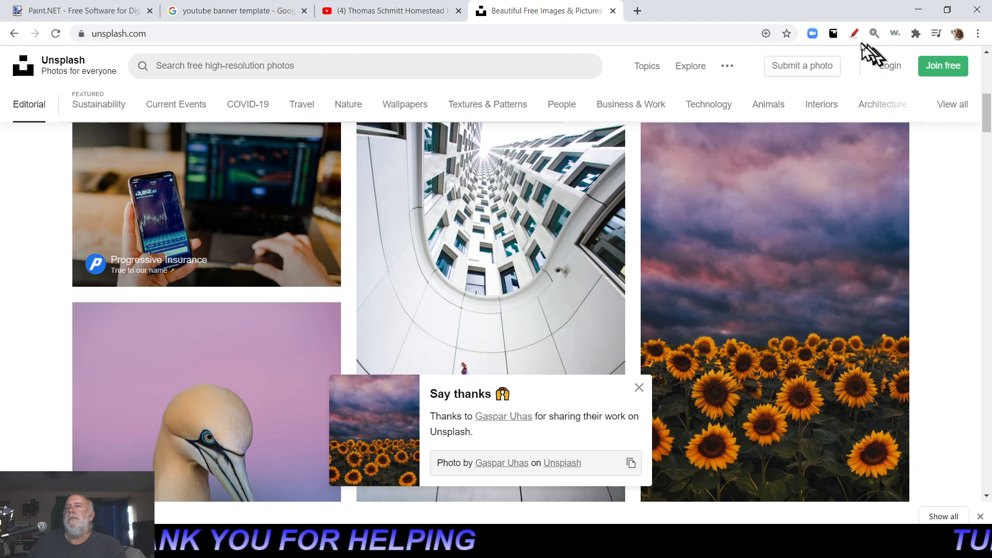
click(385, 11)
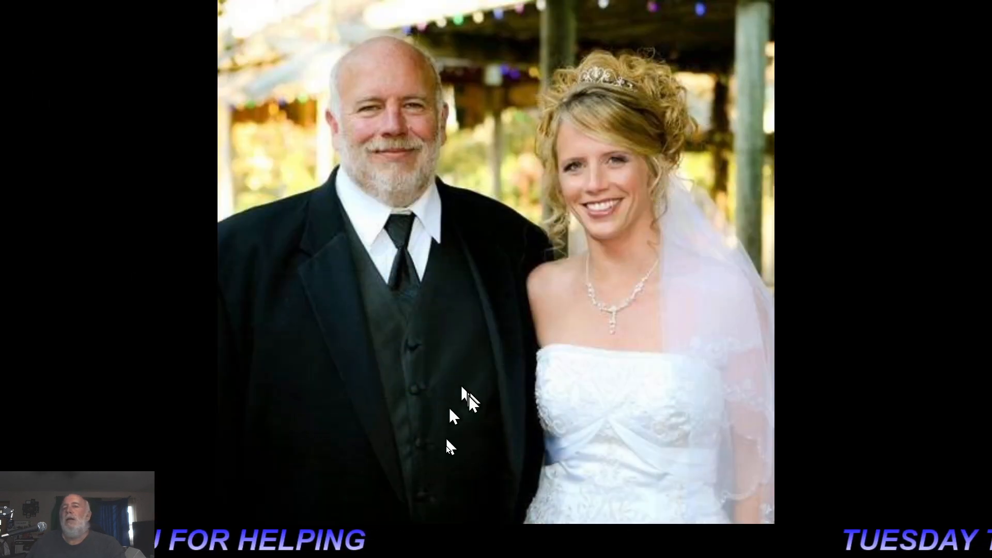
- Open the downloaded sunflower photo in paint.net
mouse_move(494, 548)
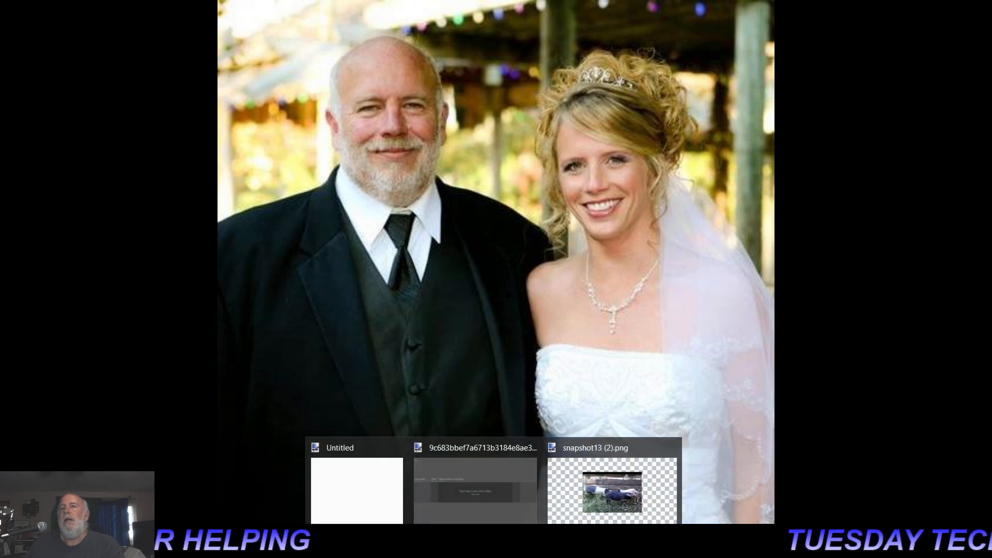
click(565, 461)
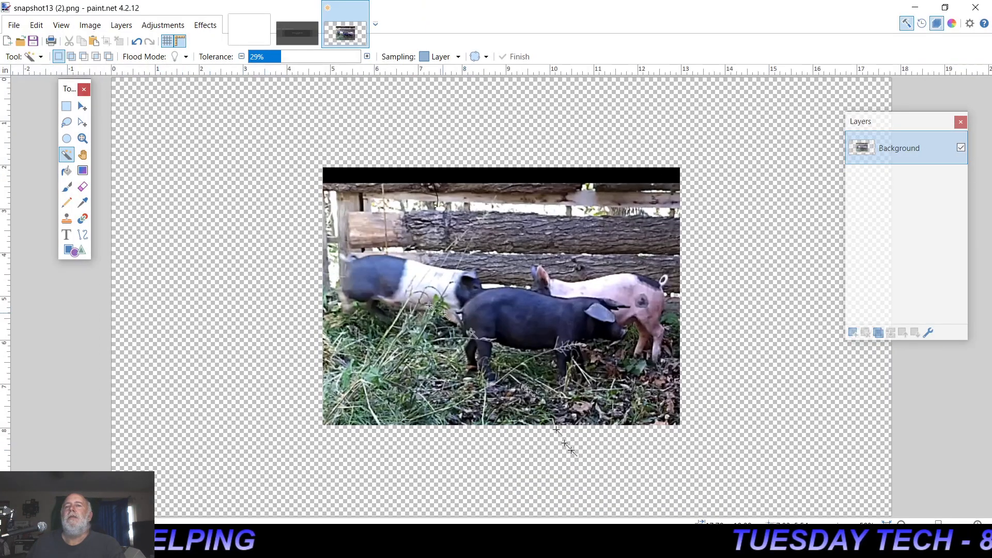
click(20, 42)
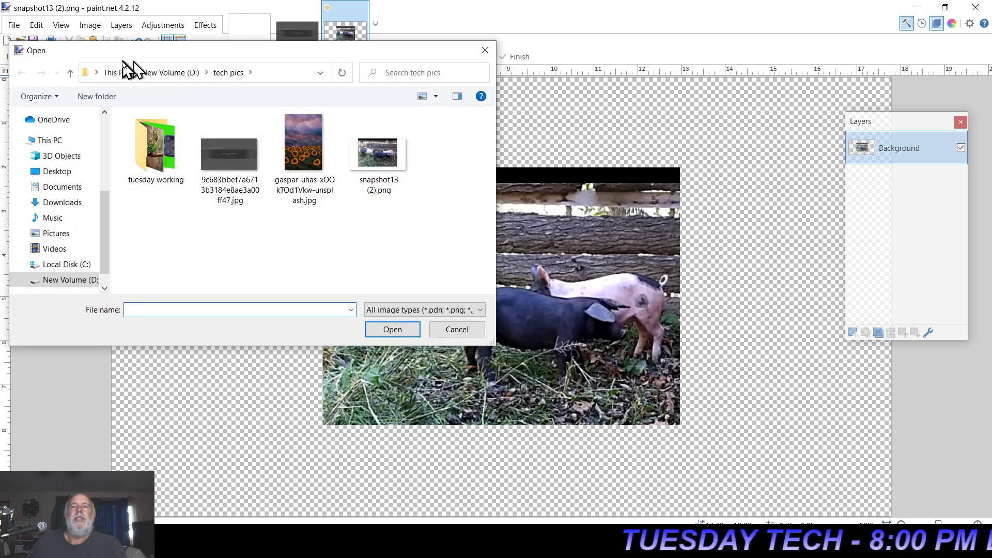
click(302, 166)
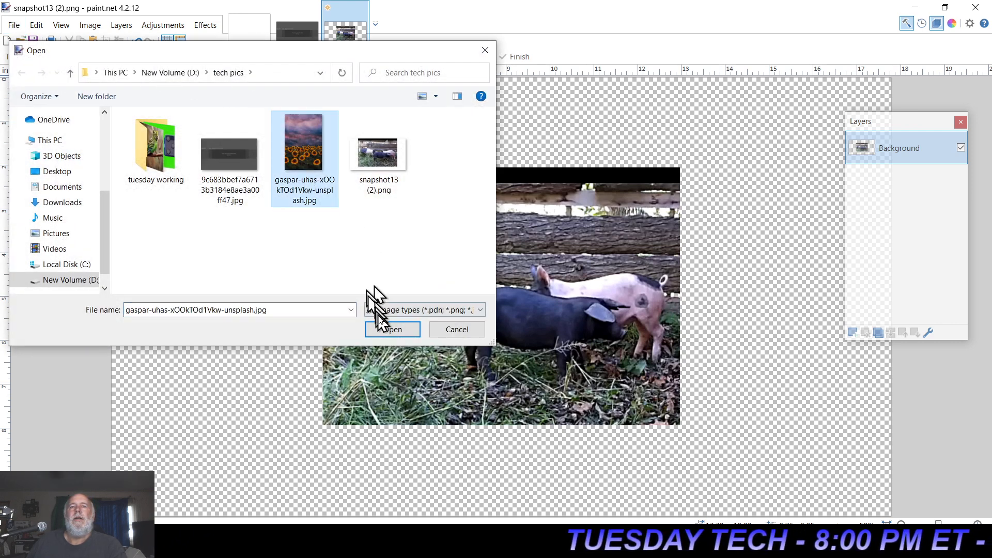
click(391, 329)
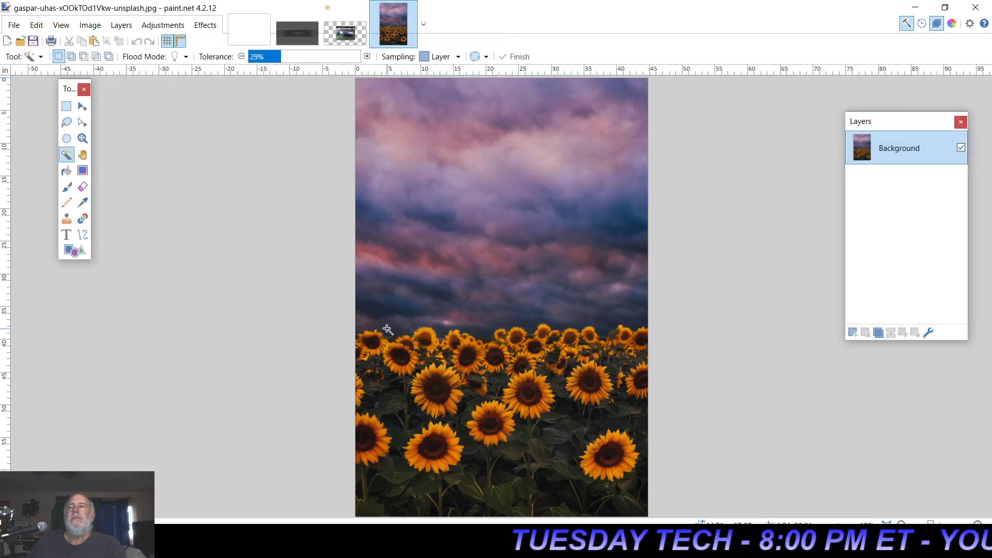
click(293, 30)
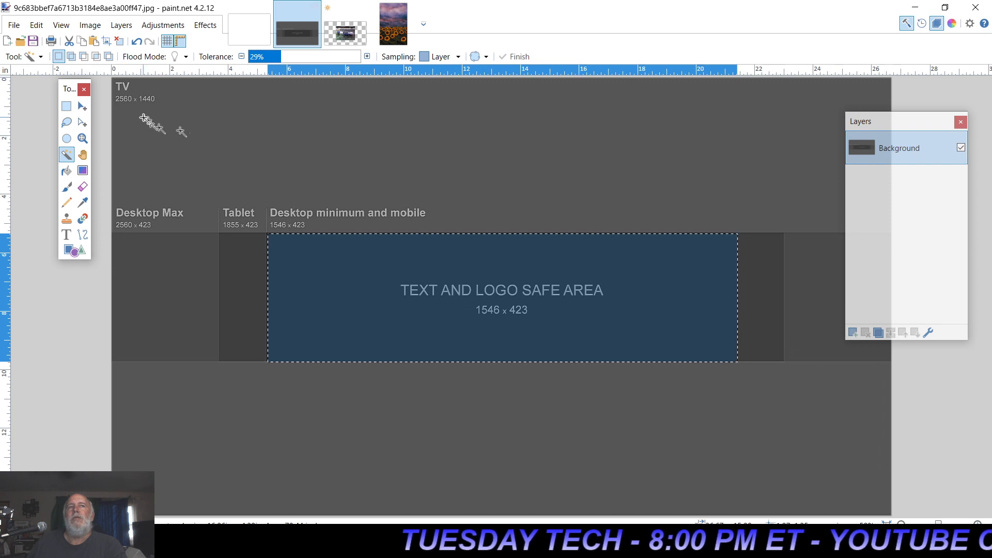
click(394, 27)
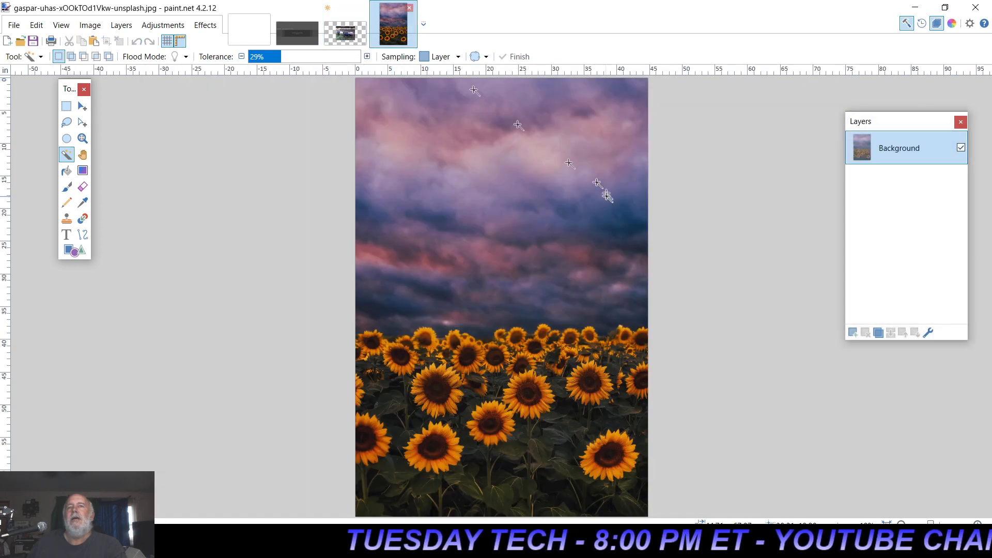
- Resize the sunflower photo from 3219 × 4829 to 2560 × 3840, keeping its aspect ratio
click(91, 25)
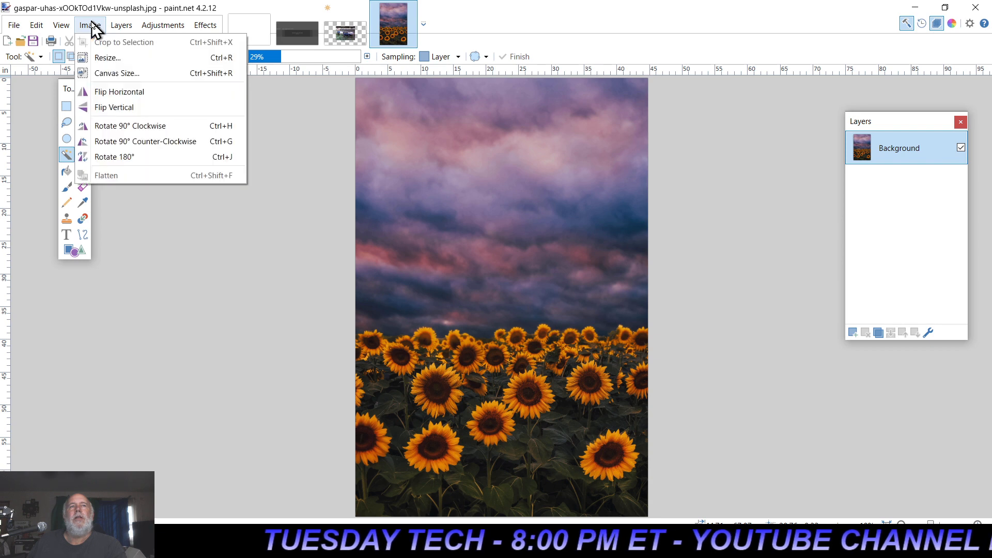
click(96, 58)
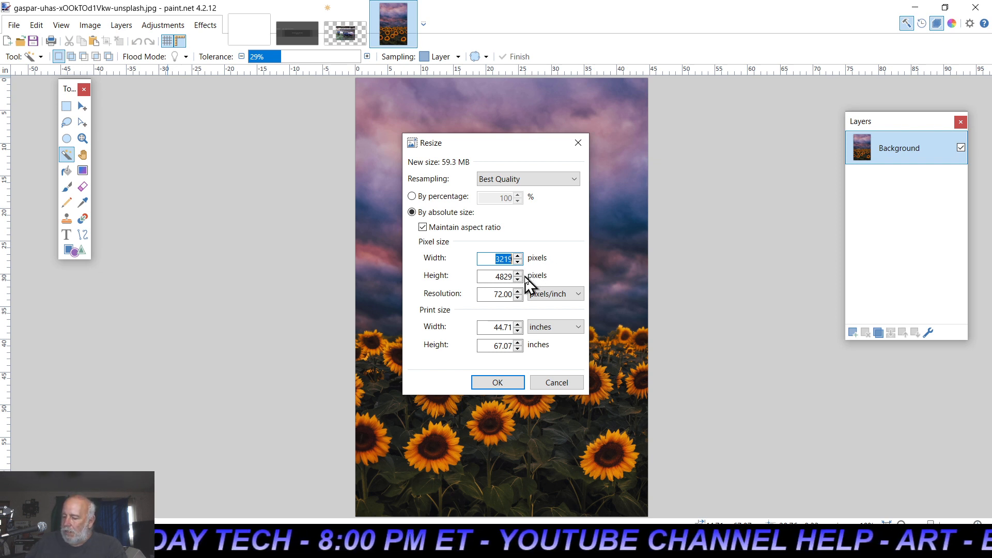
text(2560)
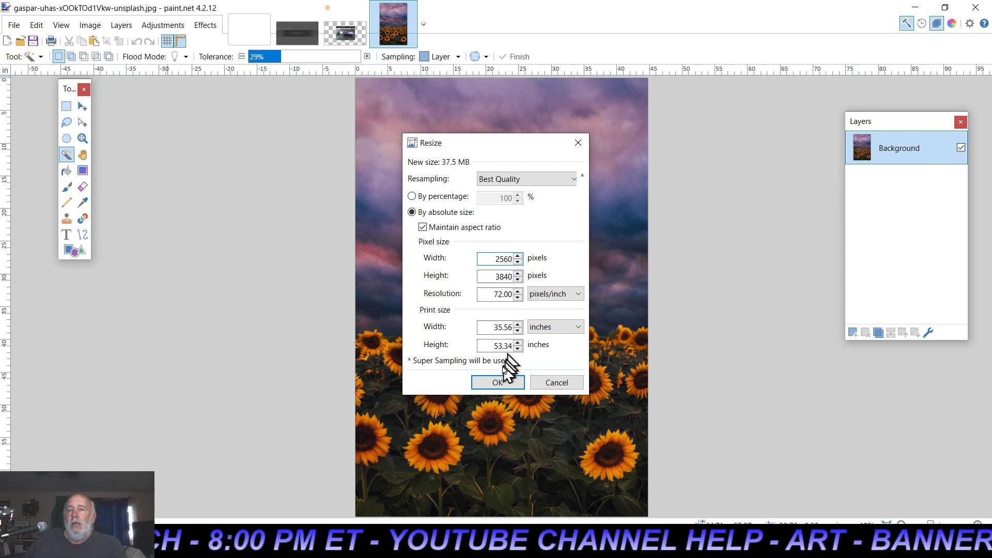
click(502, 383)
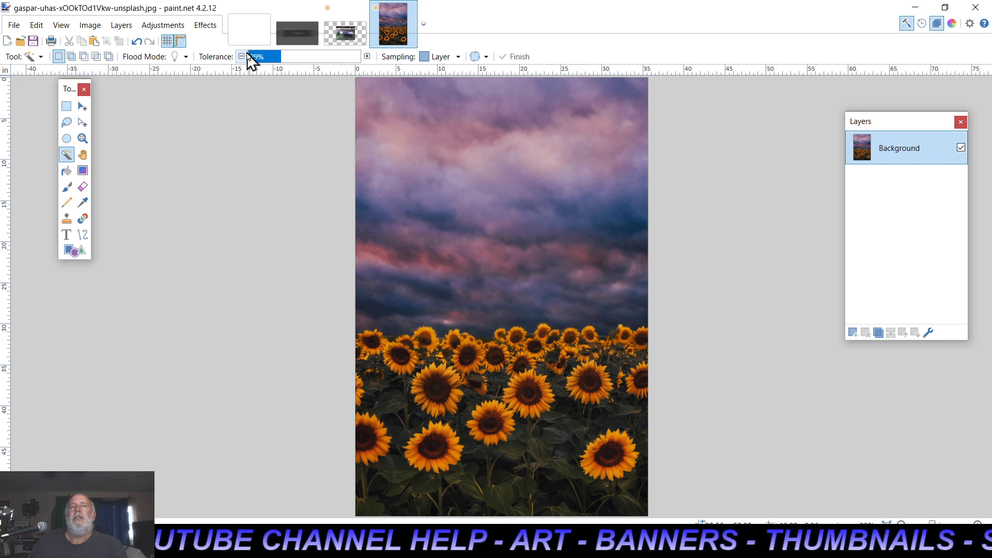
- Crop the sunflower photo's canvas to 2560 × 1440, anchored at the top, keeping only the sky
click(91, 26)
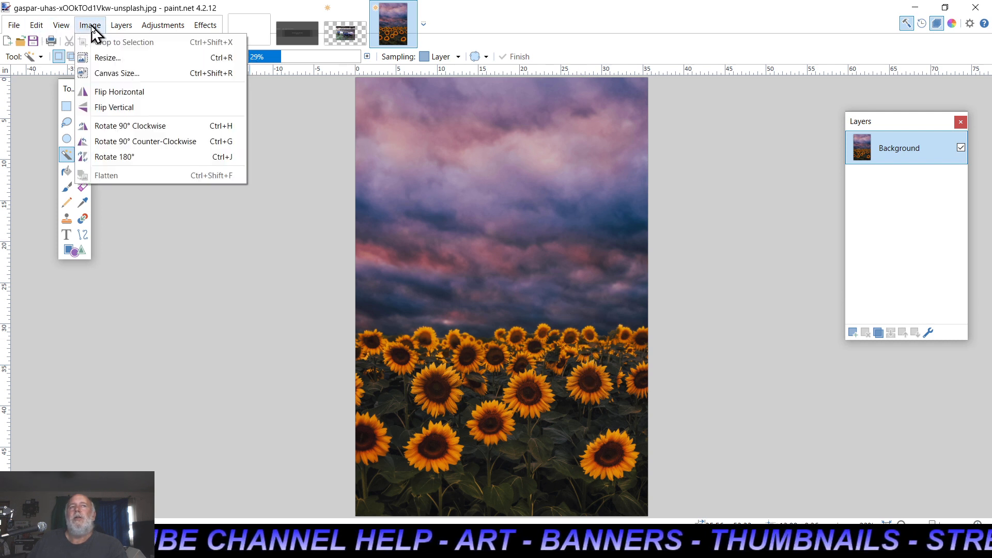
click(104, 74)
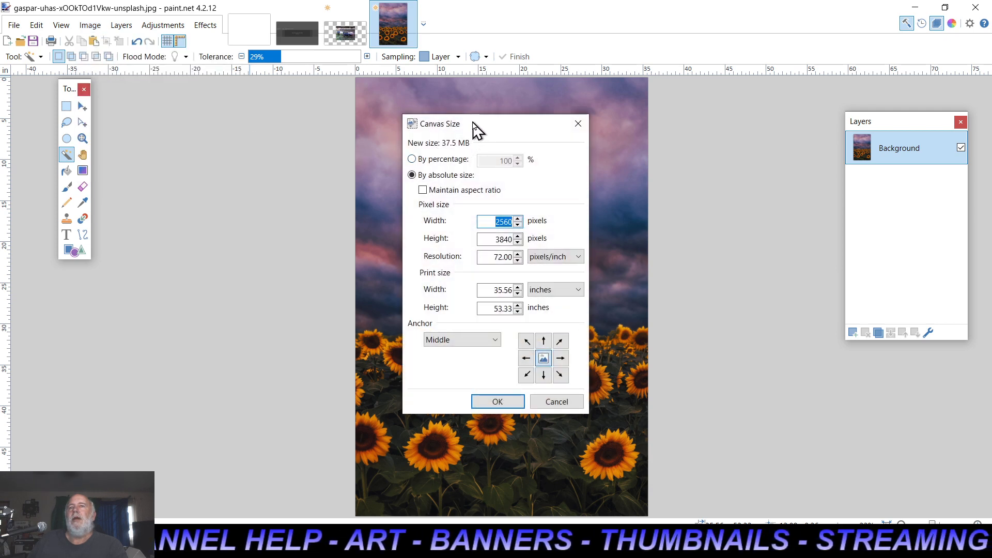
drag(473, 124, 156, 150)
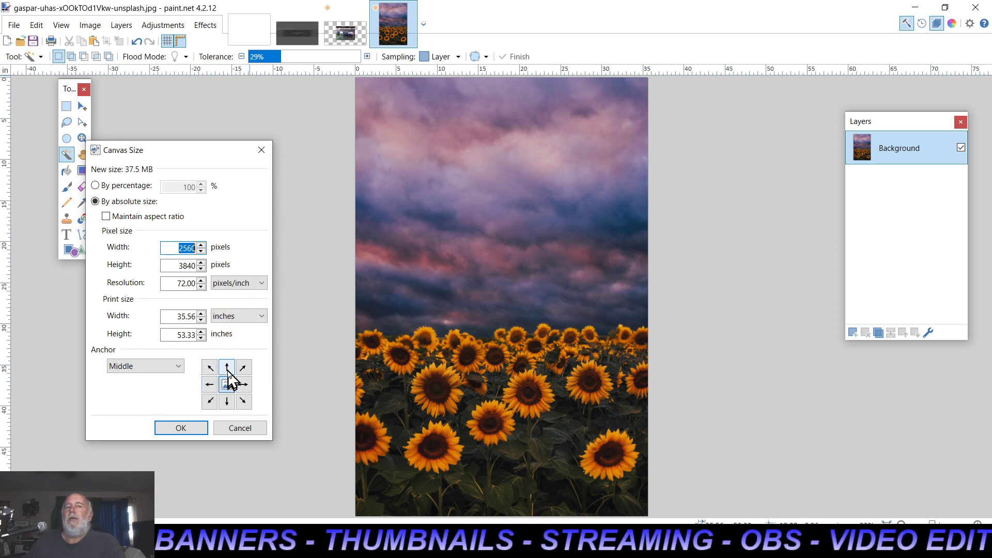
double_click(175, 265)
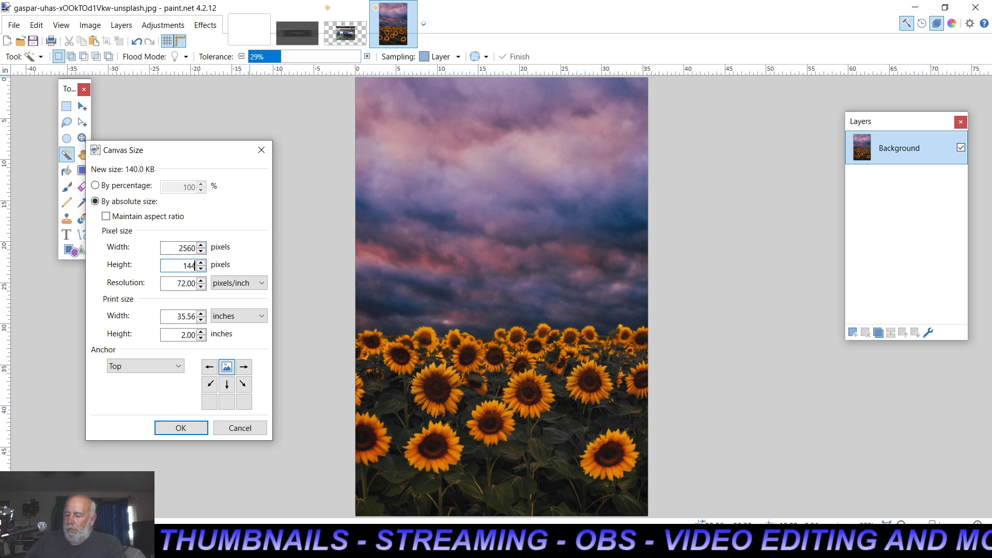
click(181, 428)
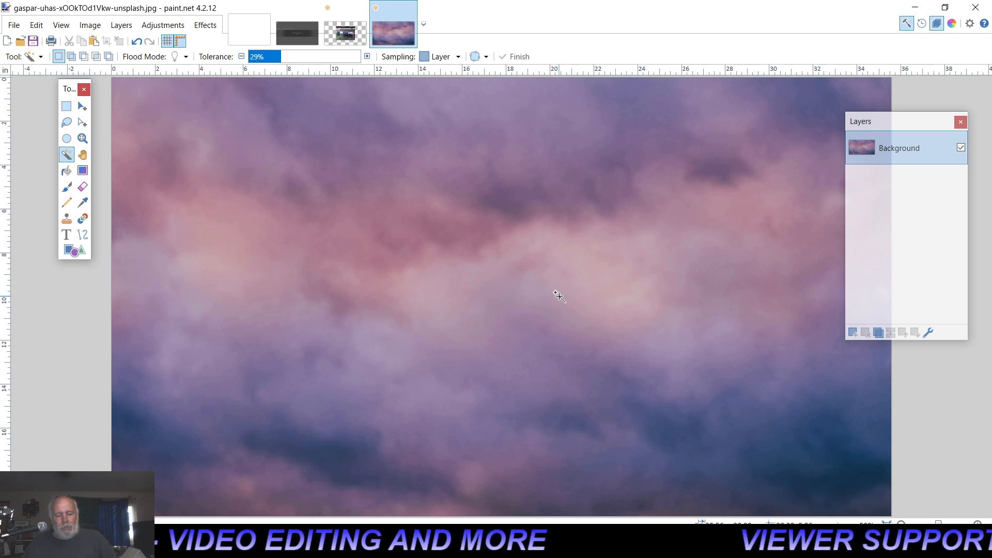
- Select the whole sky image, then duplicate the pig snapshot's Background layer
click(558, 296)
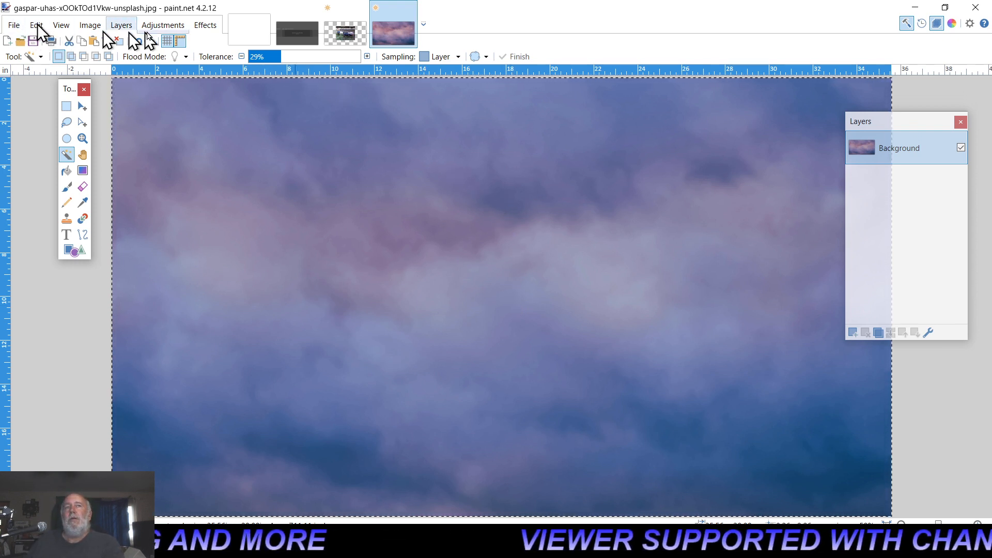
click(343, 21)
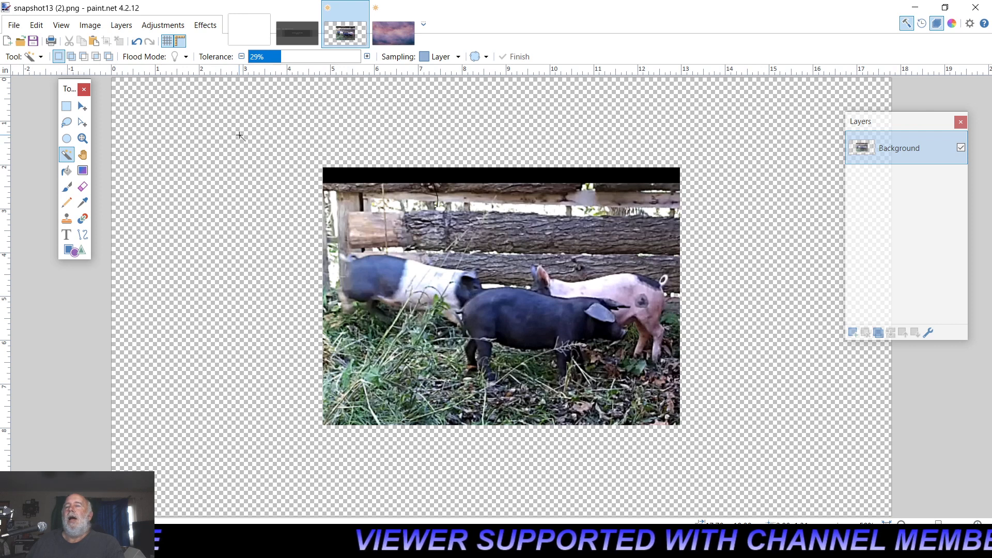
click(122, 25)
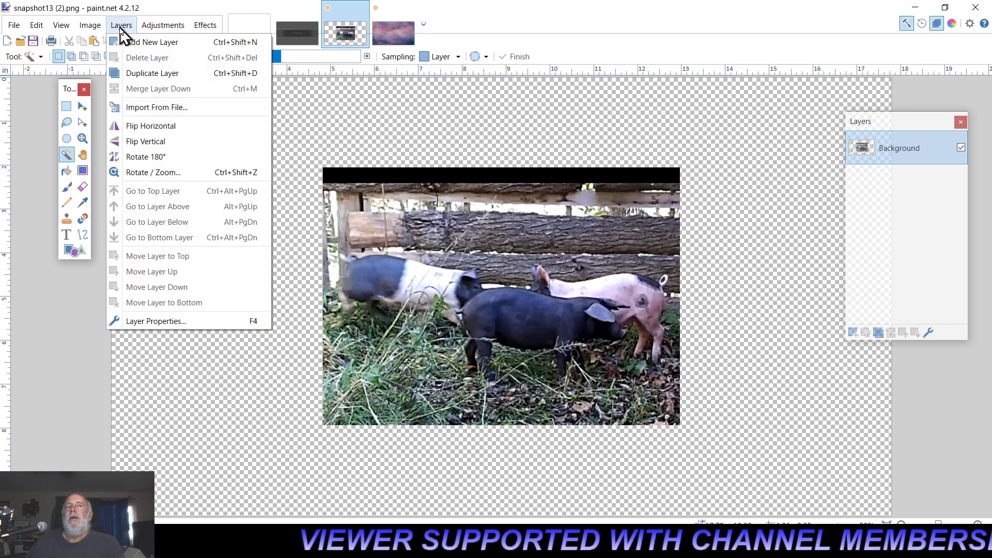
click(145, 71)
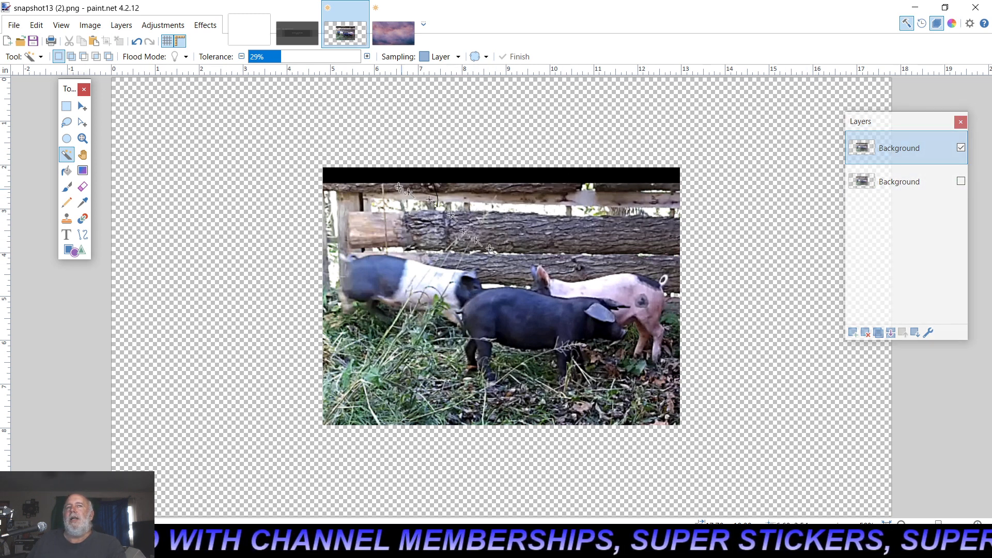
- Paste the cloudy sky into the pig snapshot as new Layer 3
click(38, 26)
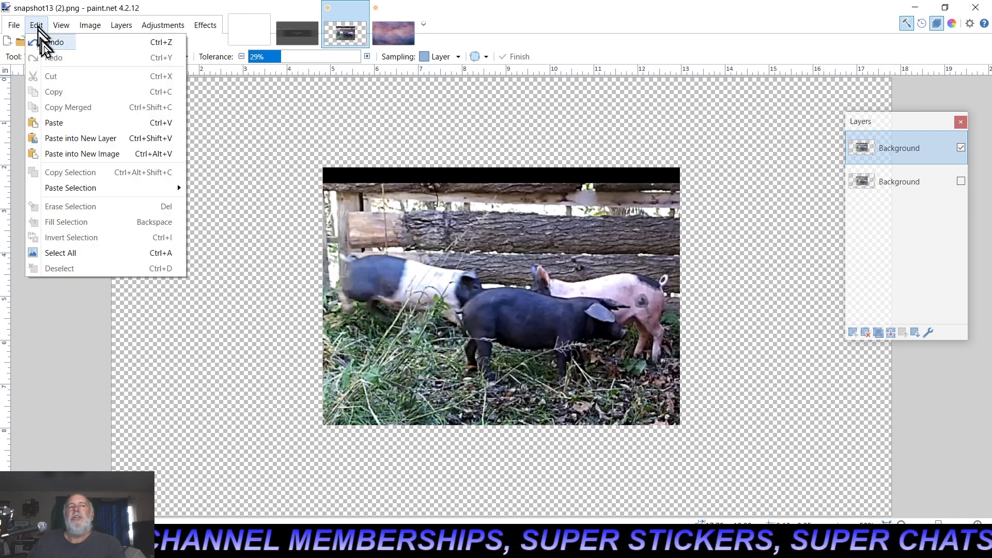
click(80, 138)
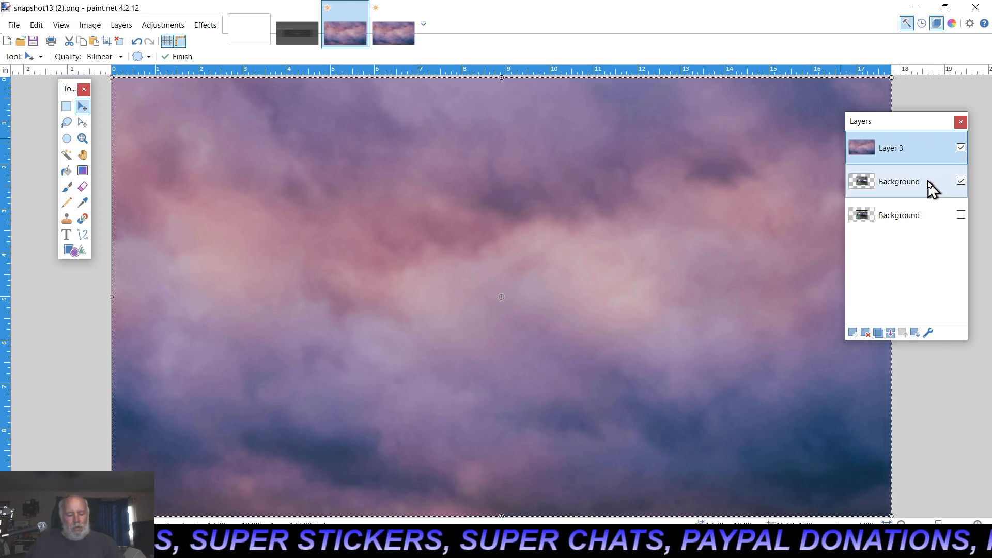
key(ctrl+d)
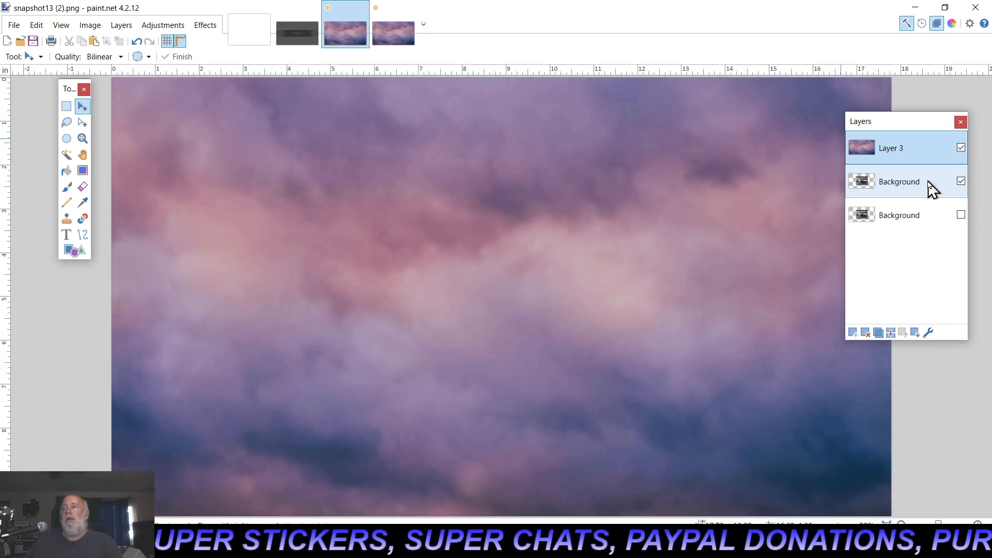
- Drag the visible pig photo Background layer above the cloud Layer 3
drag(933, 189, 934, 155)
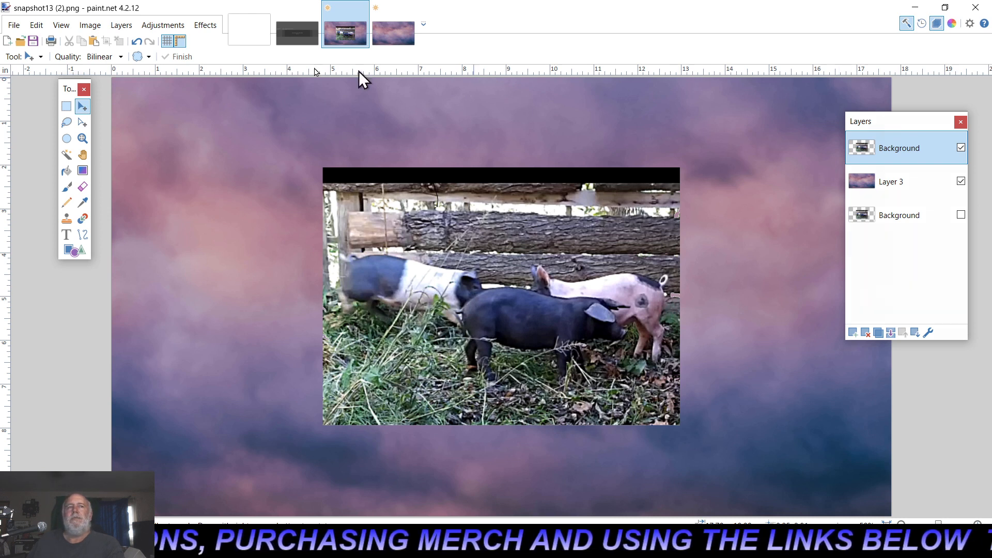
- Softly erase the pig photo's edges and black top bar with a 600-wide Eraser brush
click(81, 189)
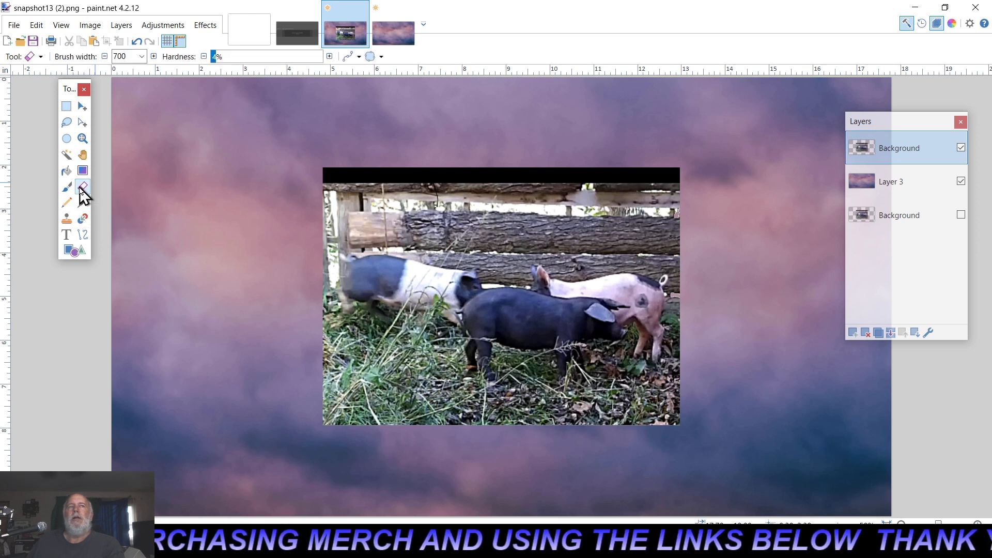
click(142, 56)
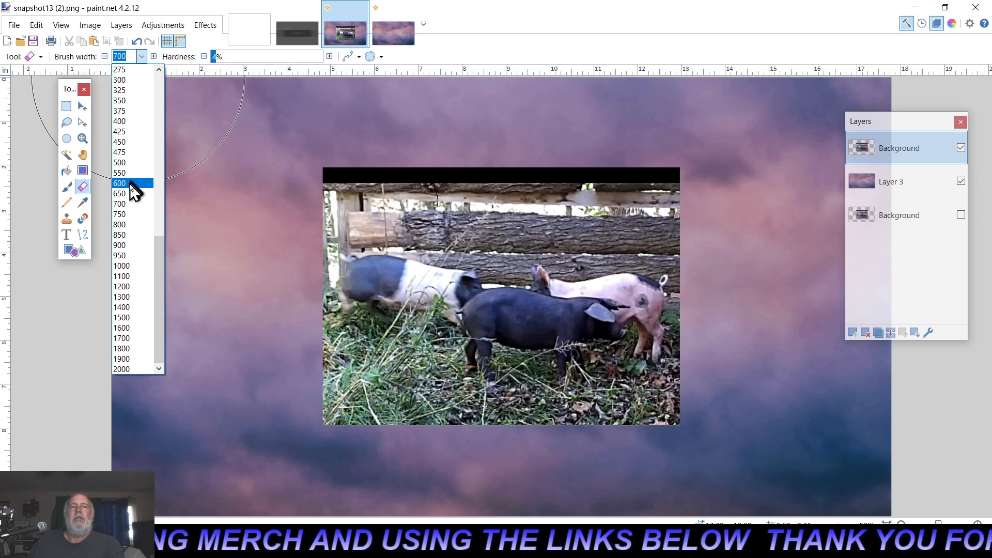
click(132, 184)
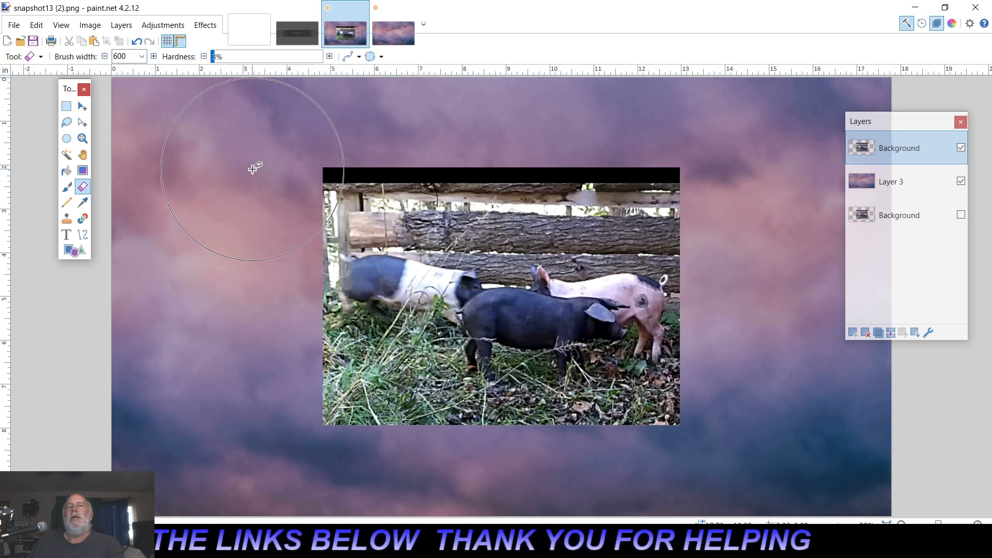
mouse_move(254, 168)
mouse_down()
mouse_move(259, 223)
mouse_move(275, 165)
mouse_move(284, 168)
mouse_move(297, 146)
mouse_move(361, 113)
mouse_move(412, 108)
mouse_move(370, 121)
mouse_move(398, 119)
mouse_move(388, 138)
mouse_move(456, 122)
mouse_move(571, 126)
mouse_move(690, 163)
mouse_move(669, 145)
mouse_move(572, 129)
mouse_move(339, 127)
mouse_move(304, 138)
mouse_move(277, 177)
mouse_move(268, 300)
mouse_move(262, 329)
mouse_move(252, 281)
mouse_move(253, 328)
mouse_move(288, 421)
mouse_move(234, 307)
mouse_move(303, 405)
mouse_move(408, 478)
mouse_move(481, 490)
mouse_move(465, 480)
mouse_move(565, 483)
mouse_move(669, 461)
mouse_move(702, 465)
mouse_move(738, 450)
mouse_move(731, 435)
mouse_move(749, 410)
mouse_move(738, 434)
mouse_move(749, 421)
mouse_move(746, 434)
mouse_move(762, 390)
mouse_move(751, 428)
mouse_move(765, 277)
mouse_move(749, 238)
mouse_move(692, 187)
mouse_move(621, 155)
mouse_move(633, 154)
mouse_up()
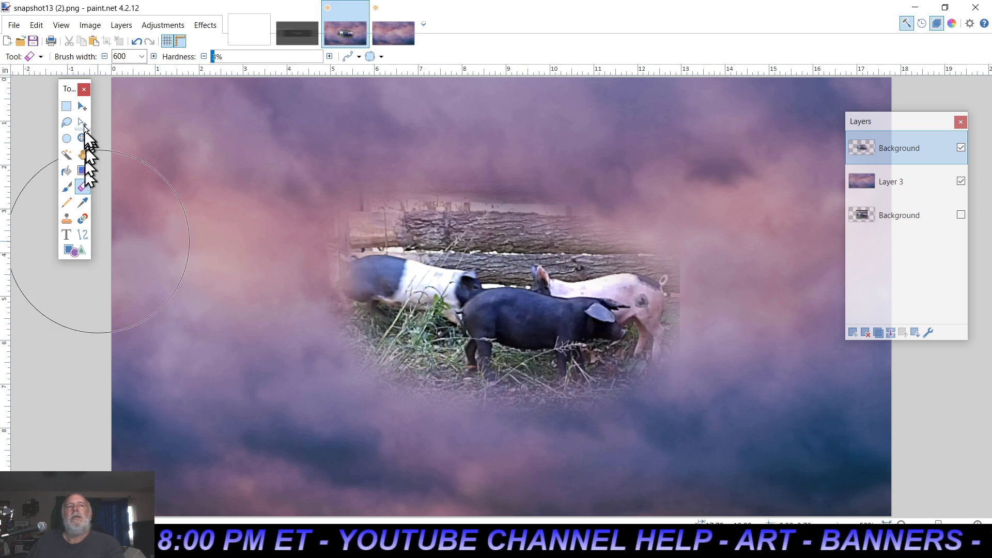
click(83, 110)
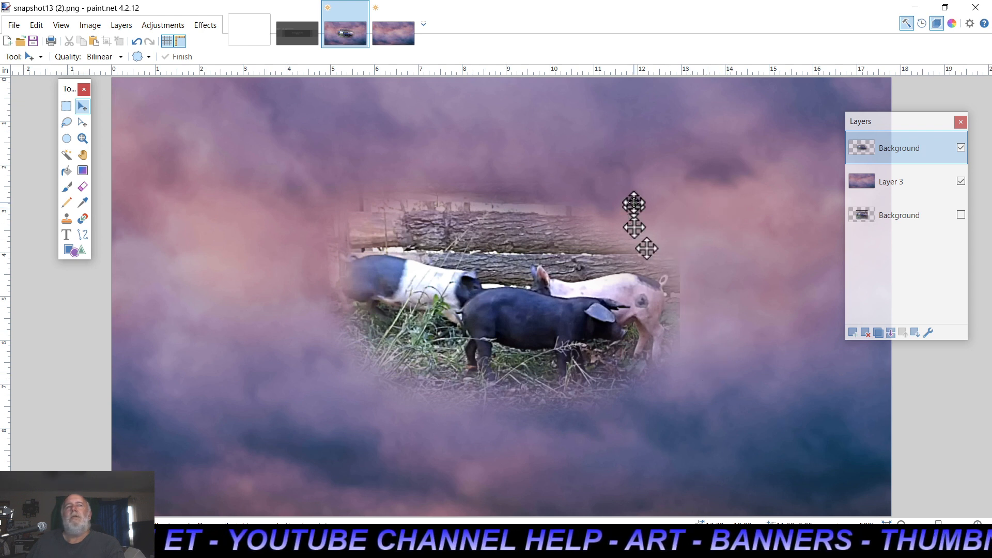
- Toggle the pig and cloud layers' visibility to check them, then bring up the banner template
click(83, 186)
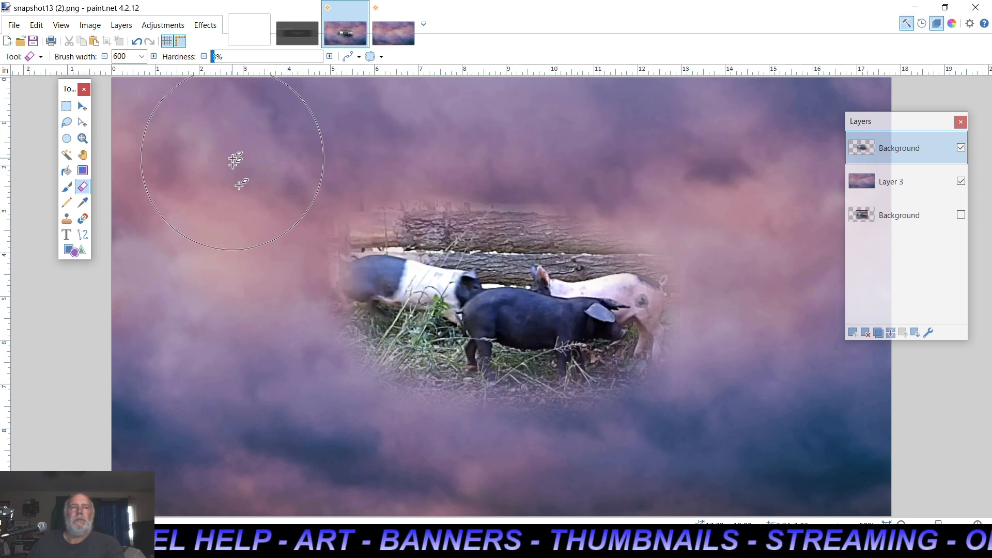
click(83, 106)
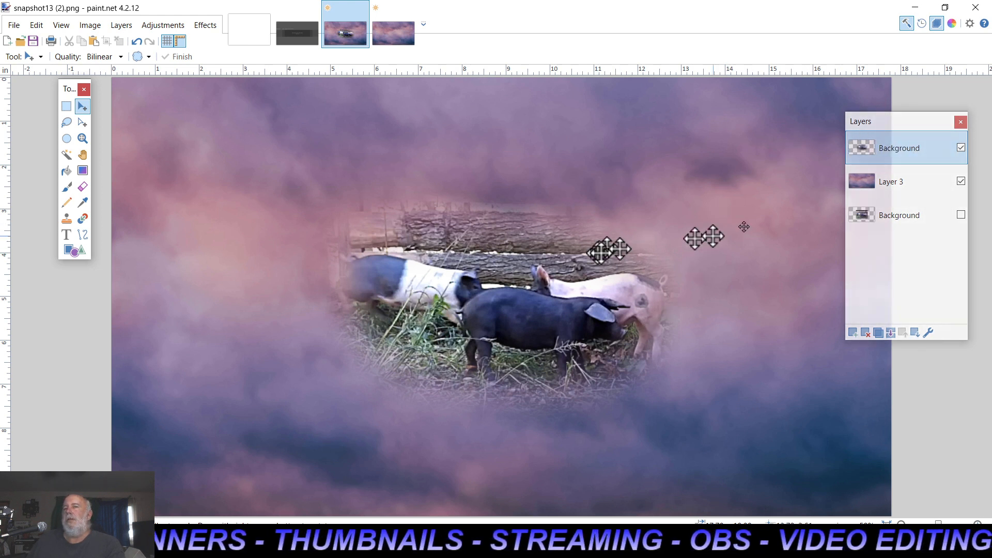
click(961, 149)
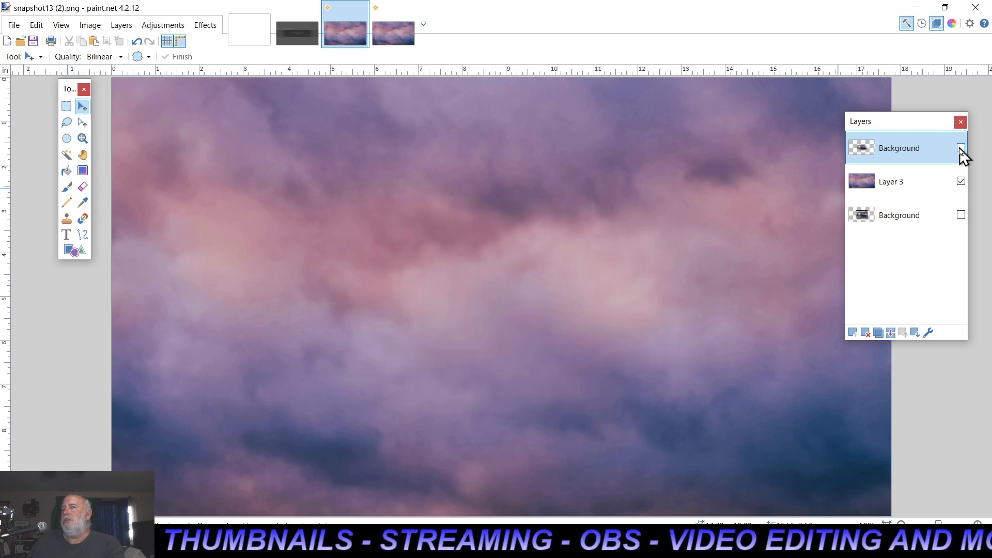
click(961, 148)
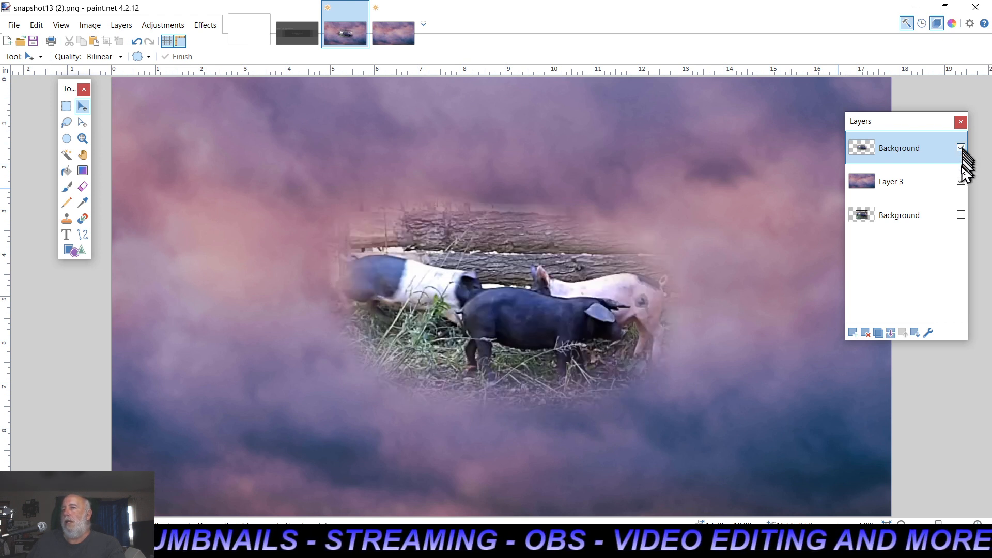
click(961, 182)
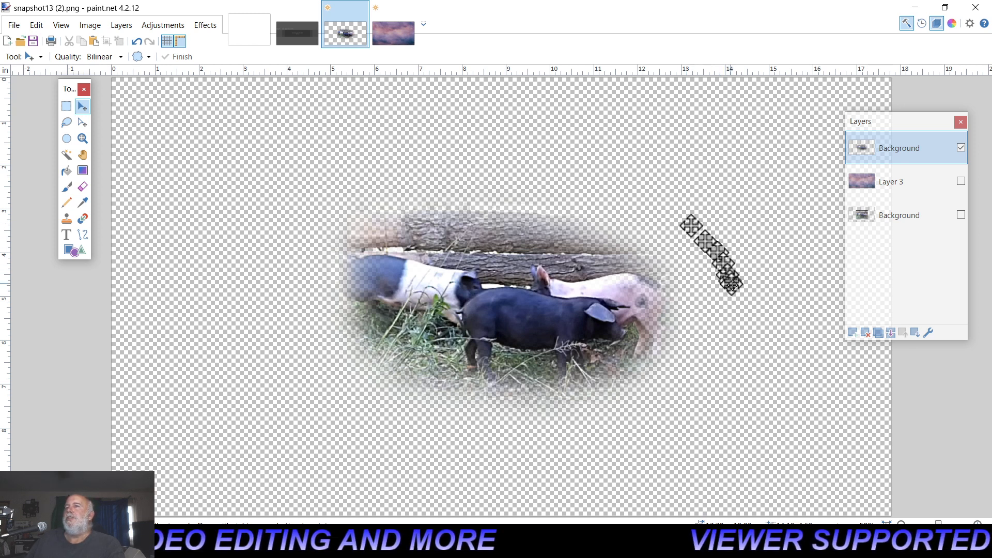
click(960, 182)
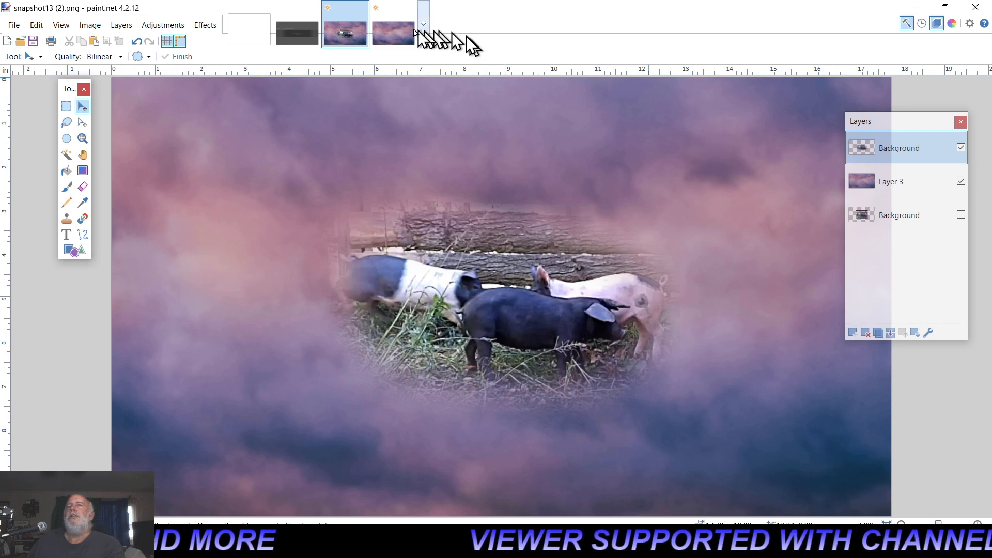
click(305, 30)
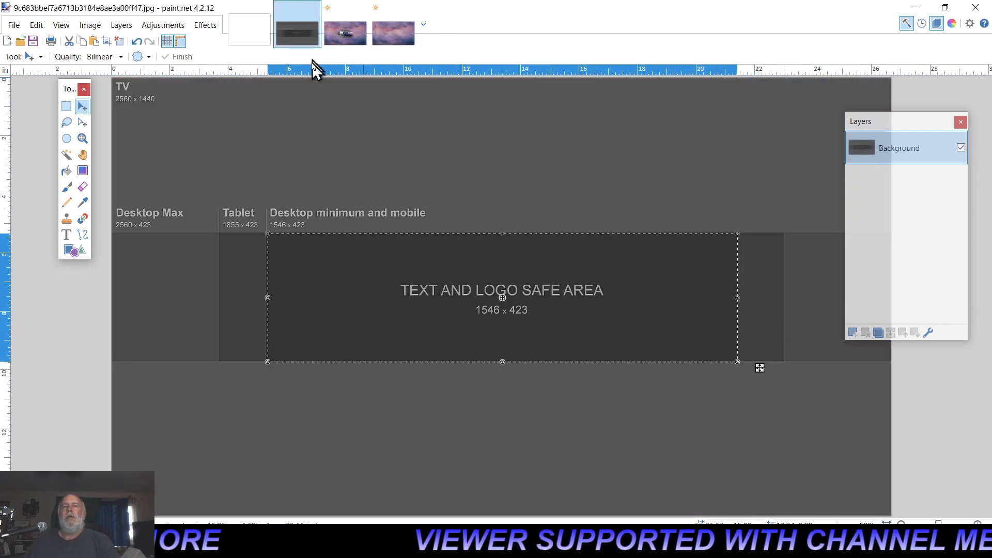
- Select all of the banner template and paste it into snapshot13 (2).png as Layer 4
key(ctrl+d)
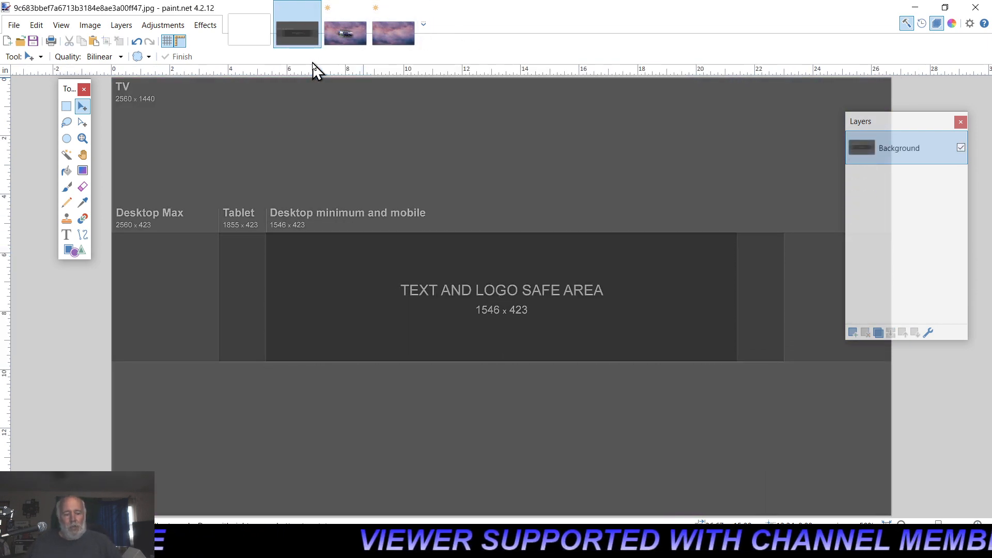
key(ctrl+a)
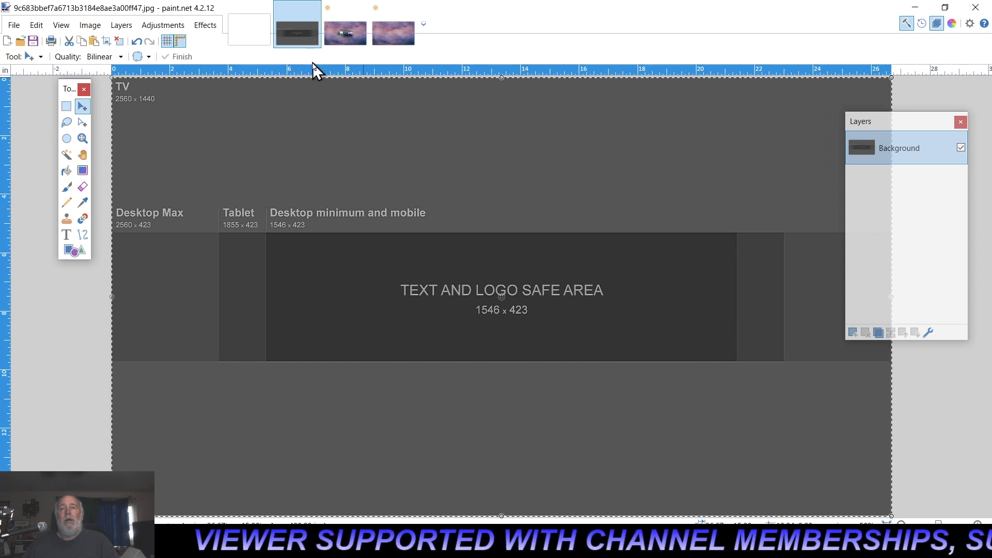
click(345, 16)
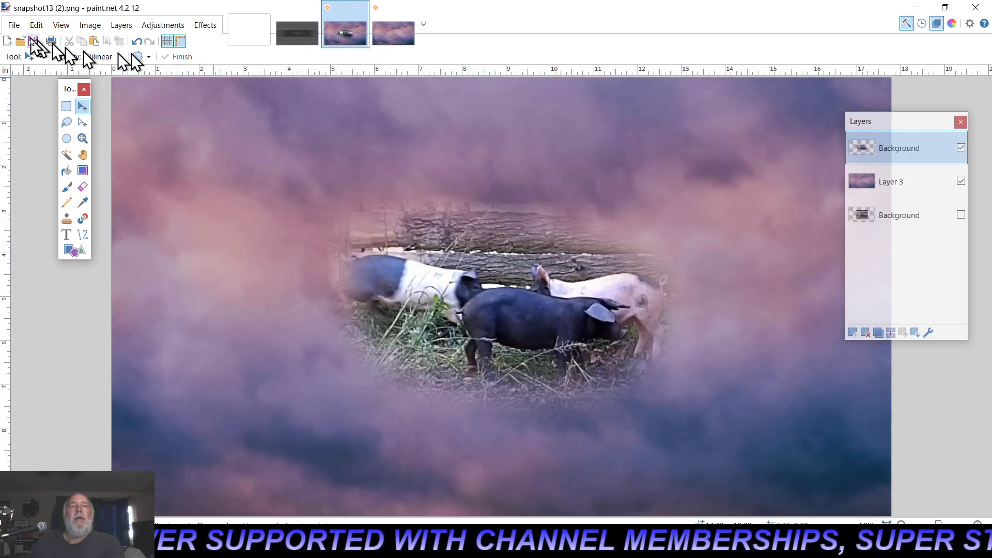
click(36, 25)
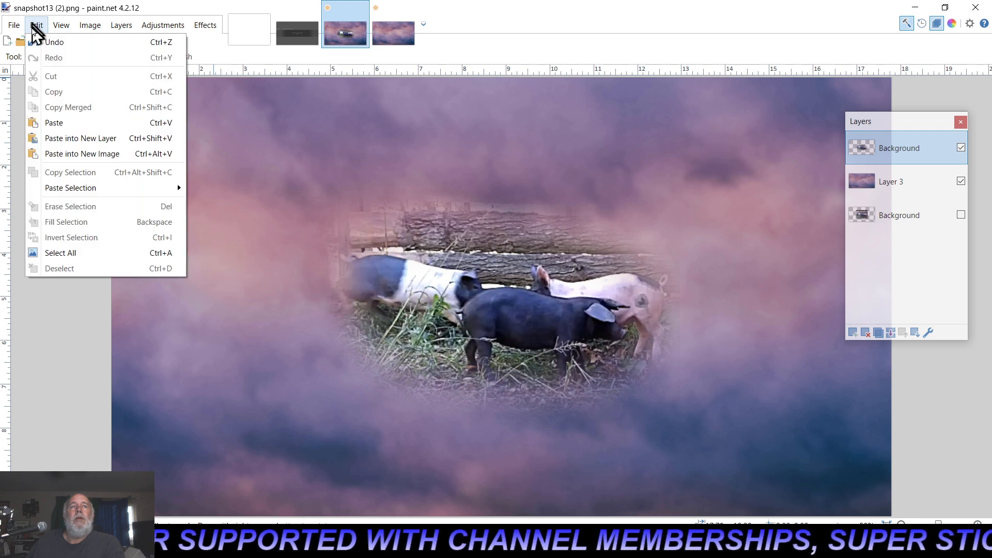
click(74, 139)
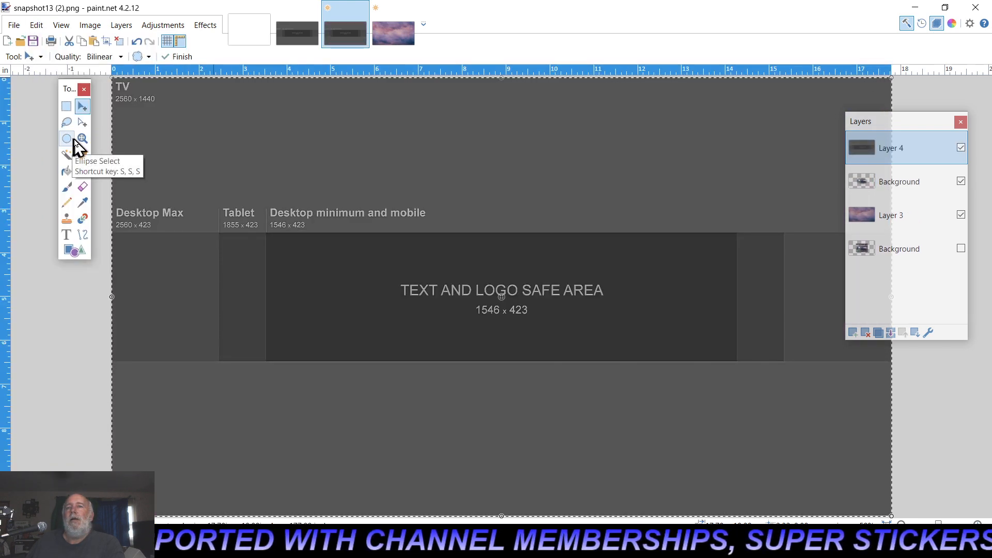
mouse_move(915, 124)
mouse_down()
mouse_move(930, 104)
mouse_move(910, 111)
mouse_up()
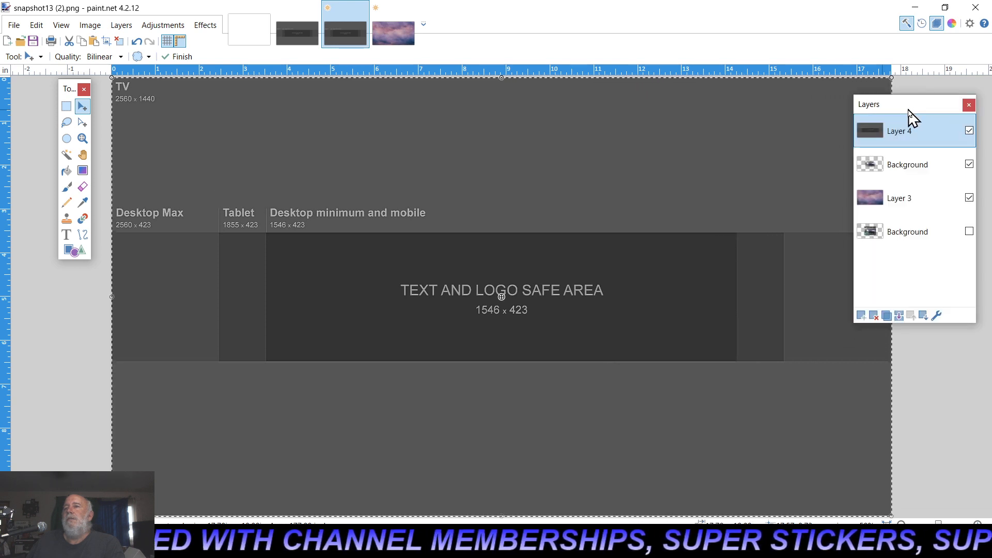
- Trial lower opacities for Layer 4, cancel, then move Layer 4 to the bottom of the stack
click(939, 316)
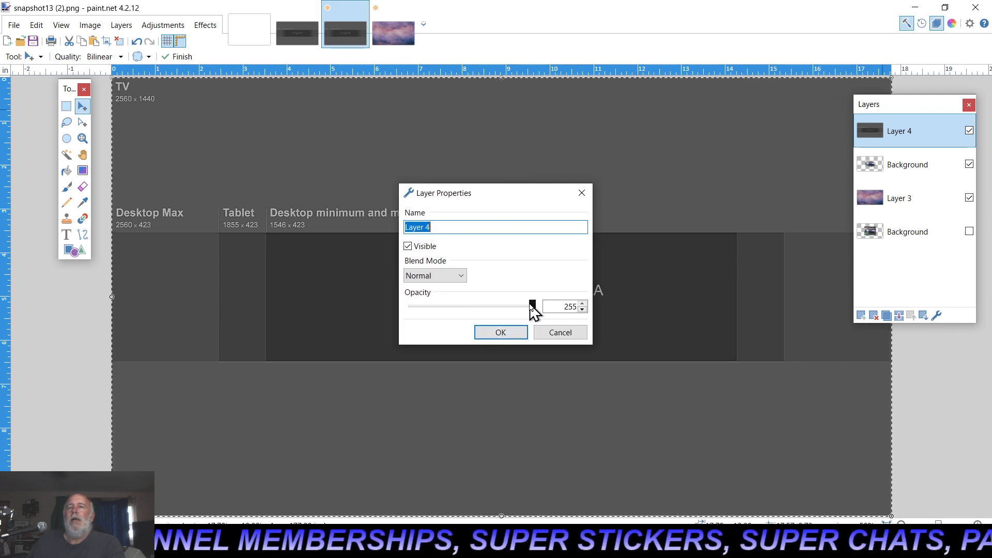
drag(532, 310, 498, 311)
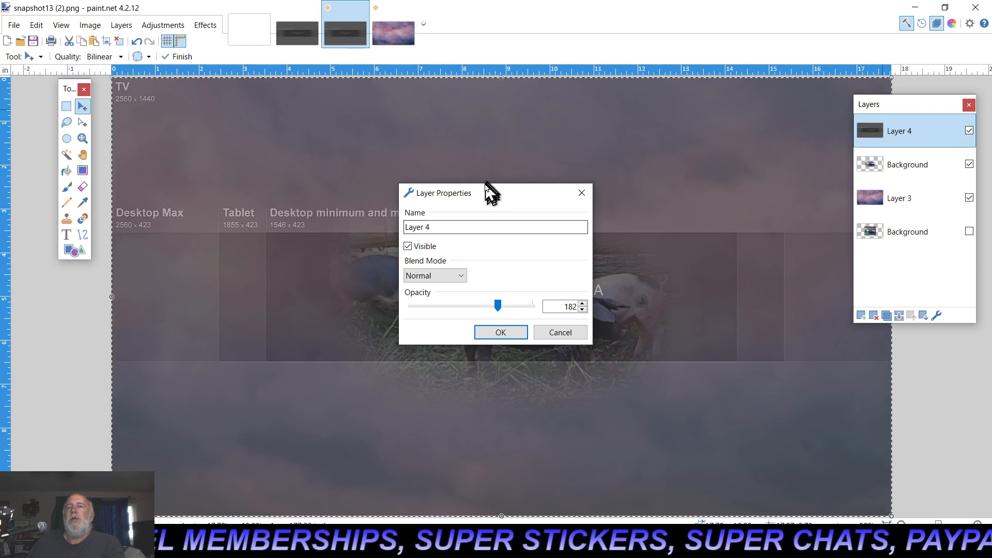
drag(486, 199, 172, 232)
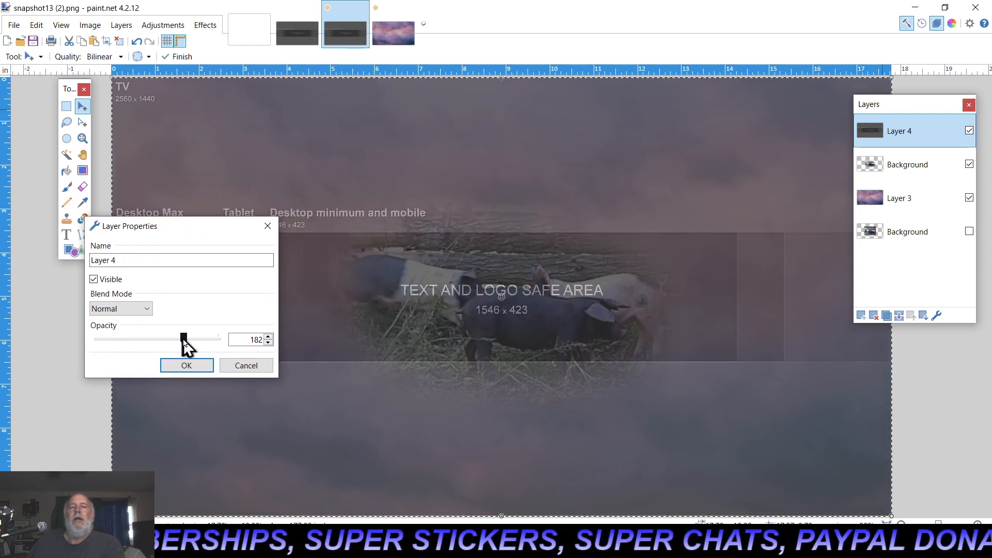
drag(184, 340, 134, 341)
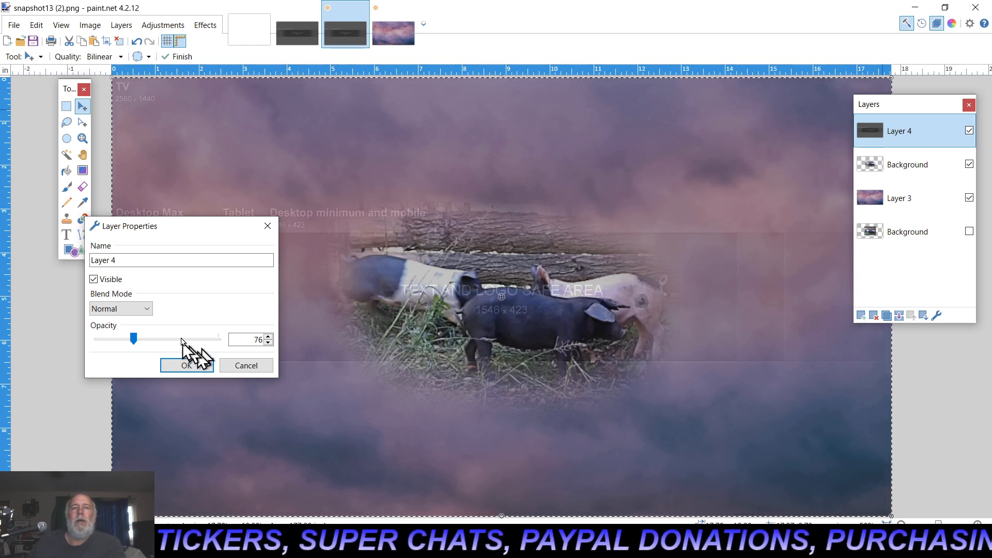
drag(170, 223, 88, 243)
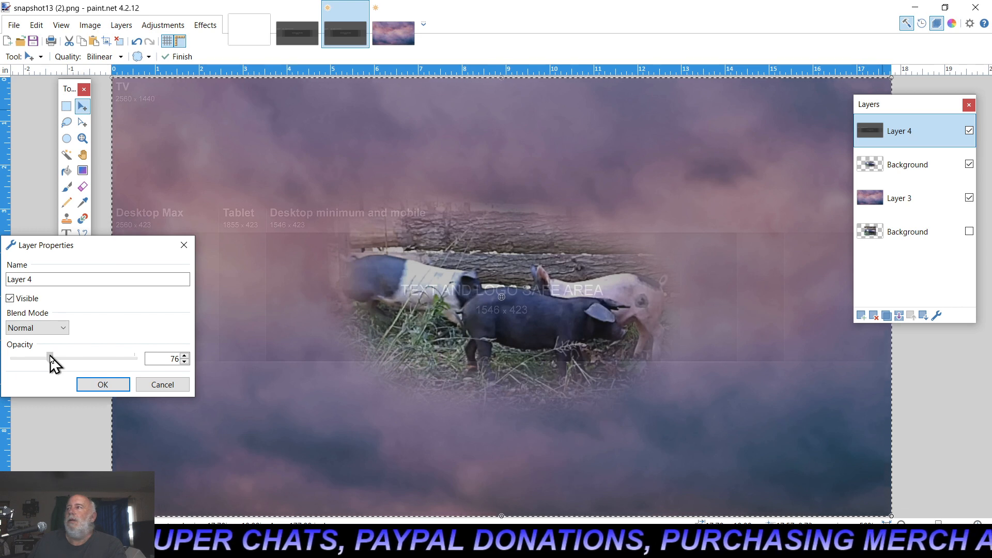
drag(44, 359, 75, 359)
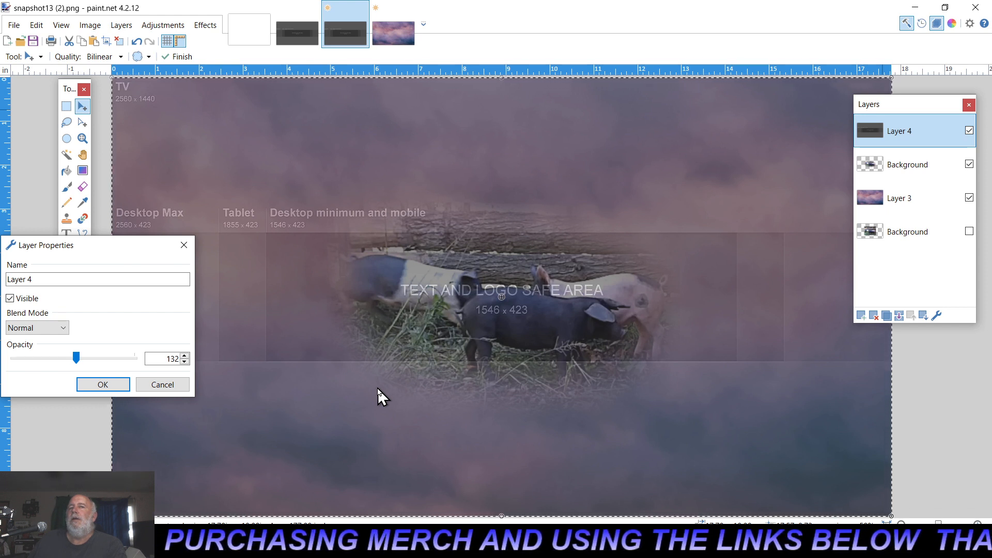
click(162, 385)
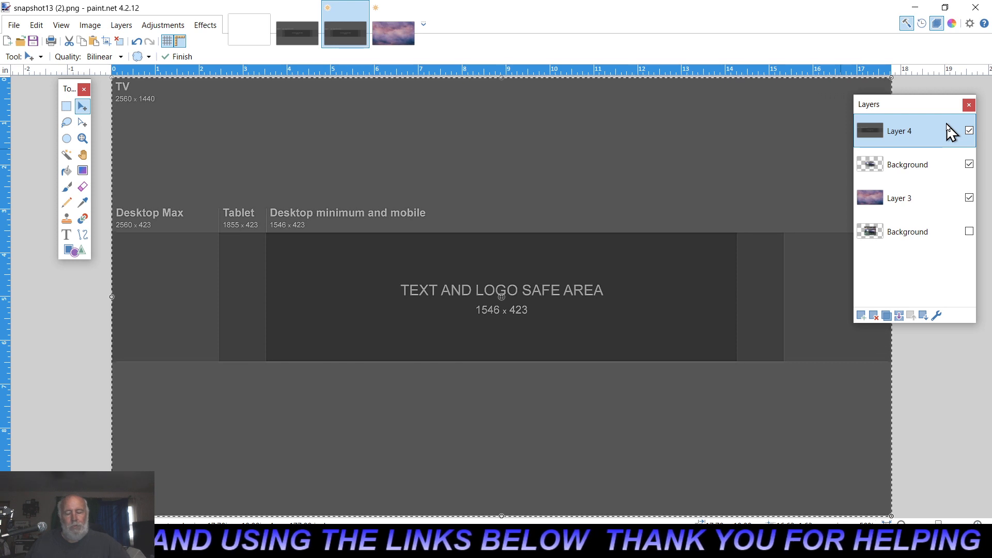
drag(951, 132, 955, 282)
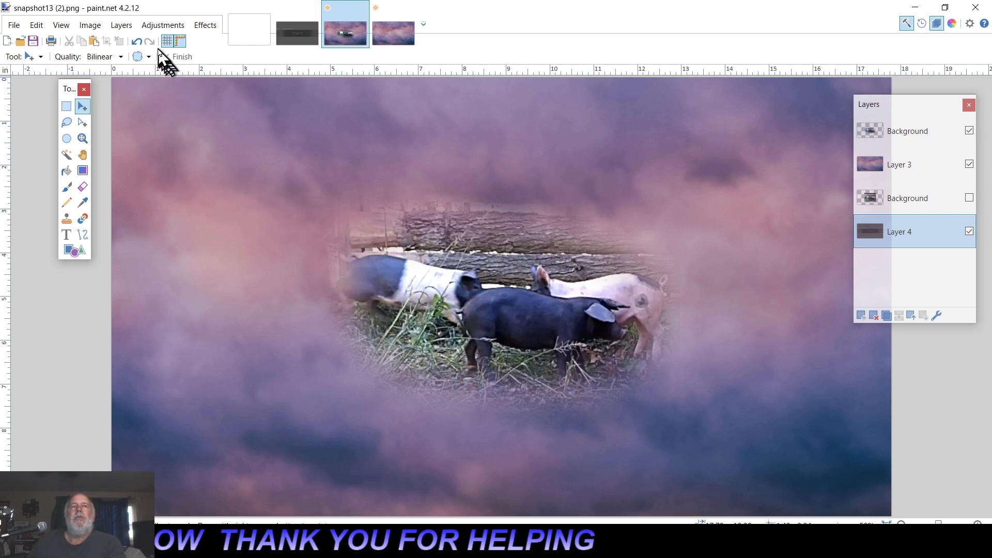
- Add a new empty Layer 5 and move it to the top of the layer stack
click(121, 27)
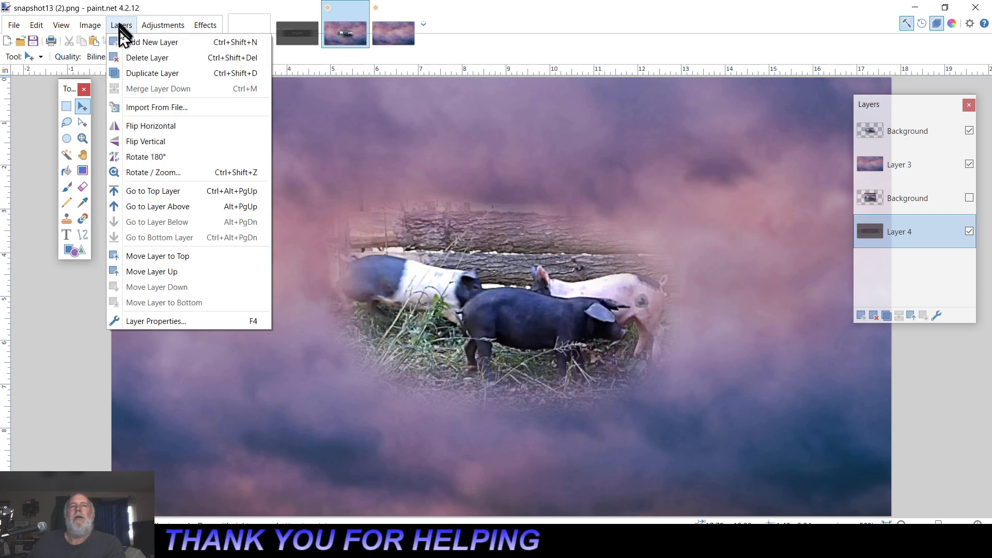
click(136, 44)
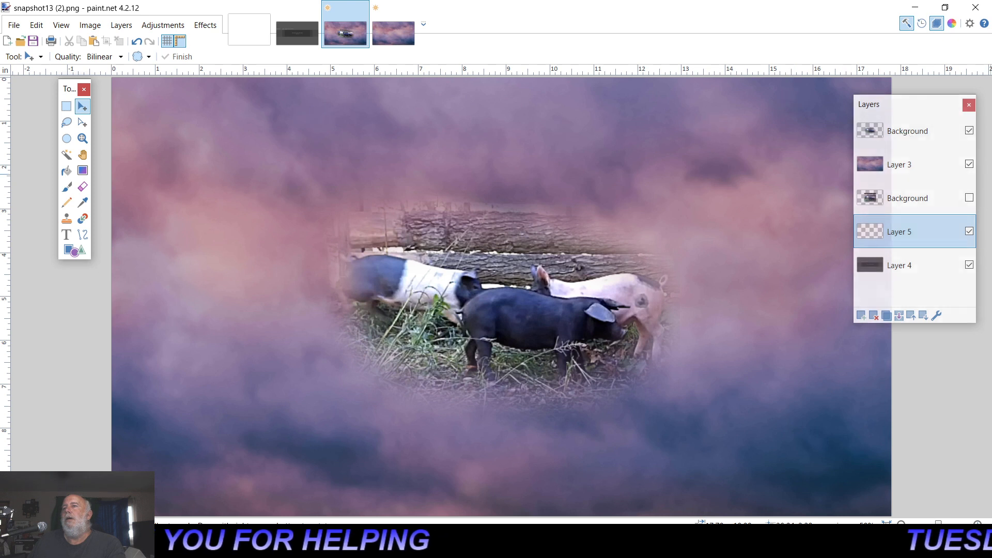
drag(932, 239, 925, 135)
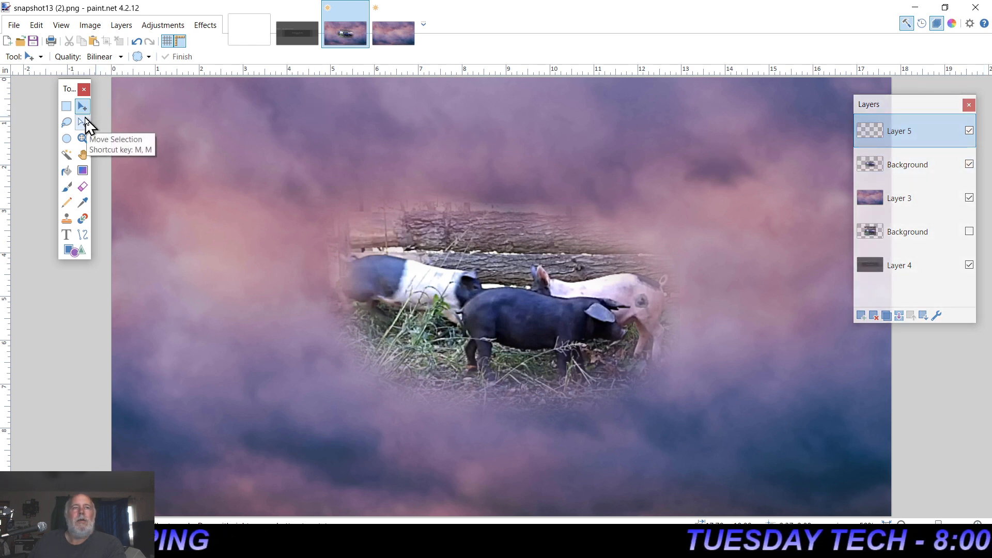
click(67, 235)
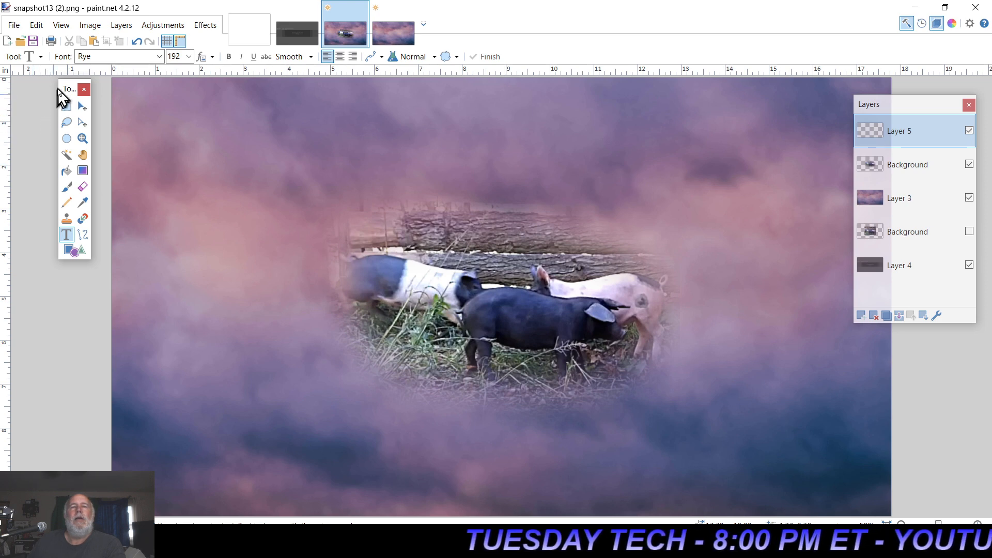
- Set the text font to Chewy Pro and the size to 48
click(161, 56)
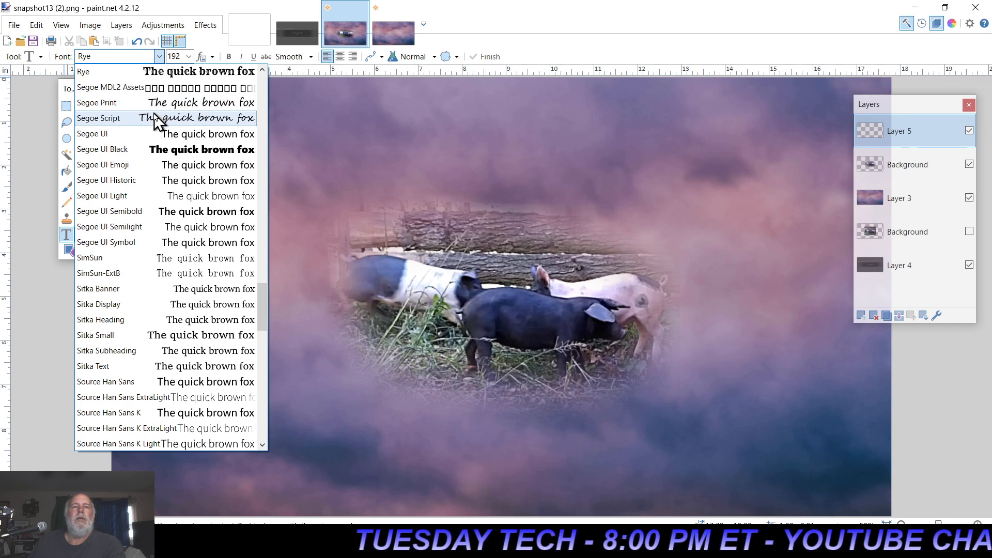
scroll(168, 184, down, 5)
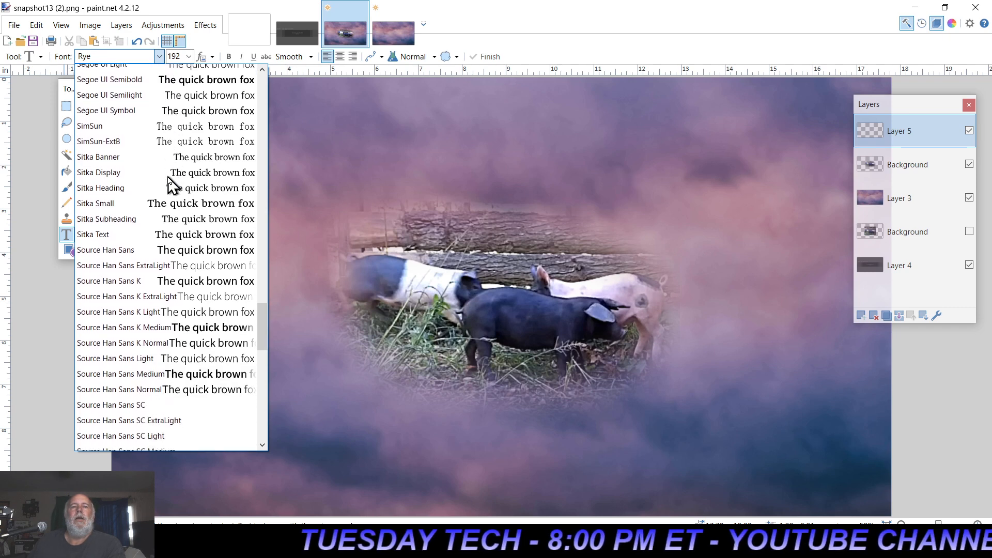
scroll(168, 184, down, 2)
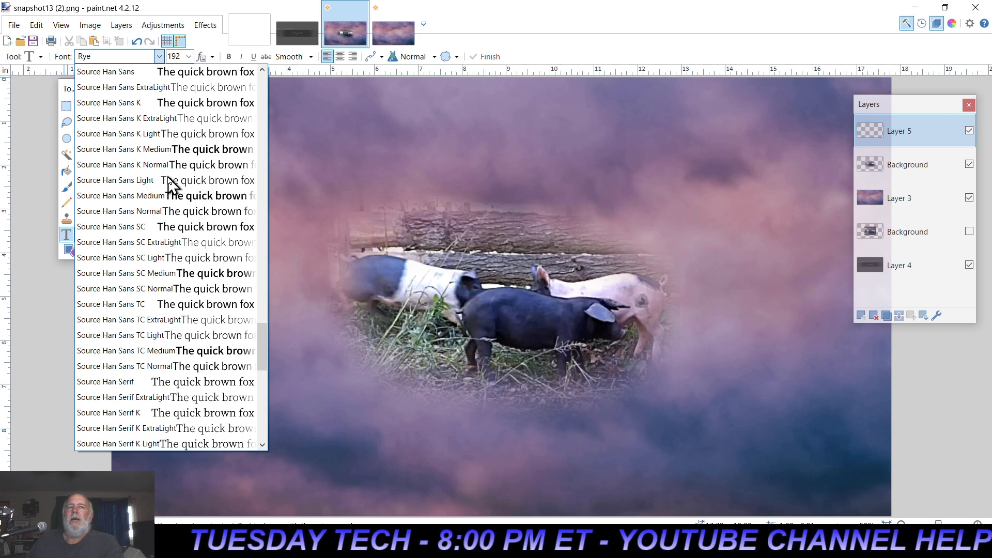
scroll(168, 183, down, 5)
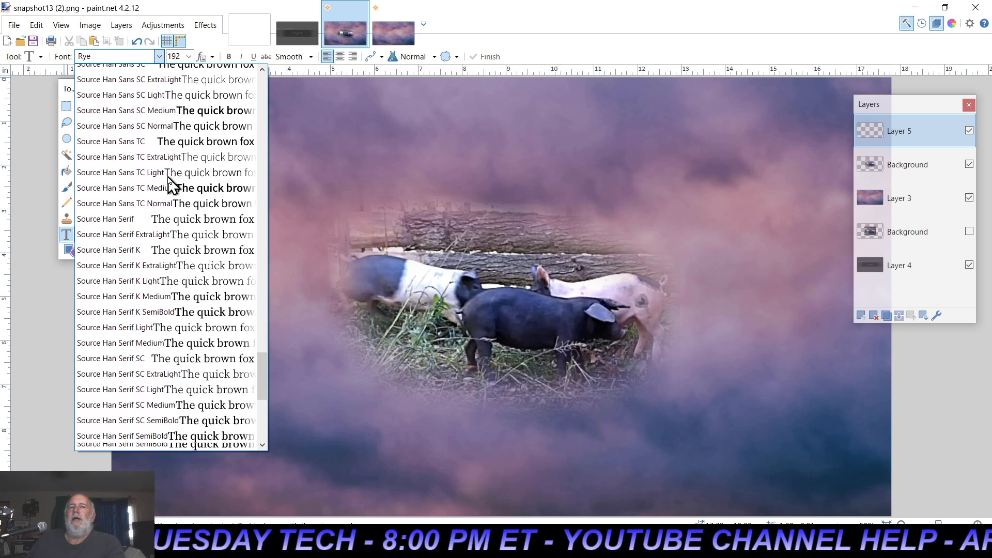
scroll(169, 184, down, 5)
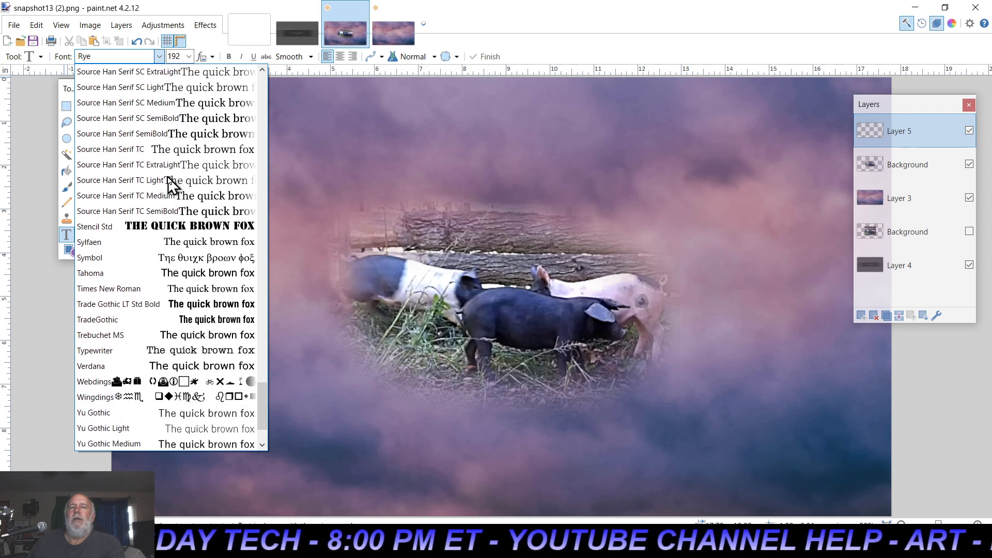
scroll(168, 183, up, 14)
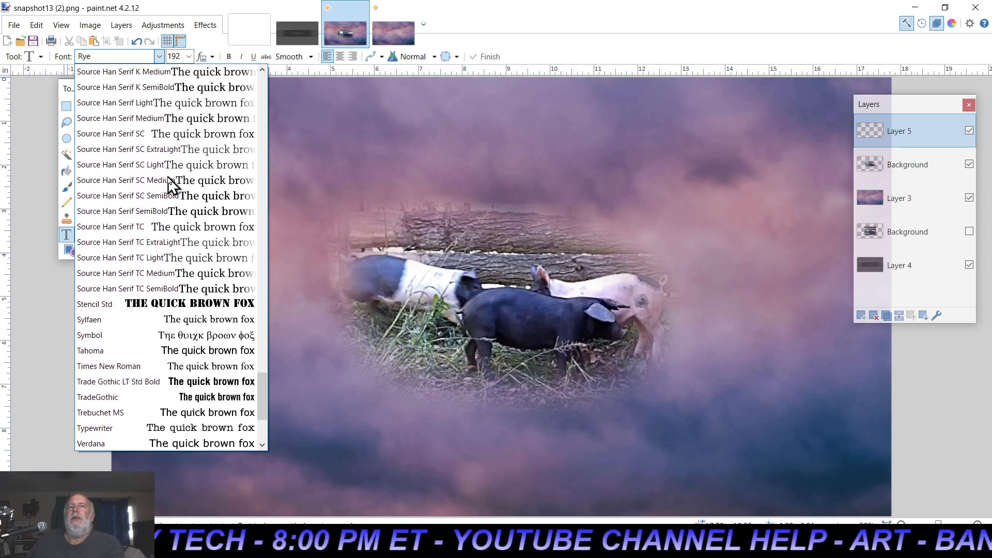
scroll(168, 184, up, 7)
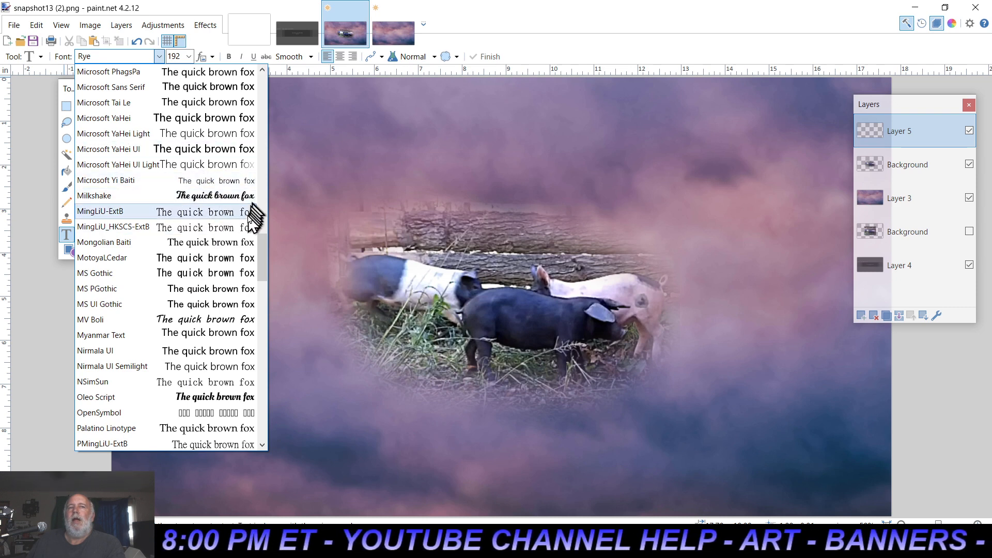
drag(261, 264, 264, 127)
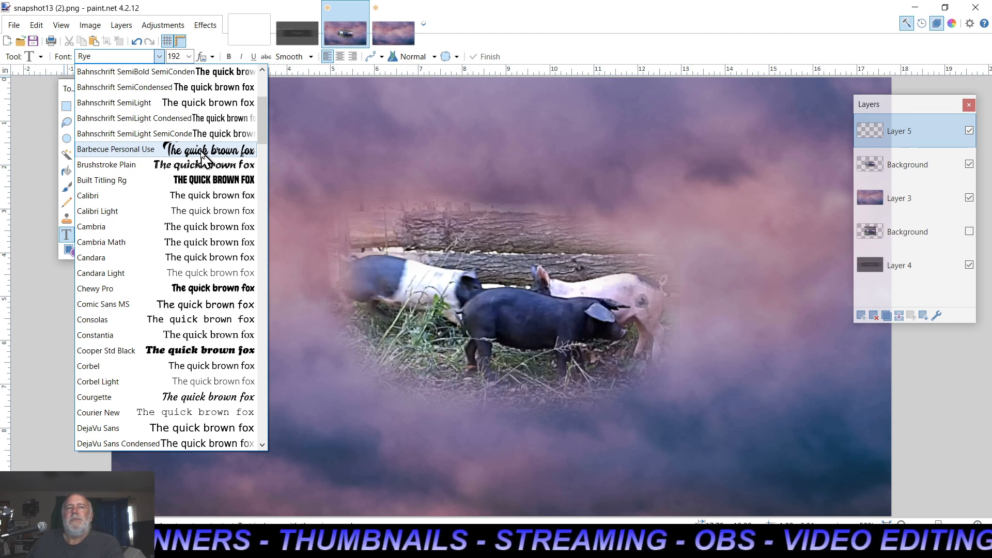
click(189, 291)
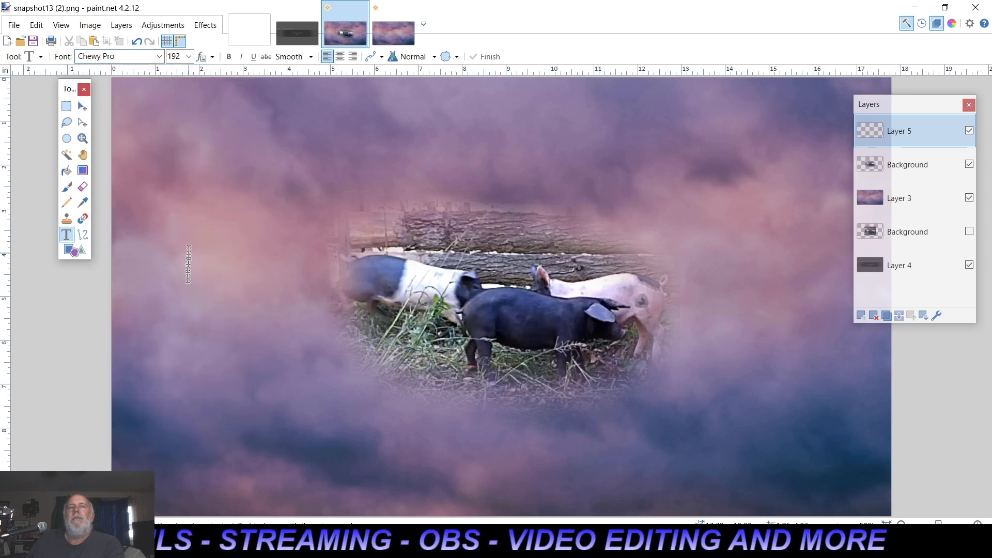
click(188, 56)
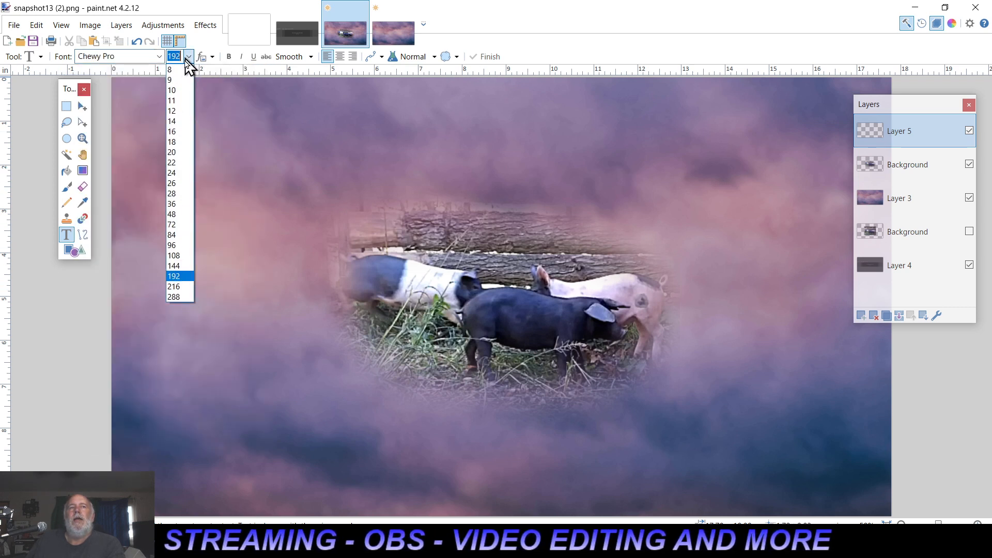
click(177, 217)
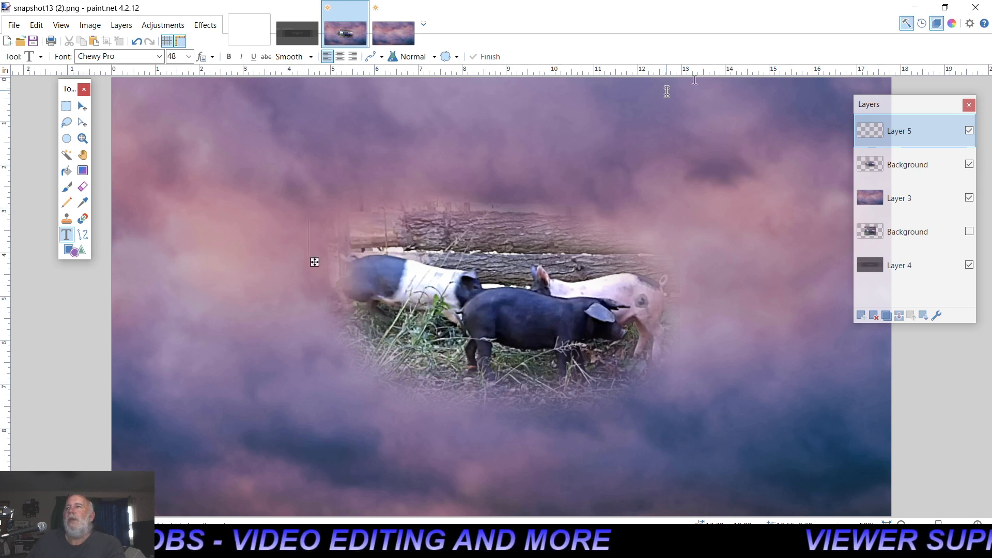
- Write the full name in Chewy Pro size 48 and shift it left above the pigs
click(953, 24)
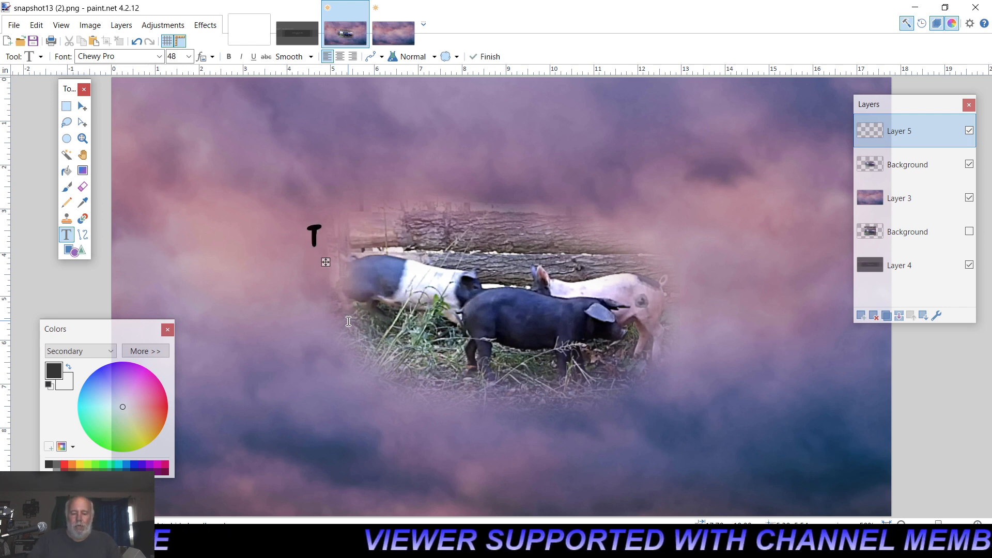
text(homas)
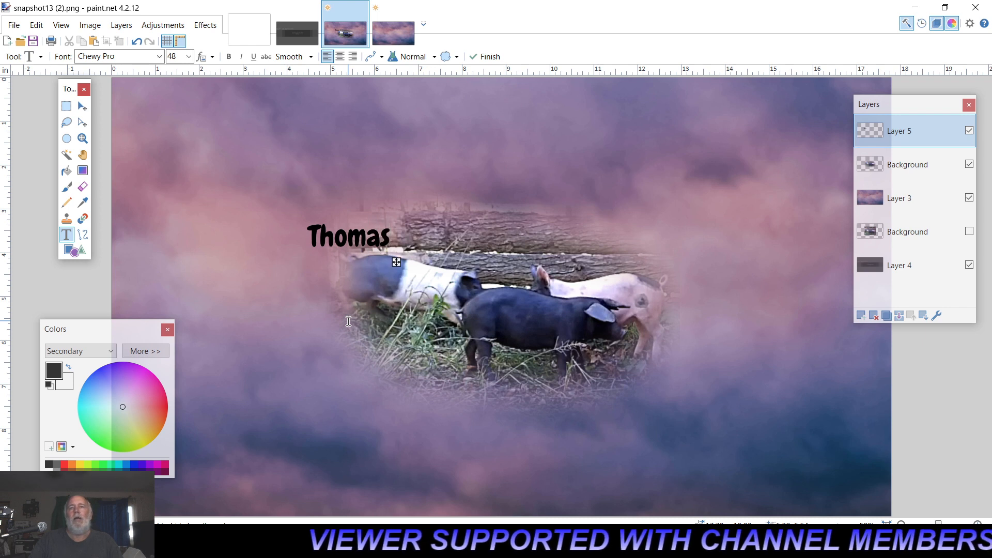
text( S)
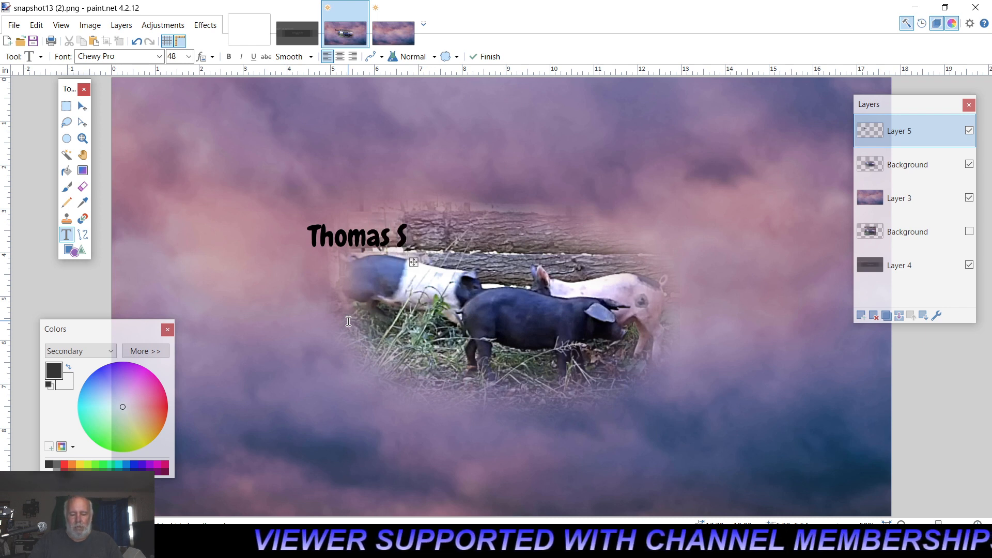
text(chmitt)
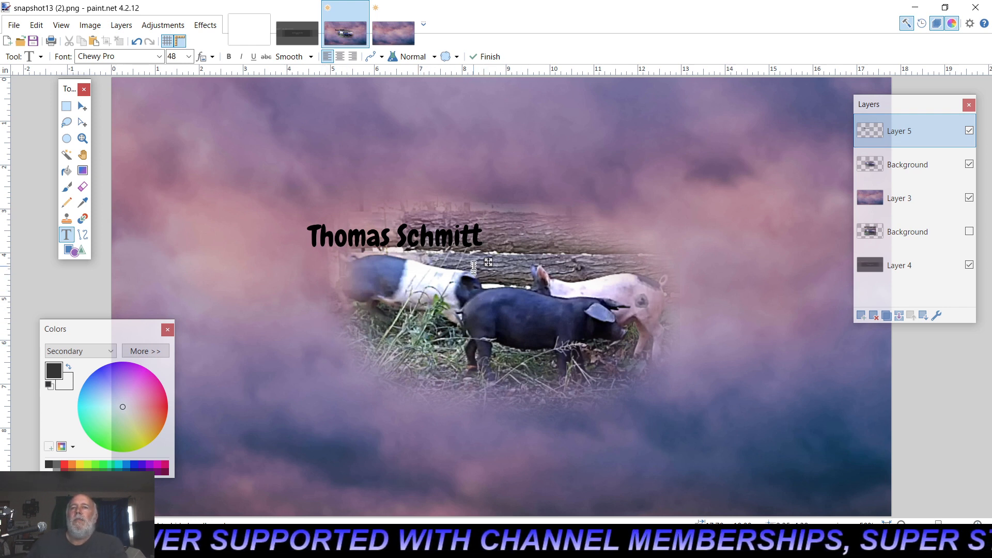
drag(491, 265, 427, 265)
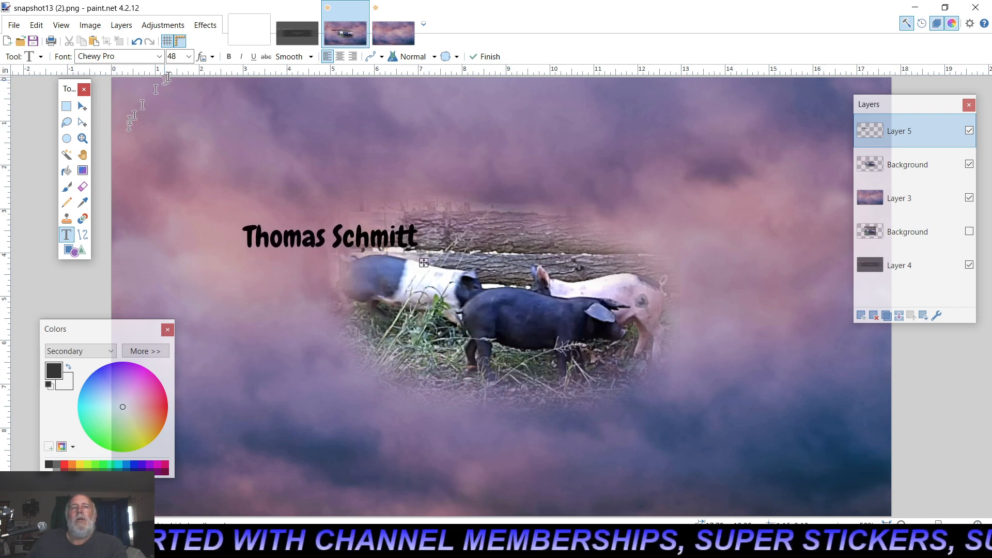
click(188, 57)
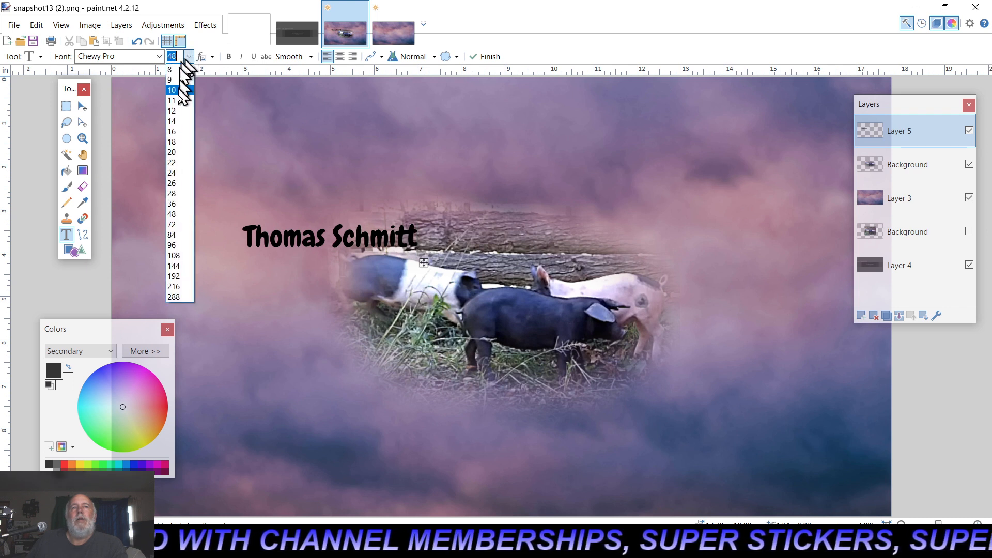
- Enlarge the black name text to size 84 and move it left, just above the pigs
click(176, 236)
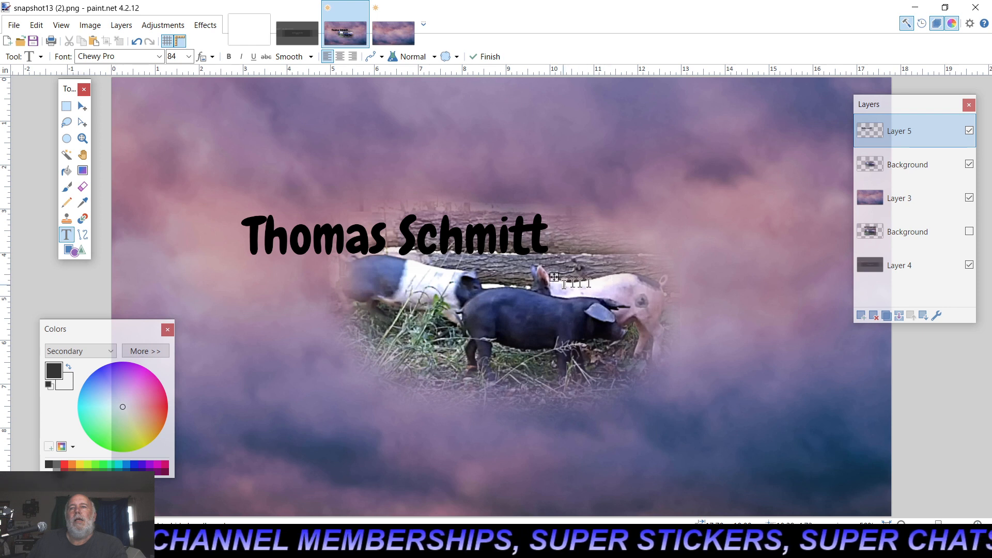
drag(553, 278, 506, 284)
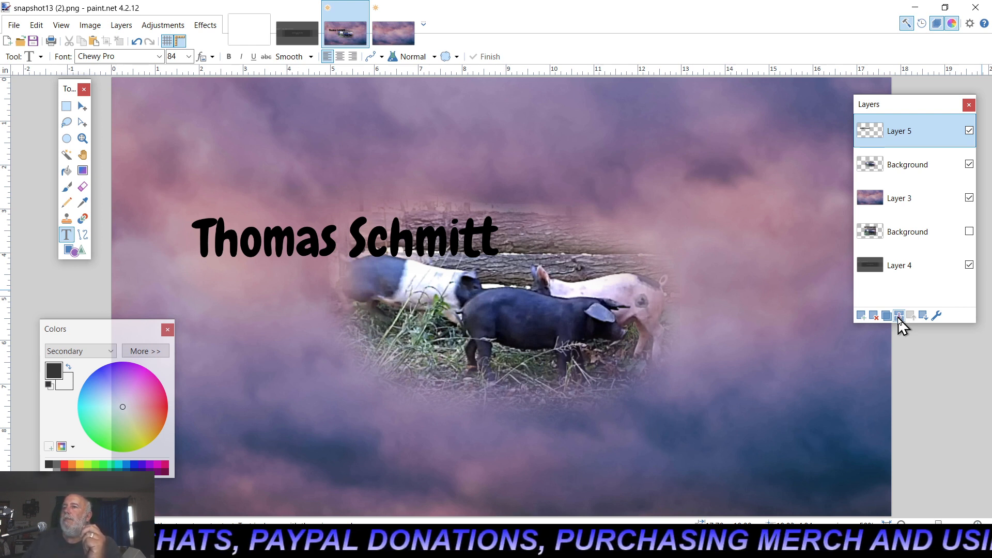
- Duplicate the name text layer so there are two Layer 5 copies
click(121, 26)
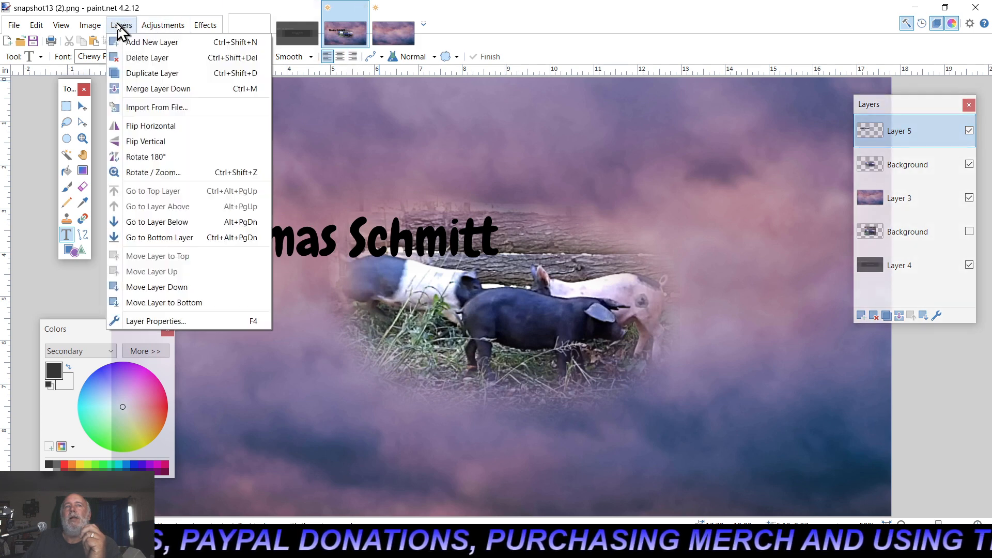
click(142, 75)
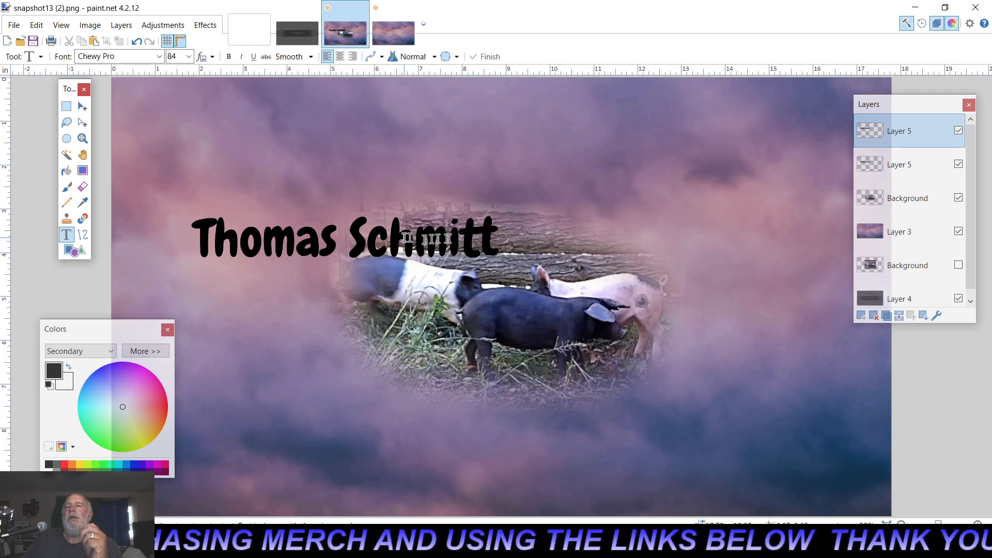
- Set up the Recolor tool with 100% hardness and a brush width of 100
click(83, 220)
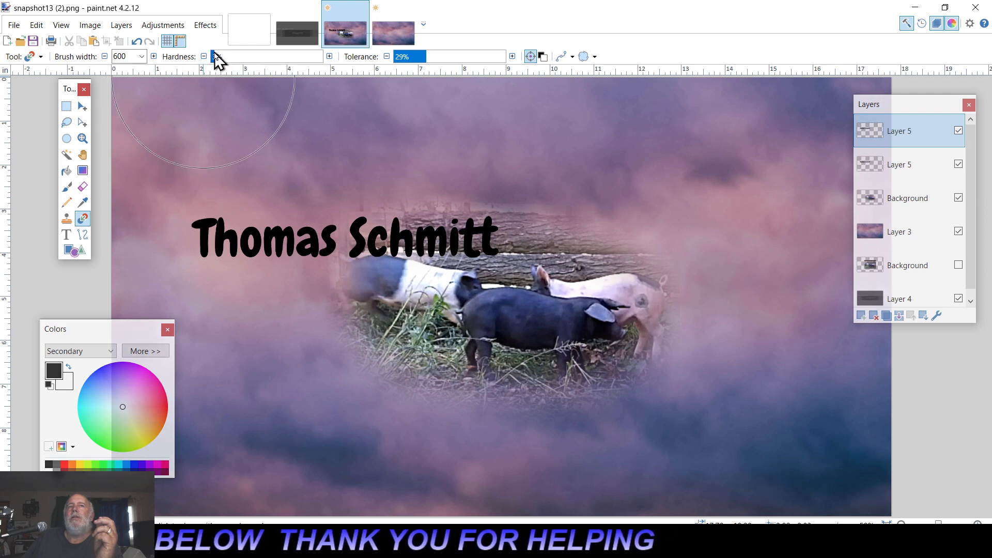
drag(215, 58, 334, 65)
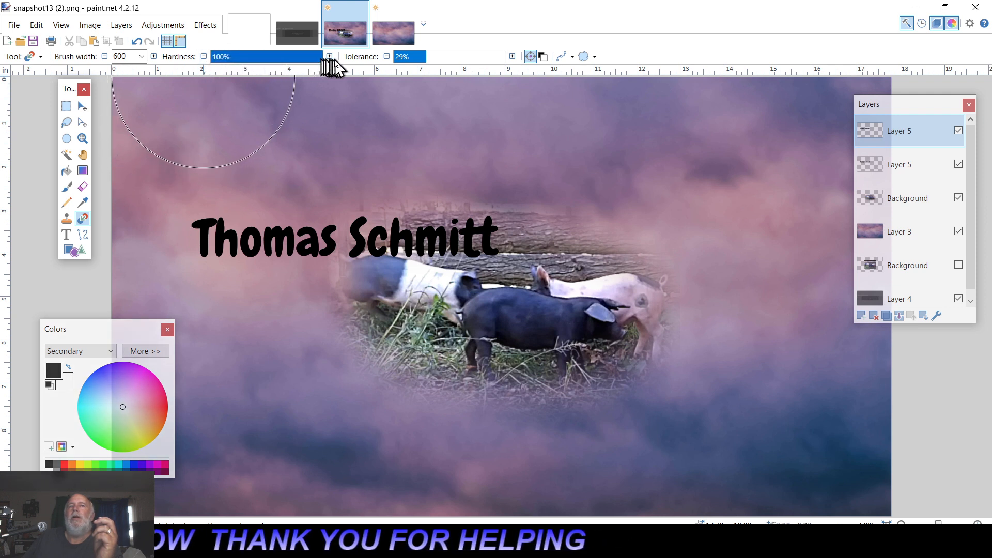
click(142, 57)
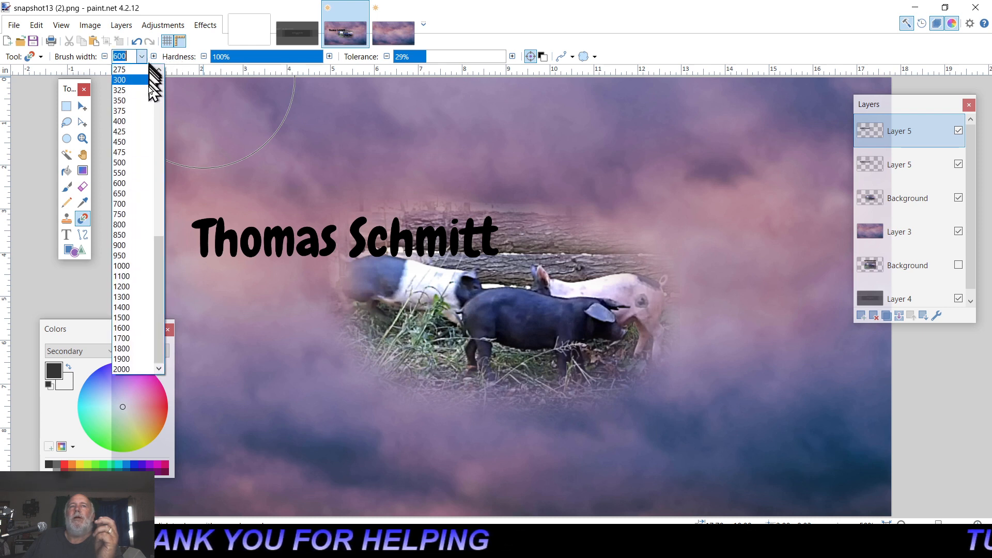
scroll(144, 178, up, 2)
scroll(143, 178, up, 3)
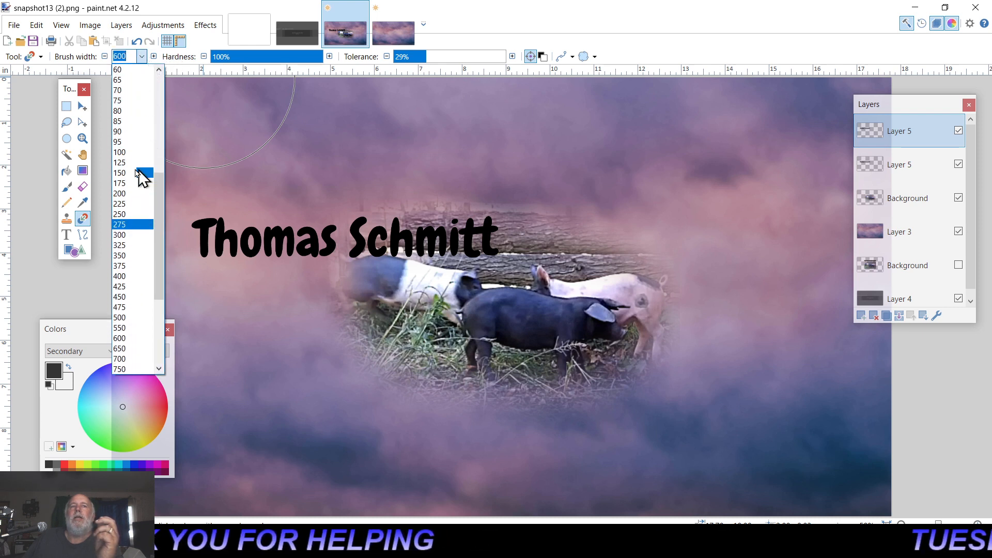
click(124, 156)
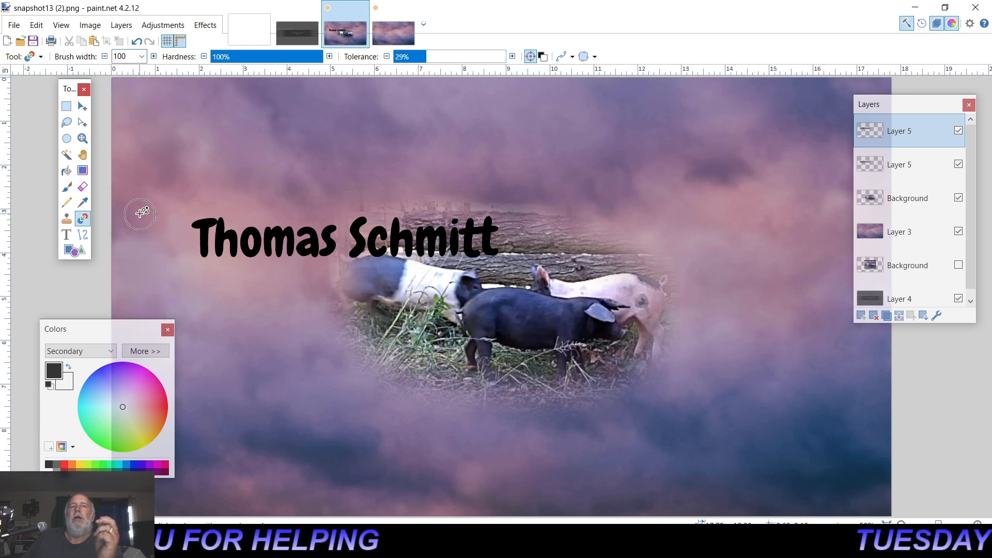
- Recolor the letters of the top name copy white
right_click(205, 223)
mouse_move(205, 225)
mouse_down()
mouse_move(206, 261)
mouse_move(218, 231)
mouse_move(230, 225)
mouse_move(229, 261)
mouse_move(221, 254)
mouse_move(272, 221)
mouse_move(236, 225)
mouse_move(283, 240)
mouse_move(256, 244)
mouse_move(325, 241)
mouse_move(247, 244)
mouse_move(376, 232)
mouse_move(337, 252)
mouse_move(478, 242)
mouse_move(458, 251)
mouse_move(518, 235)
mouse_move(431, 239)
mouse_move(458, 237)
mouse_move(368, 211)
mouse_up()
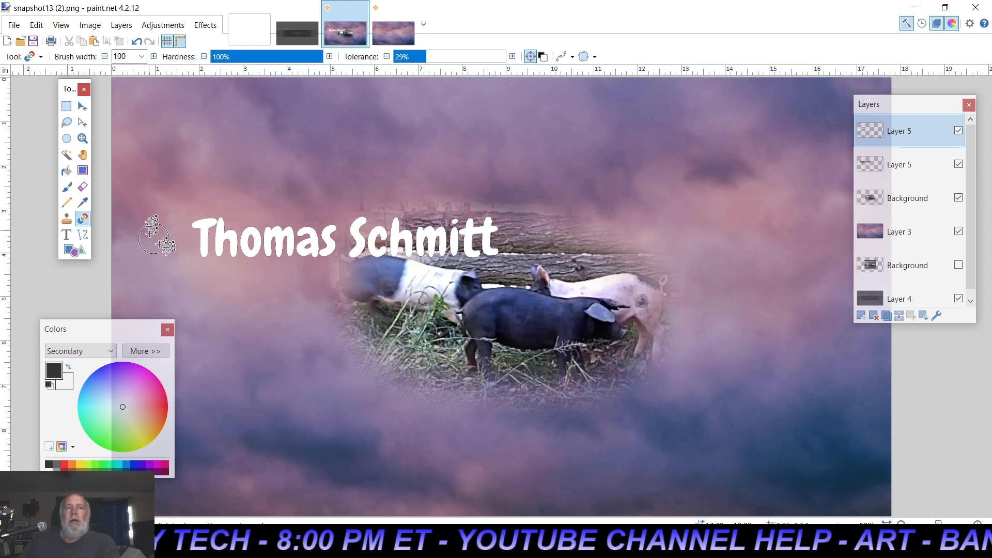
click(83, 106)
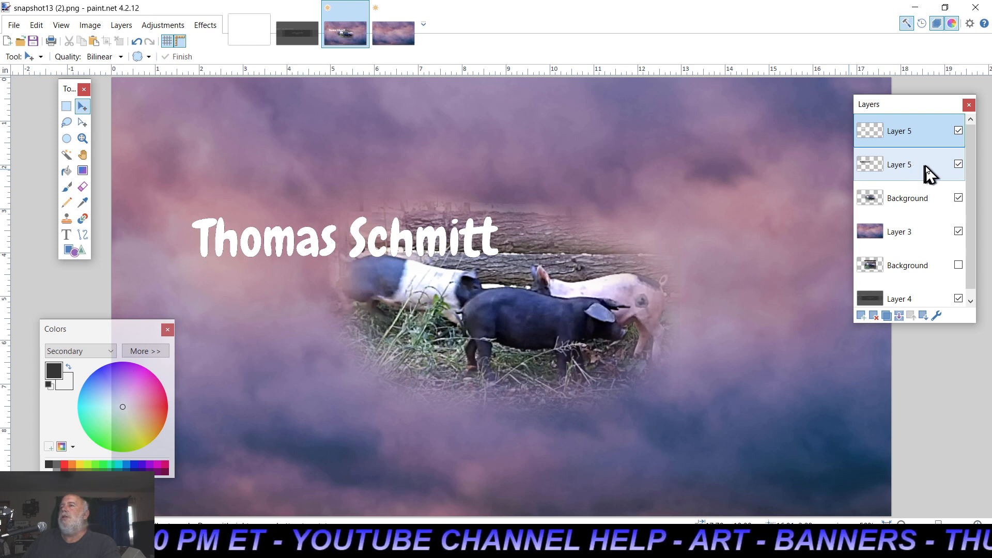
- Put the black name above the white copy, offset it slightly, and move Layer 4 to the top
drag(926, 166, 927, 137)
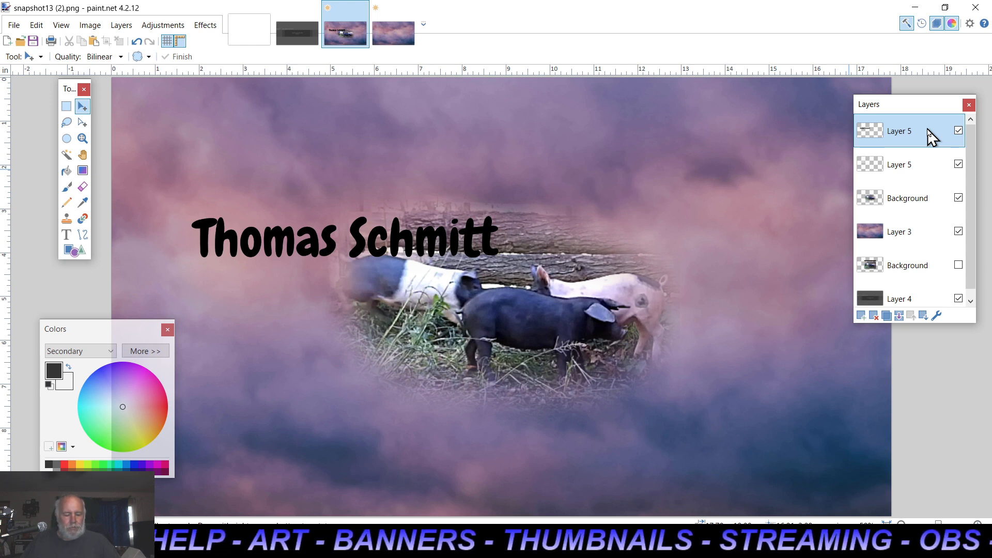
key(ctrl+a)
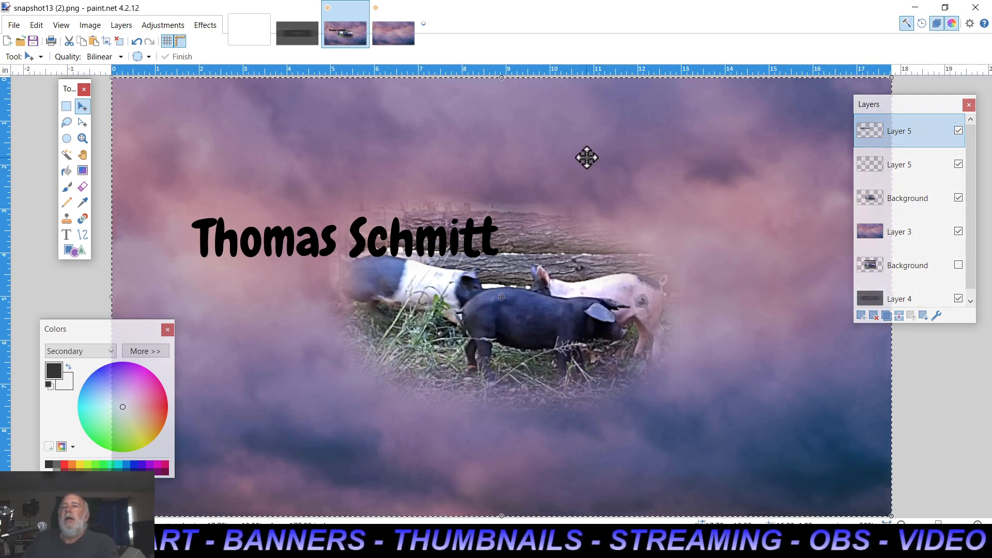
mouse_move(587, 157)
mouse_down()
mouse_move(649, 181)
mouse_move(608, 230)
mouse_move(582, 215)
mouse_move(585, 142)
mouse_move(589, 158)
mouse_up()
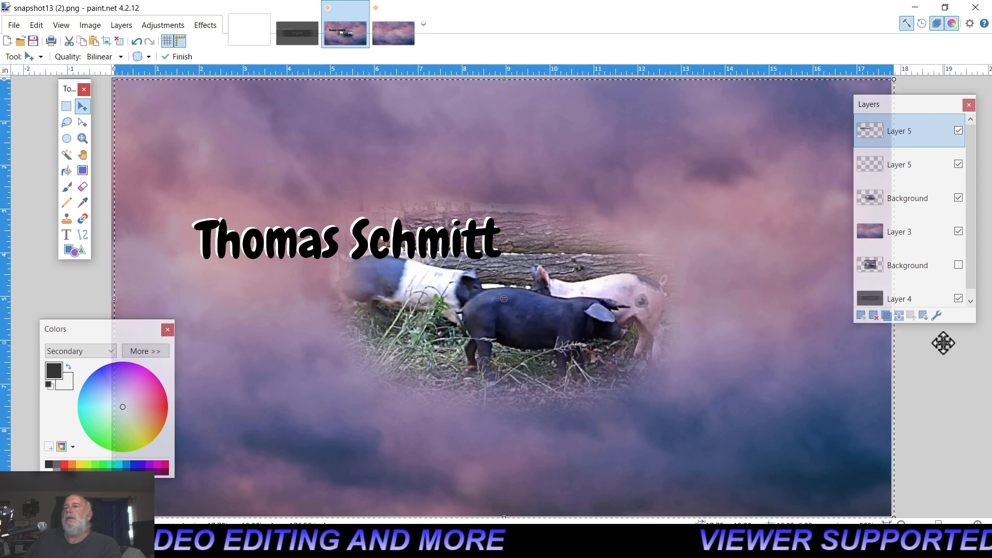
drag(925, 300, 919, 126)
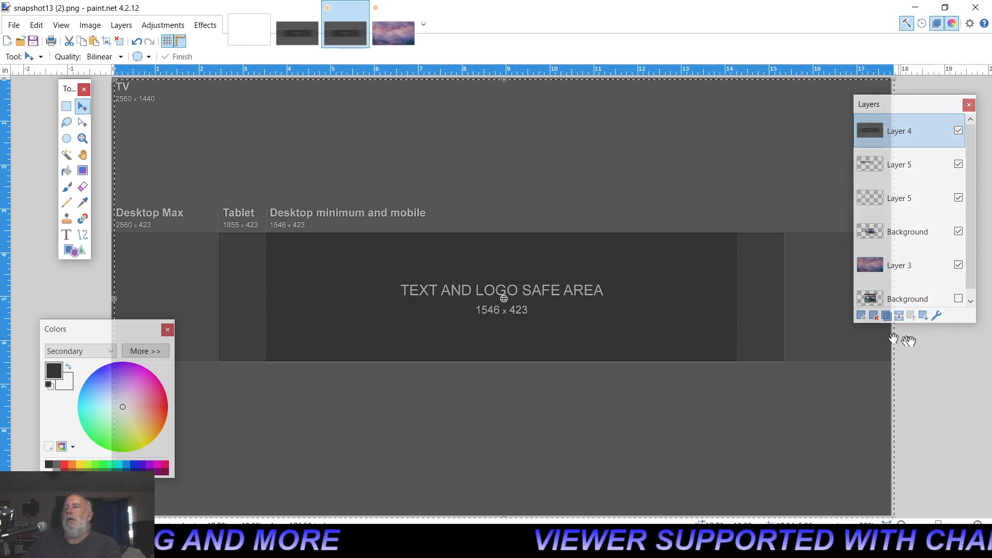
- Preview Layer 4 at lower opacity, cancel the change, and move the template layer to the bottom
click(936, 316)
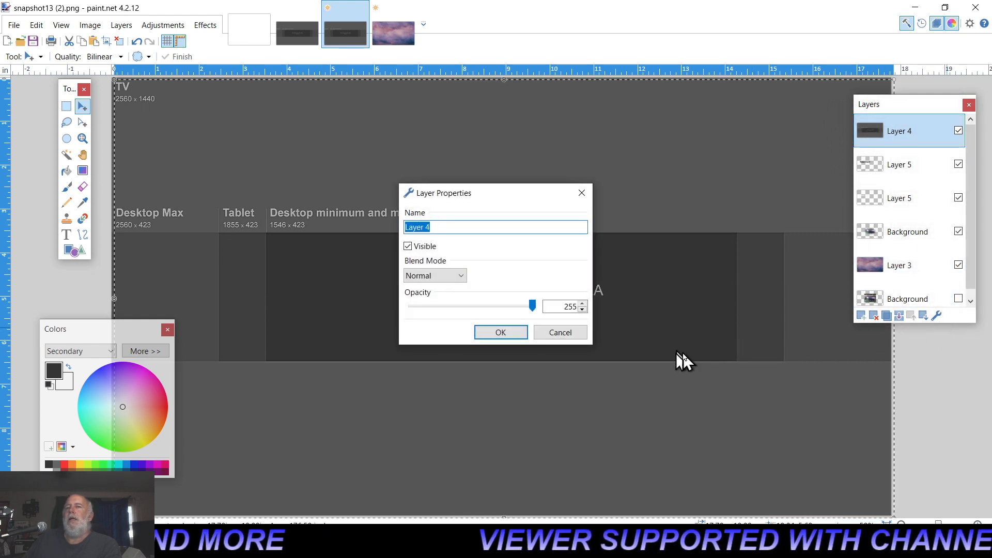
drag(533, 306, 475, 310)
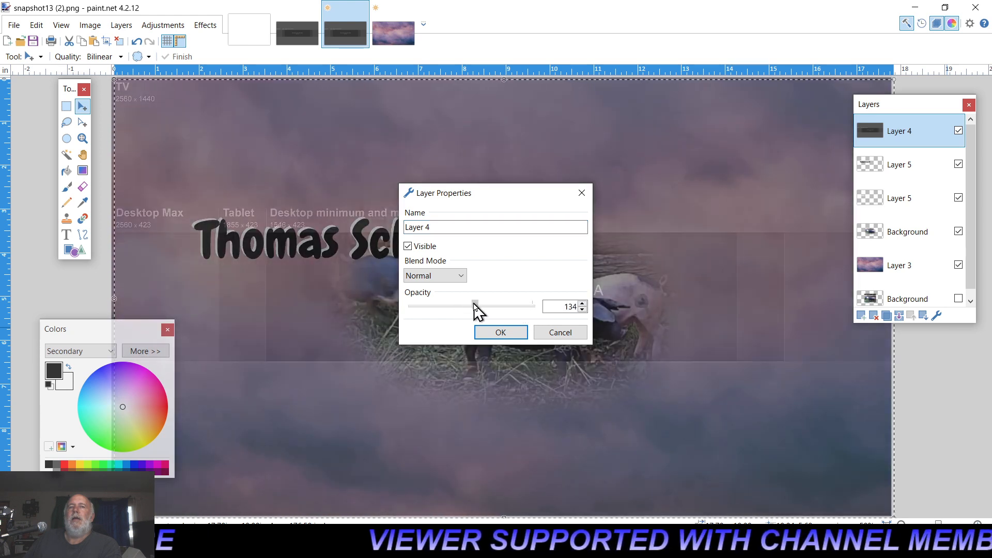
drag(491, 194, 817, 355)
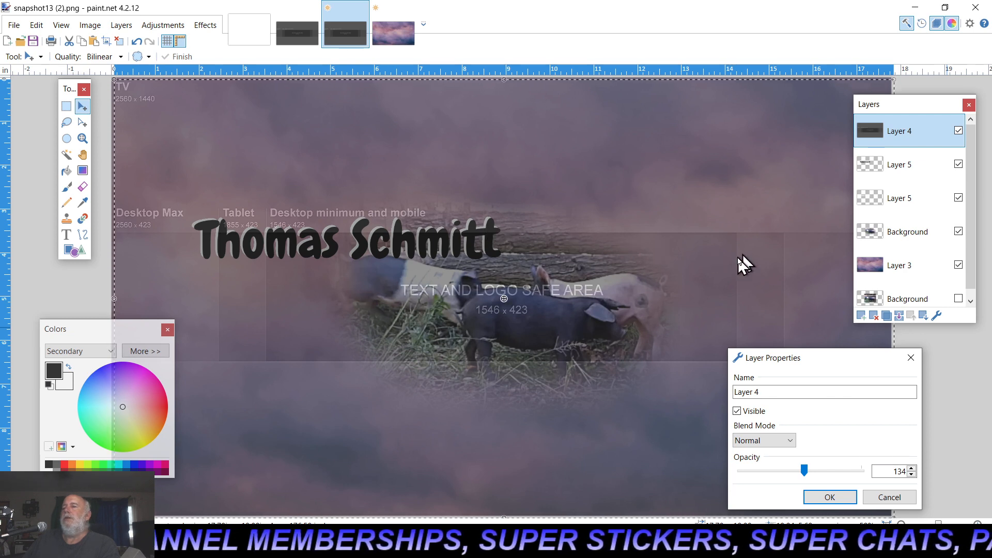
click(889, 497)
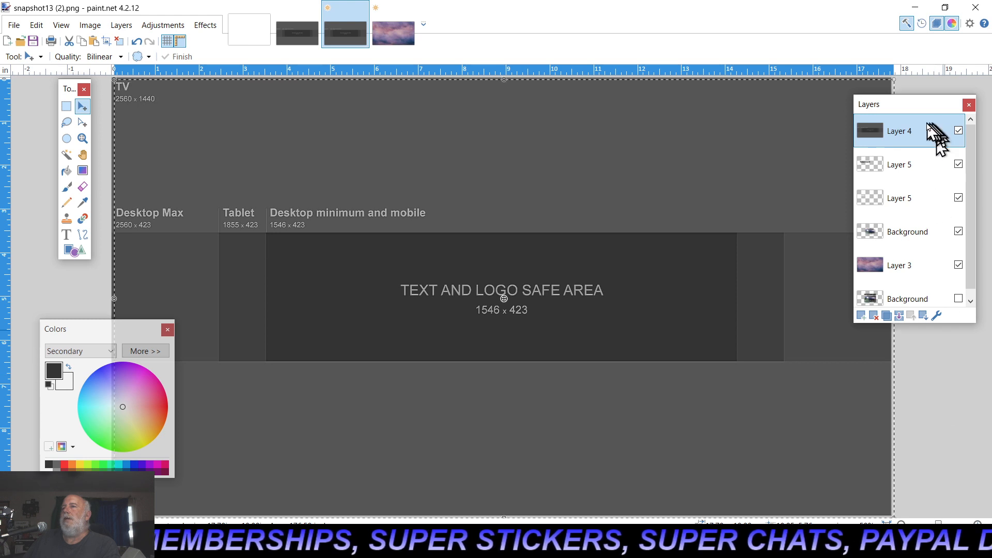
drag(925, 132, 918, 325)
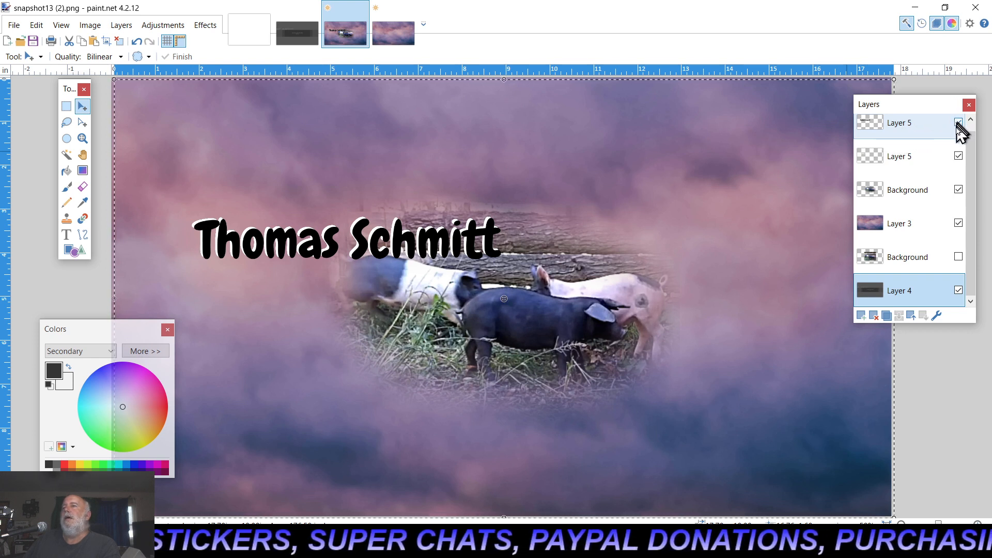
- Hide the white outline name layer and try squashing the layer down from its top edge
click(959, 157)
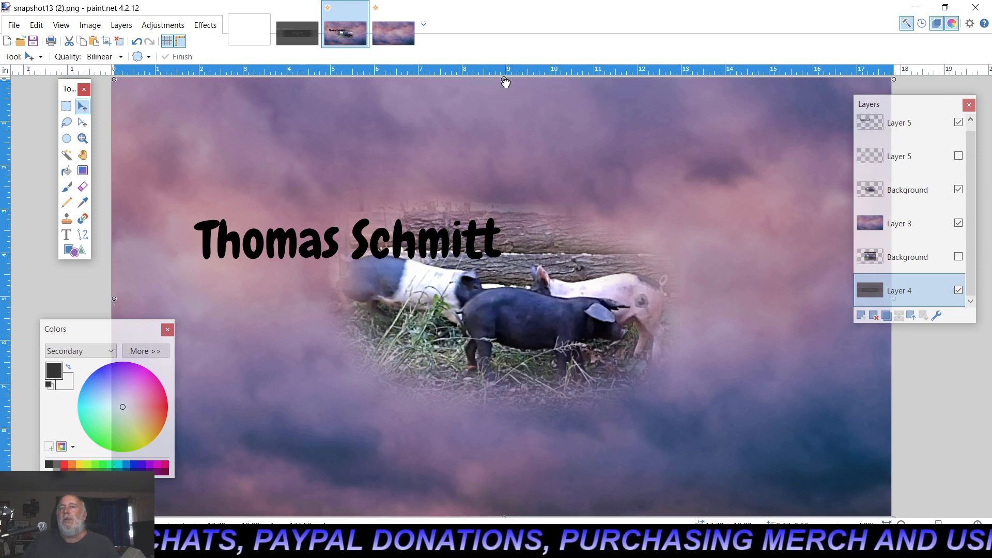
mouse_move(505, 85)
mouse_down()
mouse_move(511, 103)
mouse_move(509, 86)
mouse_up()
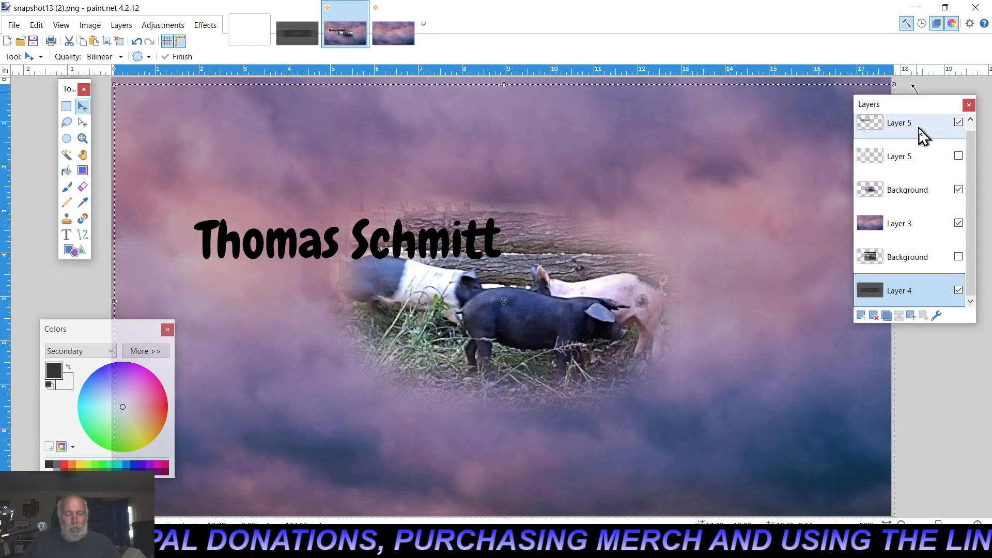
key(ctrl+a)
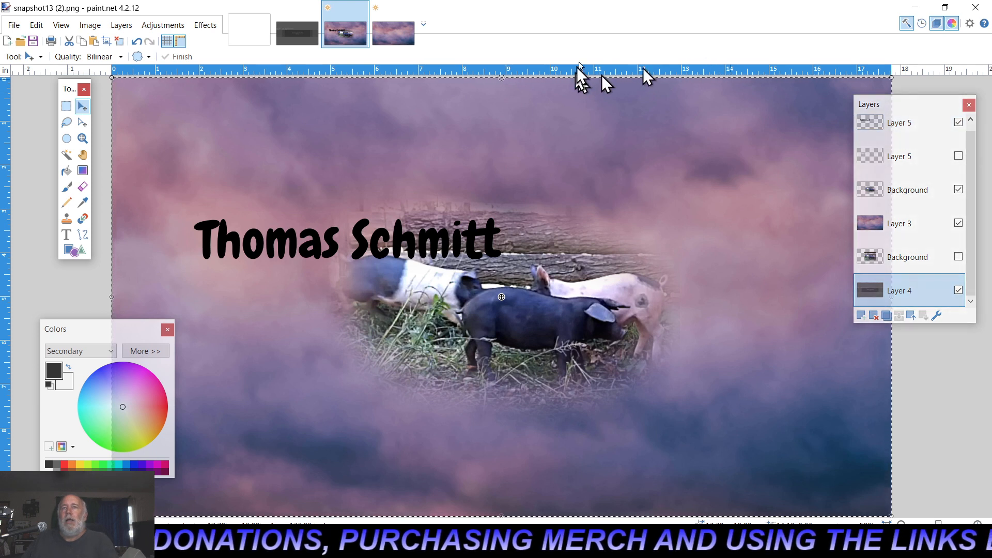
mouse_move(501, 78)
mouse_down()
mouse_move(504, 112)
mouse_move(501, 81)
mouse_up()
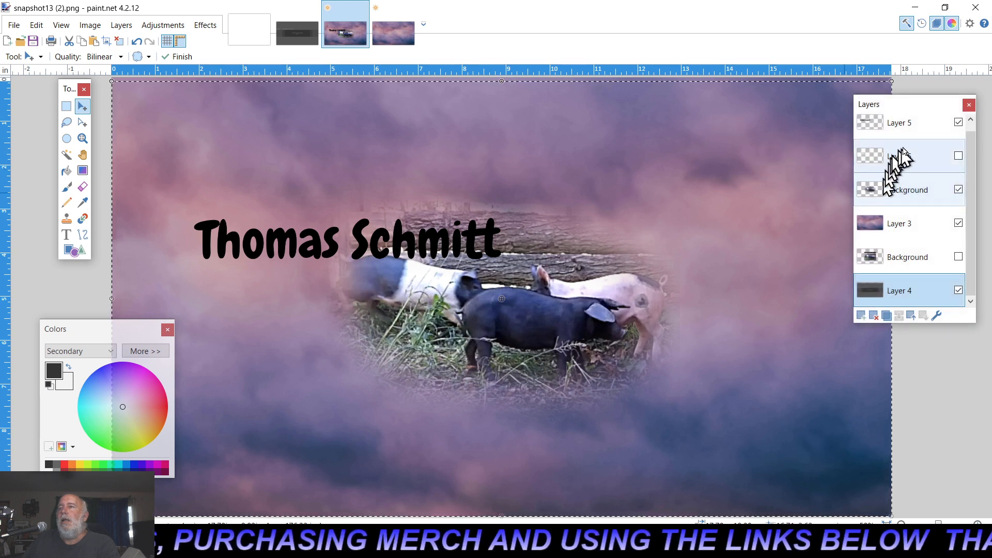
- Select the black name layer and squash it slightly downward from the top
click(959, 157)
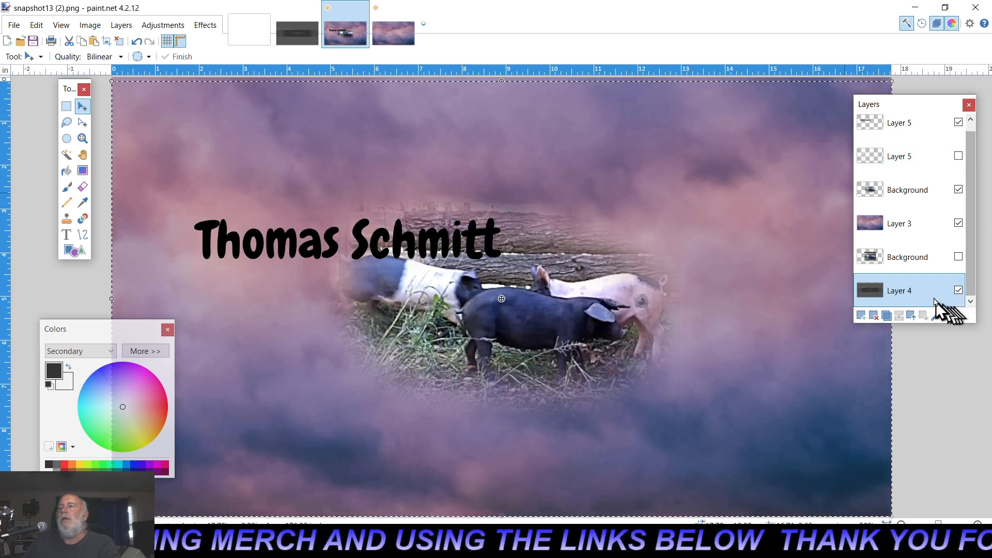
click(923, 137)
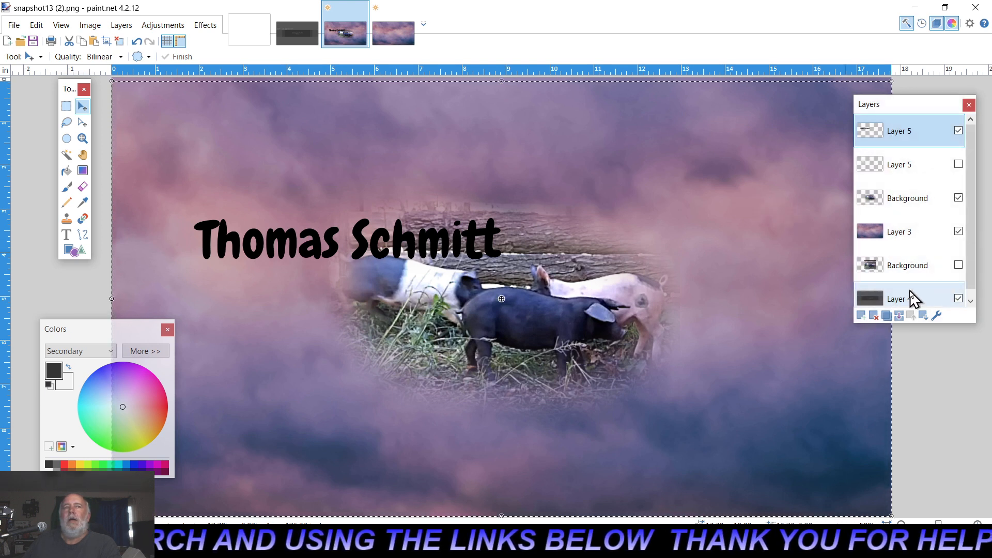
key(ctrl+d)
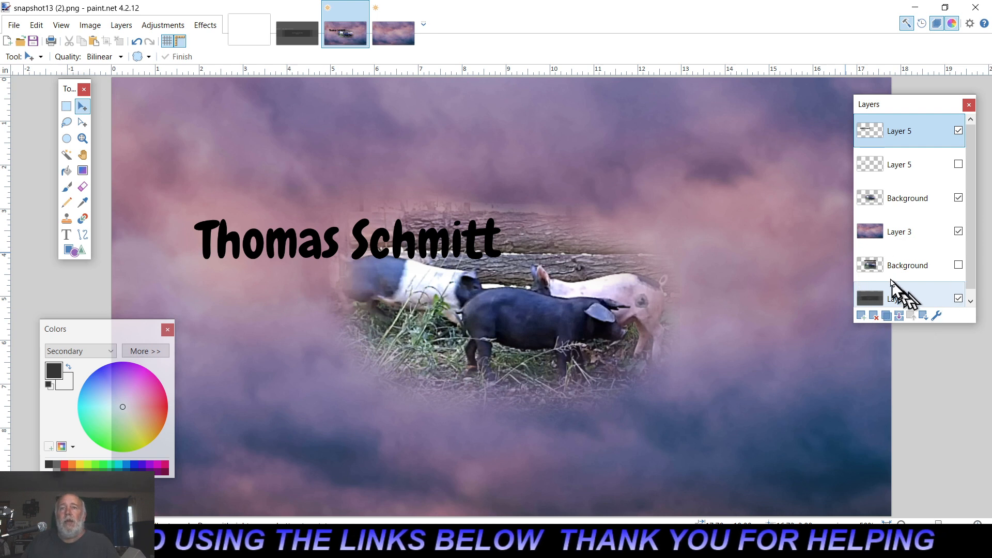
key(ctrl+a)
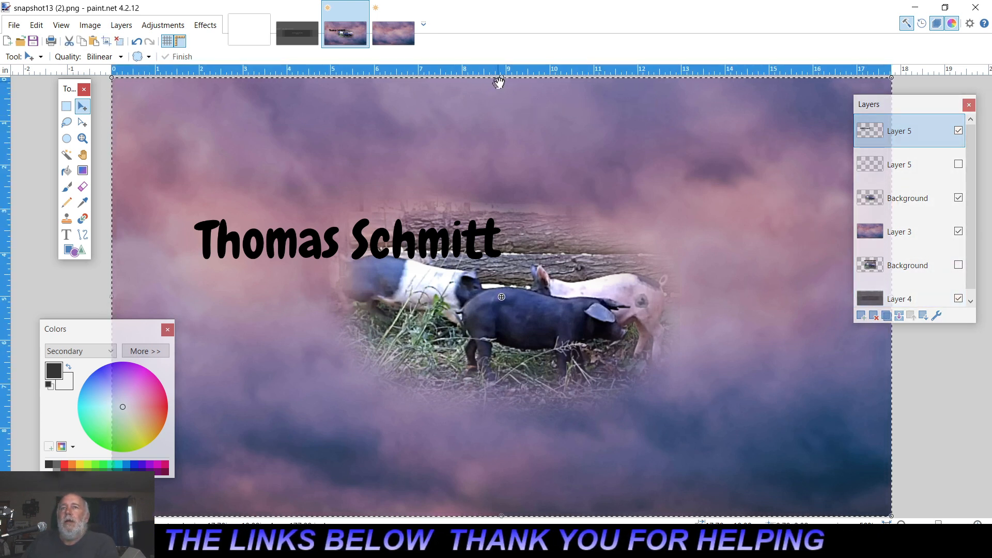
drag(504, 82, 496, 104)
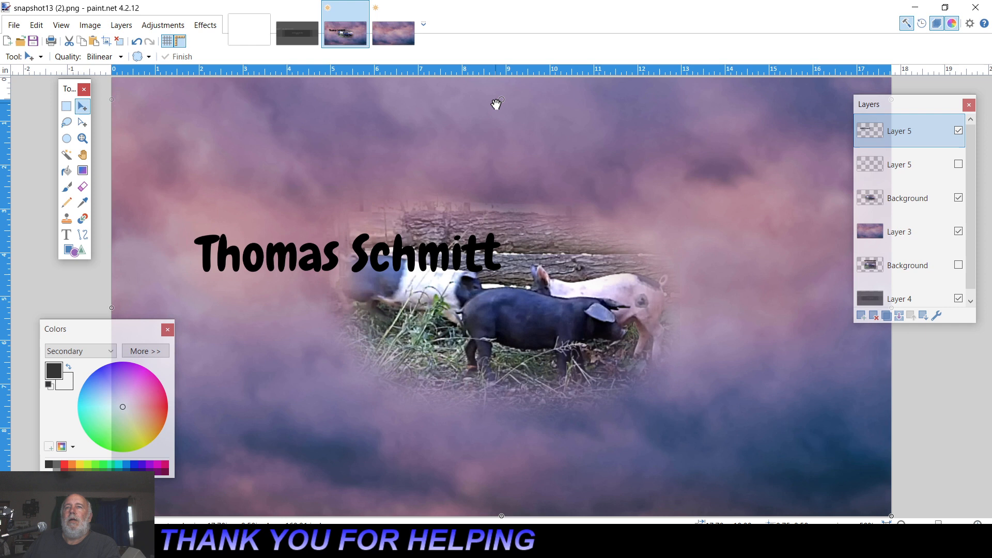
- Resize the black name onto the pigs left of centre, then move the white name layer to the top and show it
click(136, 42)
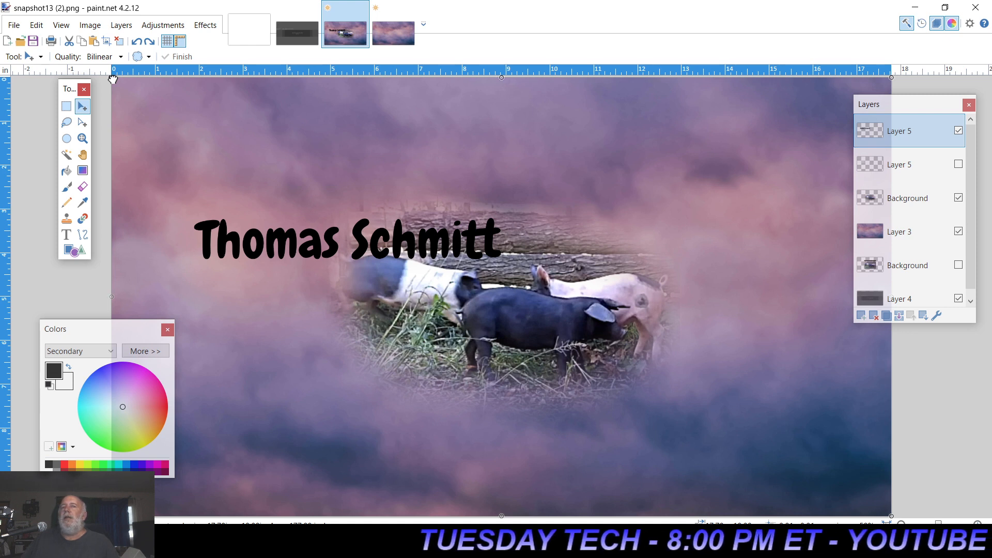
drag(113, 79, 589, 408)
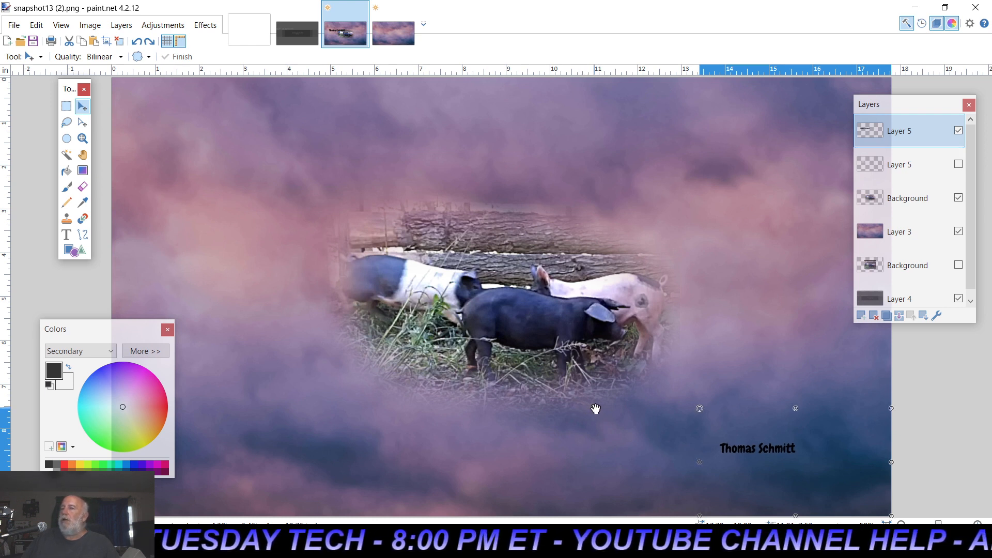
drag(595, 409, 277, 288)
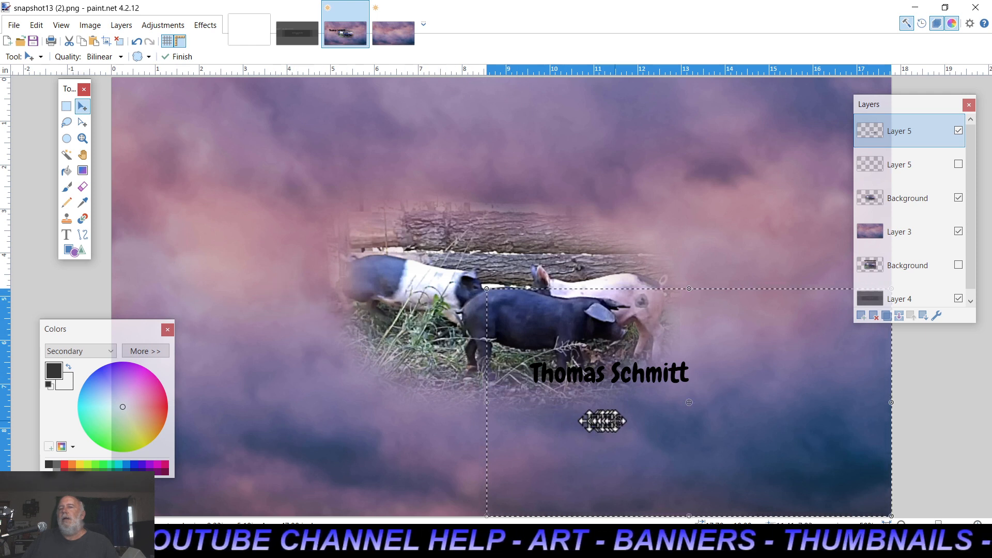
drag(615, 420, 364, 369)
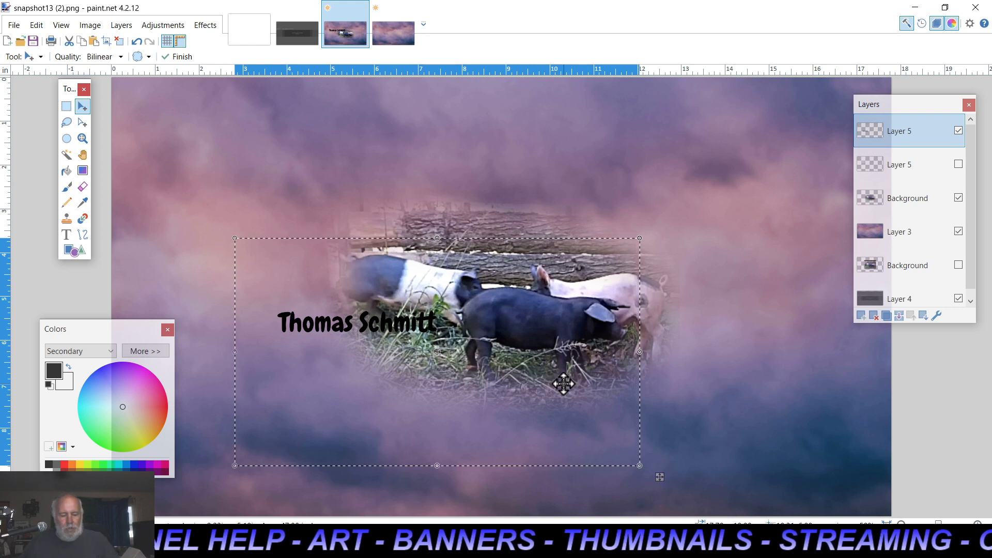
key(ctrl+d)
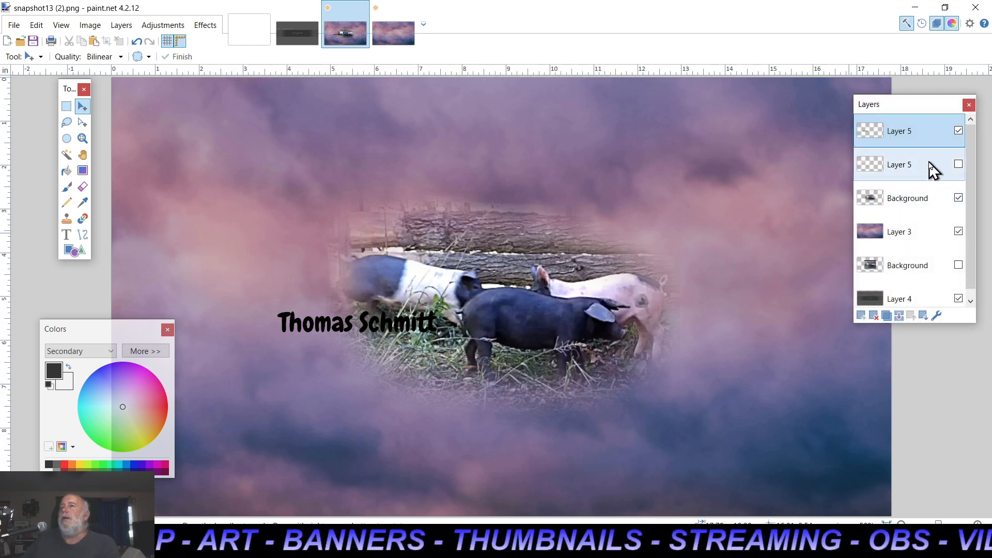
drag(929, 162, 936, 125)
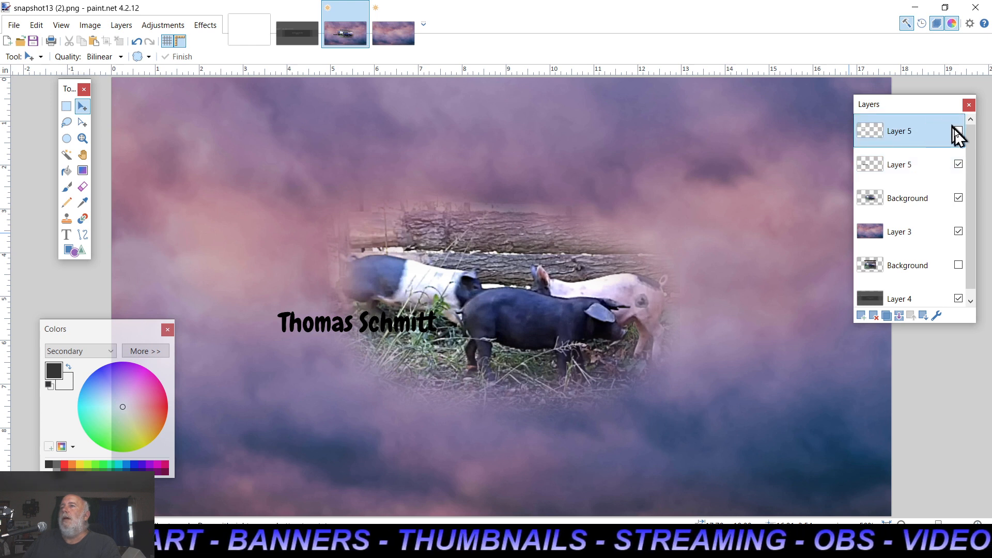
click(959, 131)
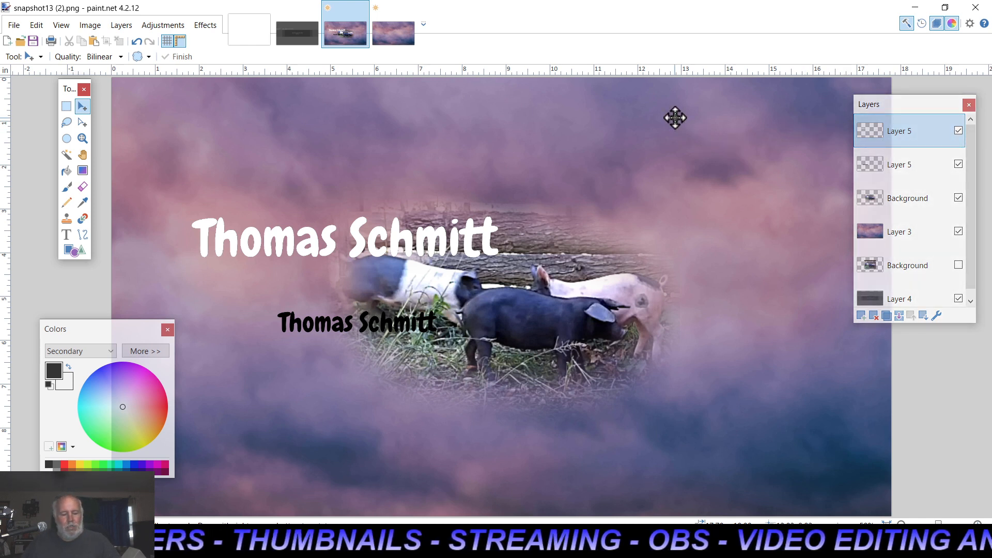
- Select all on the white name layer and scale it to sit over the black copy
key(ctrl+a)
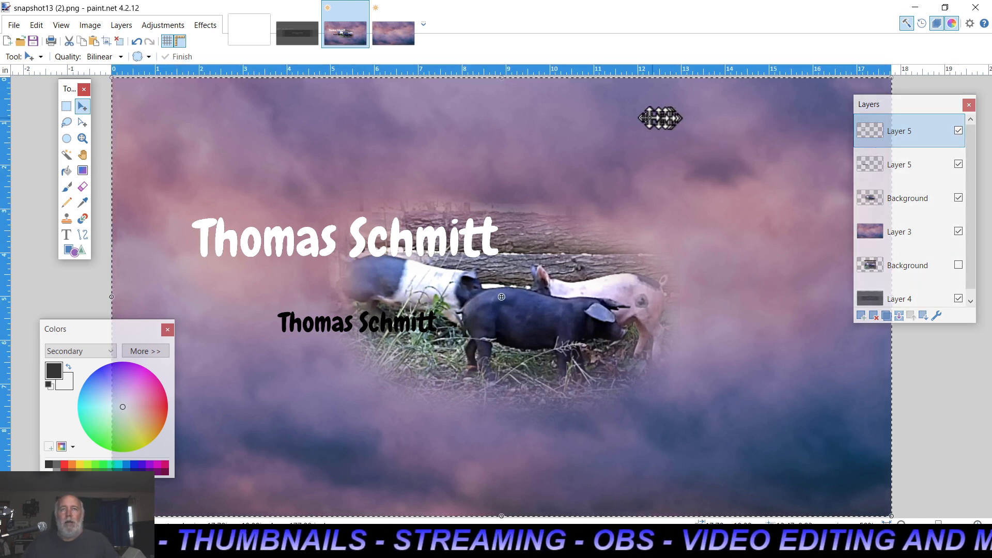
click(38, 27)
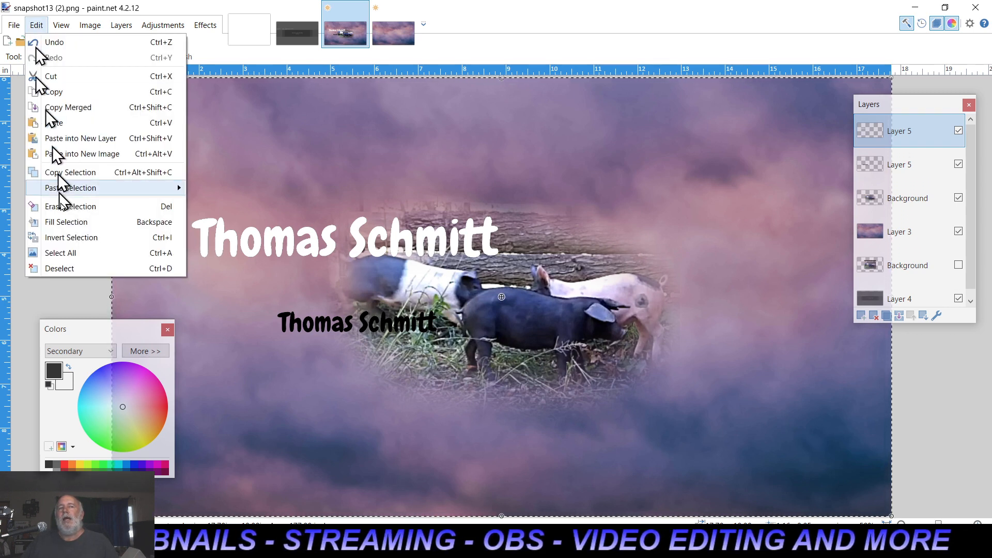
click(57, 253)
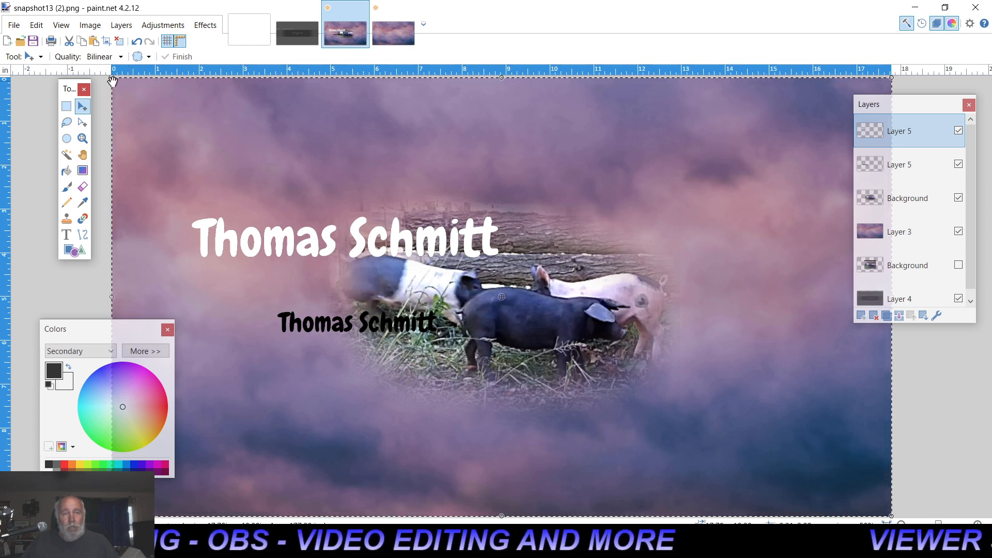
drag(113, 80, 360, 324)
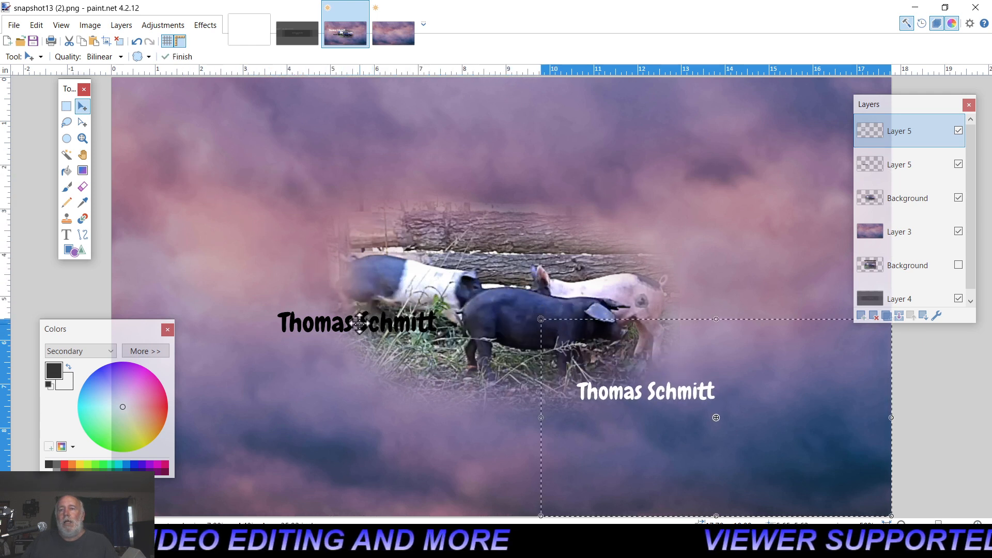
drag(713, 359, 423, 307)
drag(250, 268, 194, 231)
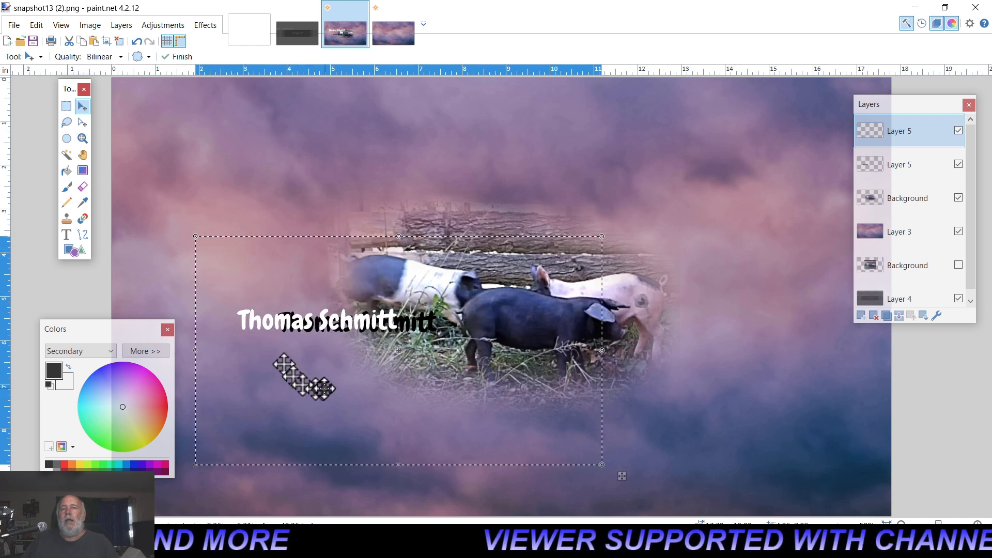
drag(321, 387, 367, 393)
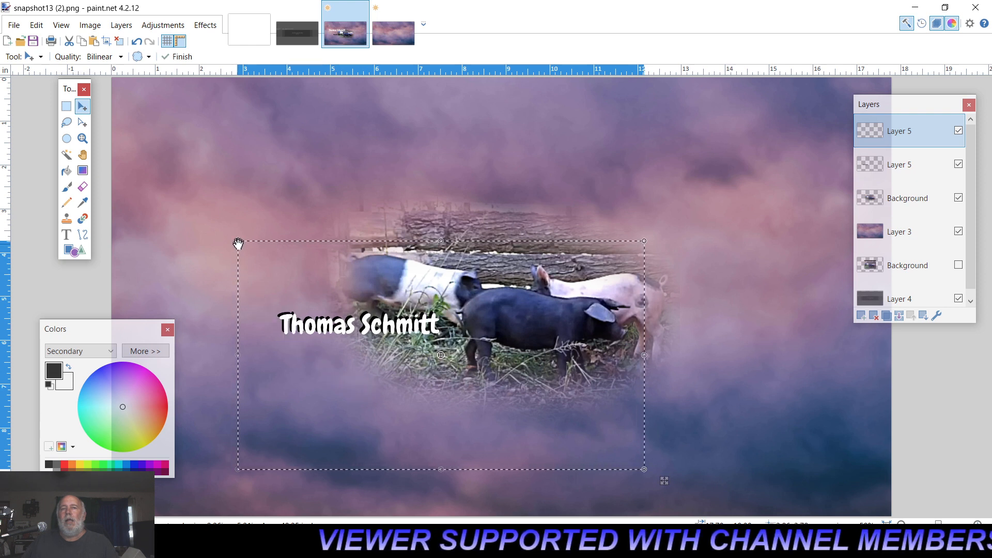
- Nudge the white name slightly up and left over its black shadow and commit it
key(ctrl+d)
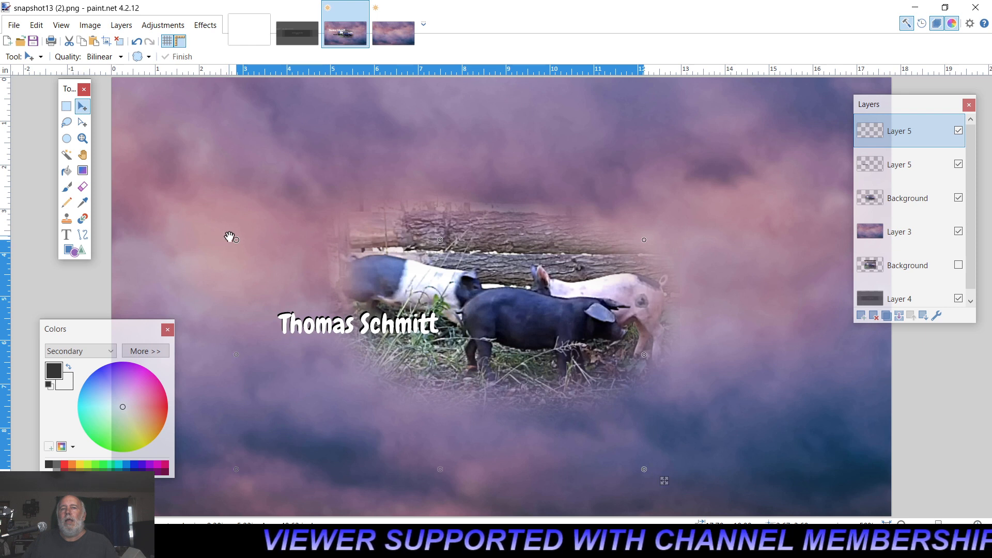
click(230, 237)
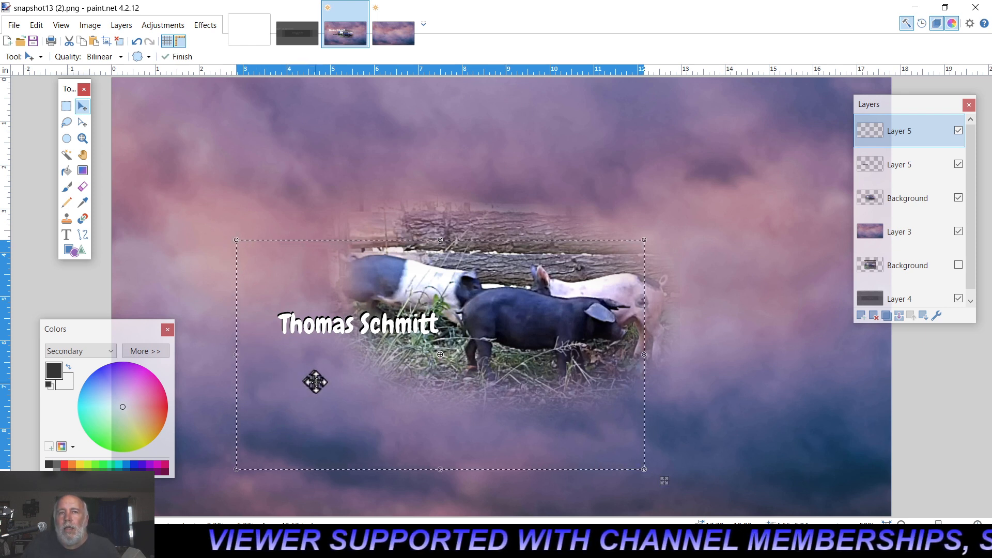
key(ctrl+d)
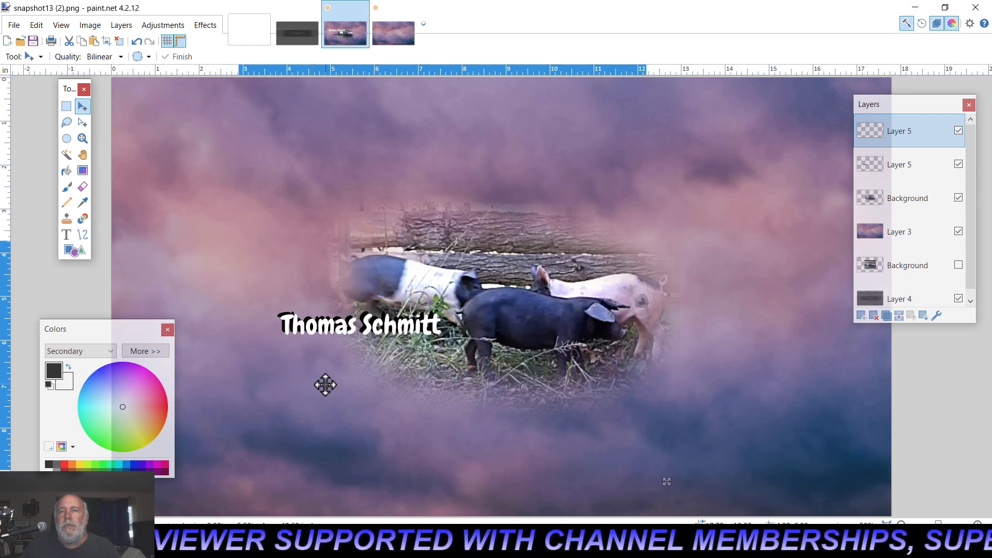
drag(326, 385, 319, 378)
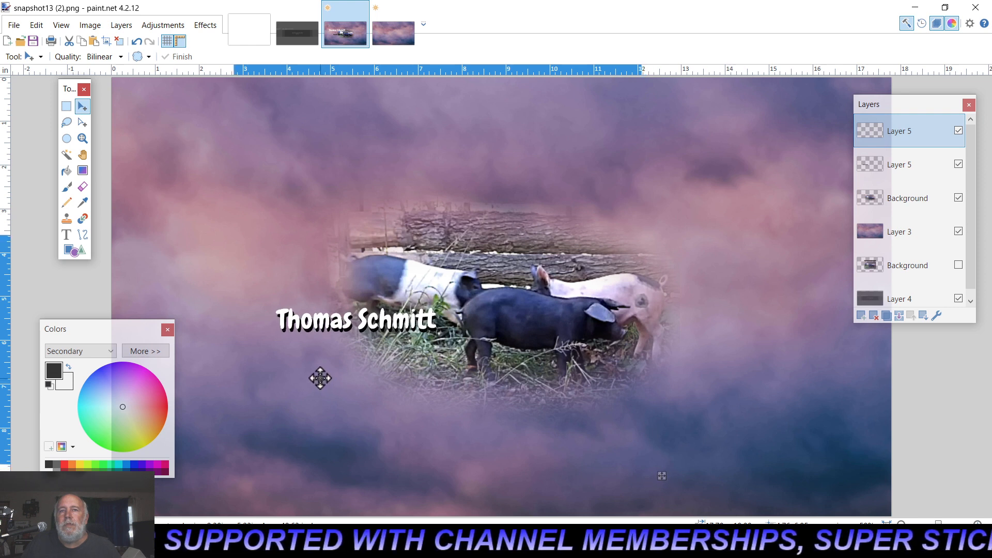
click(320, 379)
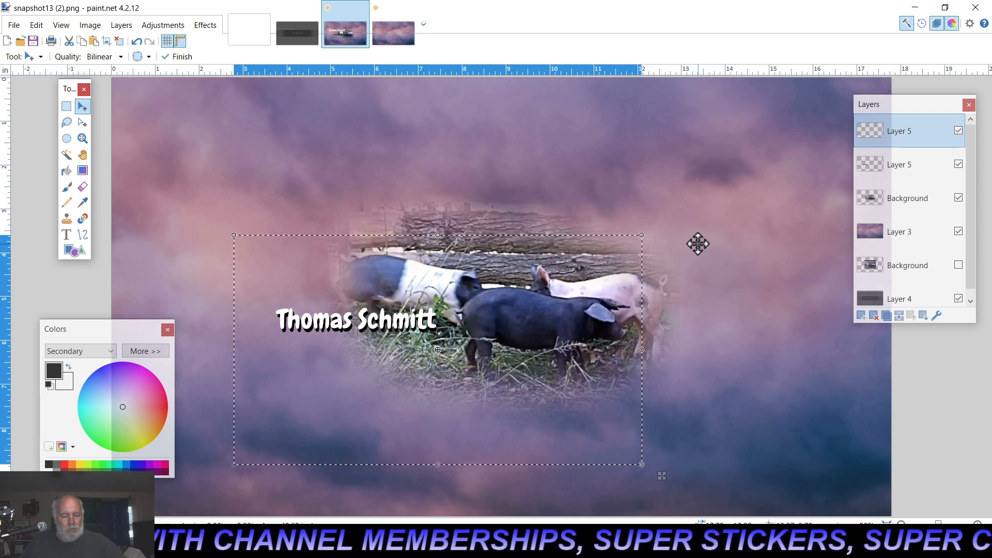
key(Return)
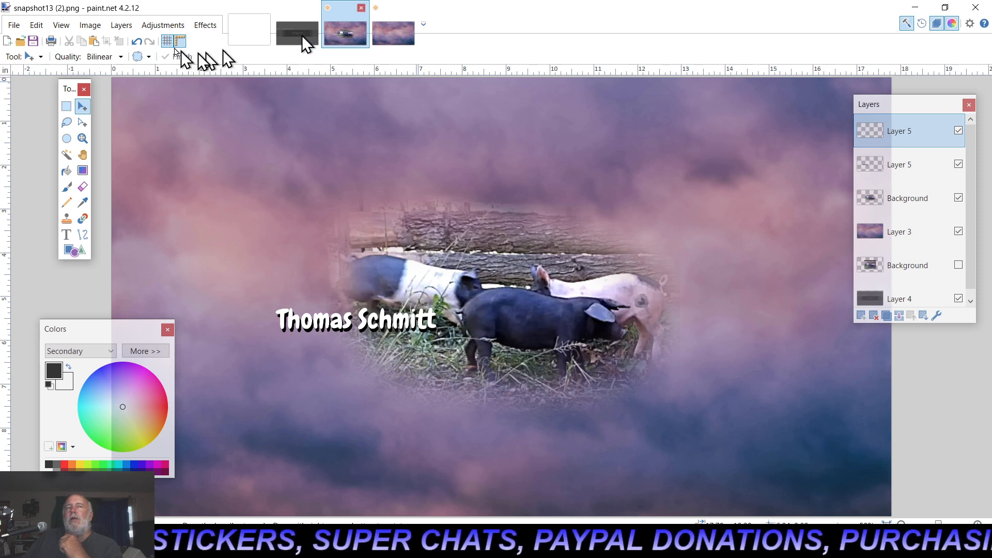
- Add a new Layer 7 and set the Text tool to Built Titling Rg at size 48
click(118, 25)
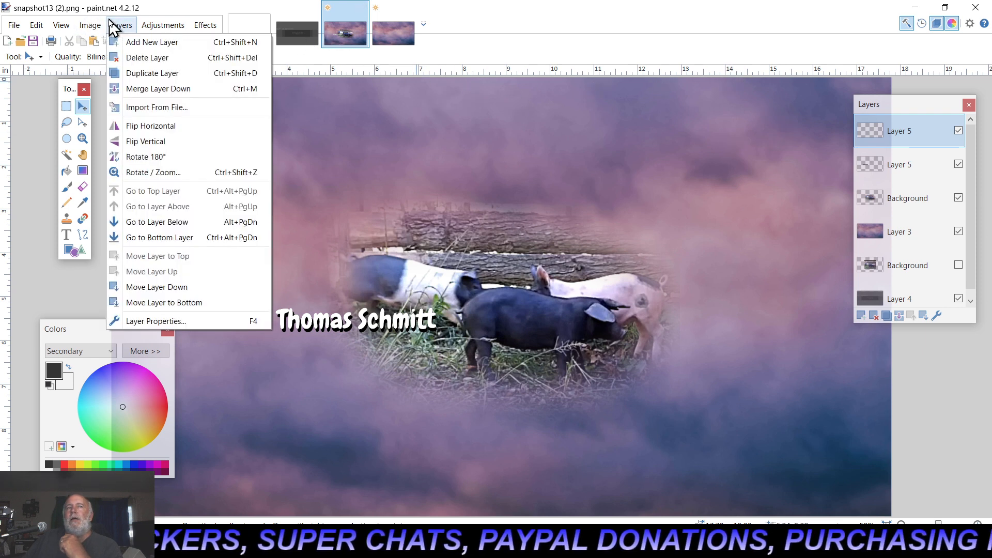
click(145, 43)
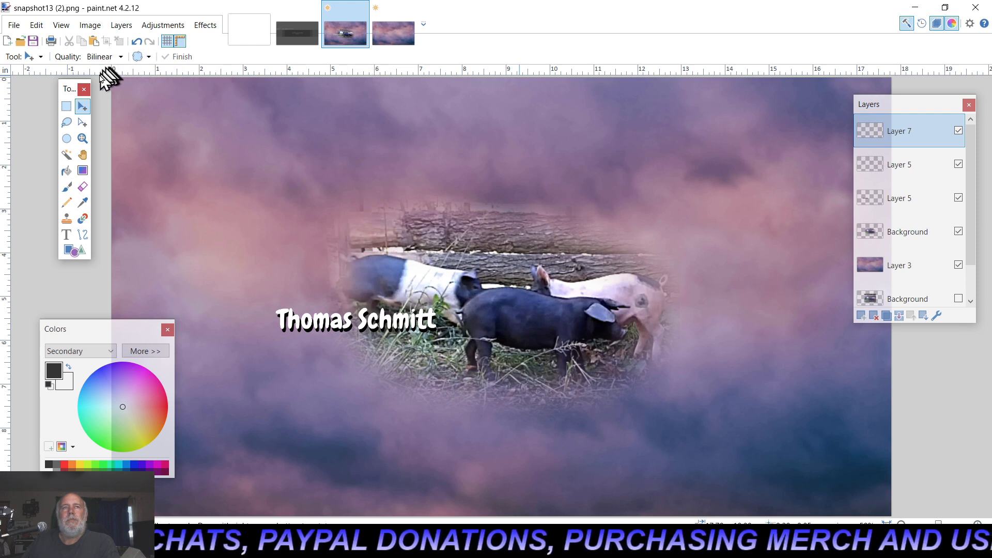
click(66, 235)
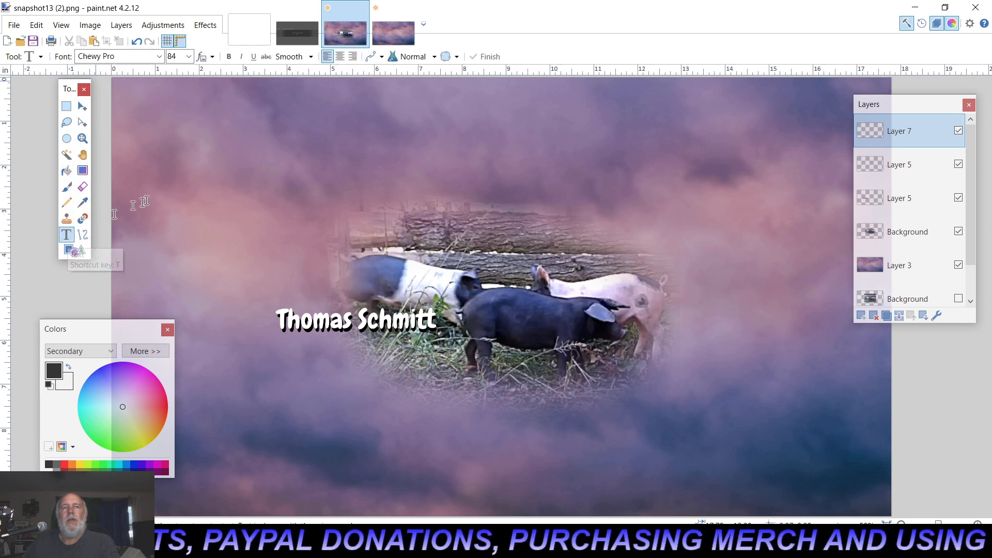
click(160, 57)
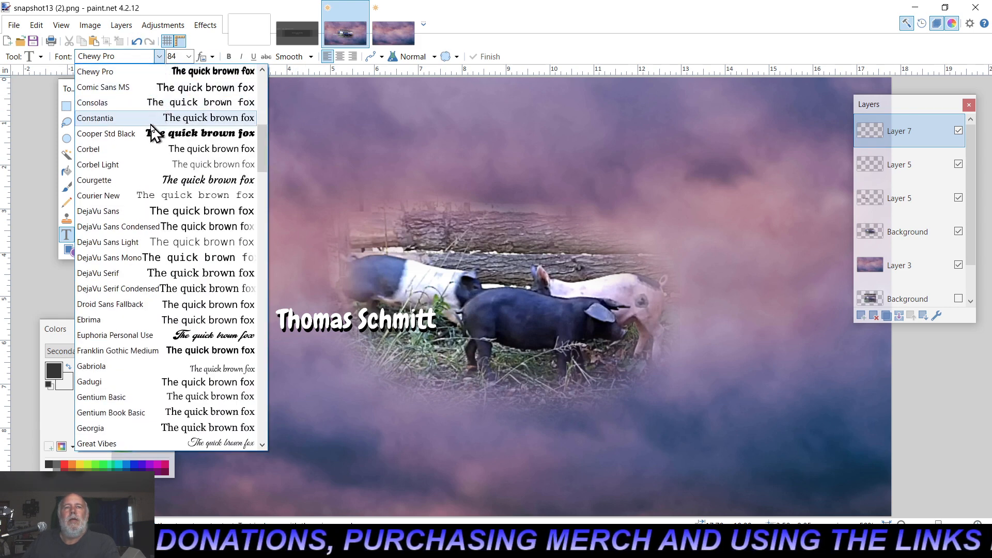
scroll(154, 233, up, 1)
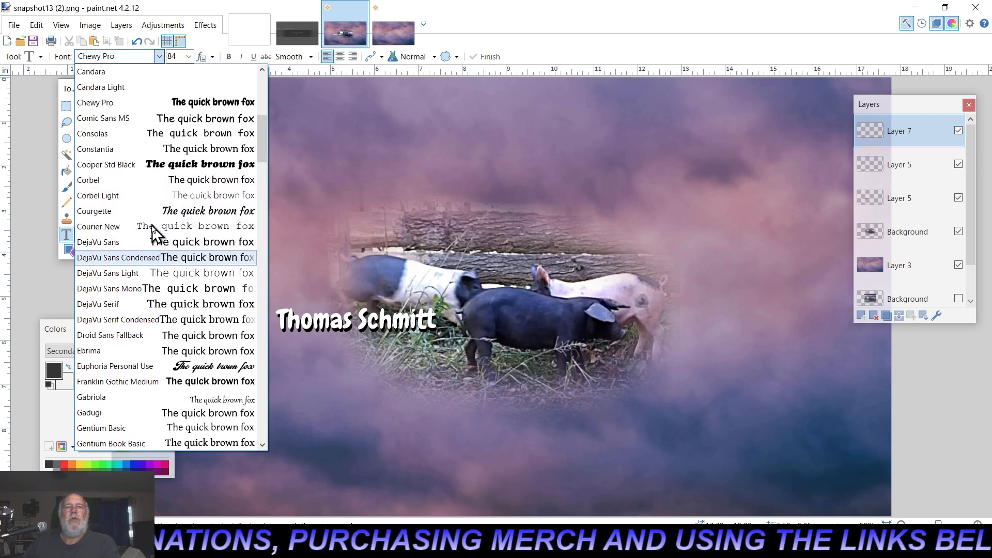
scroll(154, 232, up, 3)
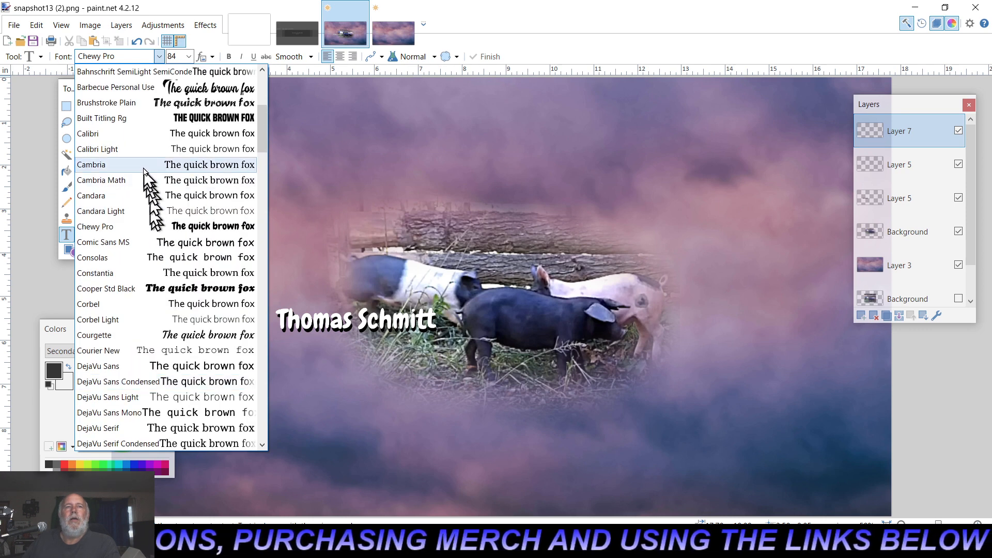
click(138, 119)
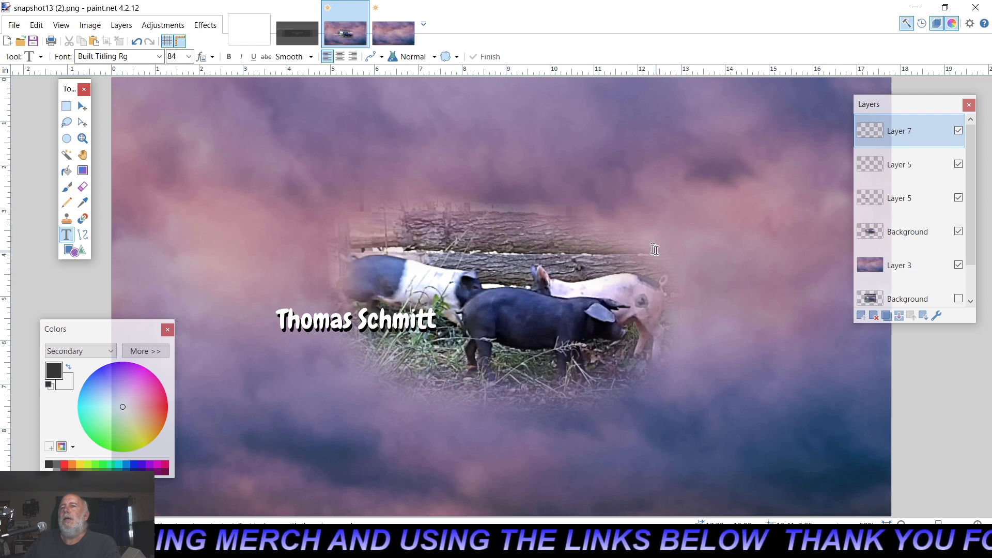
click(189, 57)
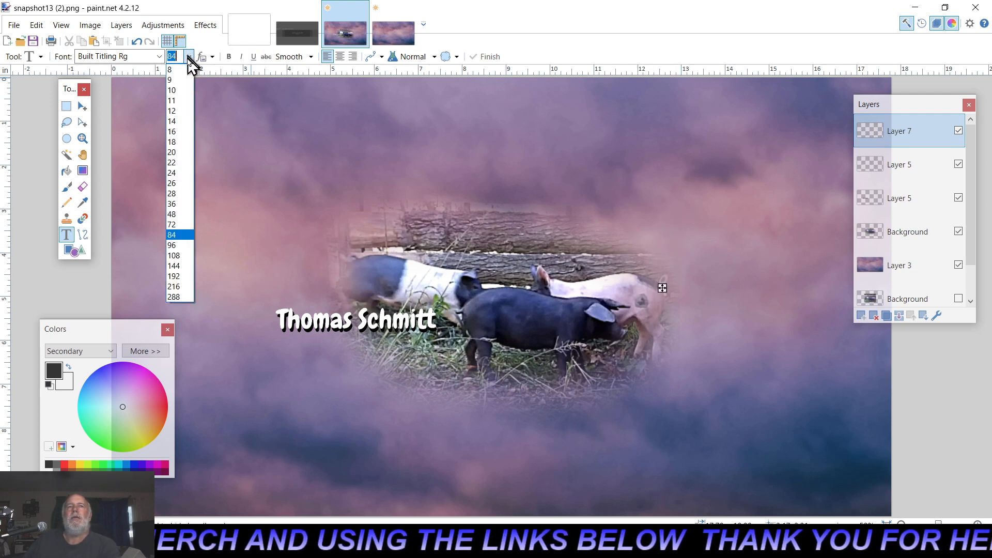
click(182, 214)
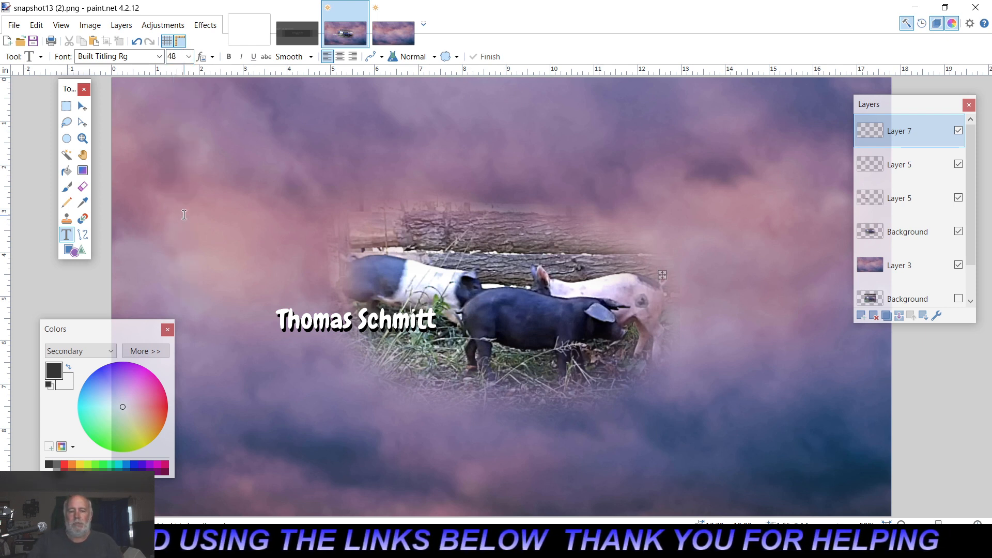
- Type 'HOMESTEAD PROJECTS' on two lines, right-align it, and place it right of the pigs
text(HO)
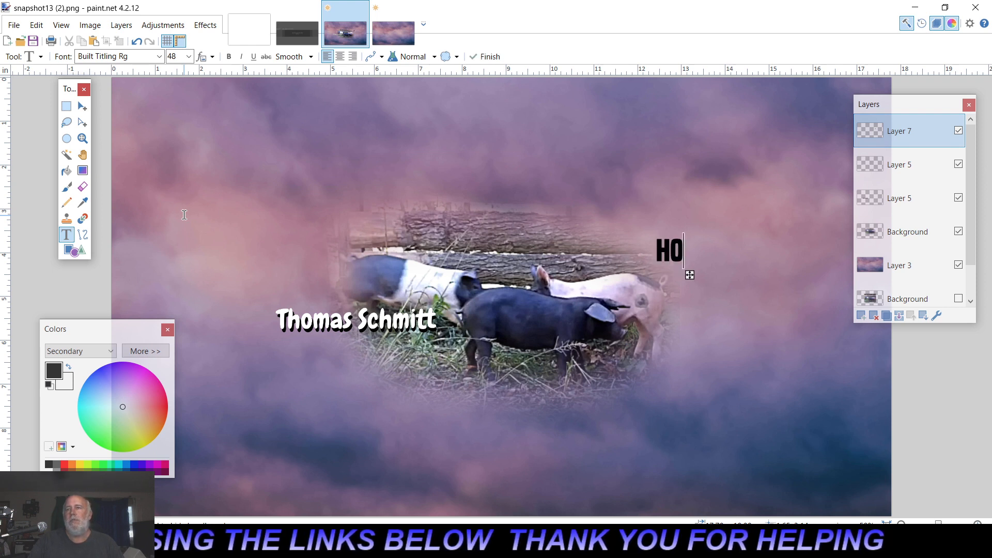
text(MESTEAD )
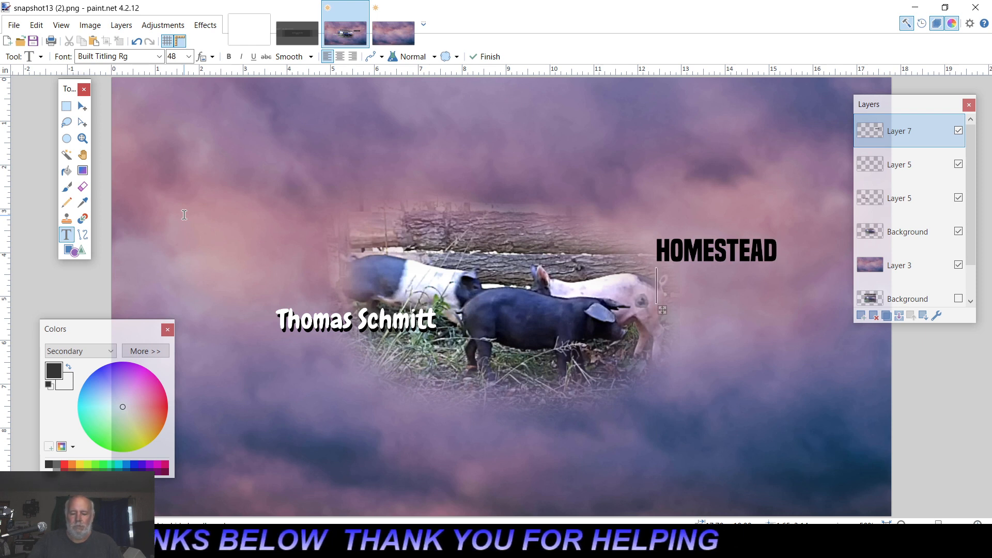
text(PROJE)
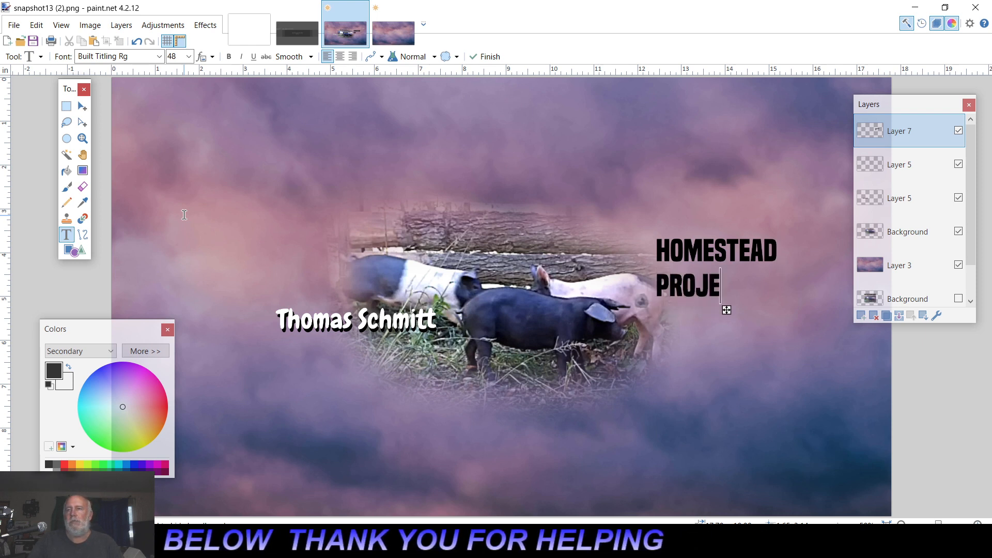
text(CTS)
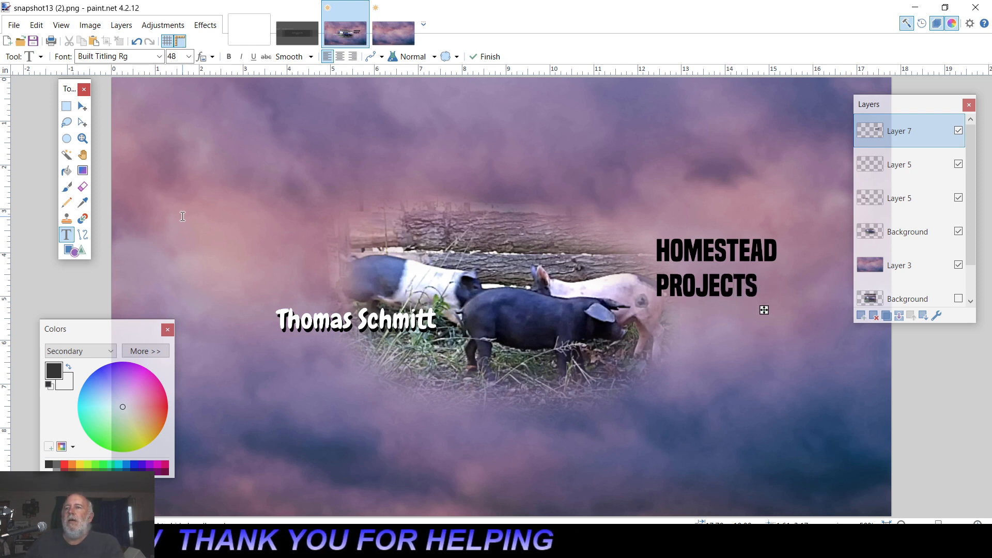
click(340, 57)
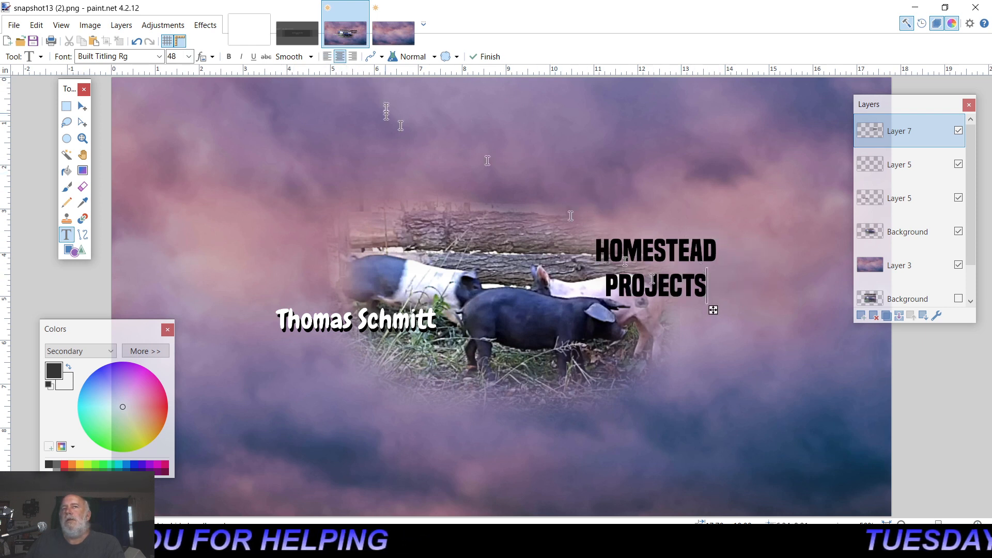
click(353, 56)
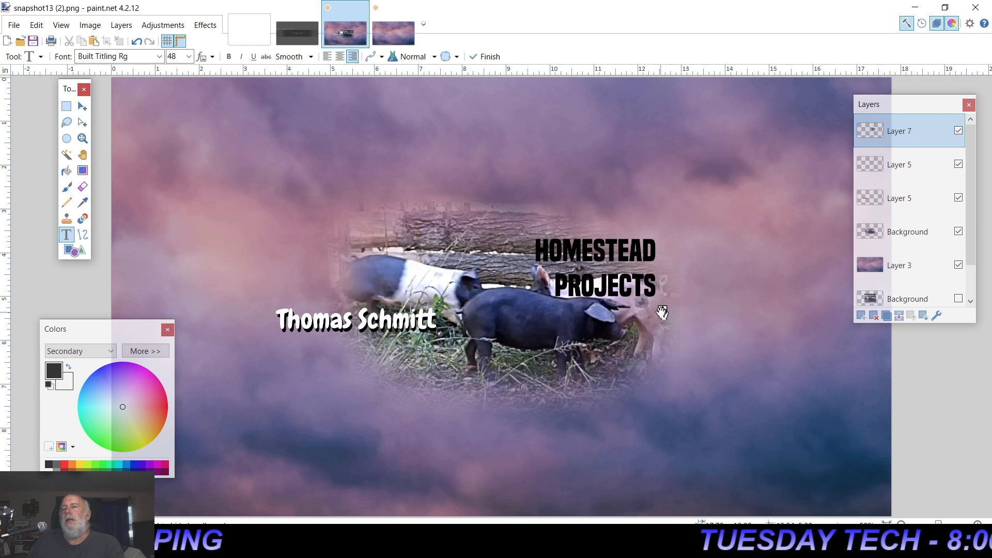
drag(661, 310, 728, 310)
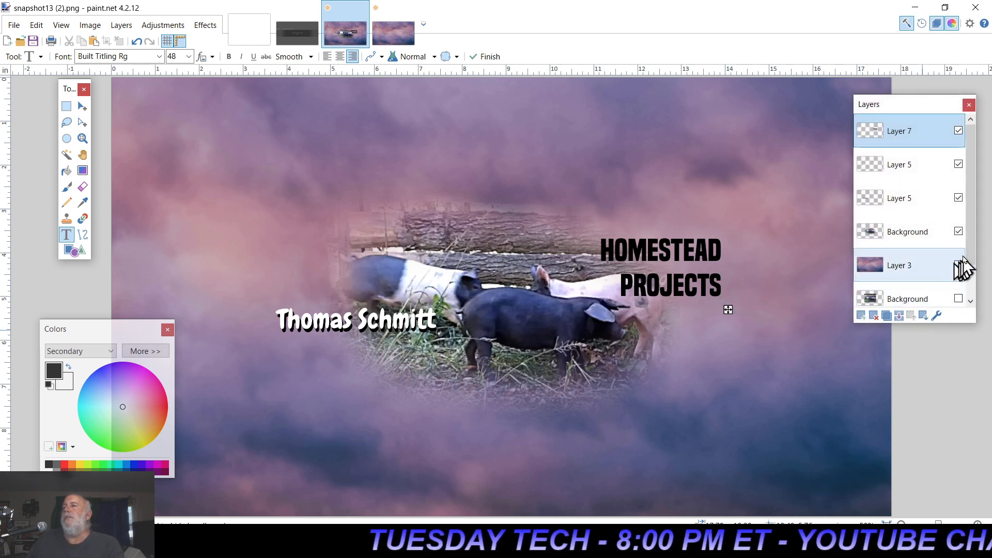
scroll(969, 253, down, 1)
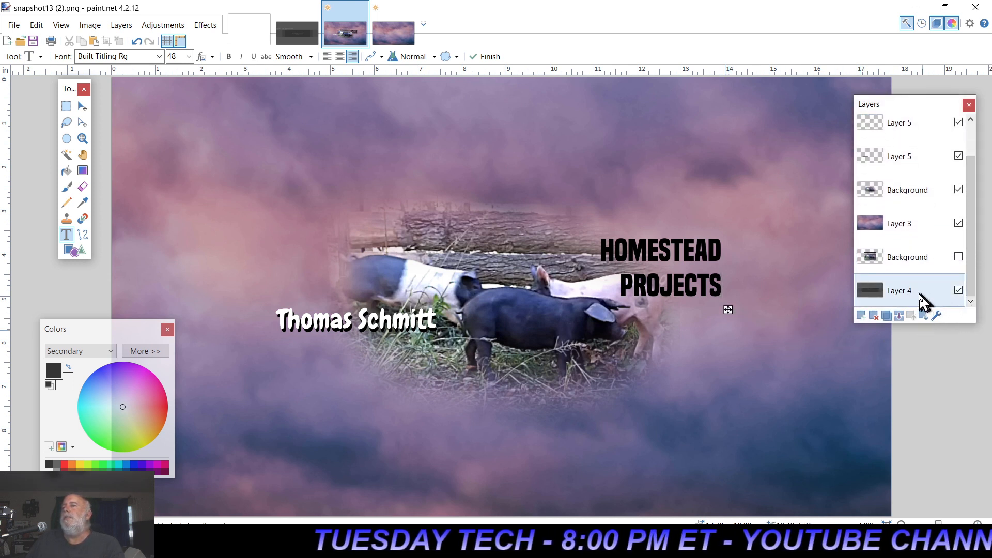
- Raise the Layer 4 safe-area template to the top to check the text, lower it again, then select all of Layer 7
drag(922, 302, 908, 133)
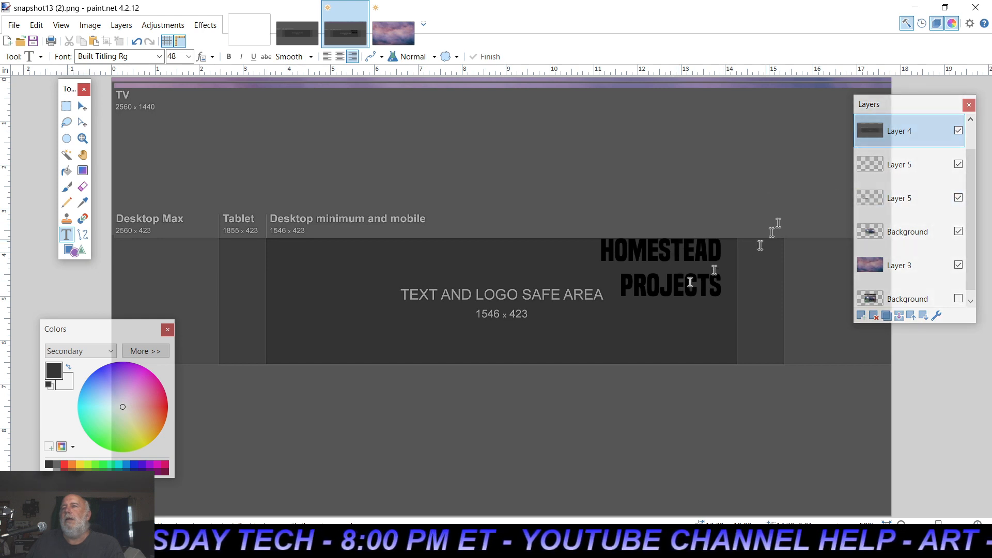
drag(923, 136, 918, 309)
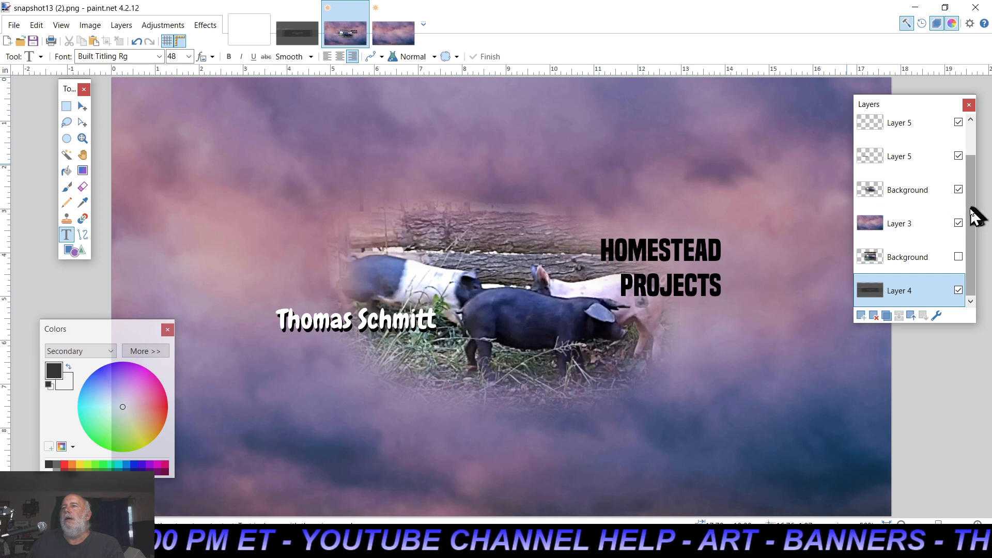
drag(977, 215, 968, 137)
click(943, 136)
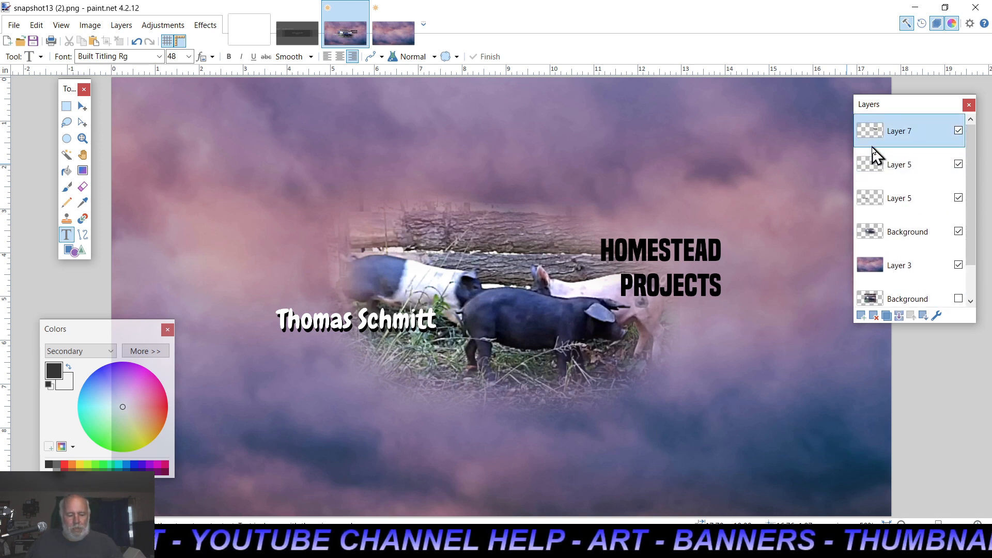
key(ctrl+a)
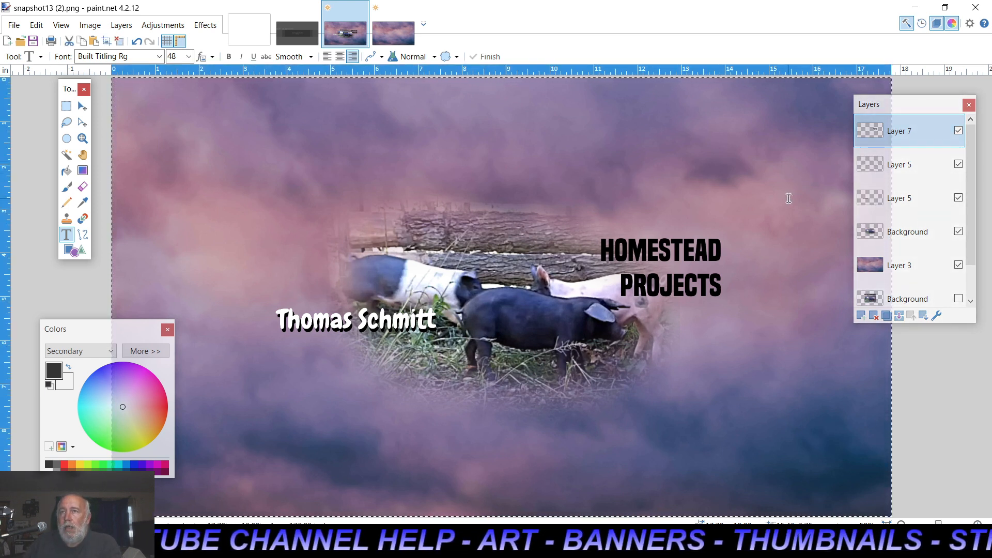
- Nudge the HOMESTEAD PROJECTS pixels slightly down and right beside the pigs, then make Layer 4 active
click(83, 106)
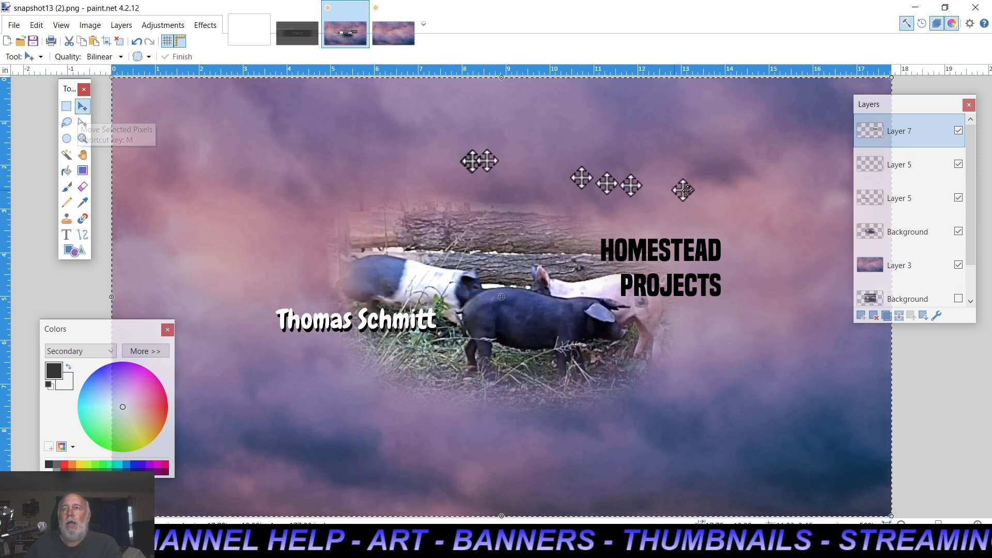
drag(693, 189, 705, 197)
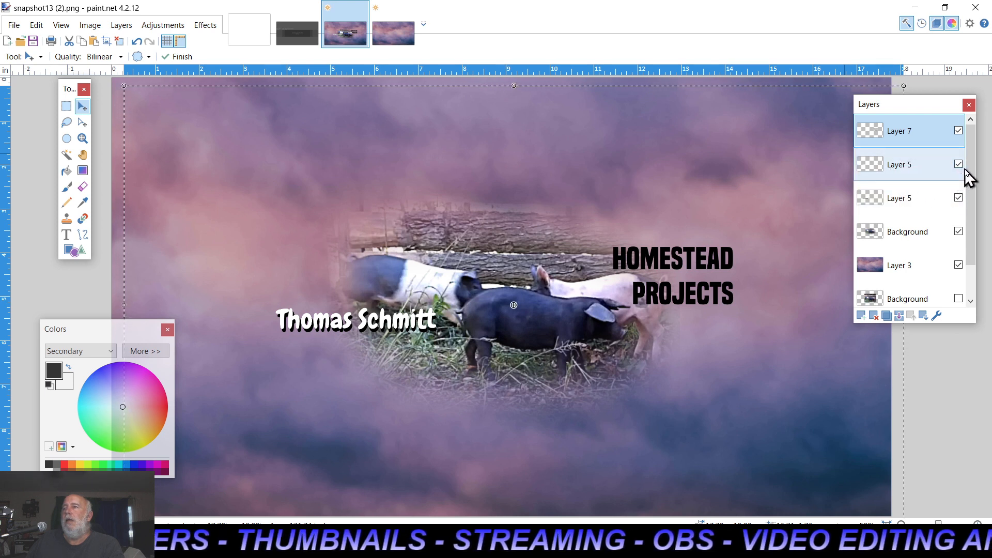
scroll(974, 176, down, 2)
click(954, 290)
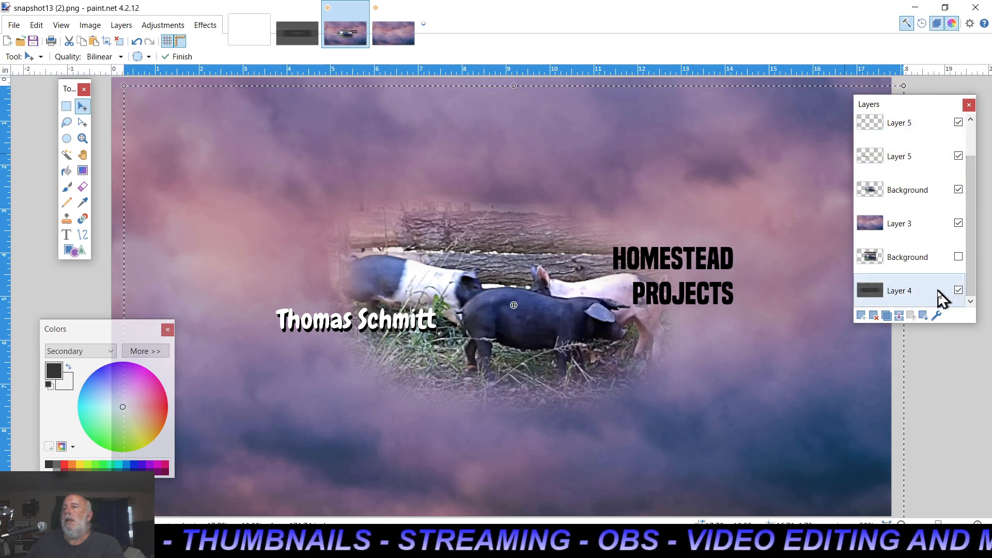
- Raise the Layer 4 template to verify HOMESTEAD PROJECTS is within the safe area, return it to the bottom, and deselect
drag(940, 299, 930, 132)
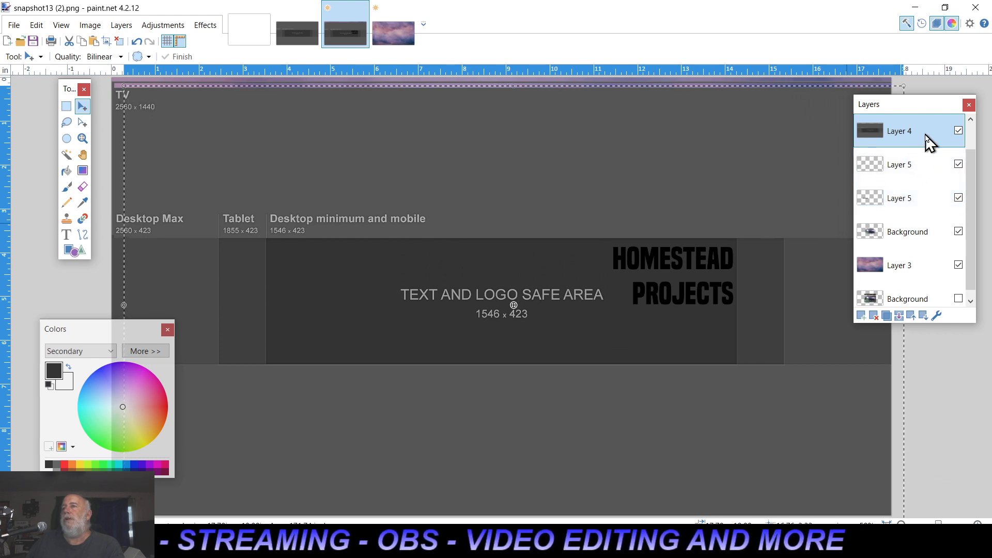
drag(930, 136, 917, 310)
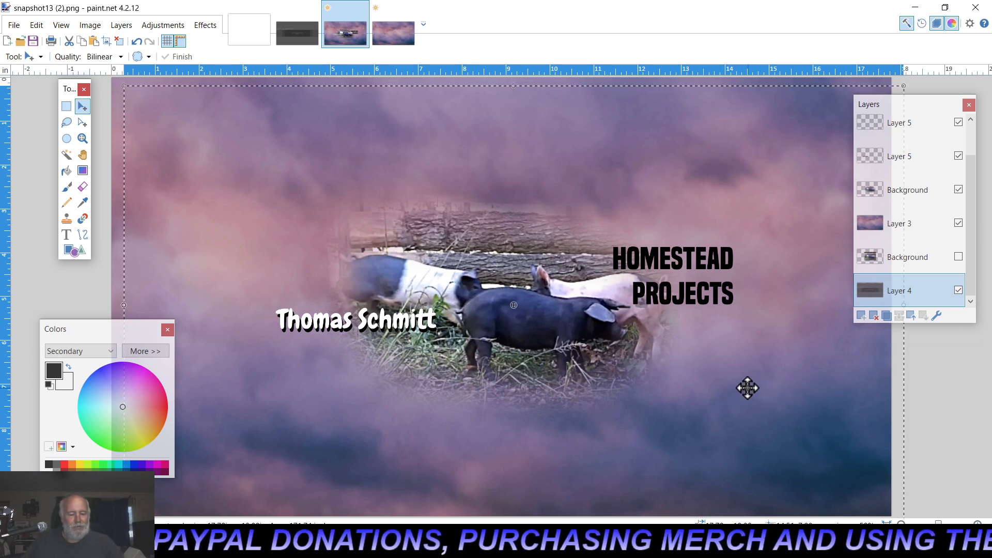
key(ctrl+d)
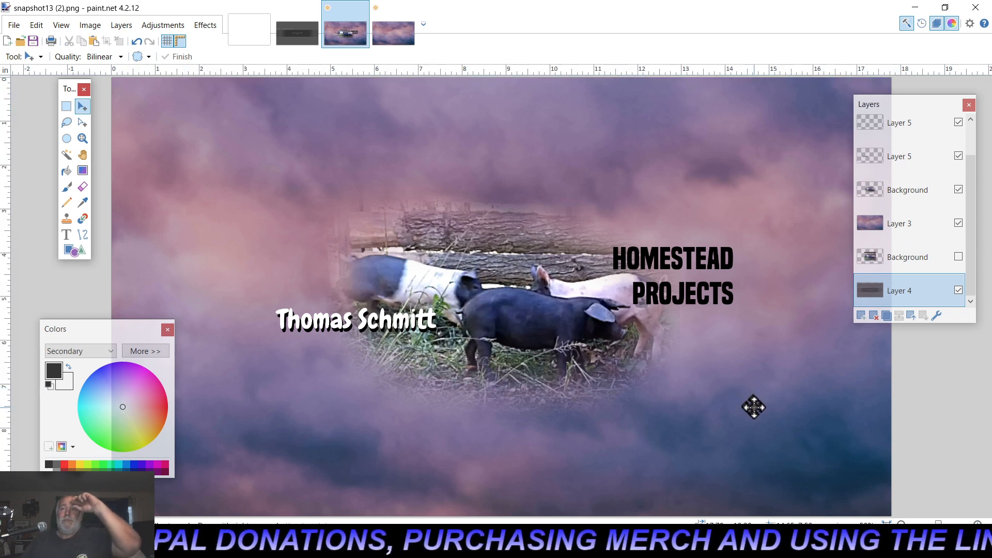
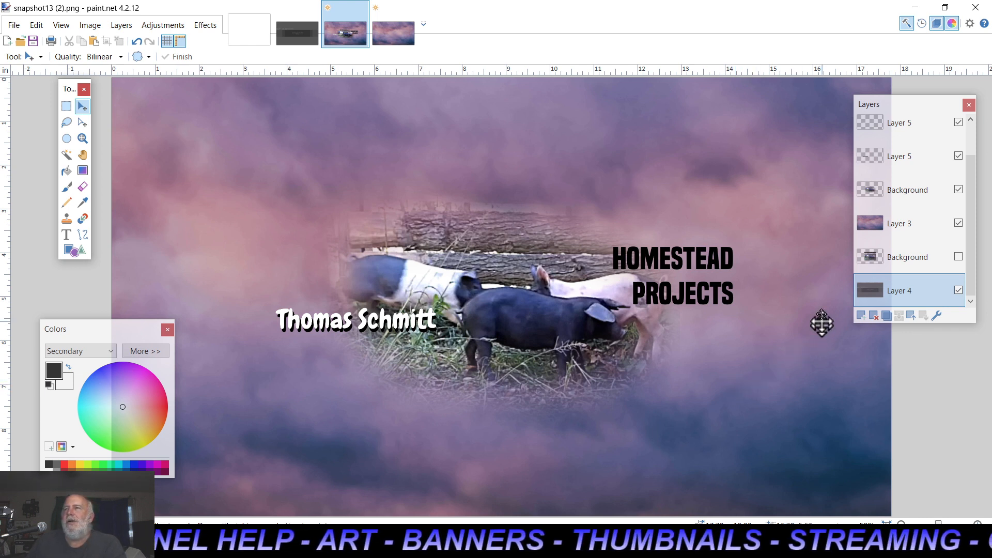
- Move the Layer 7 HOMESTEAD PROJECTS text lower and right beside the pigs' heads, then raise the Layer 4 template
drag(975, 215, 975, 155)
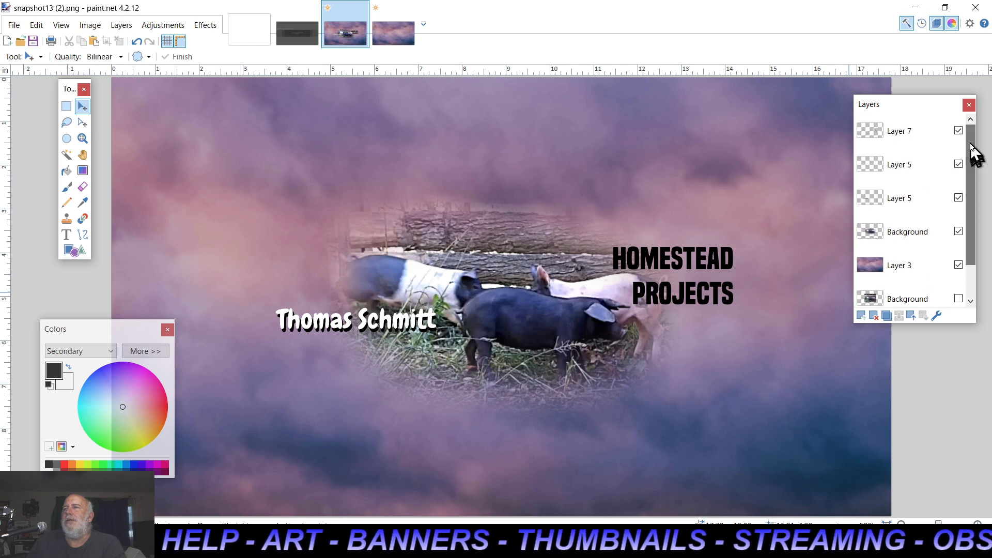
click(925, 129)
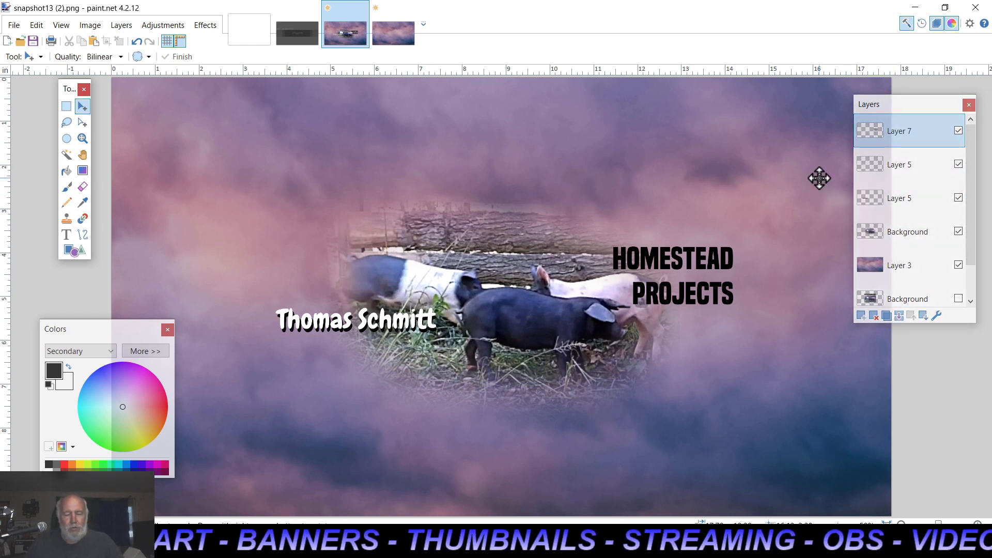
key(ctrl+a)
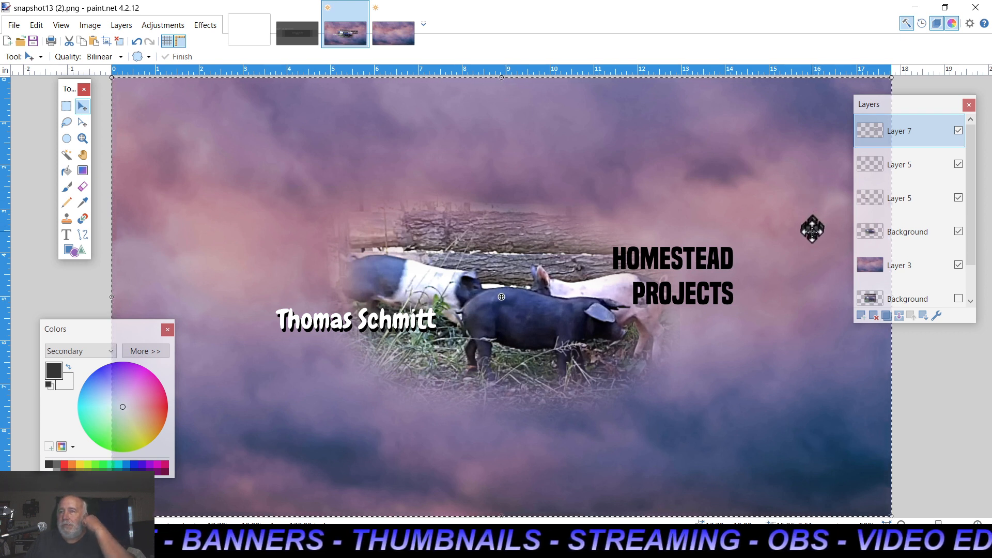
drag(799, 257, 830, 342)
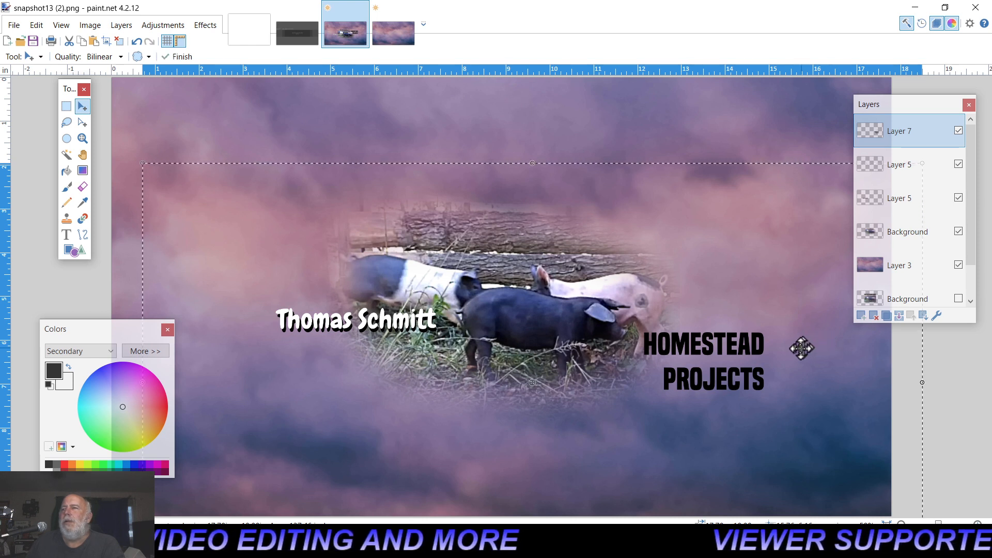
drag(972, 258, 912, 135)
click(950, 295)
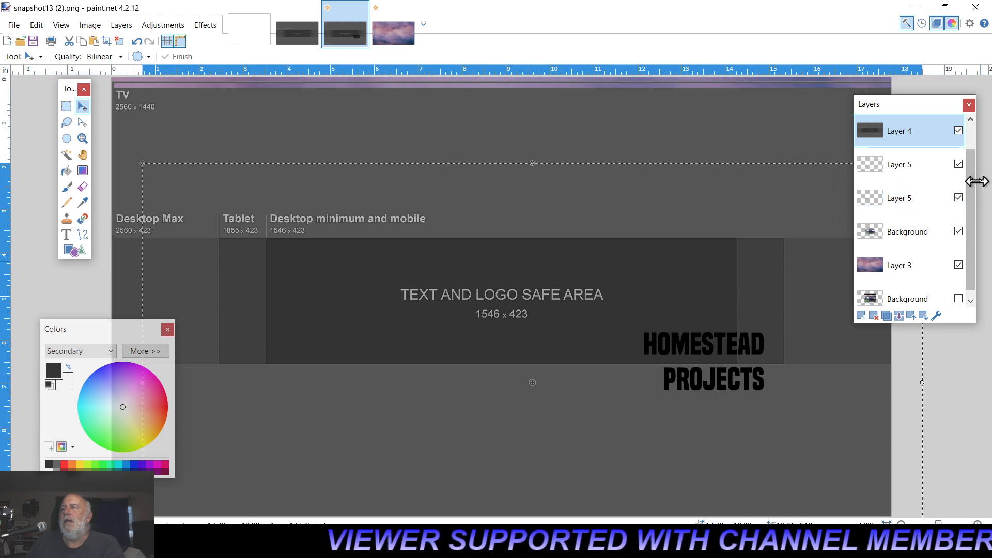
drag(973, 191, 973, 159)
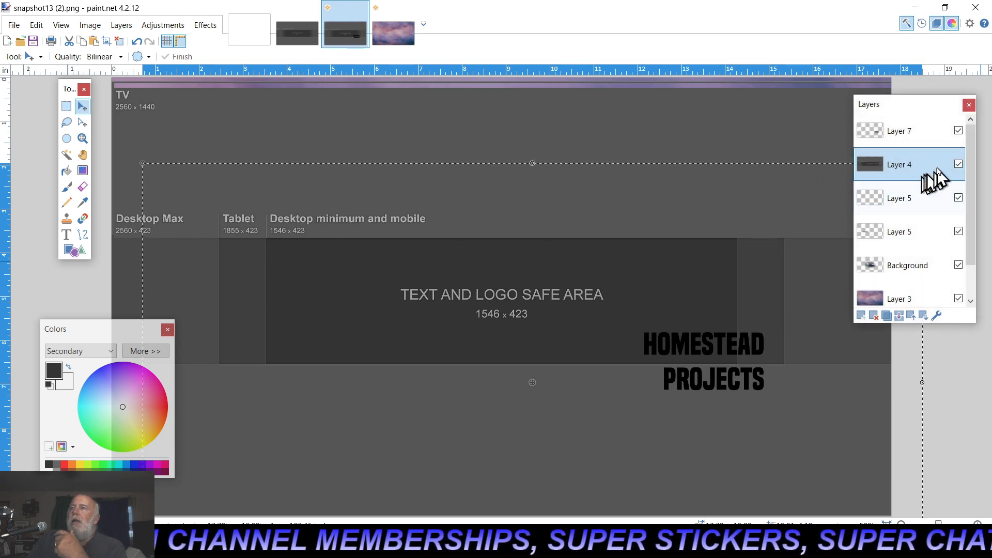
drag(926, 166, 933, 311)
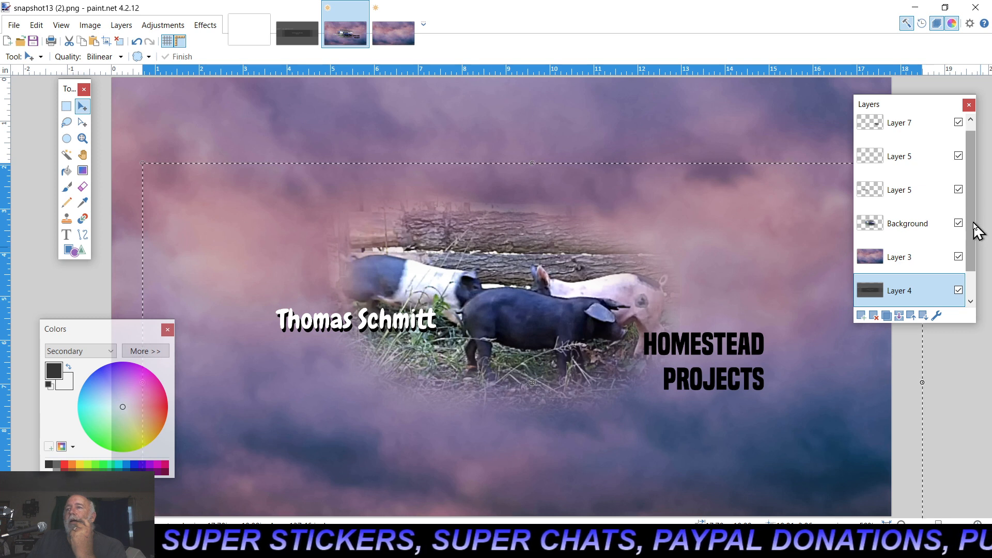
- Hide and delete the old two-line HOMESTEAD PROJECTS layer, then clear the selection
drag(970, 228, 972, 192)
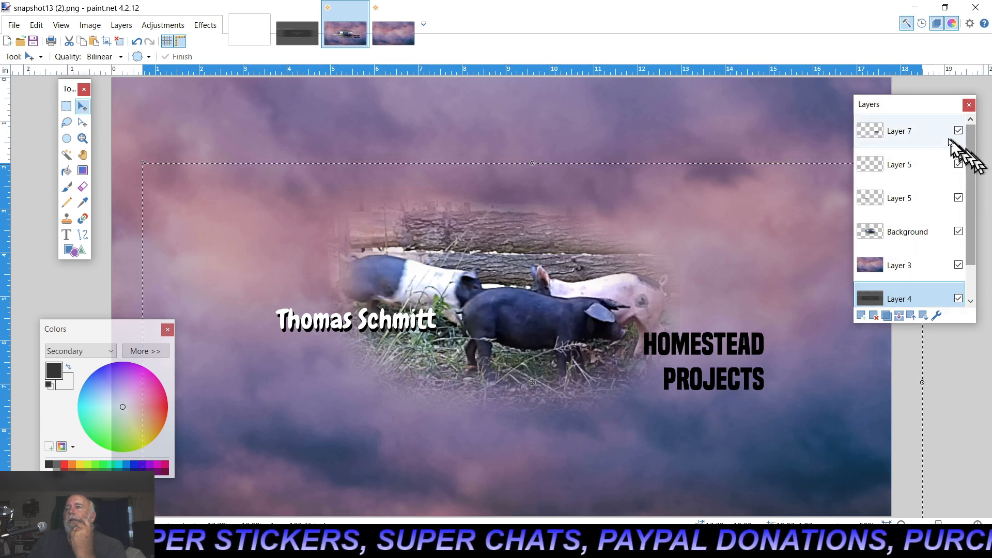
click(931, 135)
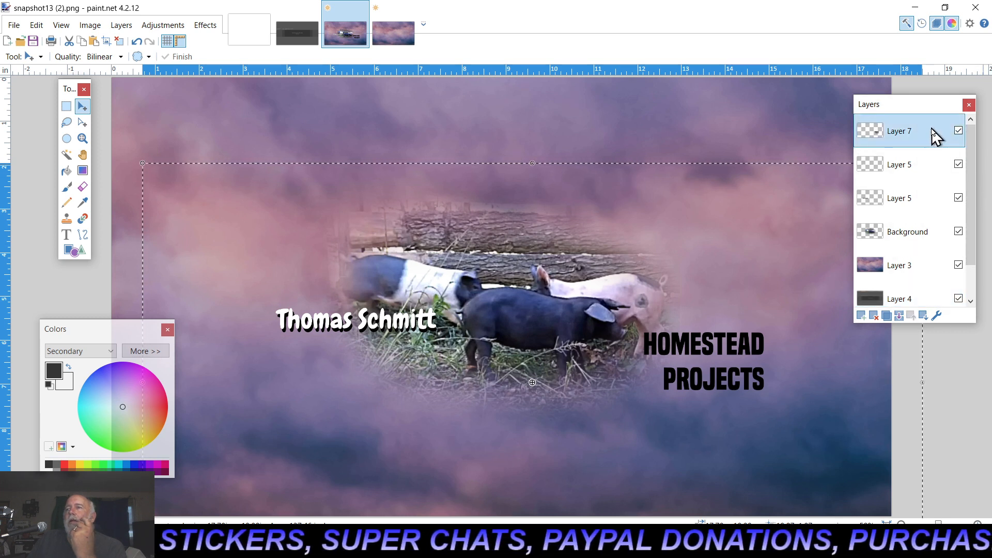
click(959, 132)
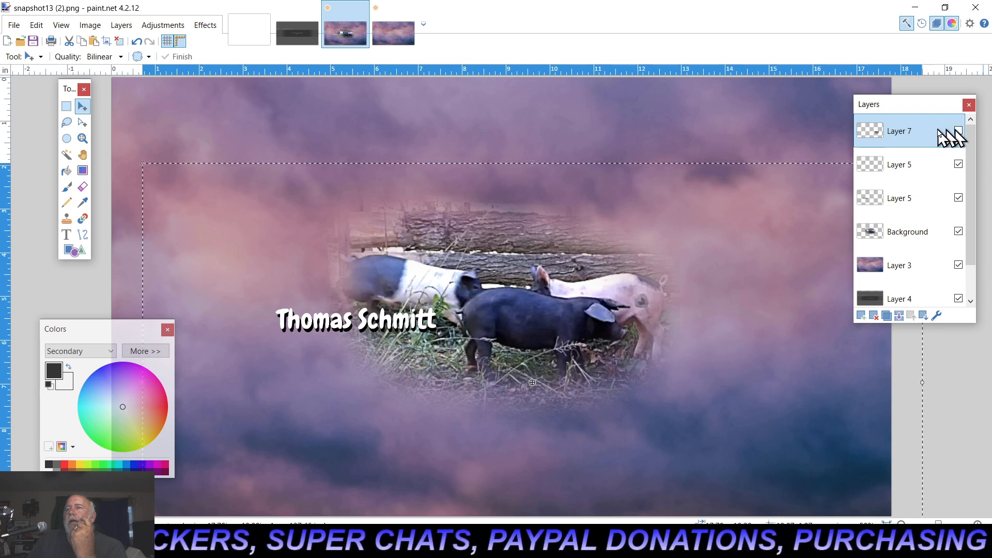
click(874, 316)
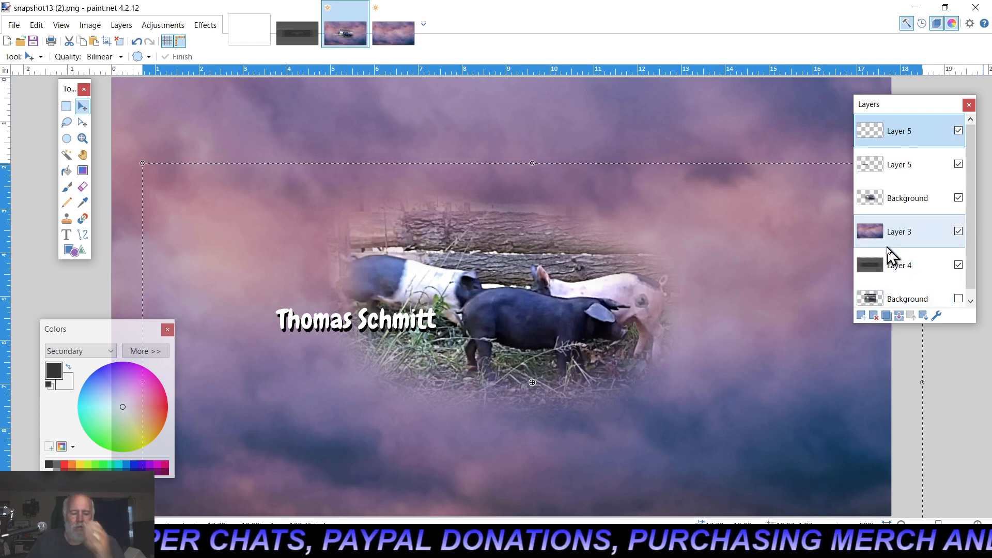
key(ctrl+d)
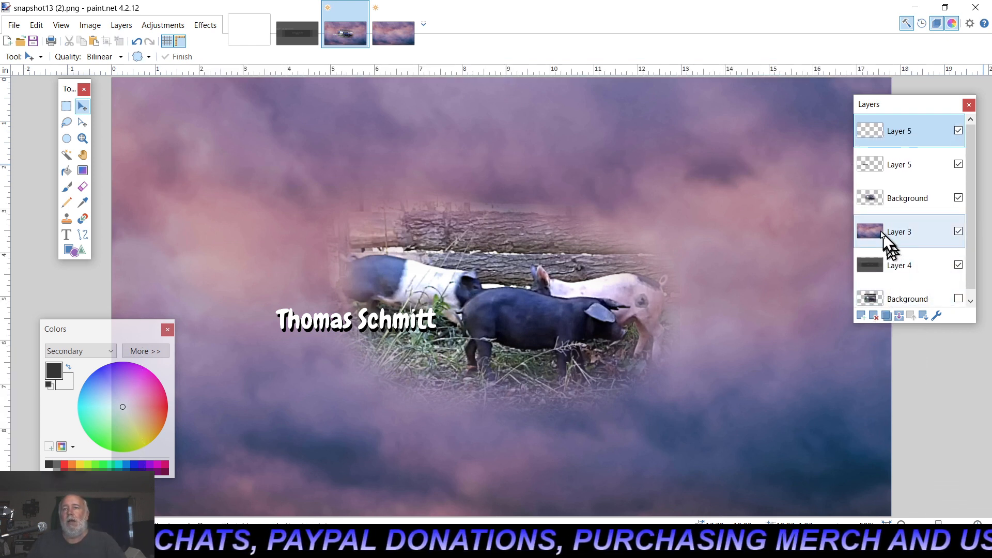
click(123, 25)
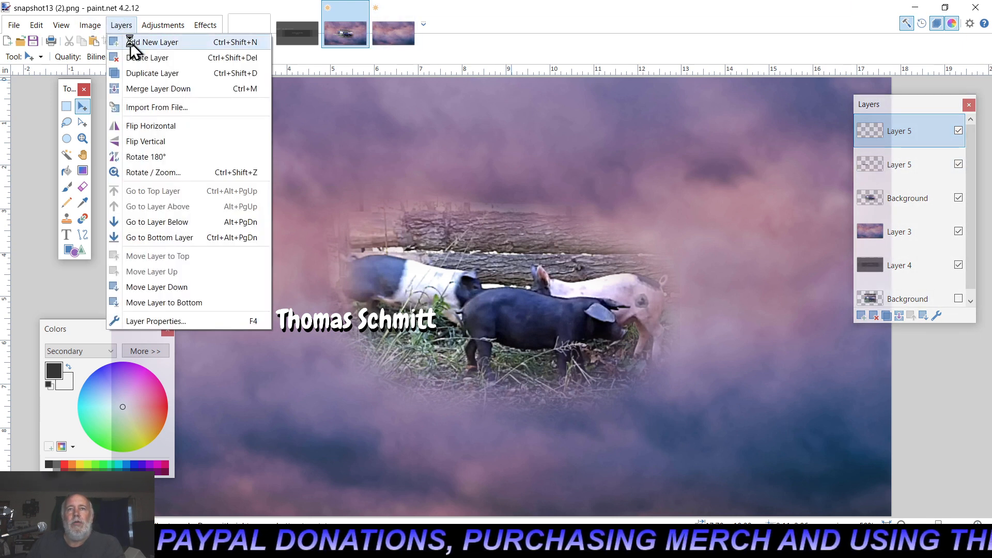
click(130, 43)
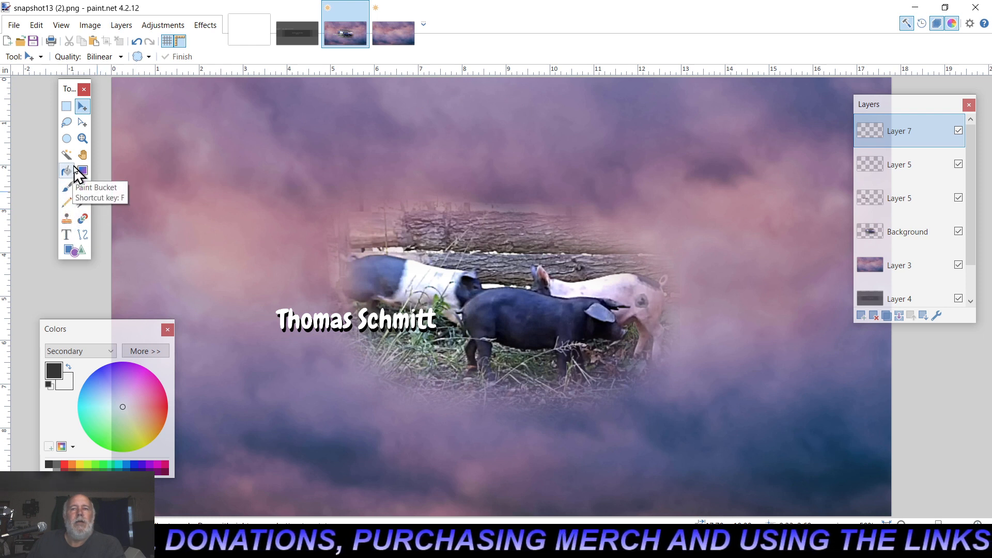
click(67, 237)
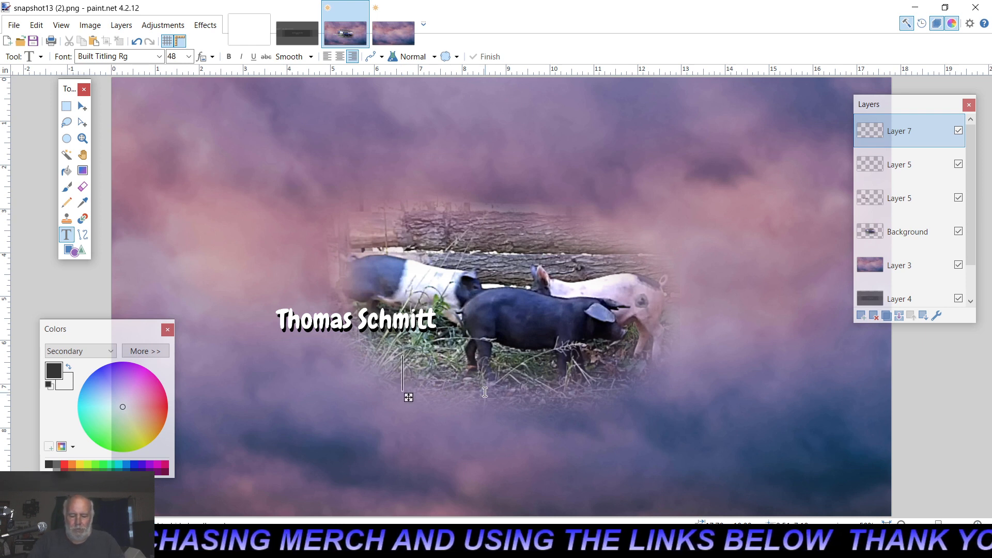
text(HOM)
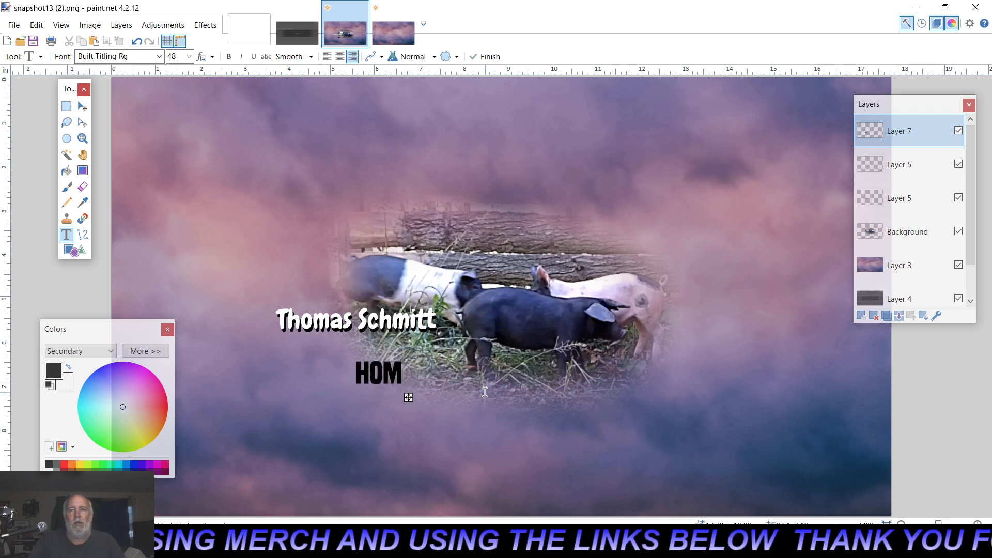
text(ESTEAD)
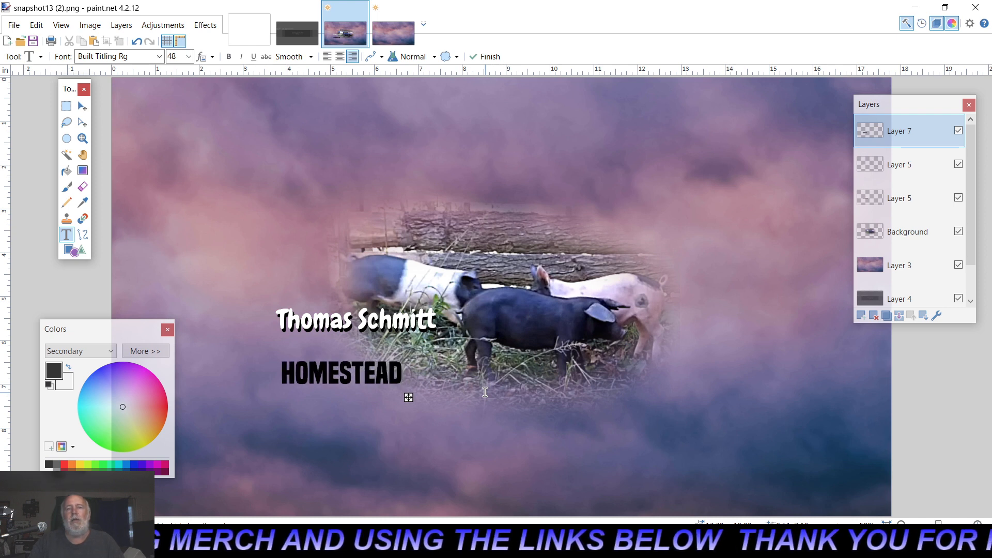
text( PROJE)
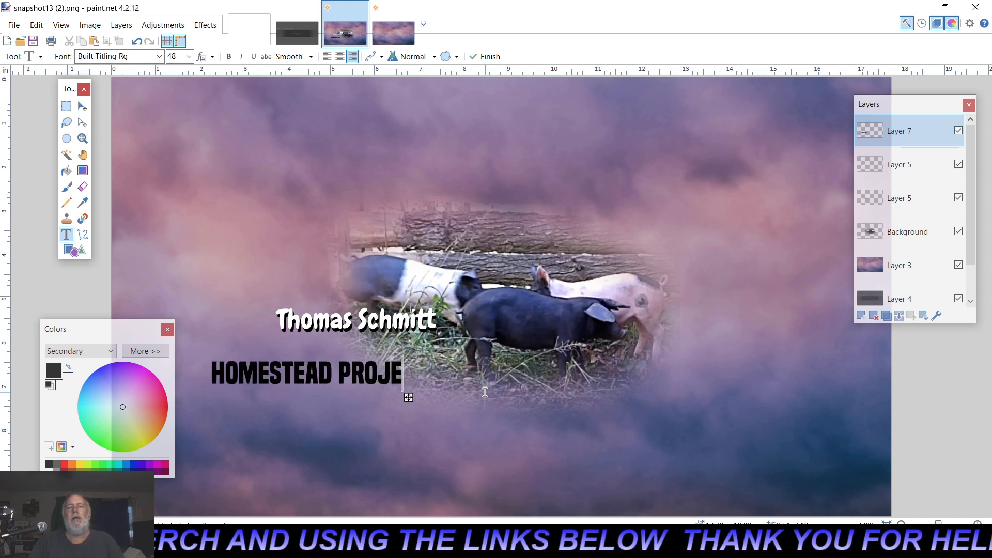
text(CTS)
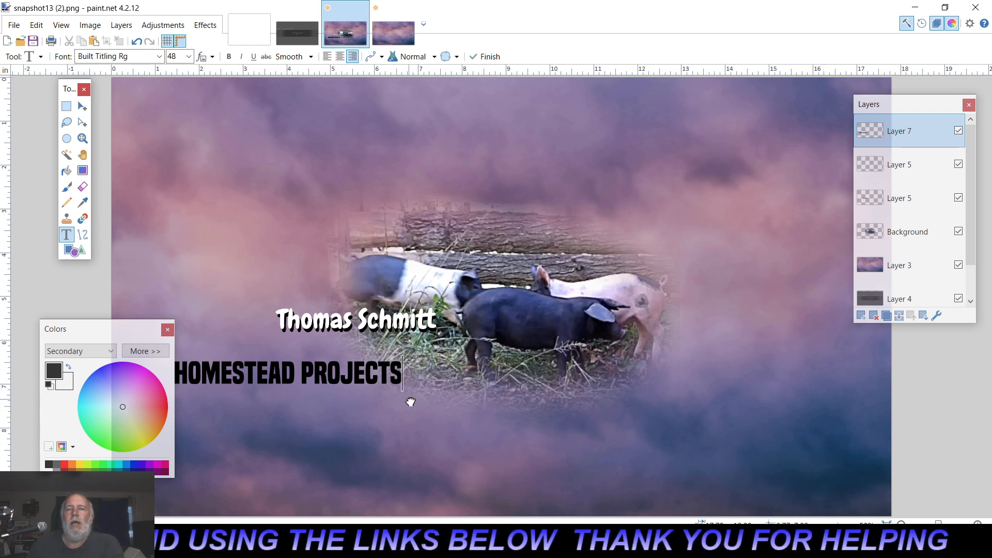
drag(410, 402, 646, 391)
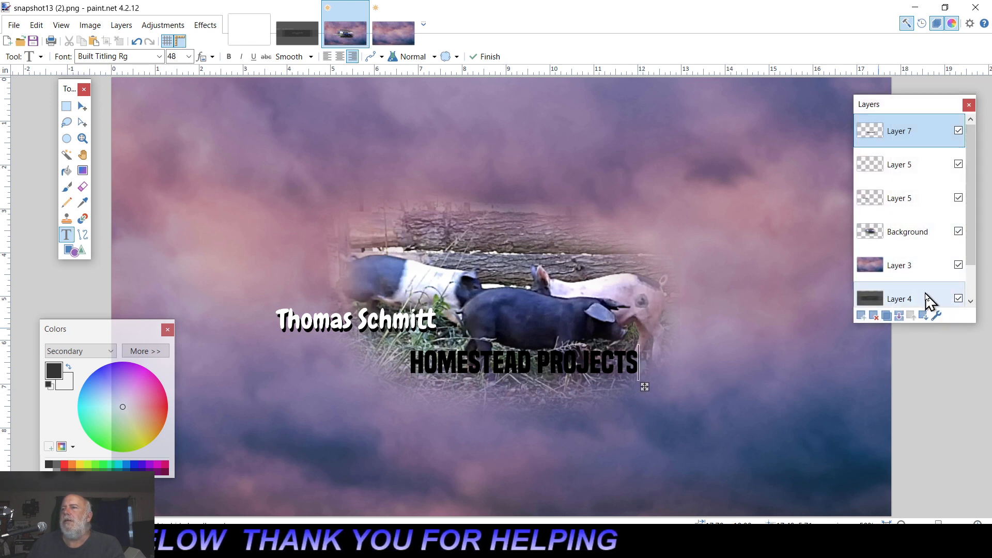
- Raise the Layer 4 template to check the text, try 88 opacity, cancel it, and lower the template again
drag(930, 300, 933, 131)
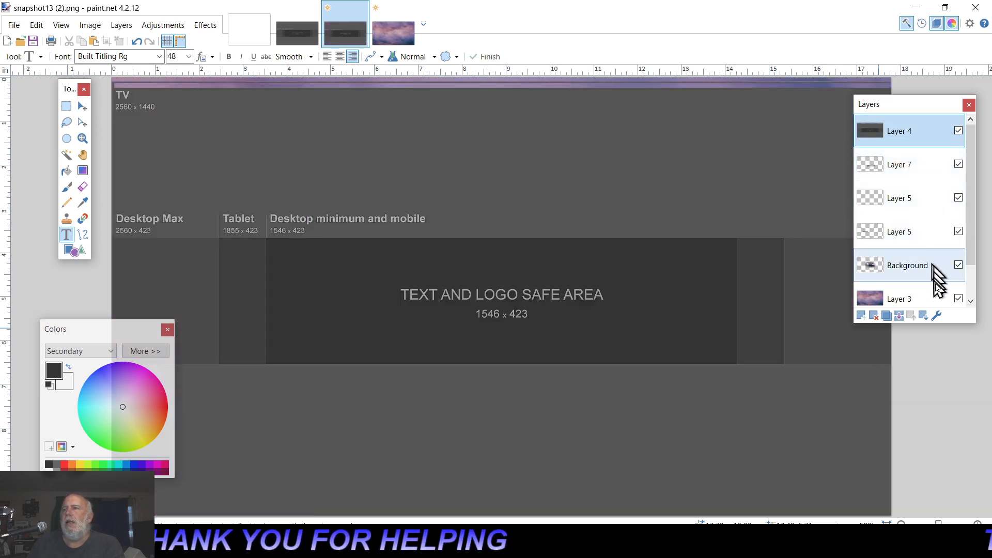
click(937, 316)
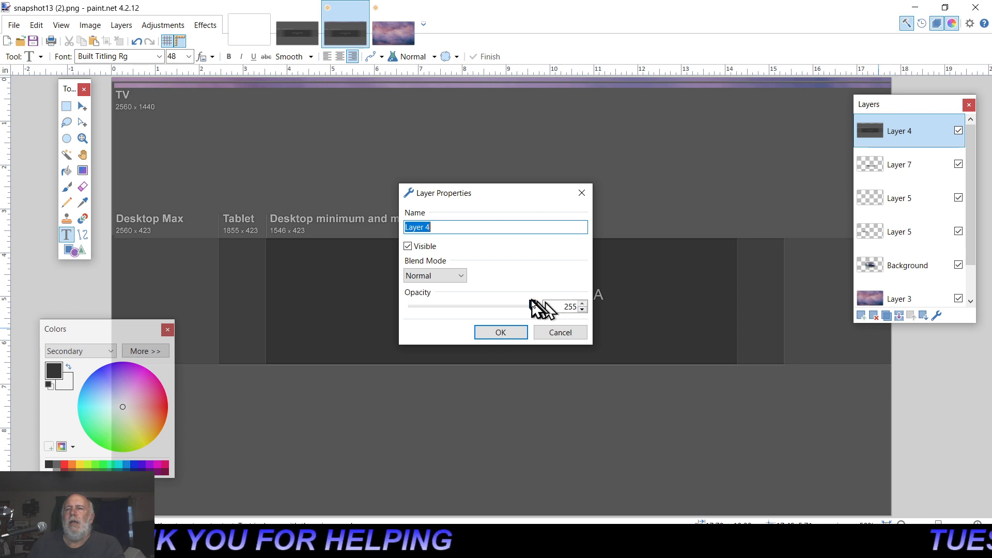
drag(533, 306, 454, 306)
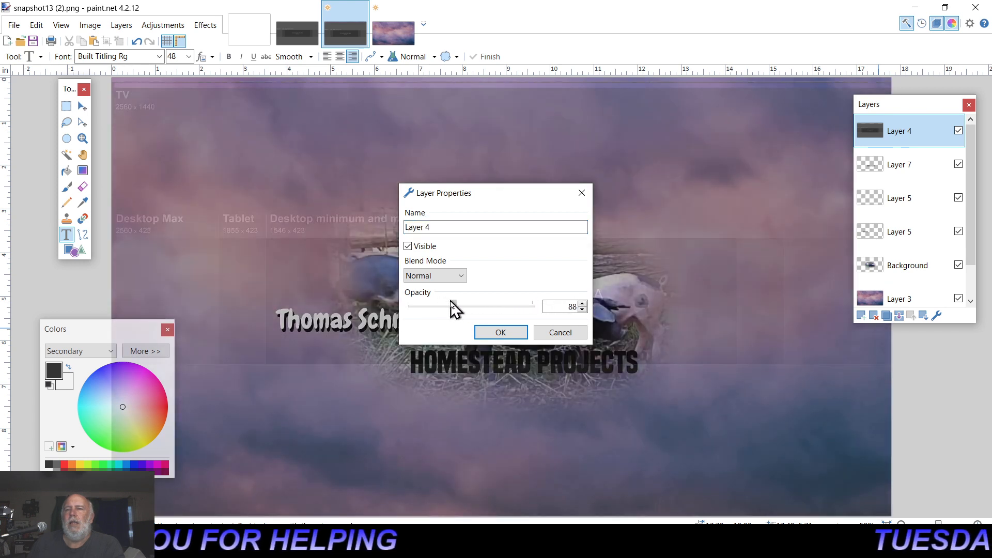
drag(504, 198, 860, 389)
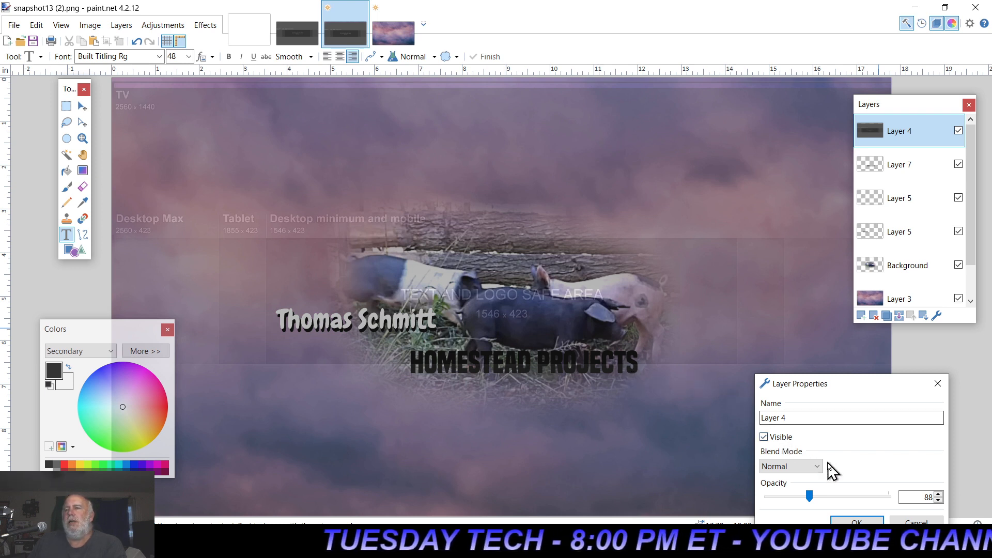
click(916, 522)
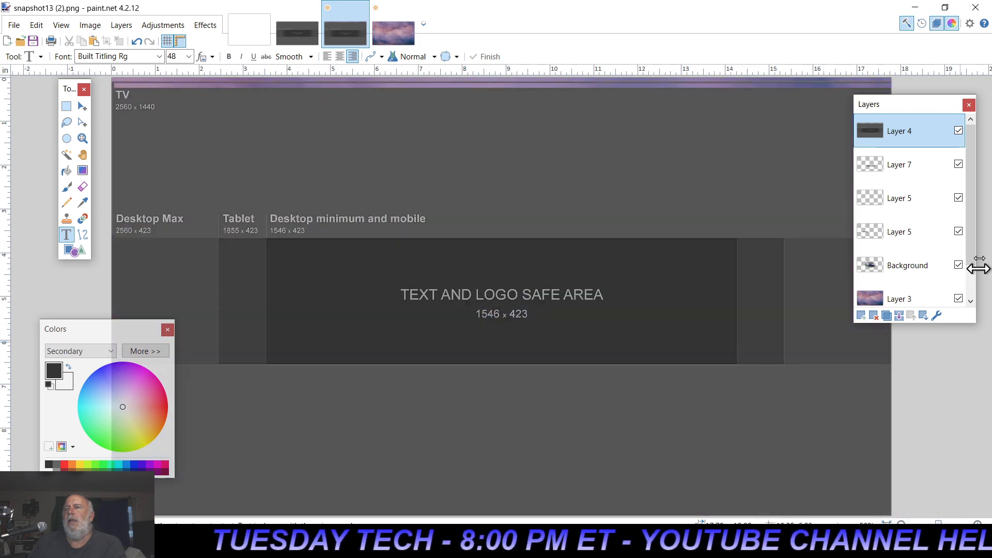
drag(925, 132, 916, 310)
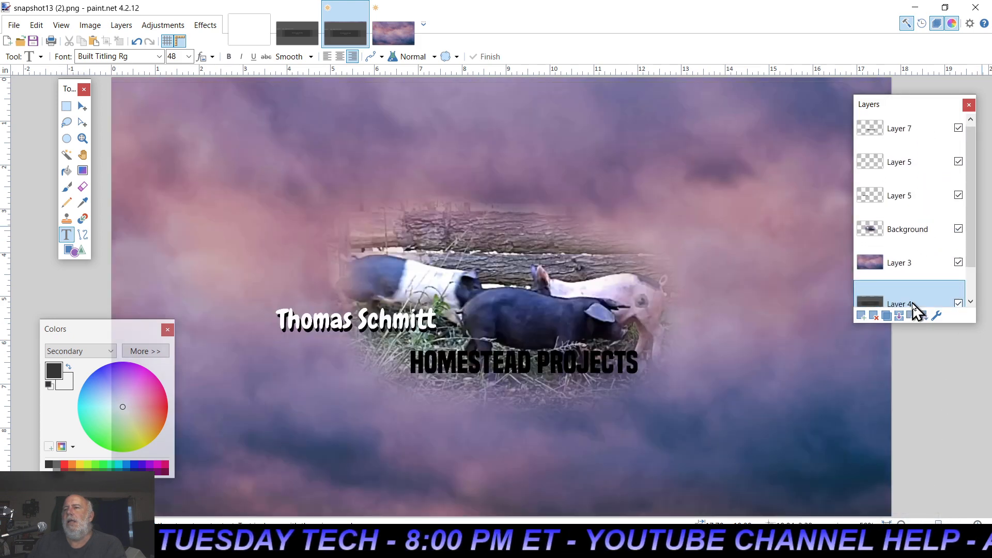
drag(976, 258, 979, 222)
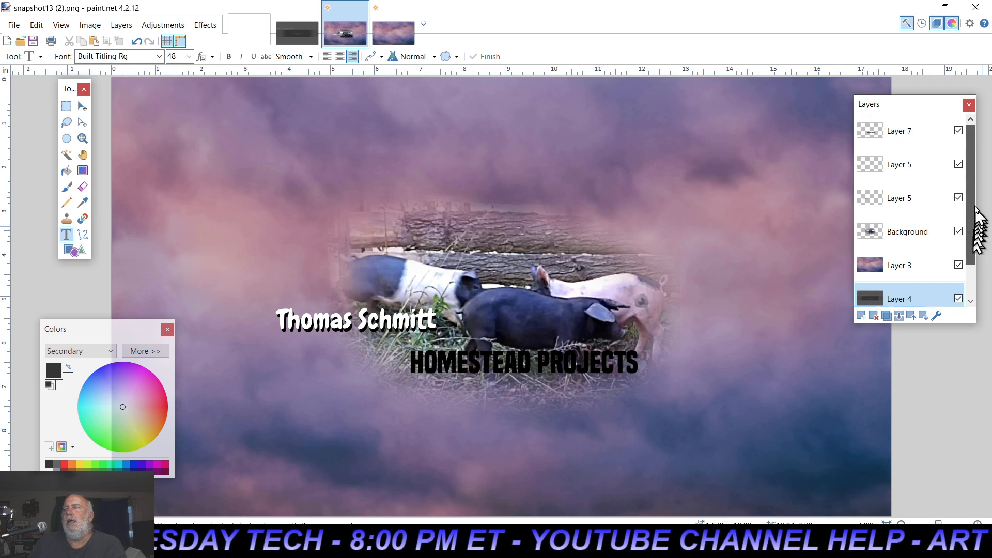
- Move HOMESTEAD PROJECTS up onto the log above the pigs, then briefly raise the Layer 4 template to check
click(933, 134)
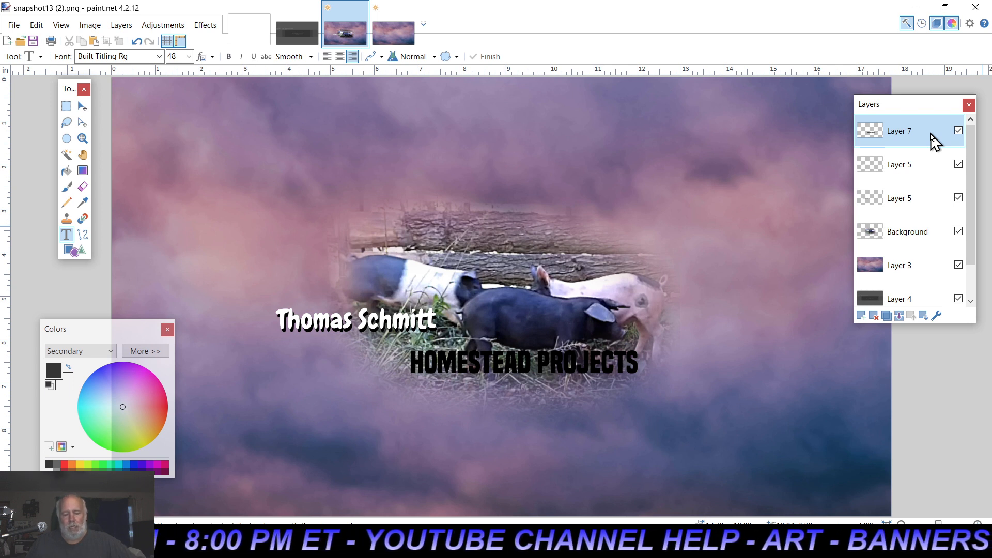
key(ctrl+a)
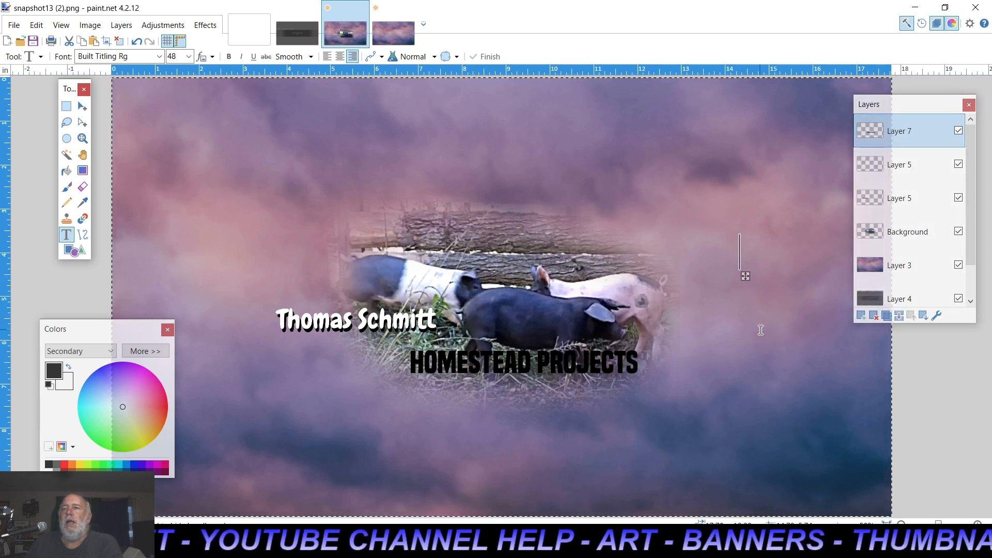
click(82, 107)
drag(720, 222, 722, 110)
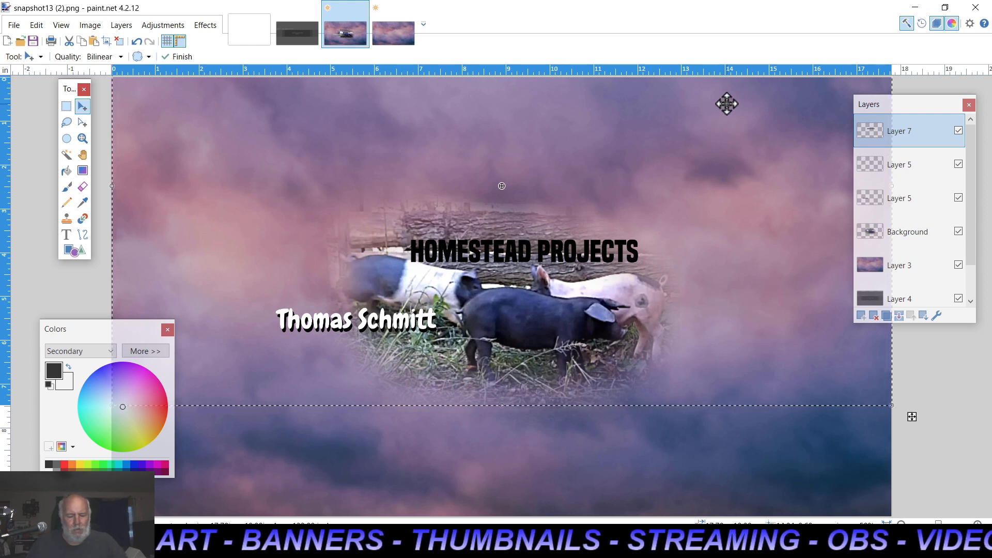
key(ctrl+d)
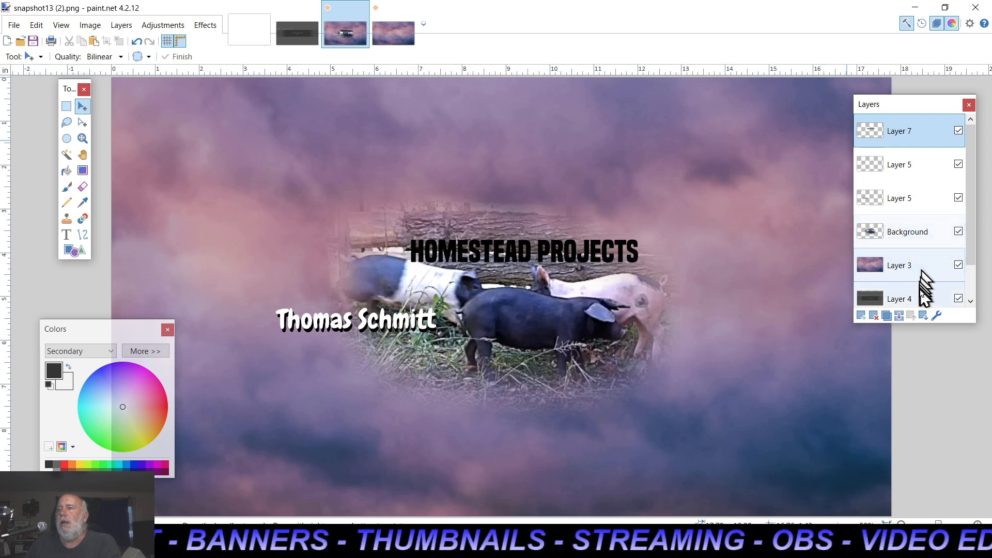
drag(921, 305, 930, 182)
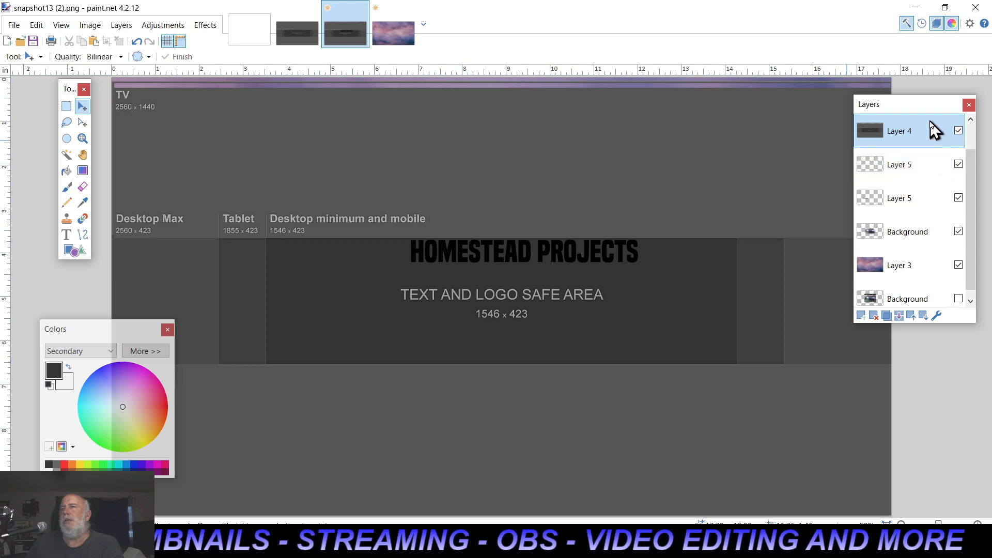
drag(937, 129, 934, 288)
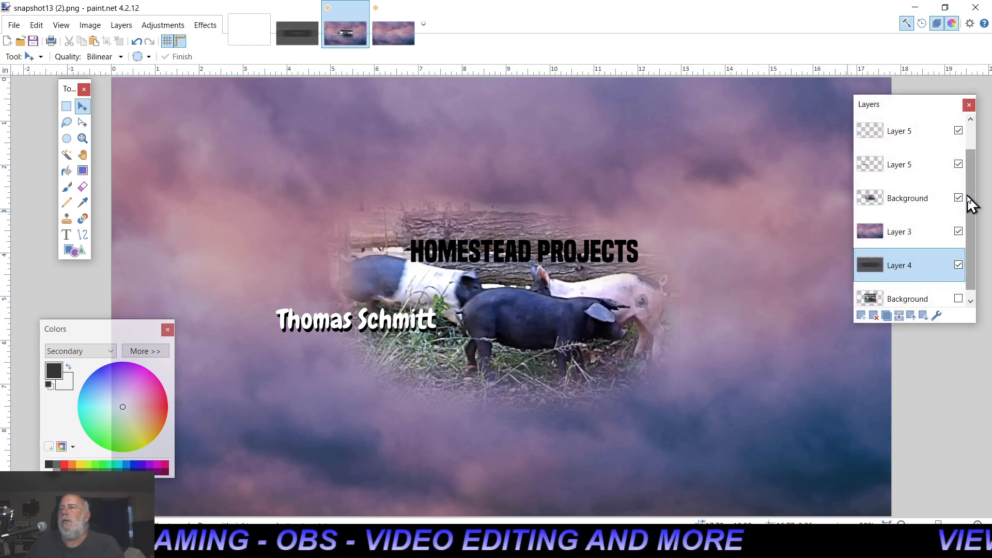
- Duplicate the Layer 7 HOMESTEAD PROJECTS text layer
drag(968, 204, 970, 145)
click(931, 137)
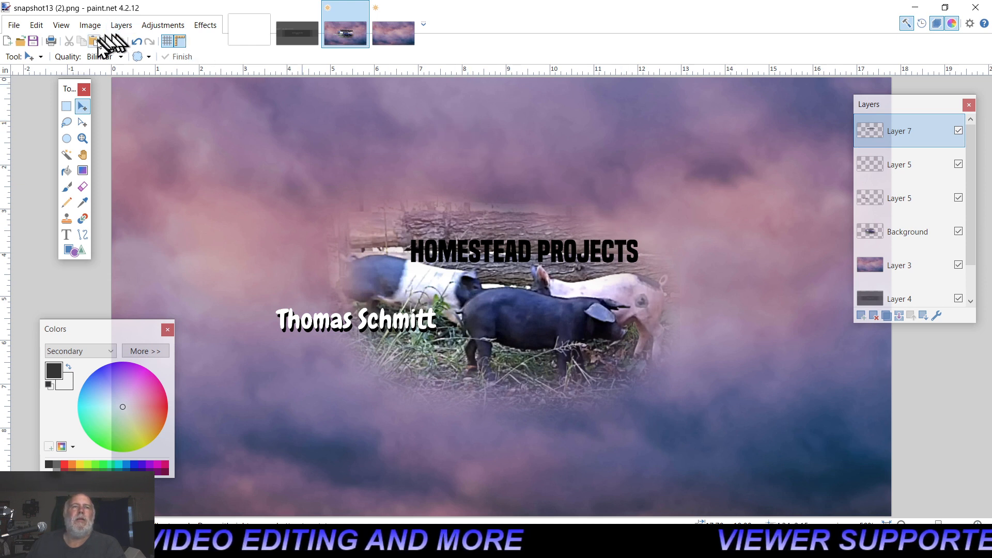
click(121, 26)
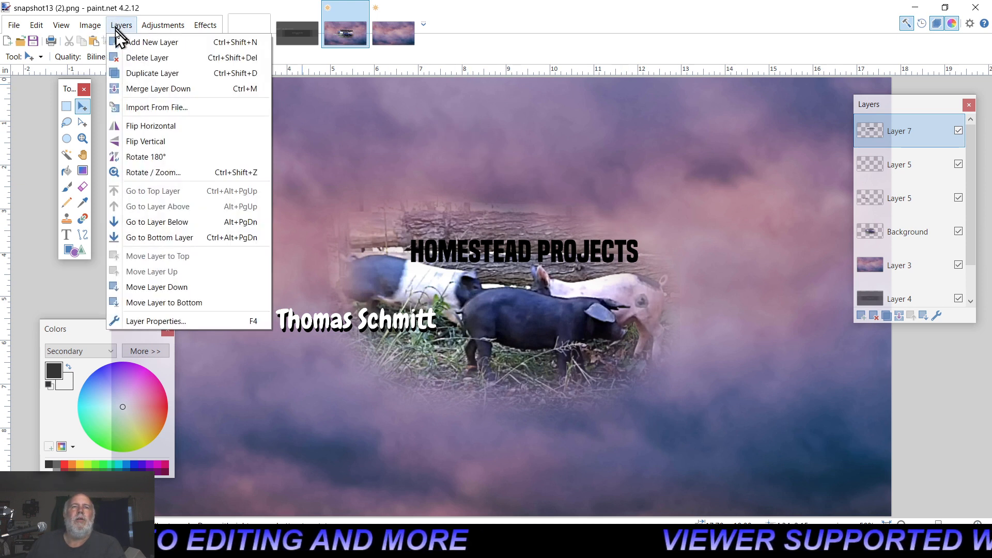
click(133, 74)
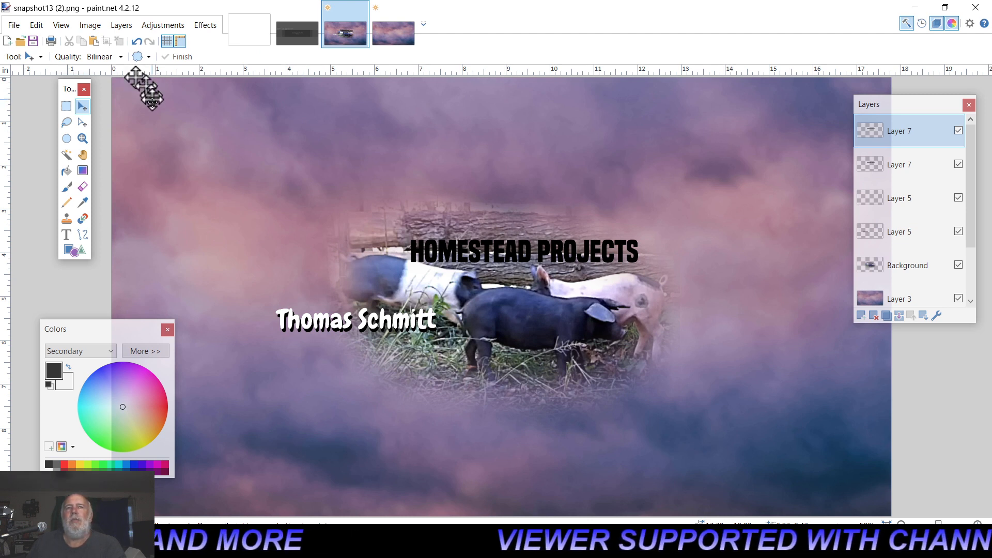
- Recolor the top copy of HOMESTEAD PROJECTS from black to white with the Recolor brush
click(83, 220)
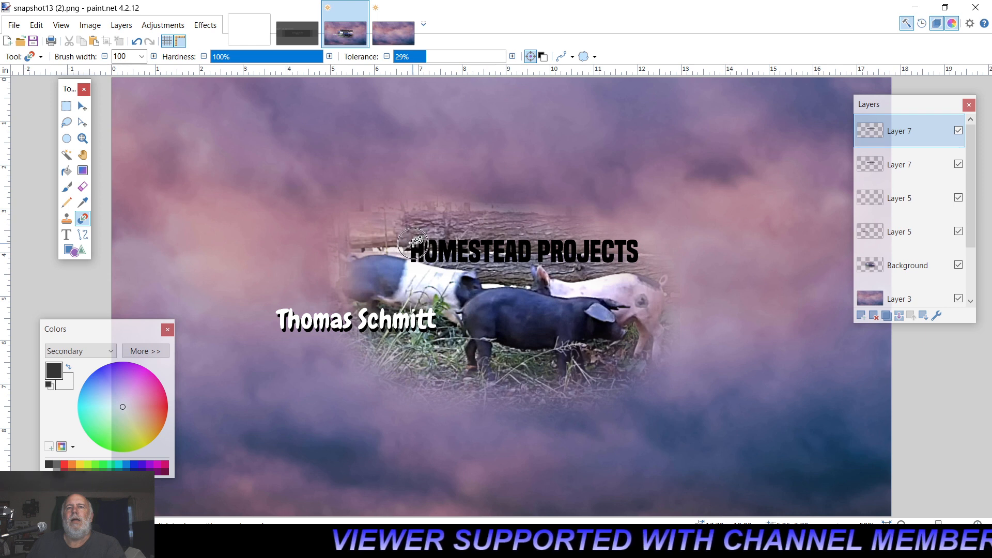
drag(464, 251, 589, 254)
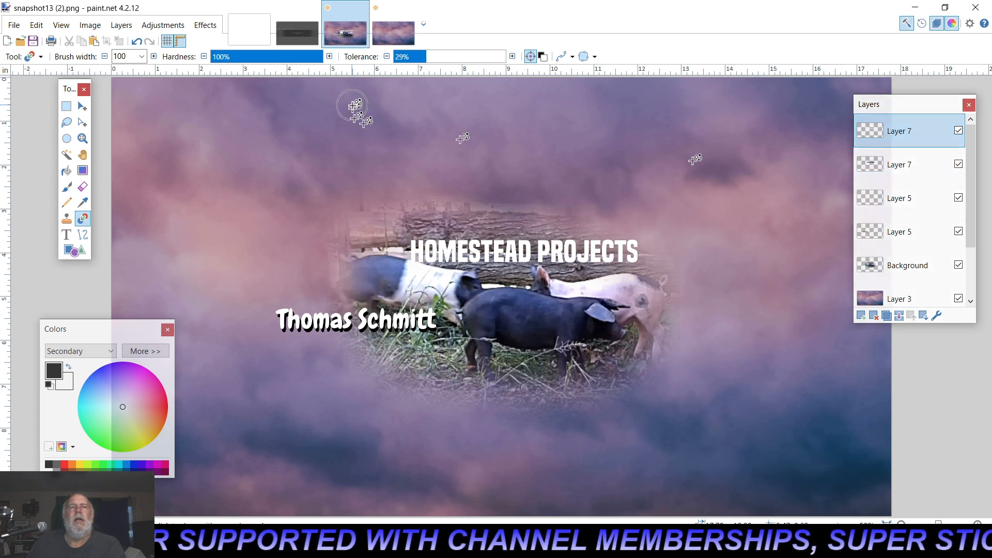
click(83, 124)
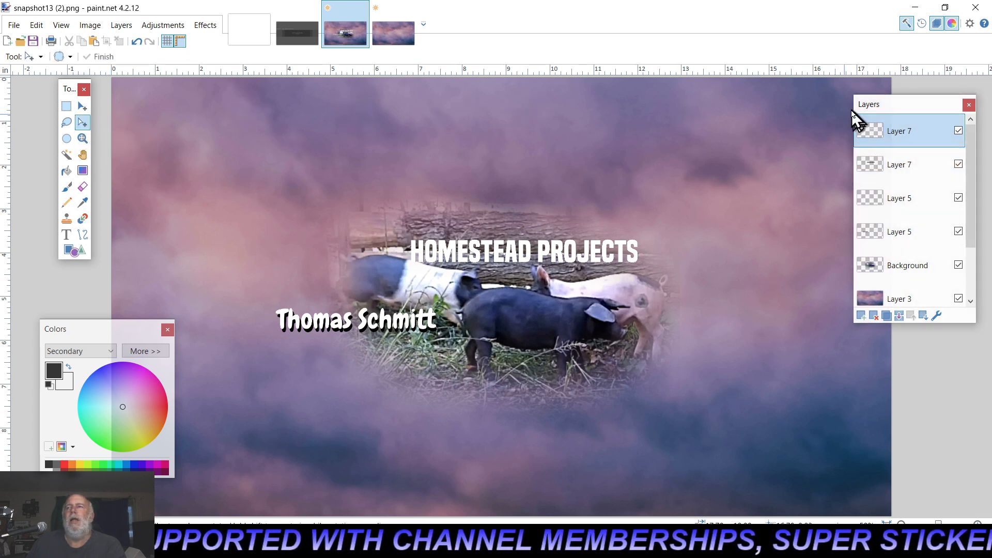
- Put the black title copy above the white one and test small offsets, undoing each
drag(935, 171, 933, 139)
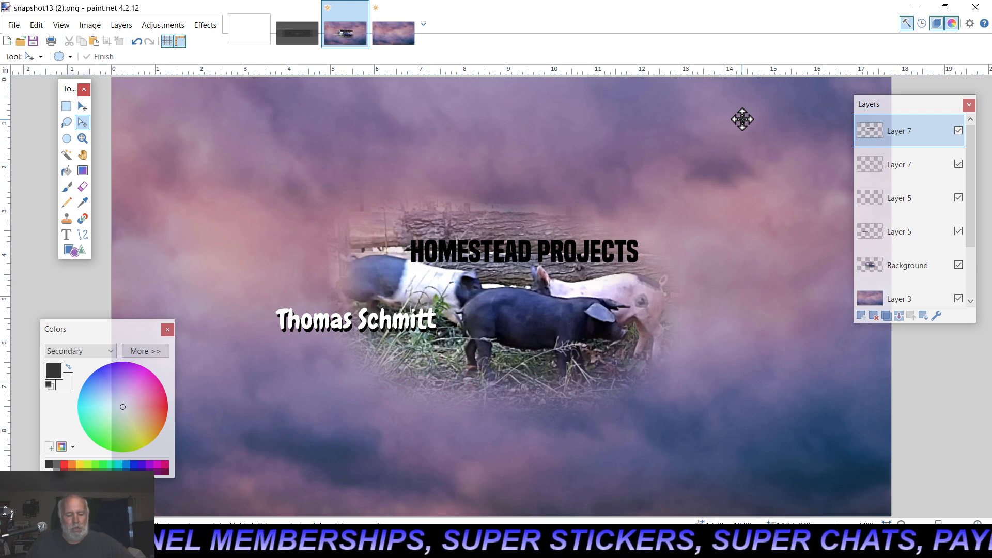
drag(742, 119, 726, 119)
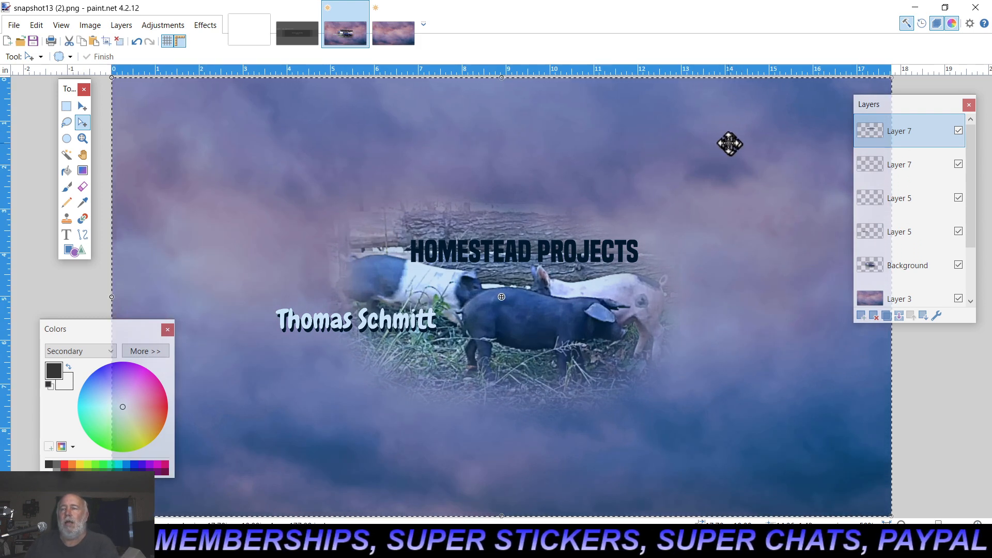
drag(725, 150, 726, 142)
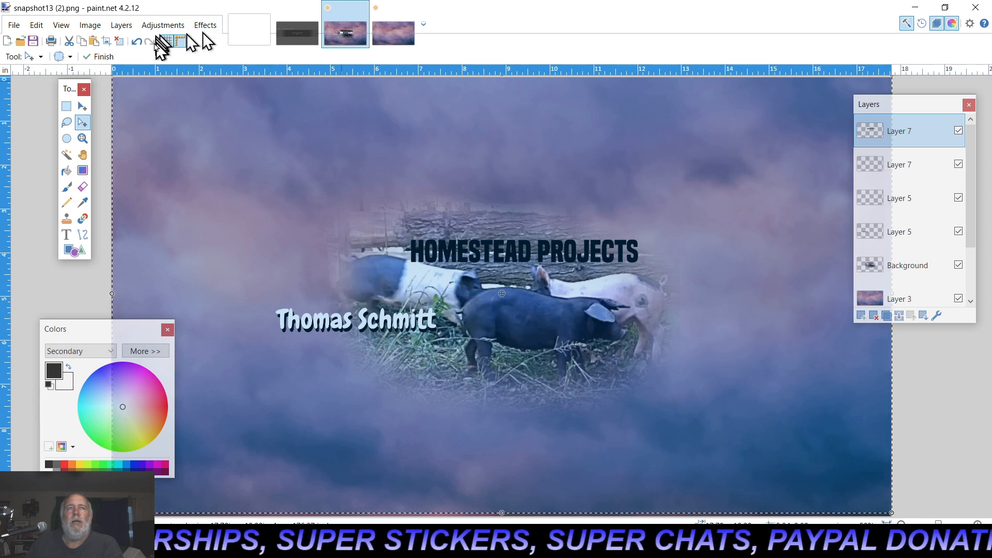
click(137, 43)
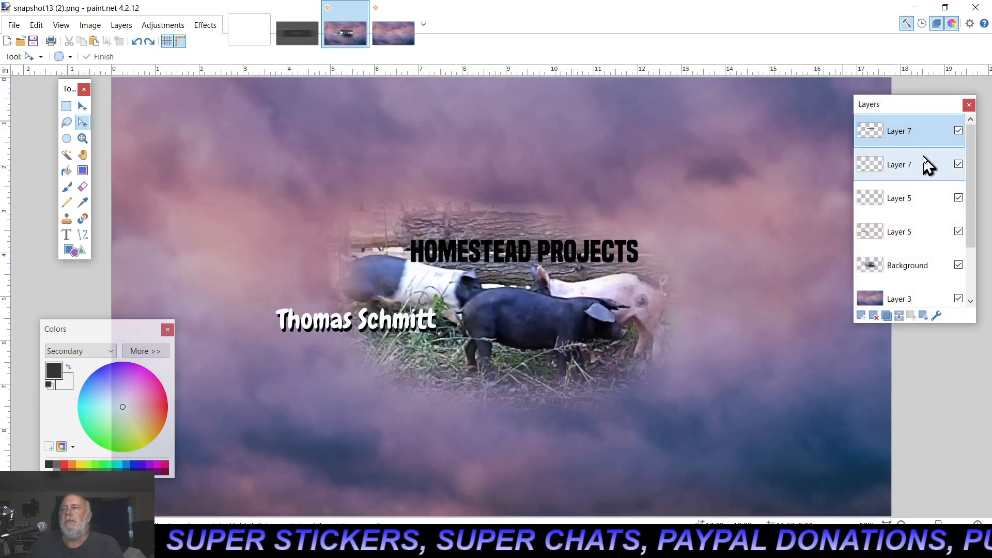
click(644, 158)
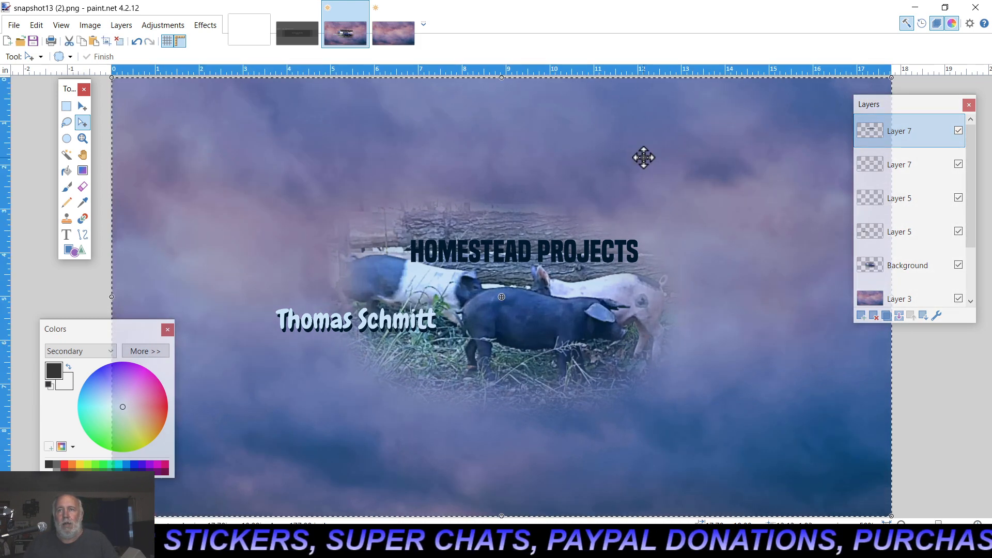
mouse_move(661, 194)
mouse_down()
mouse_move(693, 196)
mouse_move(650, 190)
mouse_up()
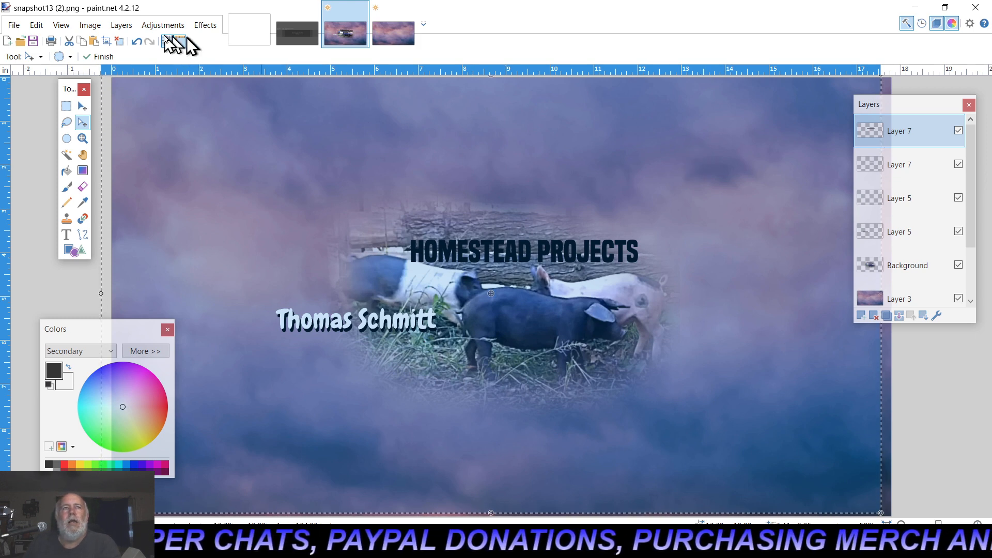
click(137, 41)
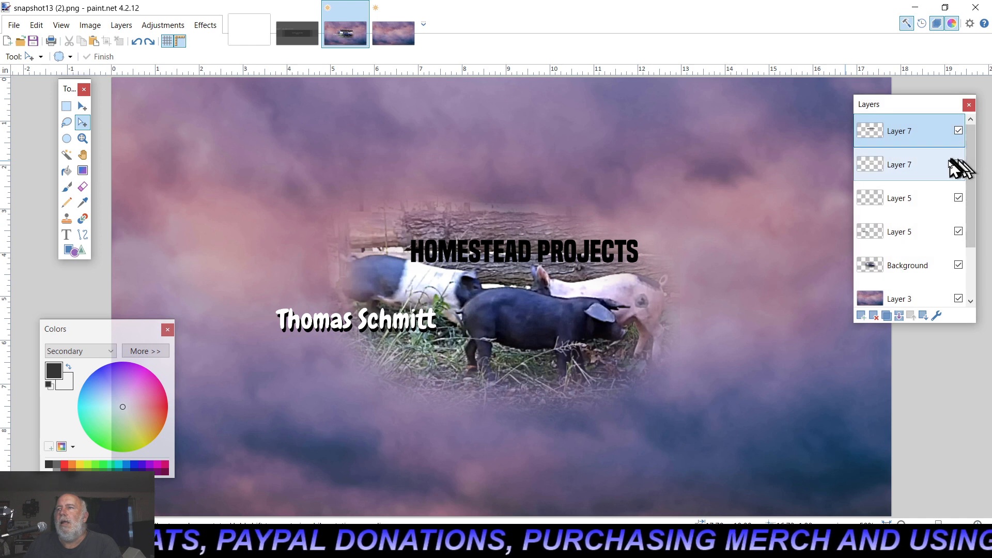
click(959, 132)
click(959, 131)
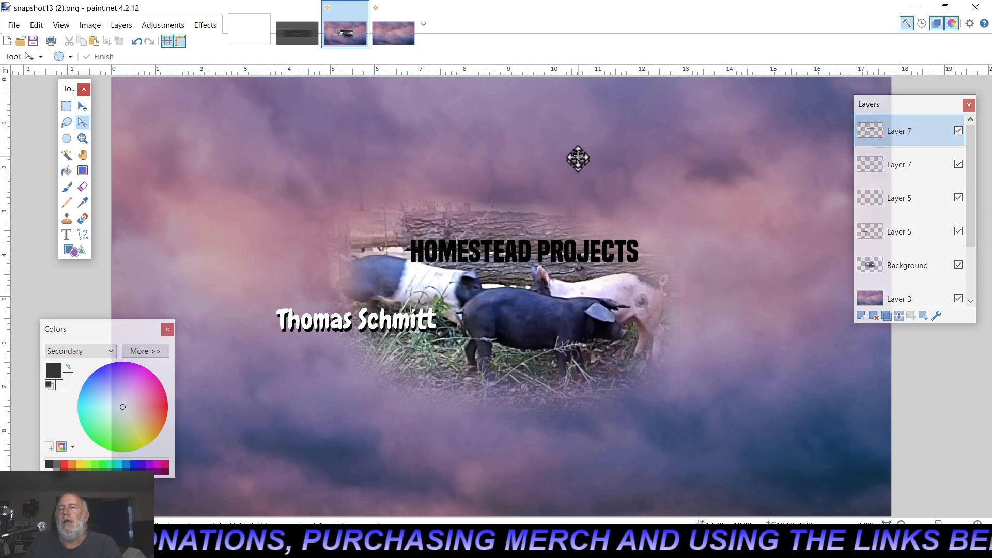
- Nudge the black HOMESTEAD PROJECTS copy a few pixels right and down for a two-tone shadow
key(ctrl+a)
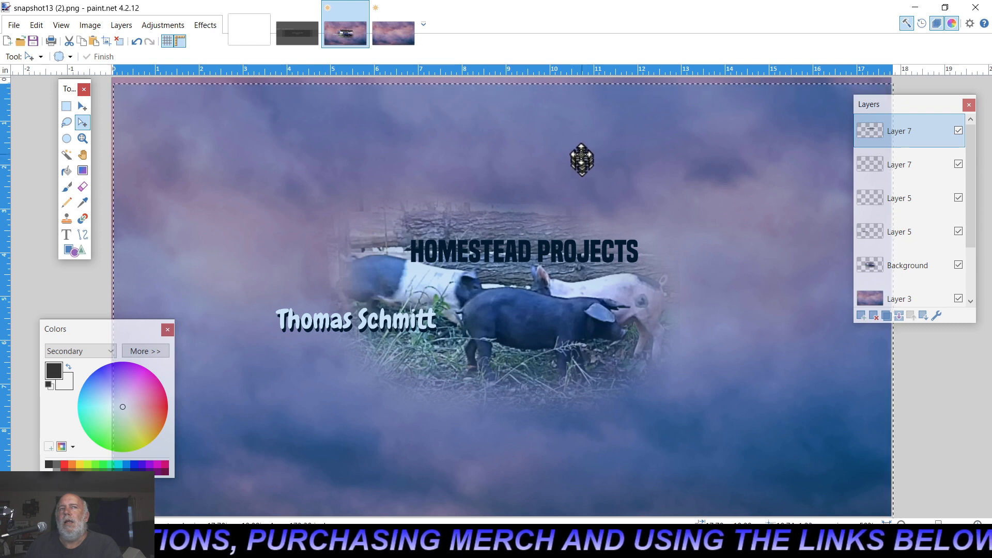
drag(582, 154, 581, 147)
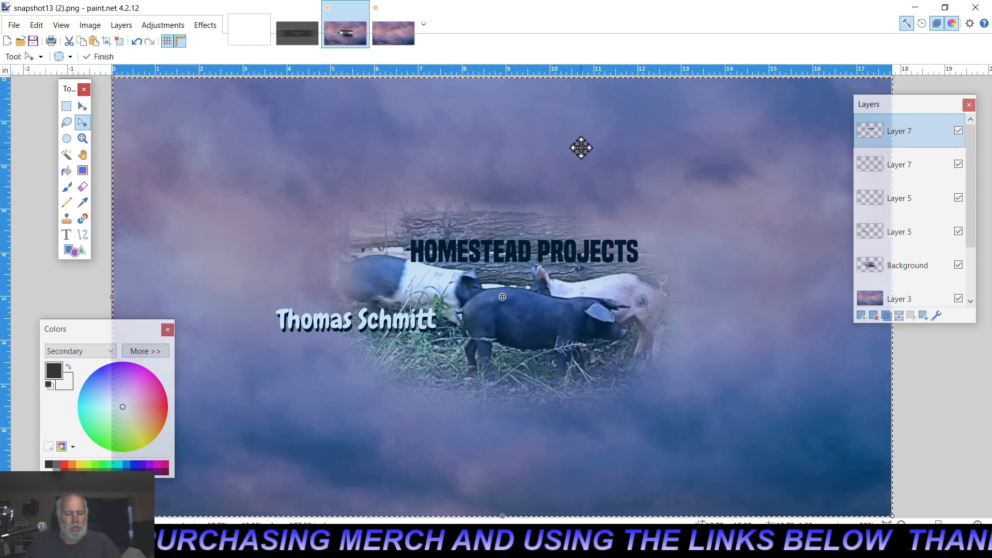
key(ctrl+d)
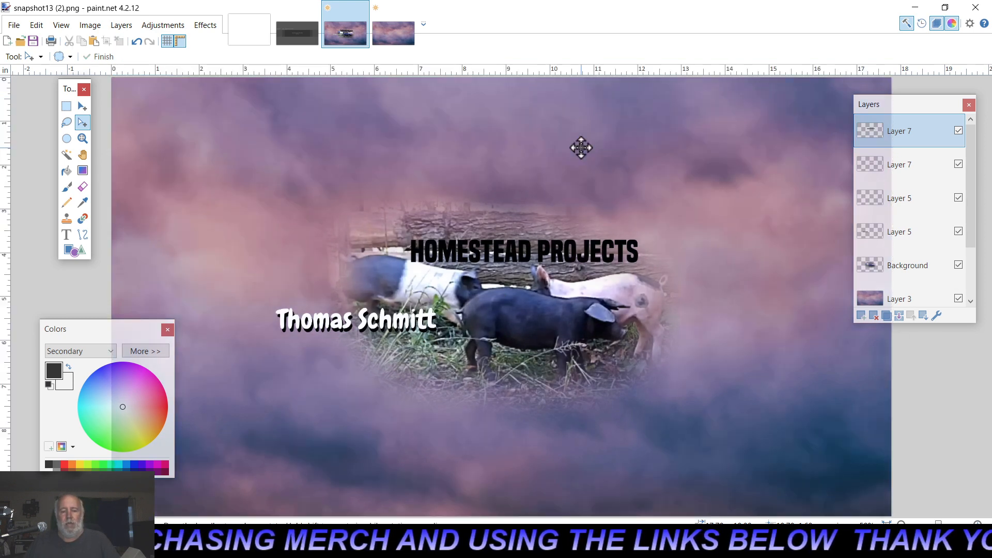
click(83, 107)
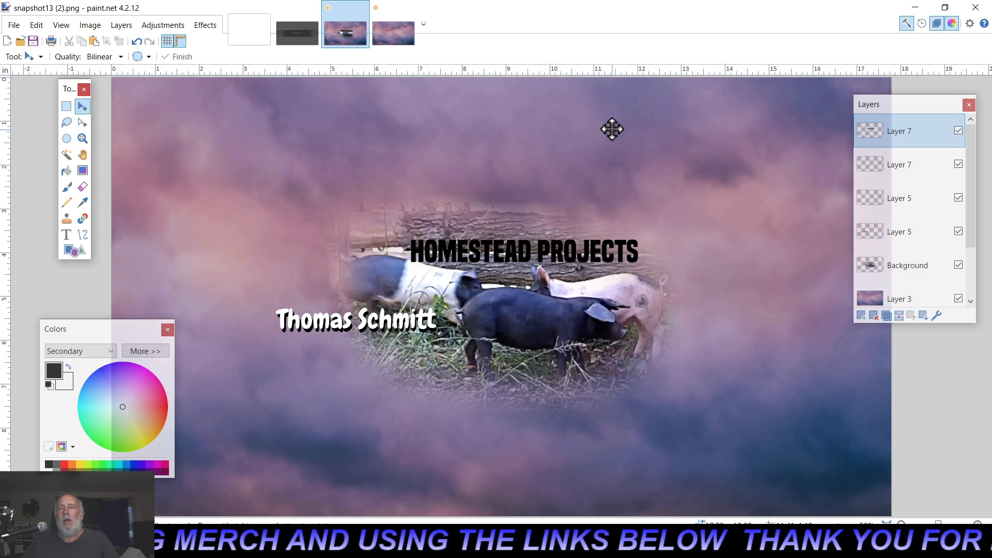
key(ctrl+a)
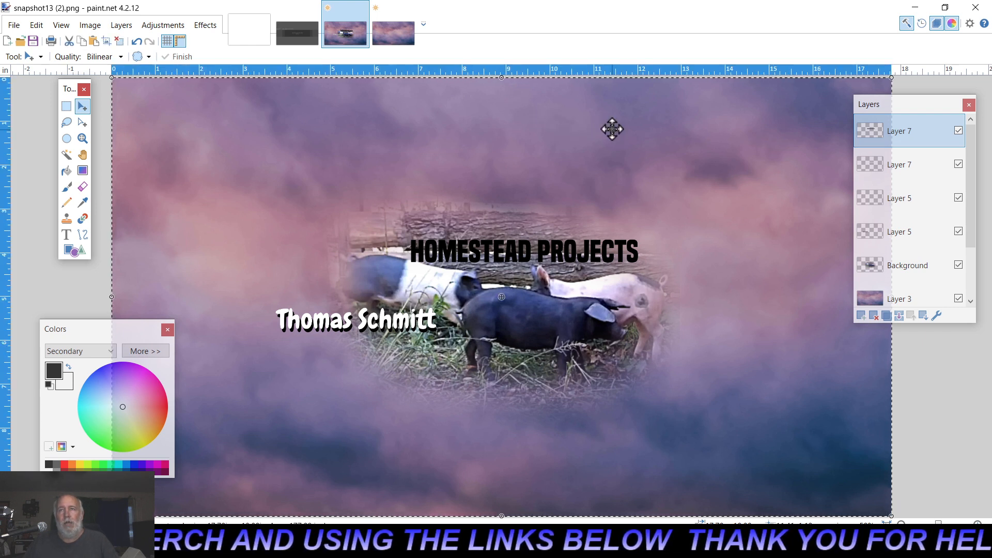
drag(649, 199, 648, 198)
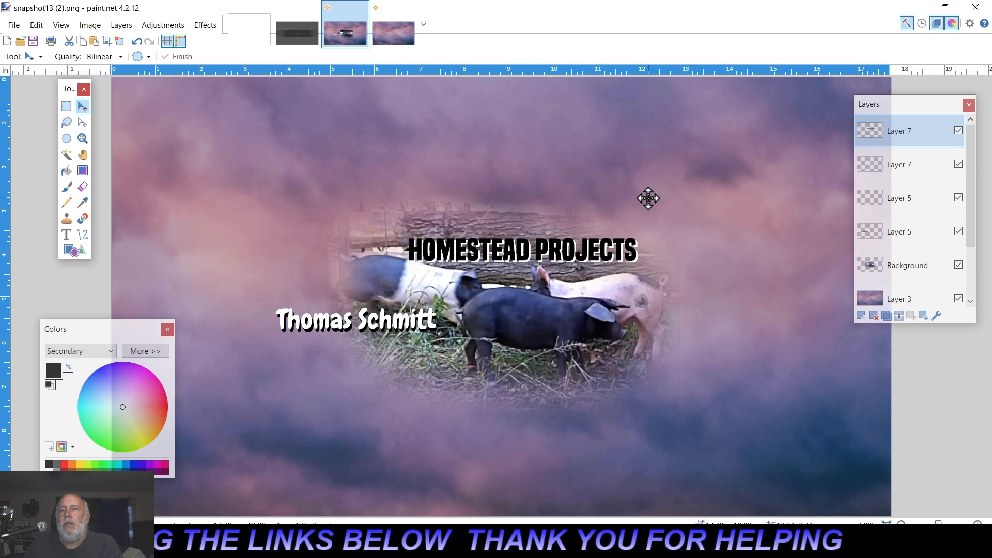
drag(649, 198, 653, 201)
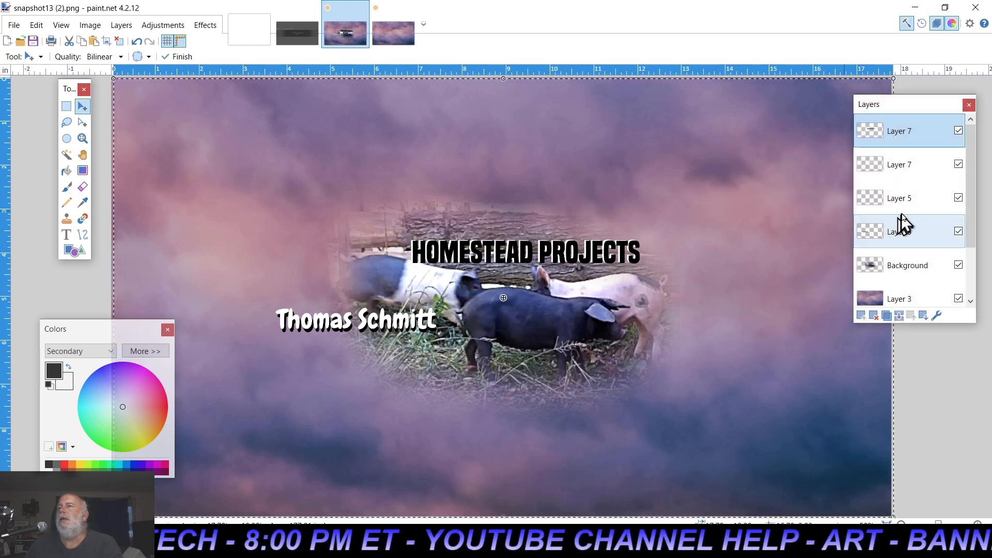
click(935, 203)
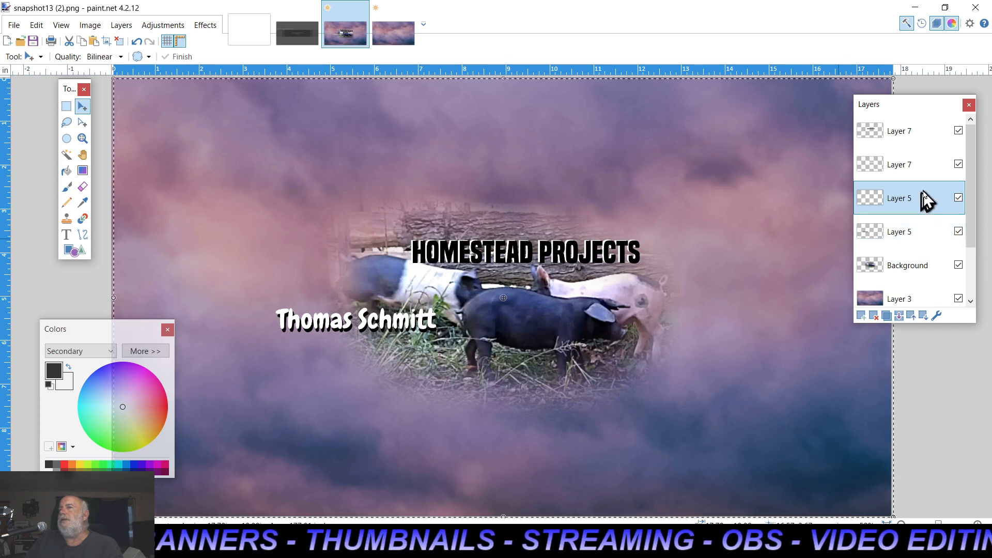
- Merge the white Thomas Schmitt text and its black shadow, move Layer 5 to the top, and select all
click(958, 198)
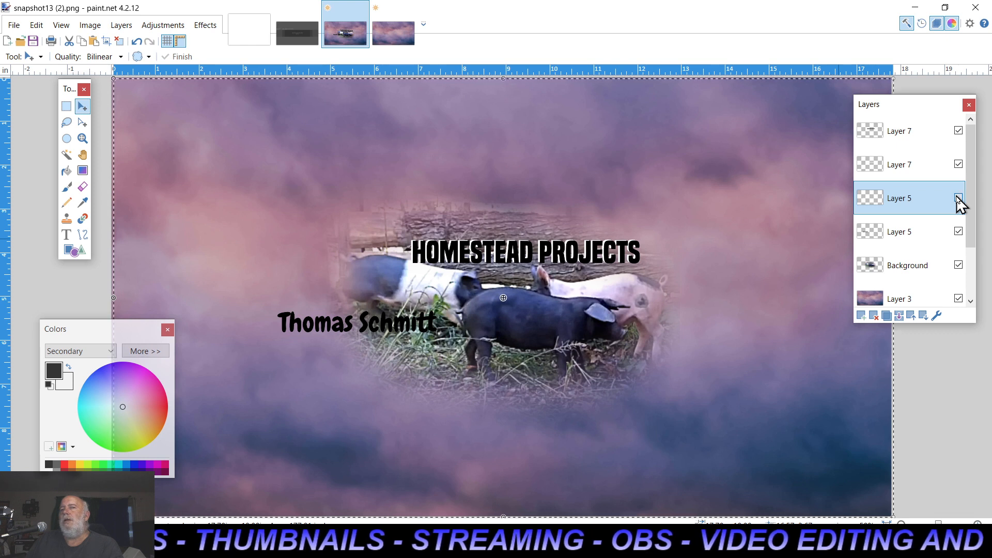
click(958, 198)
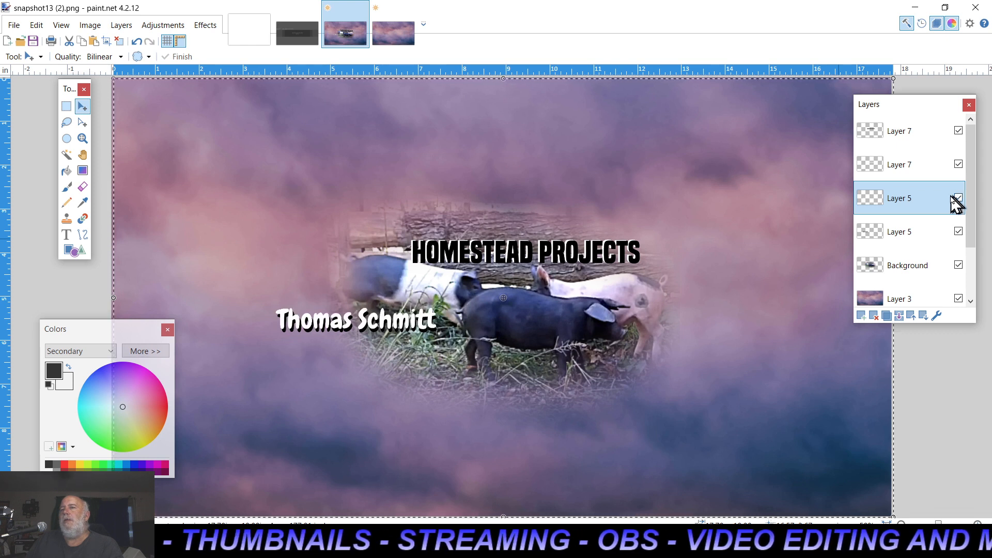
click(959, 231)
click(959, 232)
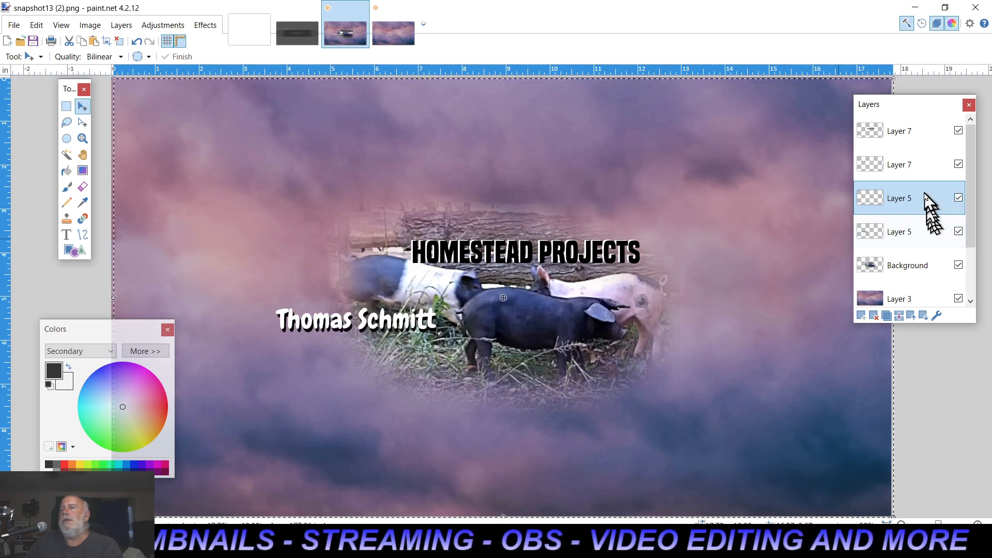
click(899, 316)
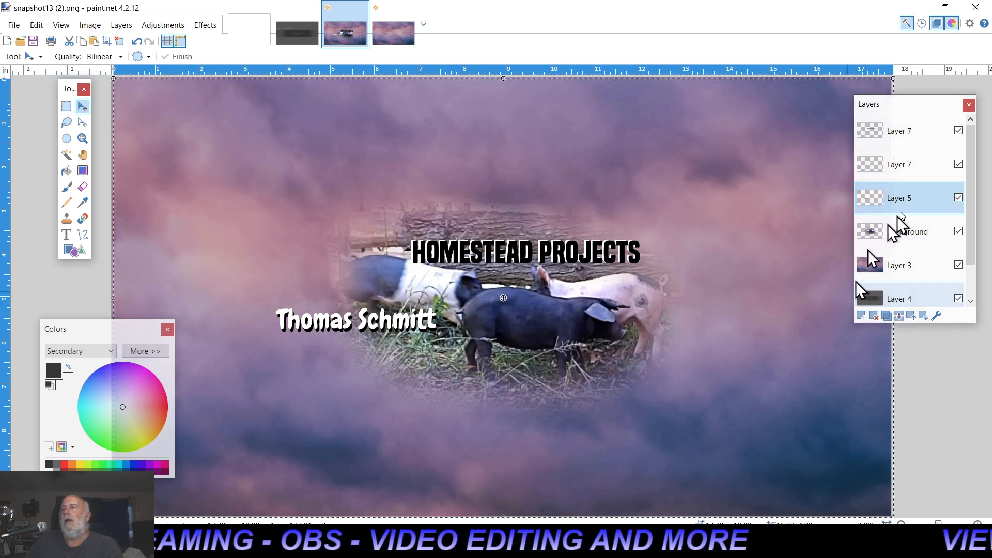
drag(930, 215, 930, 134)
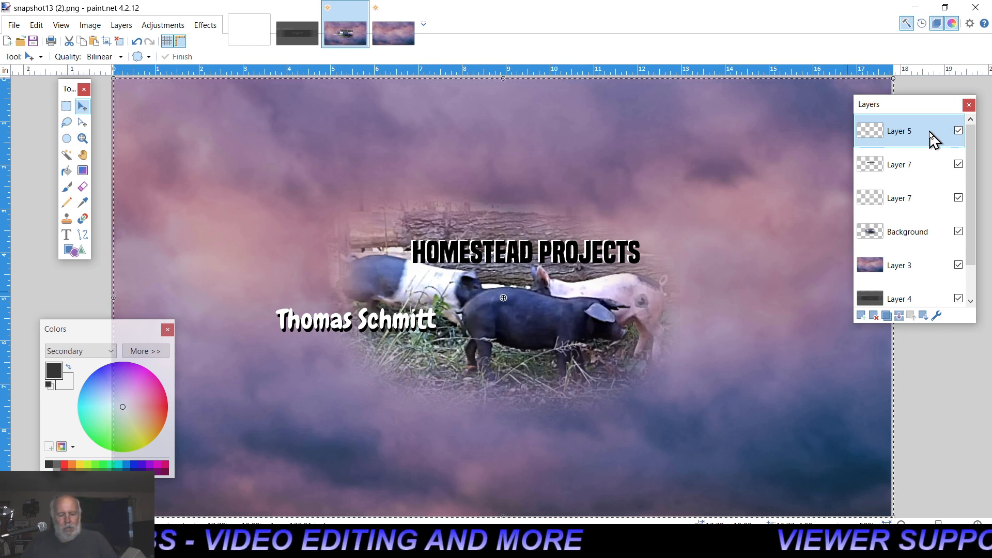
key(ctrl+d)
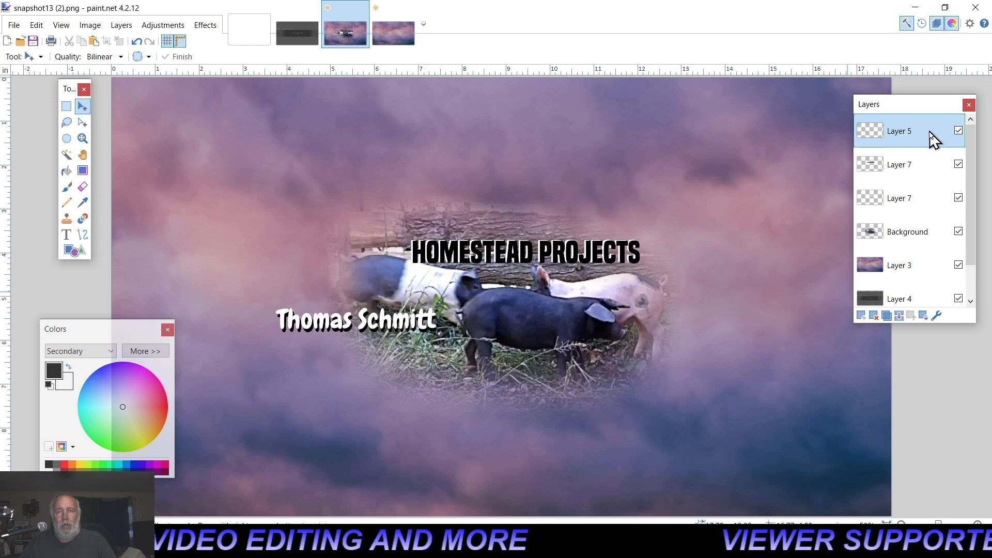
key(ctrl+a)
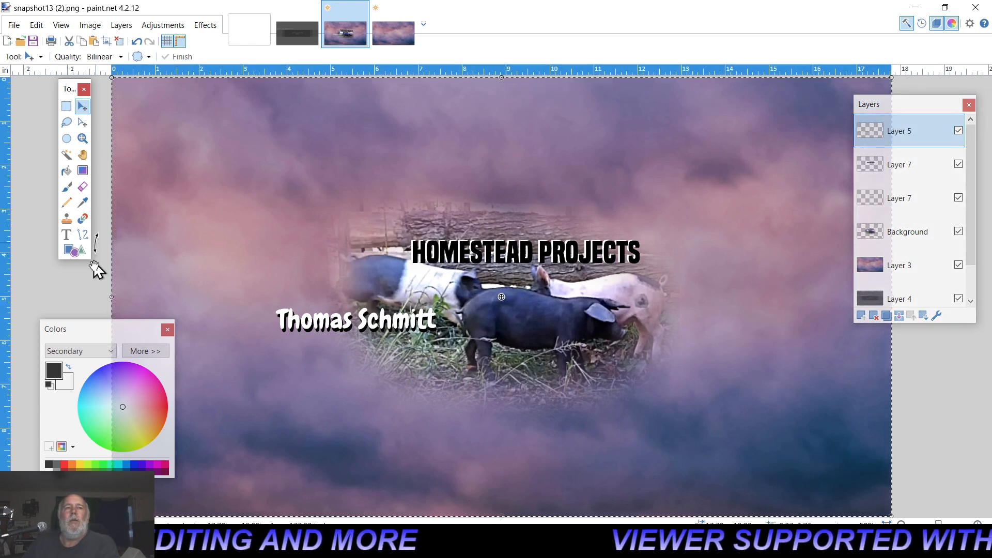
drag(99, 300, 87, 377)
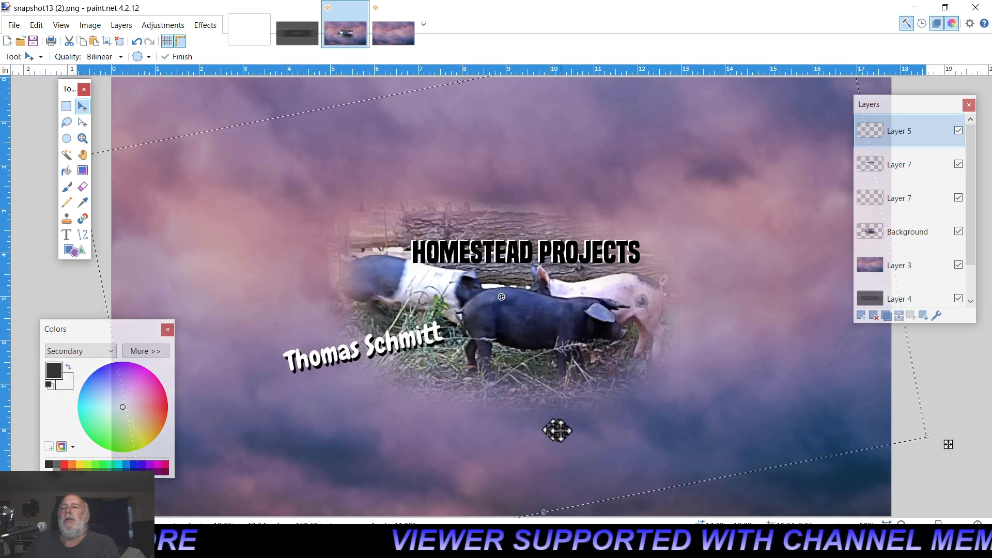
drag(558, 429, 573, 373)
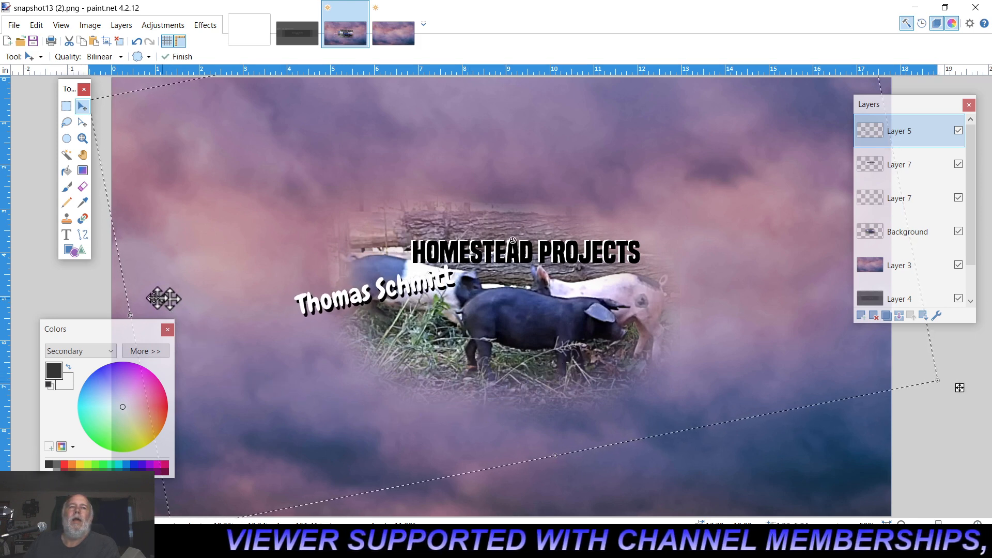
drag(108, 280, 106, 332)
drag(362, 406, 355, 432)
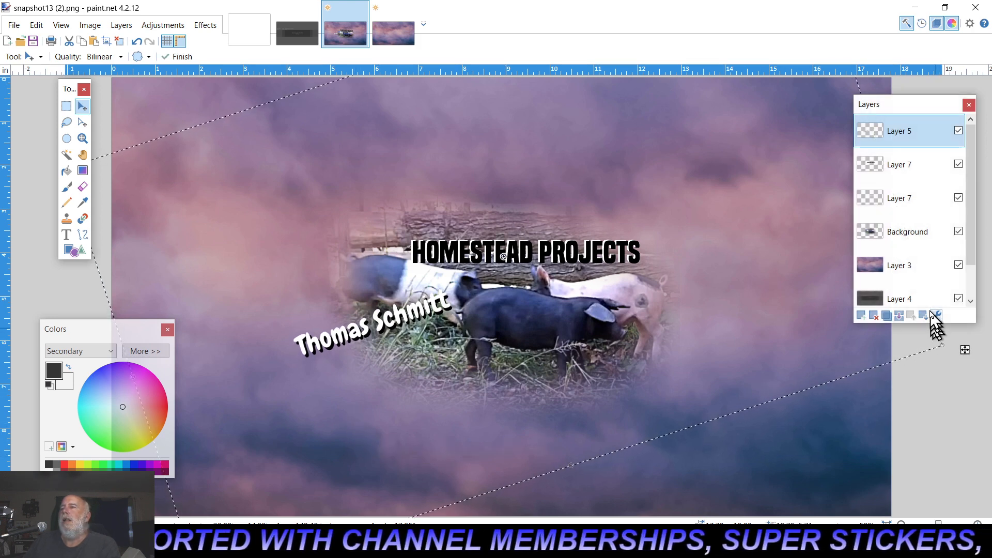
drag(924, 305, 931, 132)
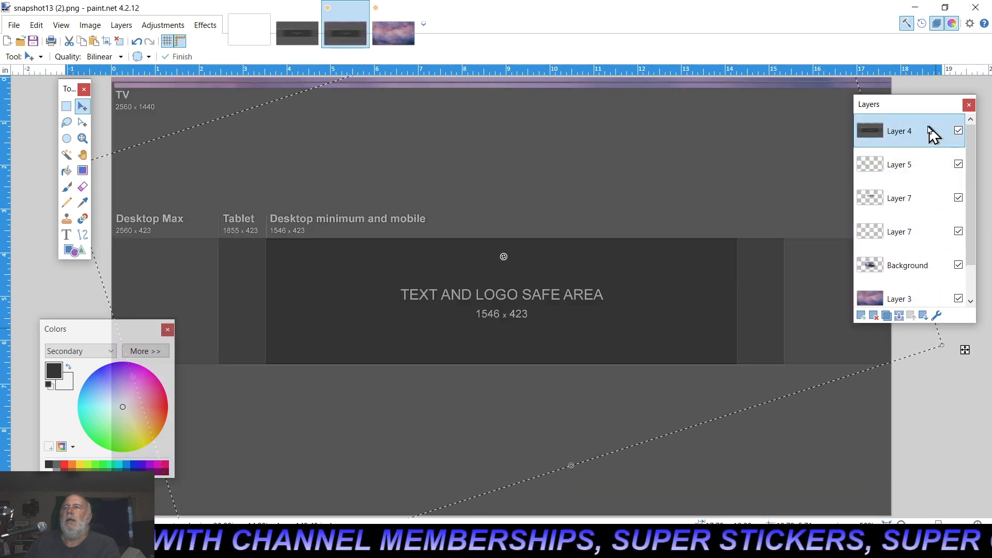
- Preview Layer 4 at about 121 opacity, cancel, and return Layer 4 to the bottom of the stack
click(937, 316)
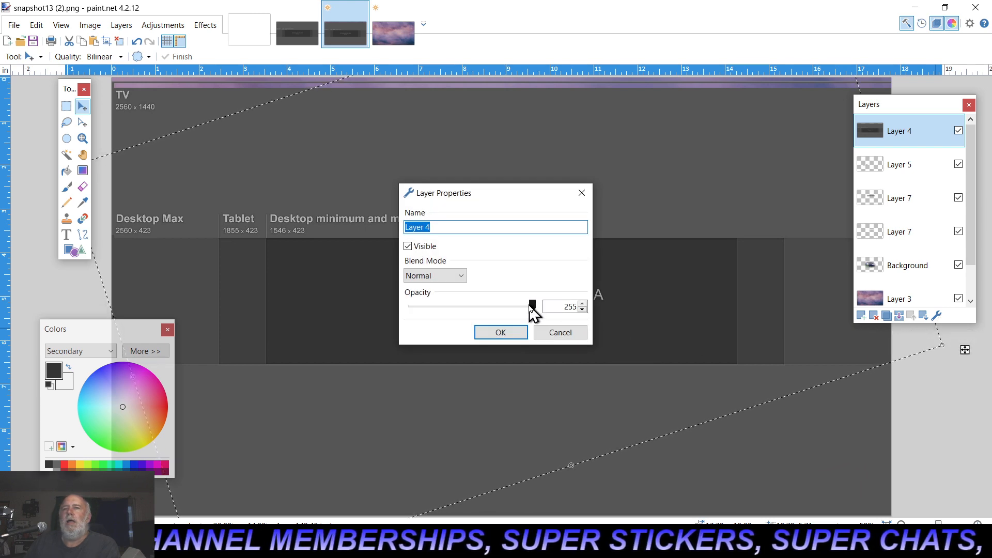
drag(532, 306, 469, 310)
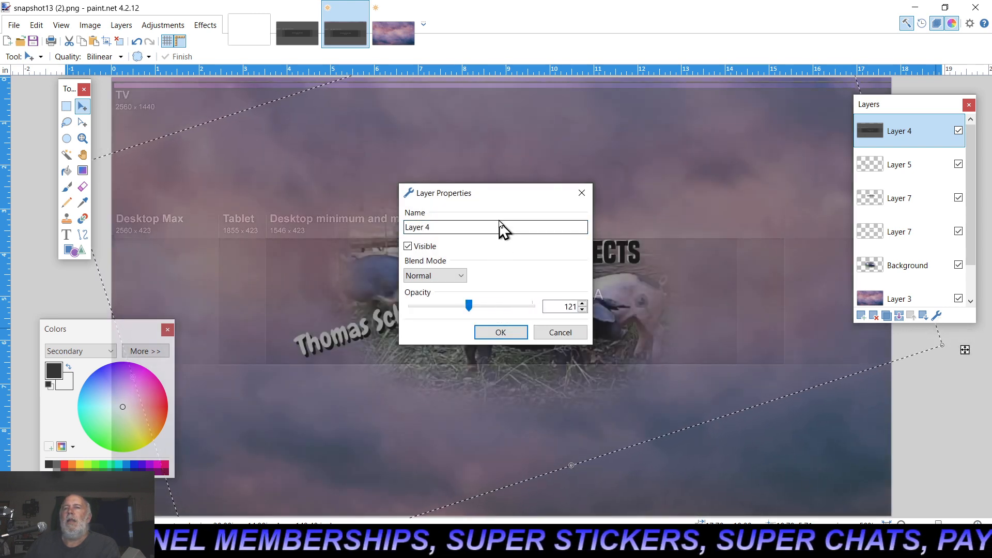
drag(500, 195, 743, 314)
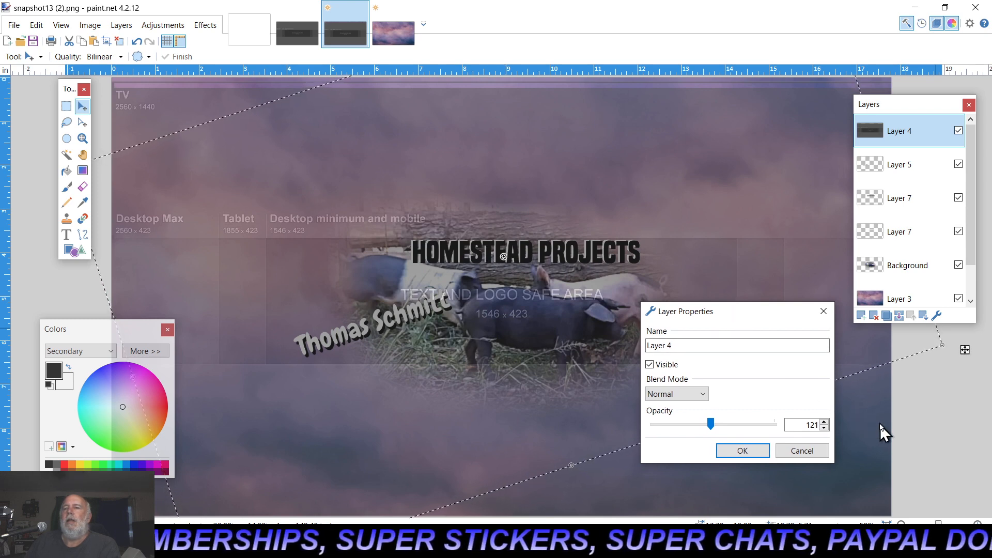
click(788, 452)
drag(936, 136, 950, 314)
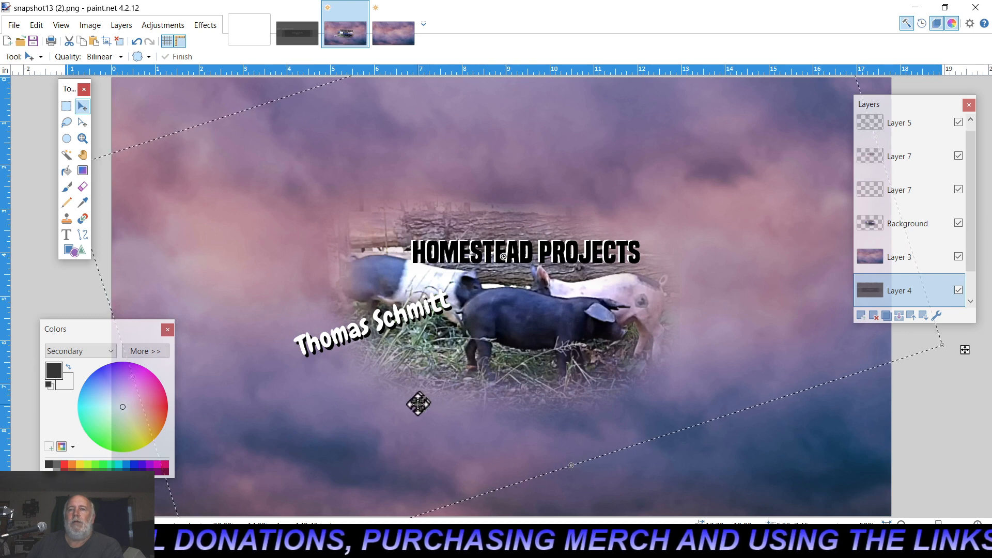
drag(423, 406, 472, 405)
click(136, 41)
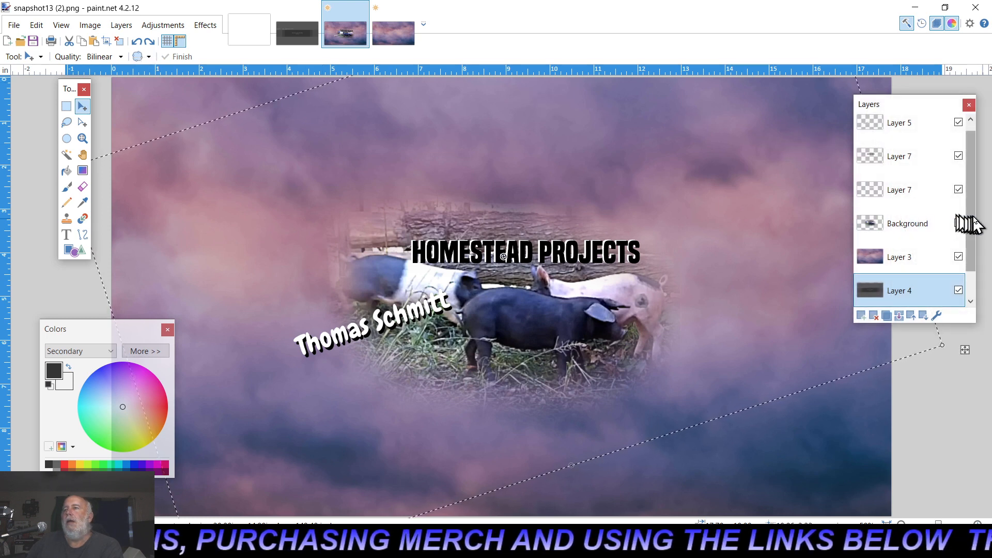
drag(975, 221, 970, 215)
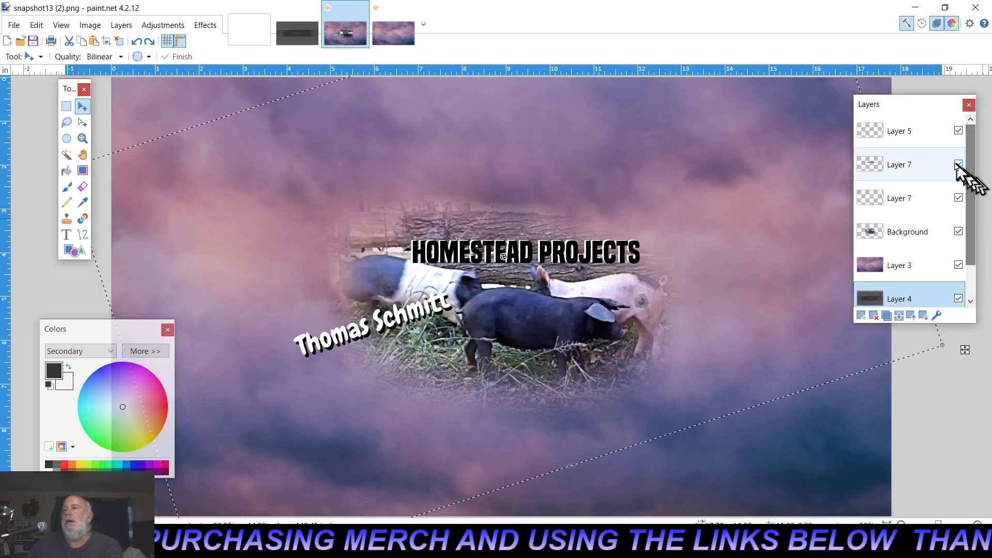
click(931, 145)
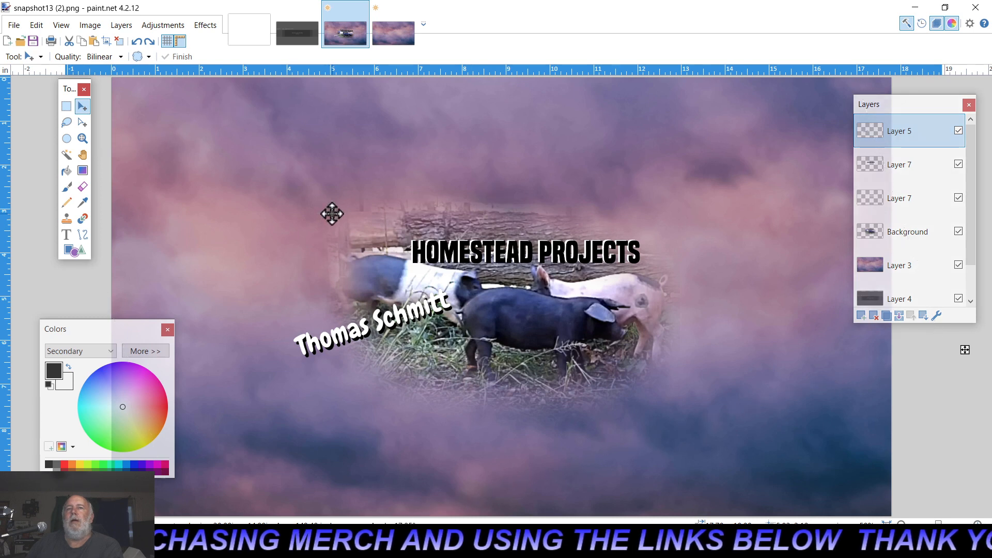
drag(332, 212, 385, 222)
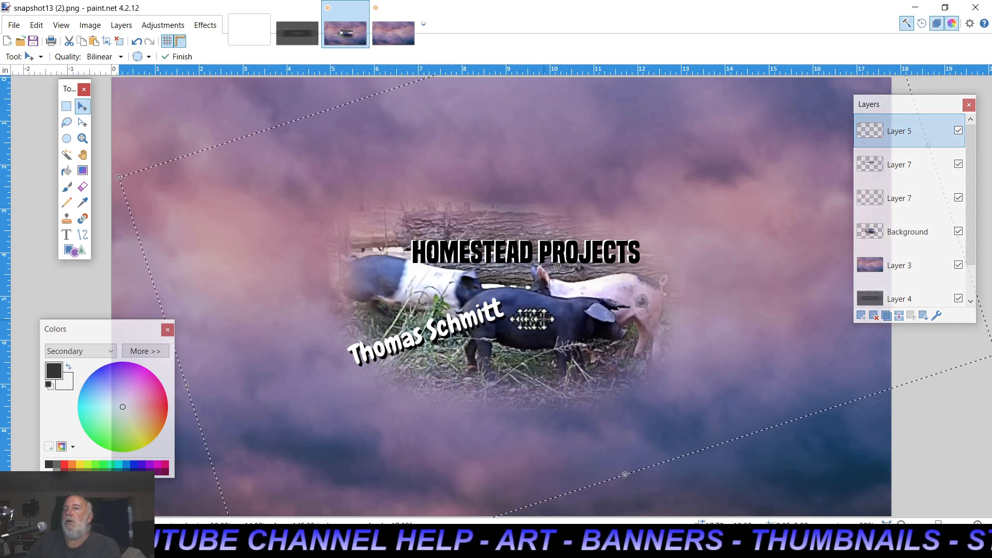
- Toggle each layer's visibility to check its contents, leaving the purple cloud Layer 3 hidden
click(960, 132)
click(959, 132)
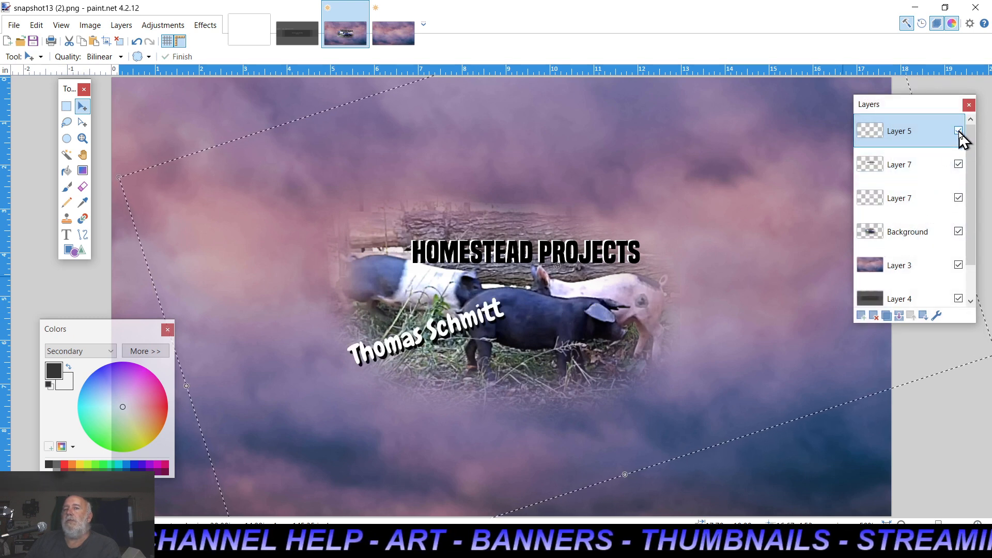
click(960, 165)
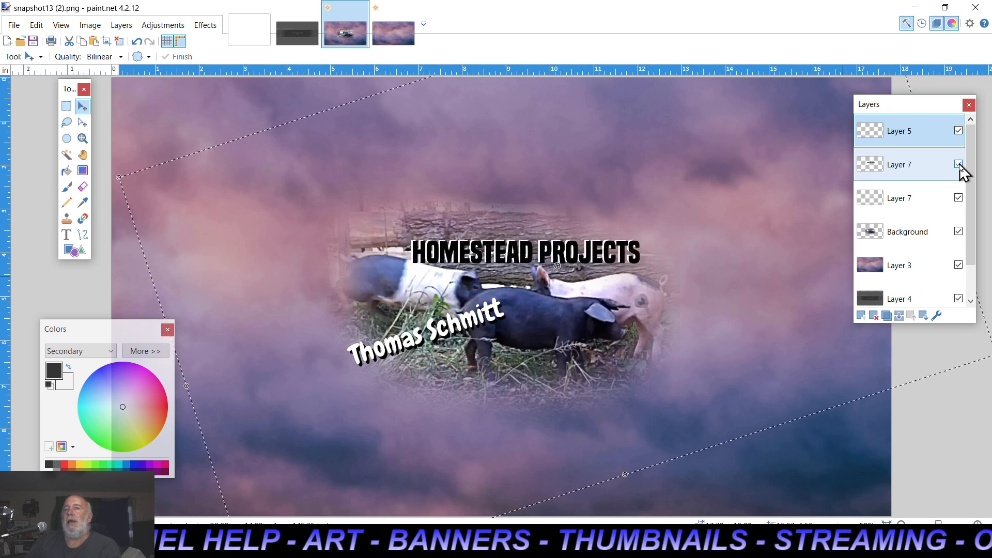
click(960, 199)
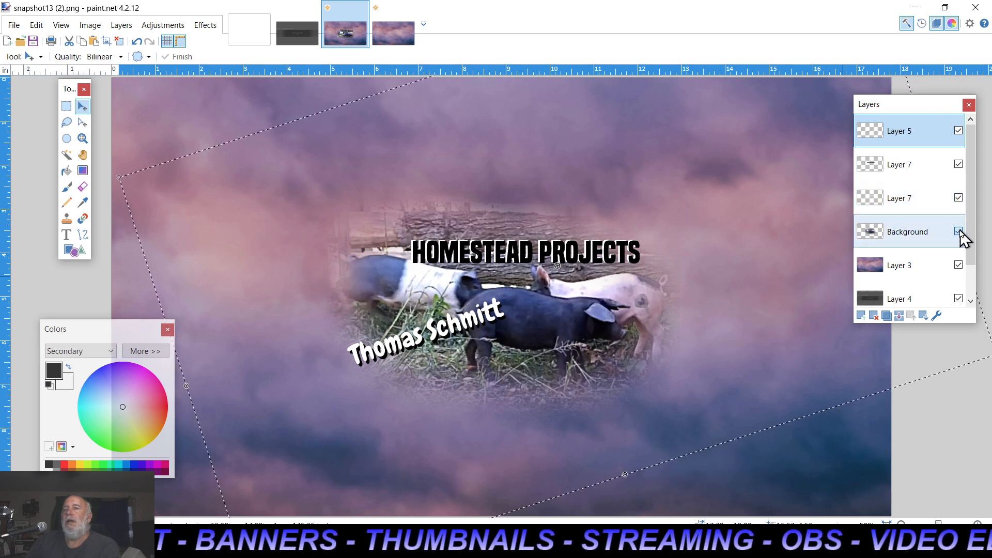
click(959, 232)
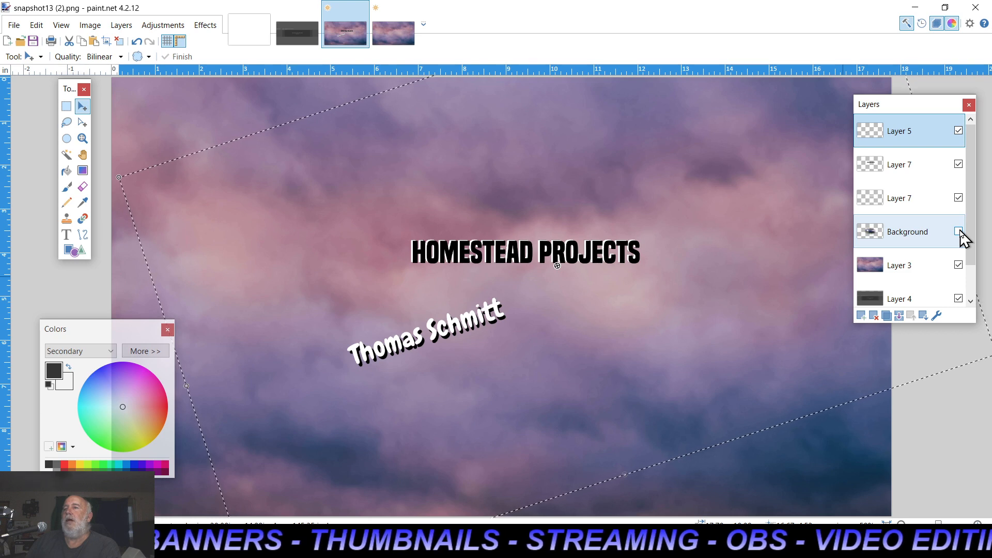
click(960, 232)
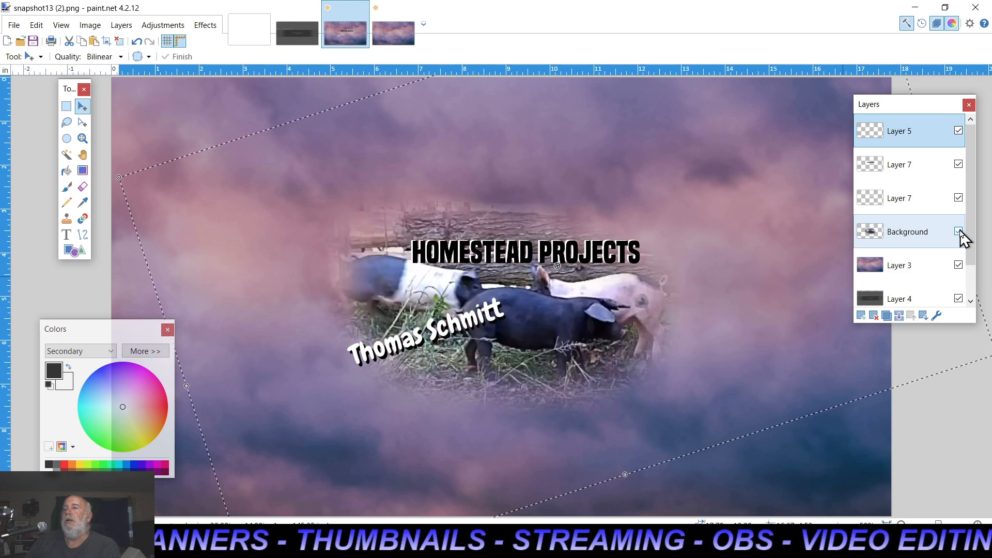
click(960, 265)
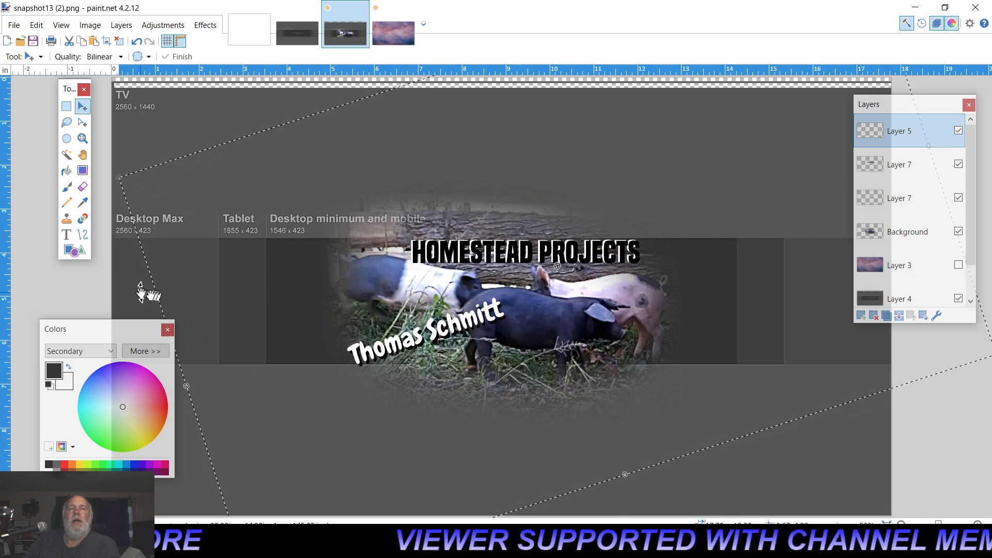
drag(133, 284, 122, 150)
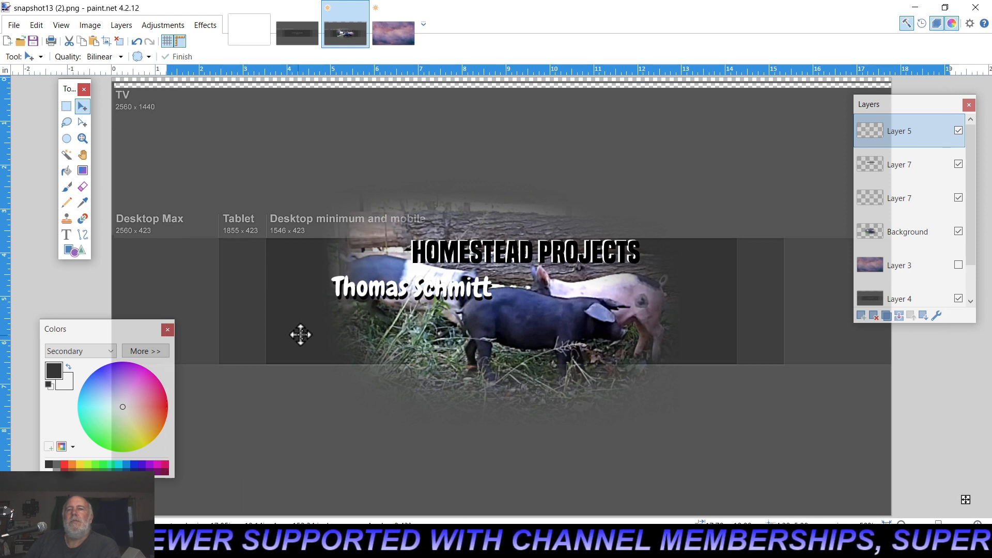
drag(301, 333, 405, 300)
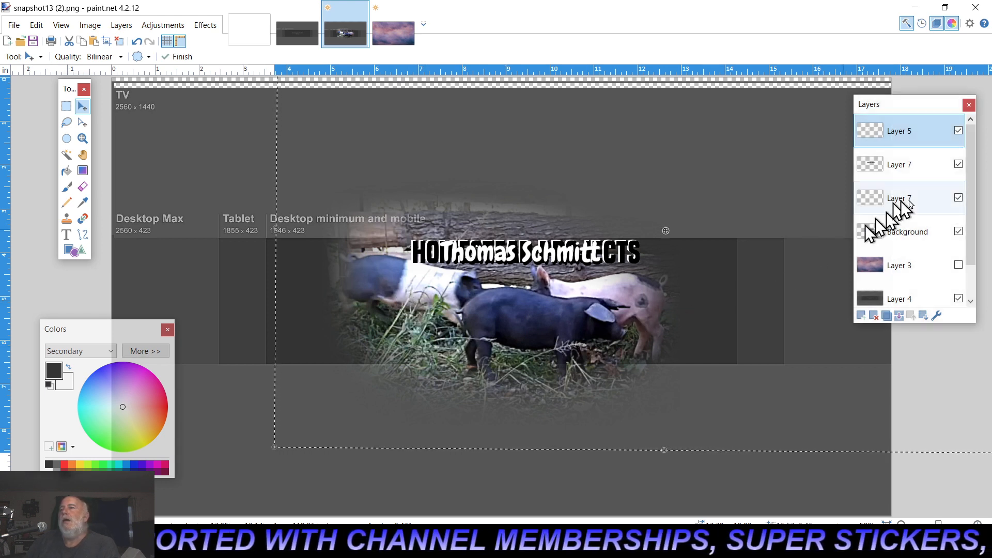
drag(925, 176, 919, 135)
click(920, 136)
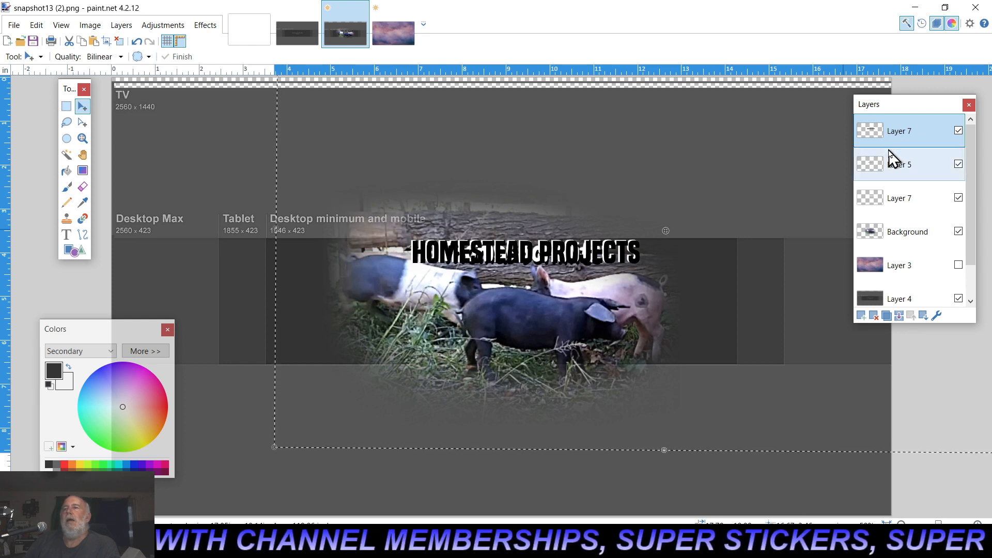
drag(917, 171, 915, 129)
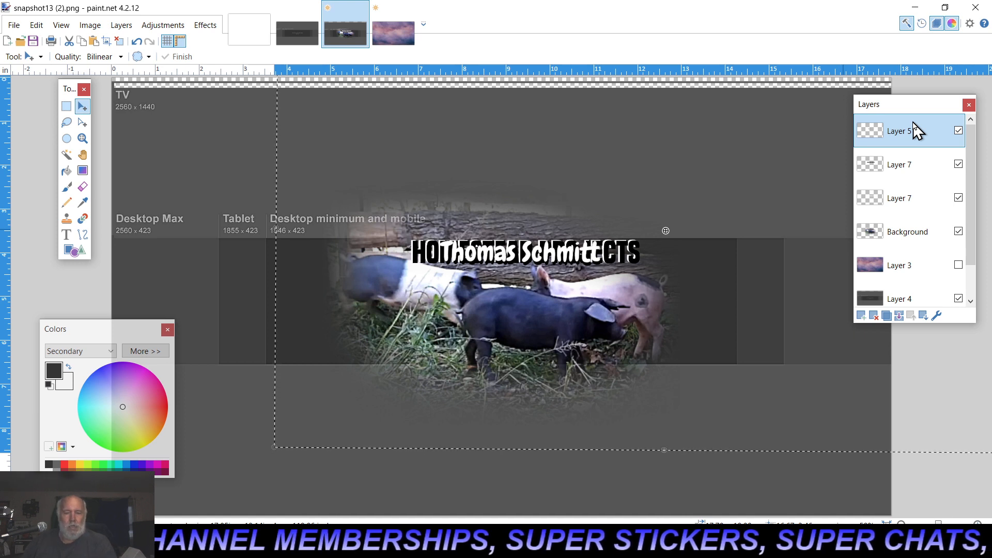
key(ctrl+d)
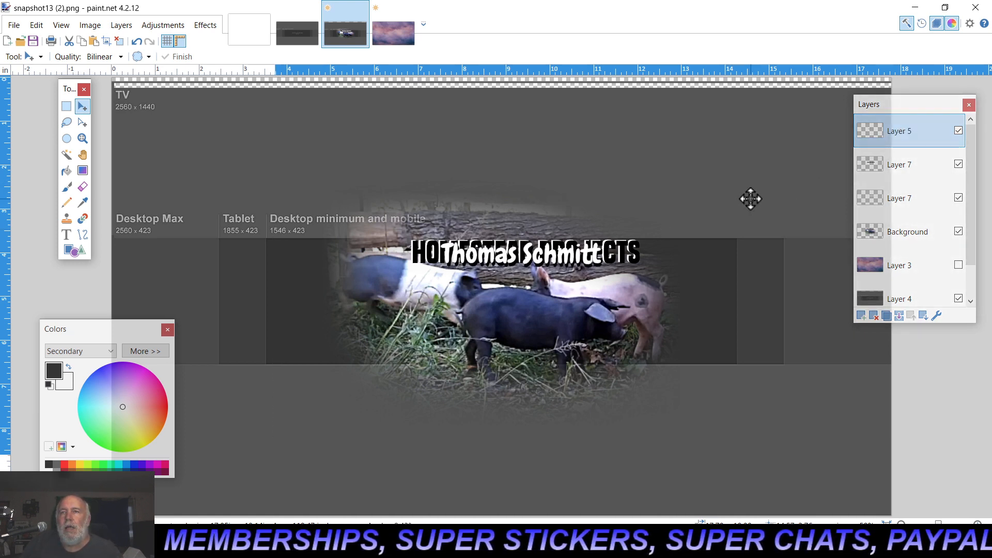
drag(750, 199, 782, 203)
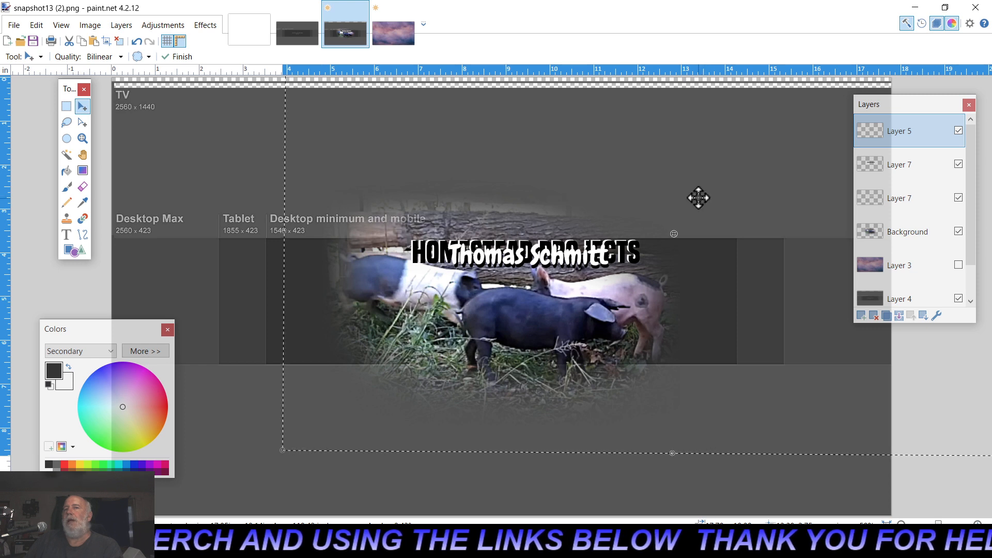
- Hide the name layer and move the black HOMESTEAD PROJECTS title down and to the left
click(958, 132)
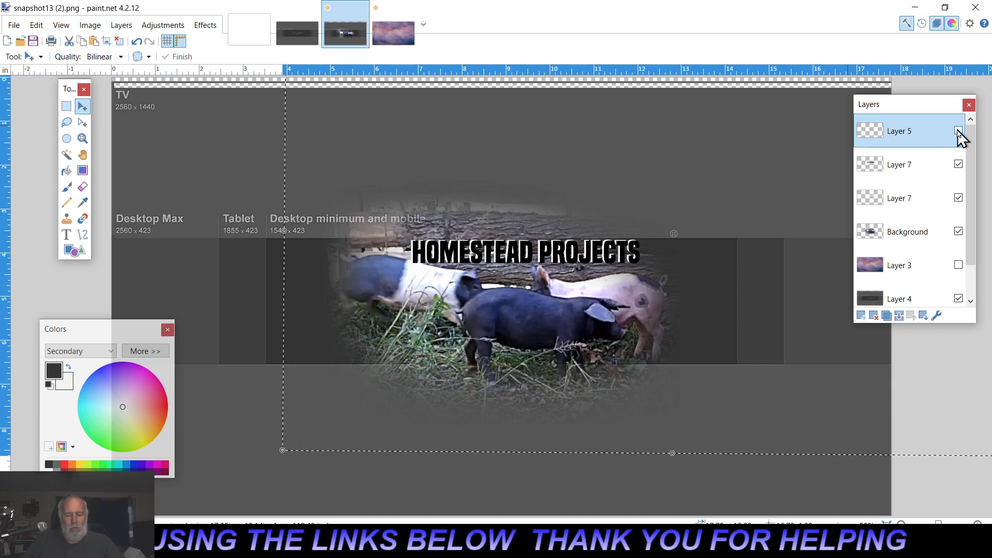
key(ctrl+d)
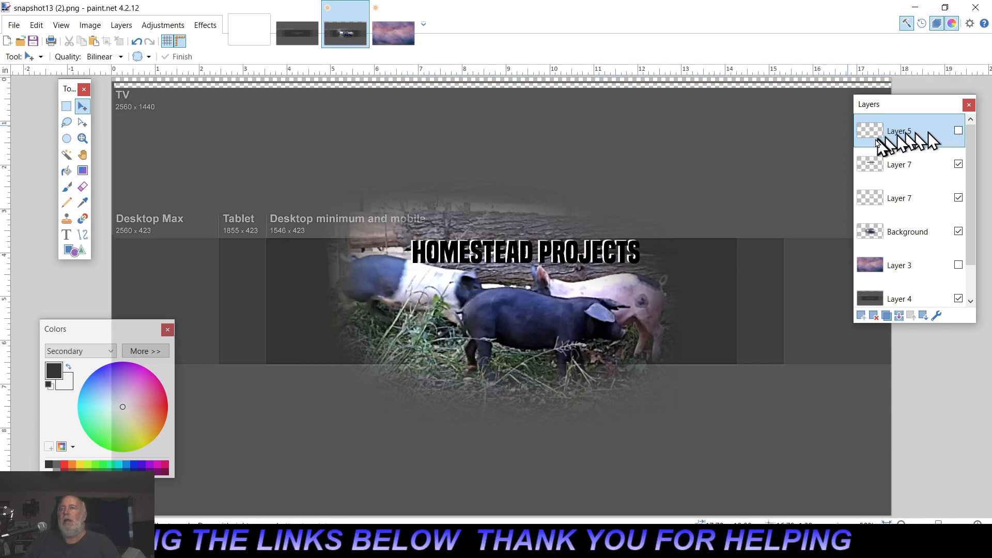
click(938, 165)
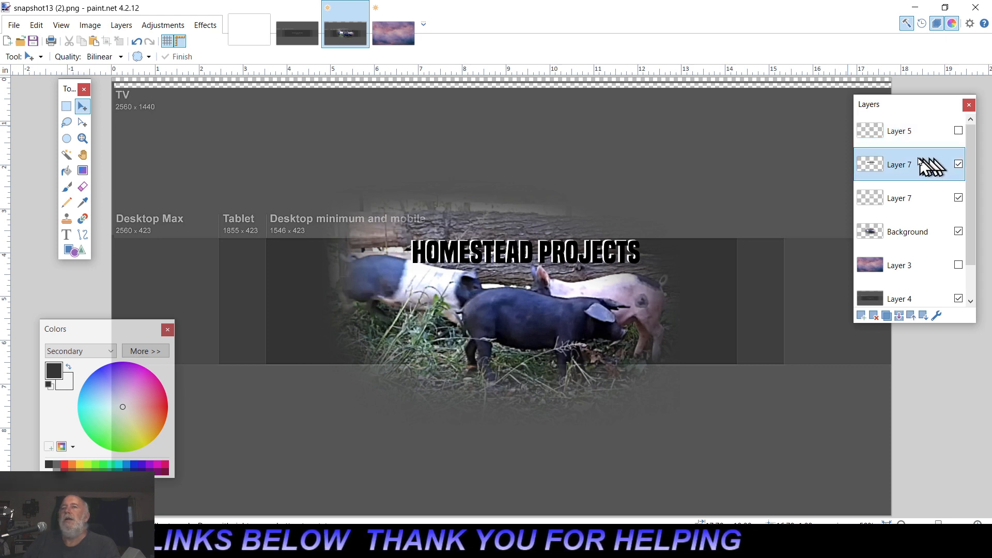
click(681, 262)
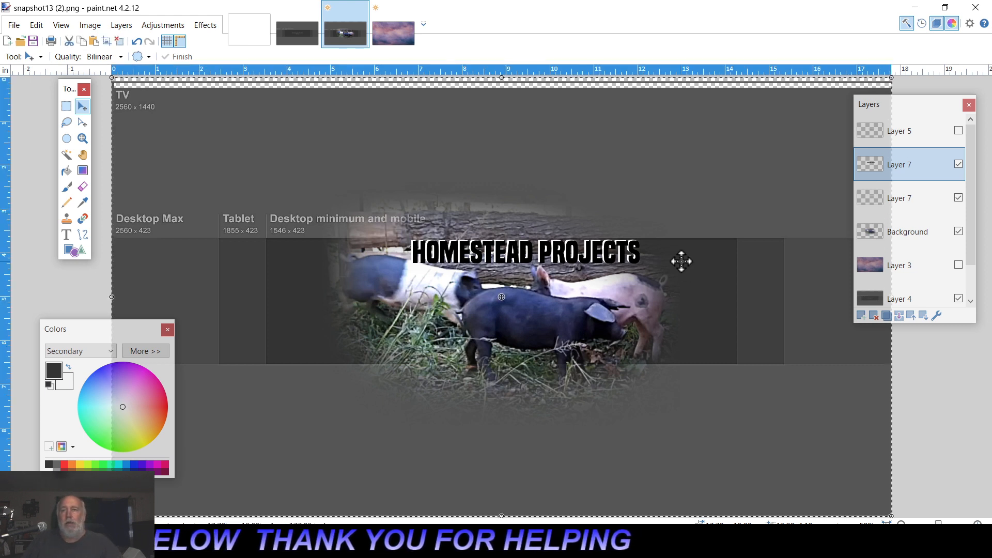
drag(681, 262, 617, 350)
drag(612, 350, 555, 342)
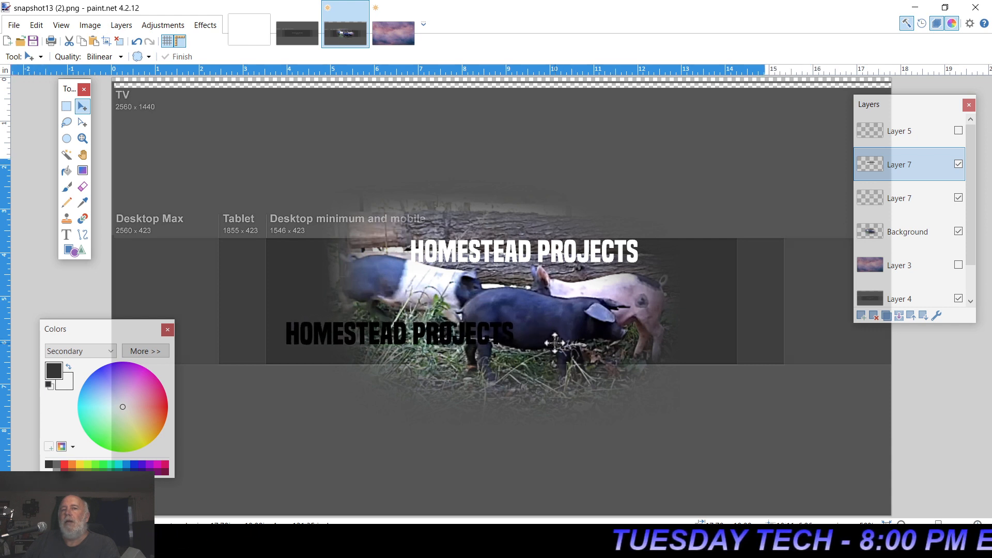
click(556, 342)
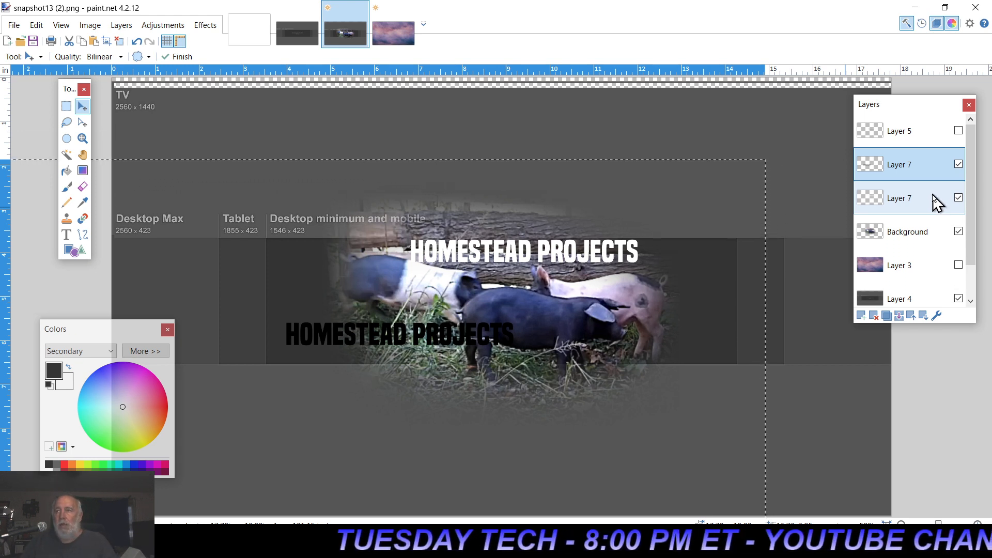
key(ctrl+d)
drag(936, 201, 945, 273)
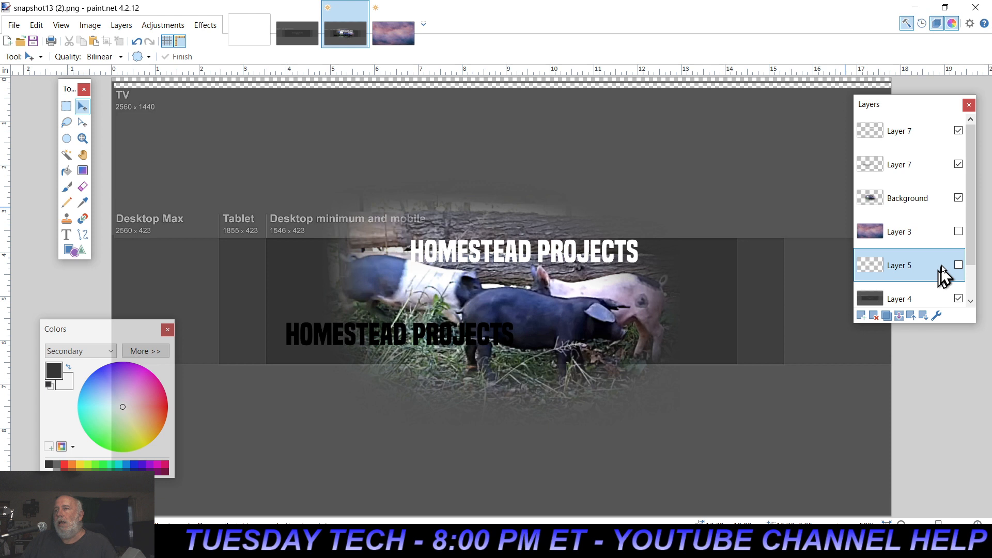
click(932, 141)
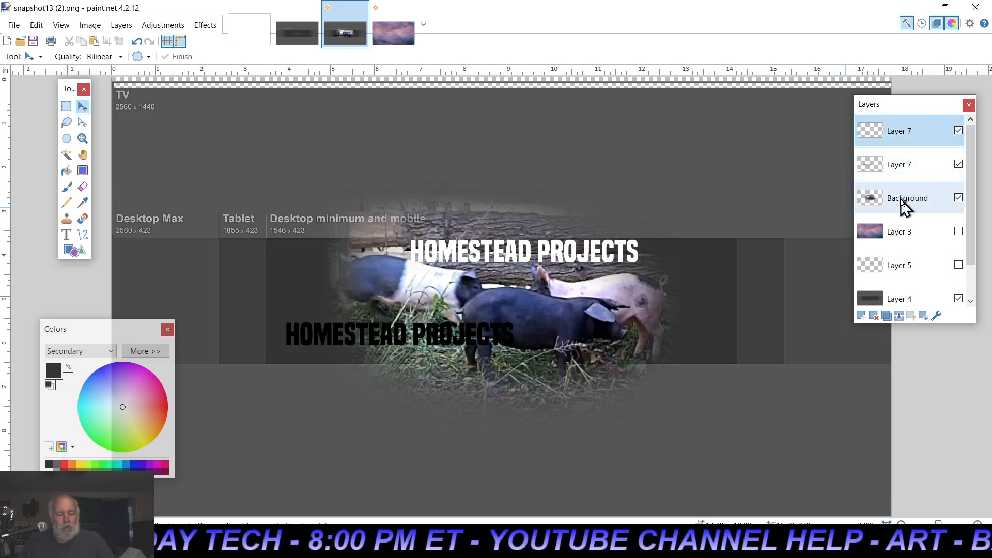
key(ctrl+a)
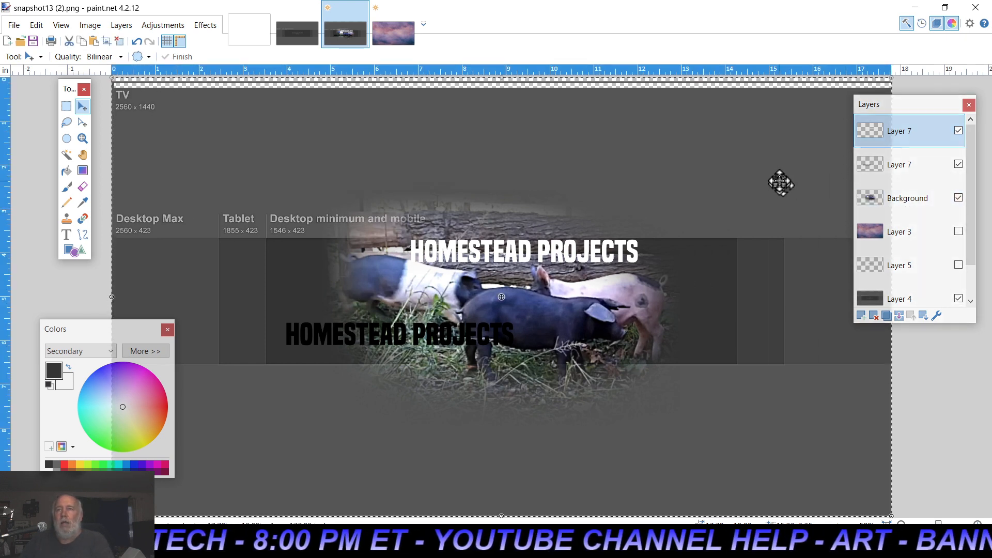
drag(722, 169, 595, 250)
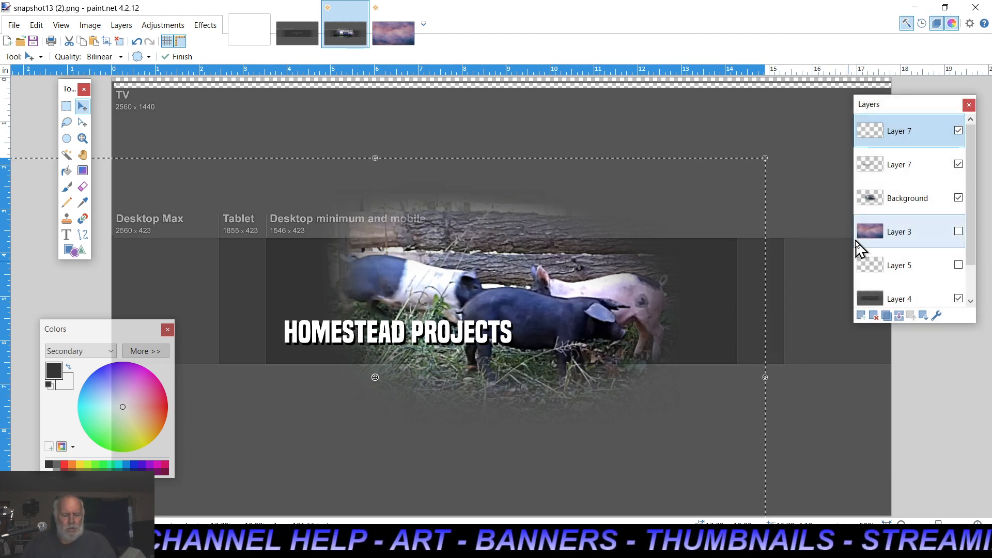
key(ctrl+d)
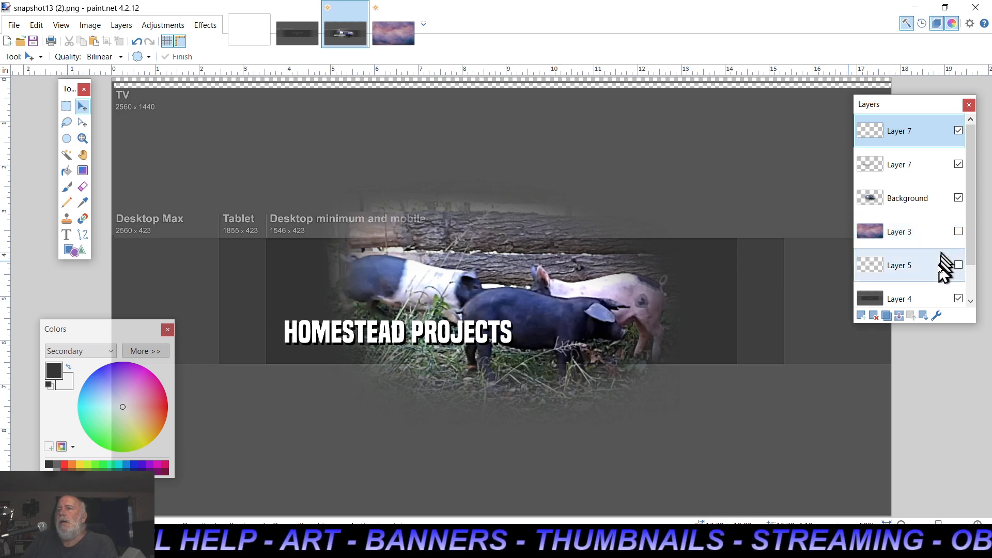
drag(940, 270, 942, 133)
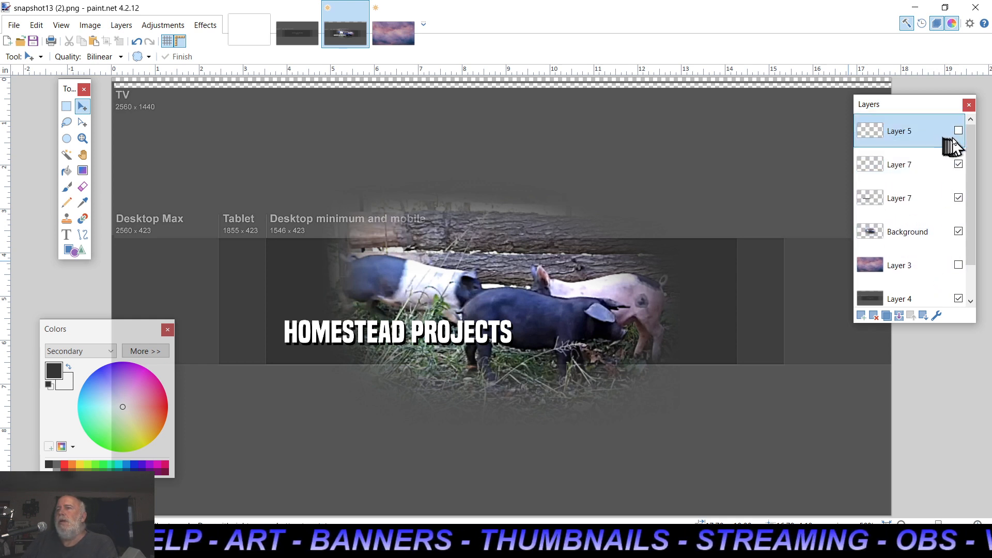
click(959, 132)
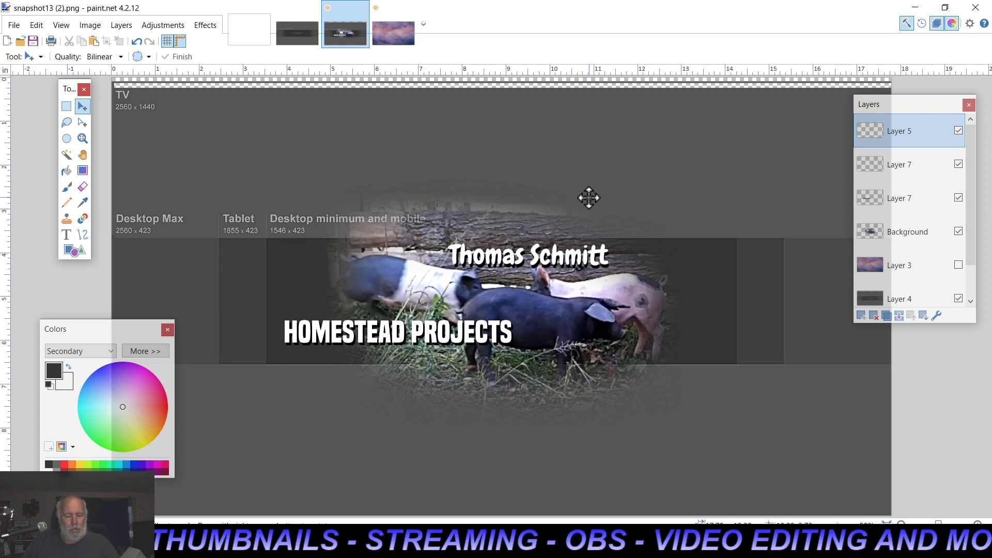
drag(589, 198, 435, 212)
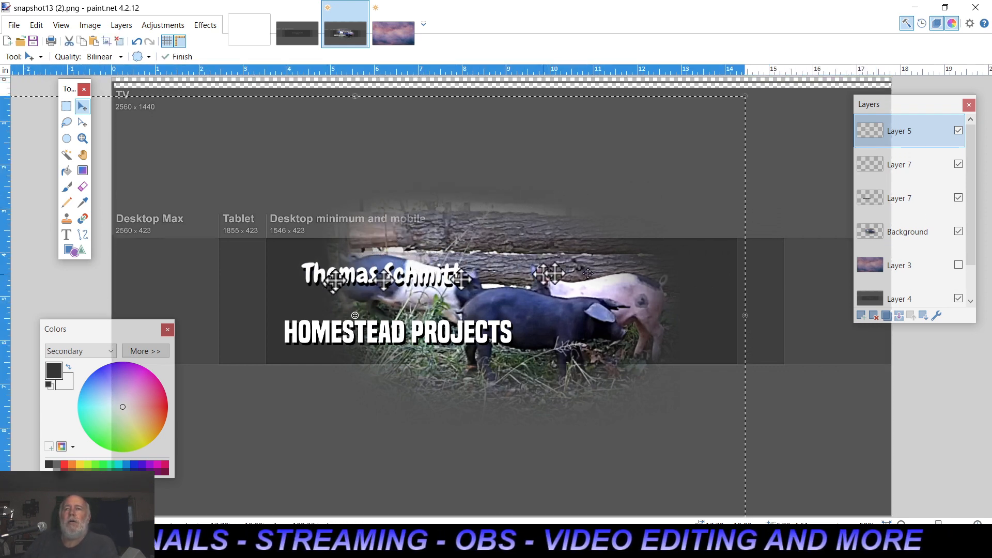
drag(767, 324, 780, 175)
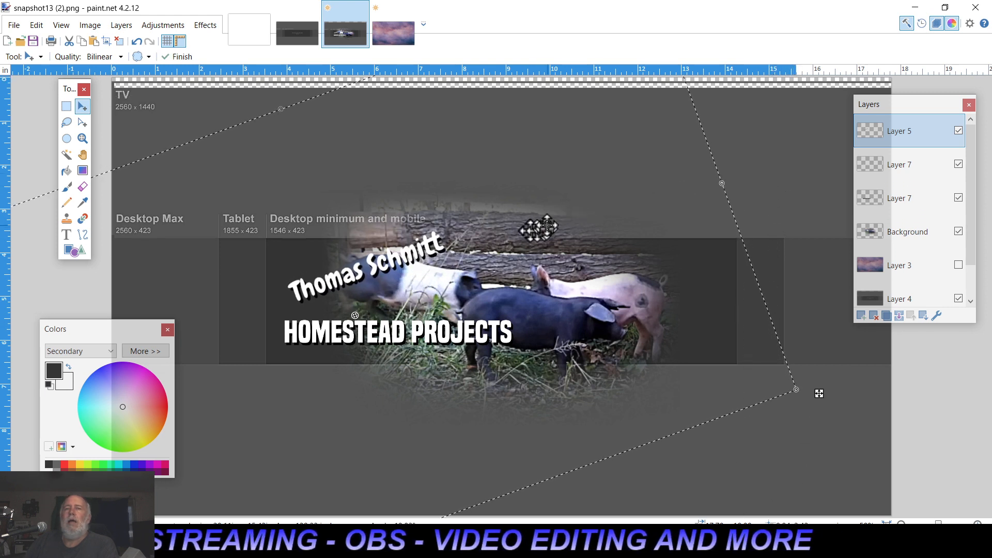
mouse_move(560, 200)
mouse_down()
mouse_move(566, 231)
mouse_move(550, 210)
mouse_up()
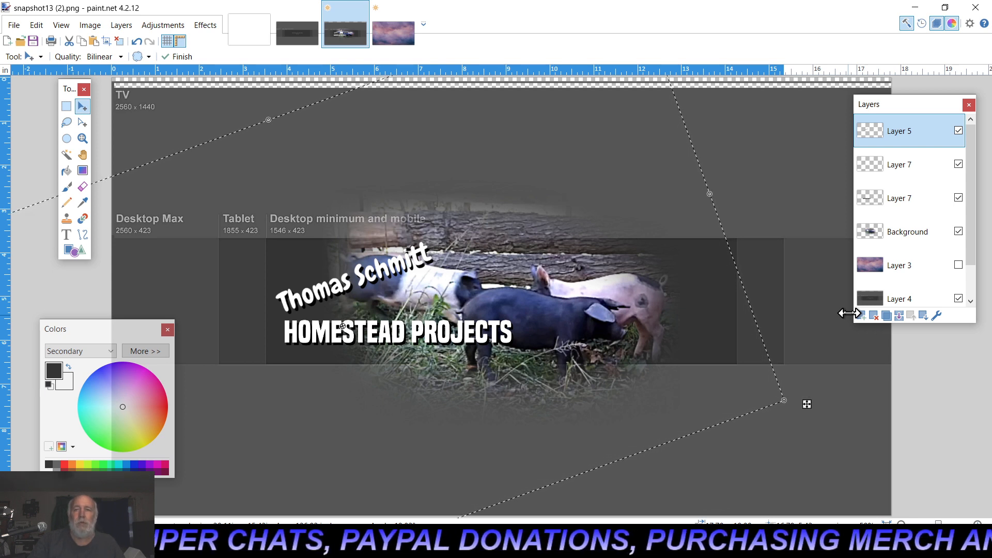
- Commit the tilted name, re-show the cloud Layer 3, and move it to the top of the stack
key(ctrl+d)
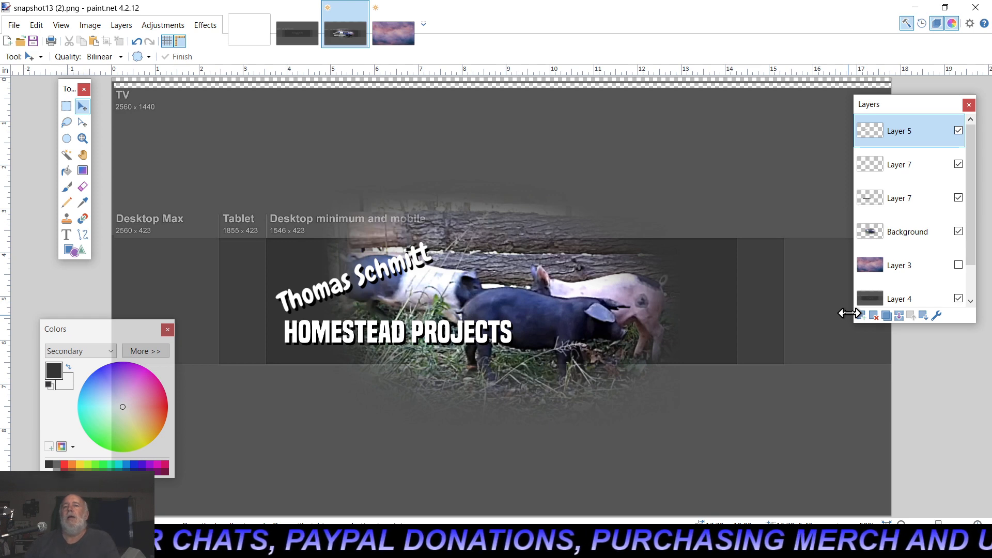
click(959, 266)
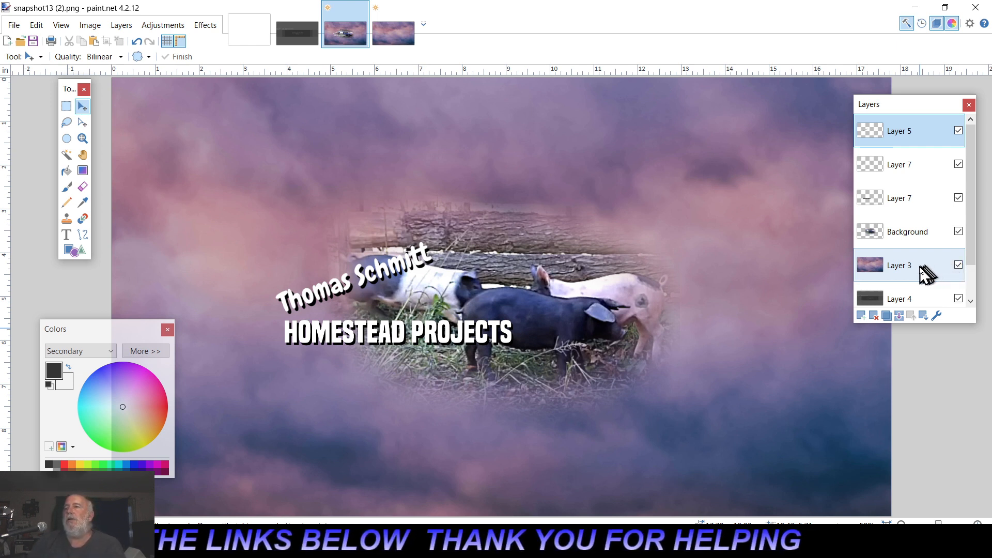
drag(931, 268, 930, 133)
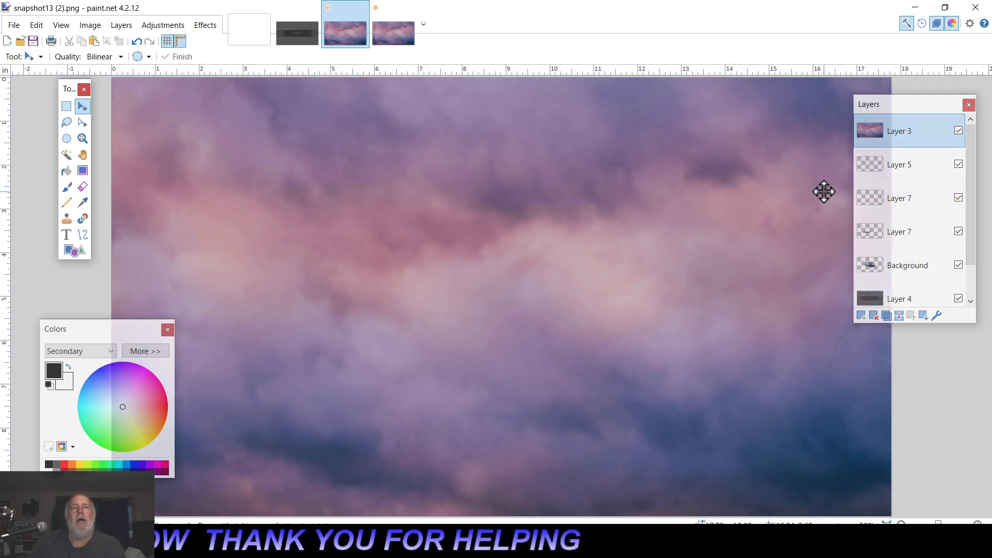
- Try hue and saturation changes on the cloud sky, cancel them, and put Layer 3 back beneath Background
click(166, 26)
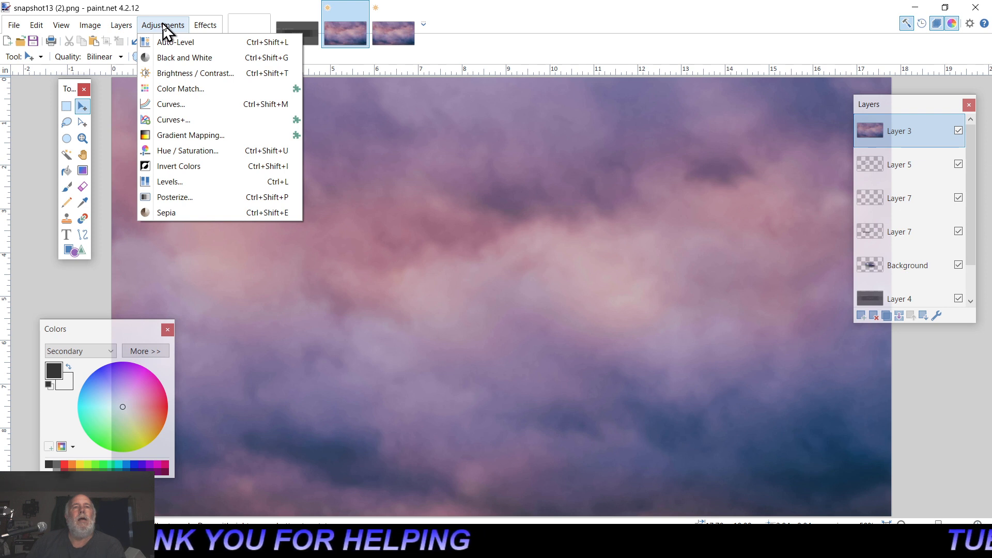
click(191, 150)
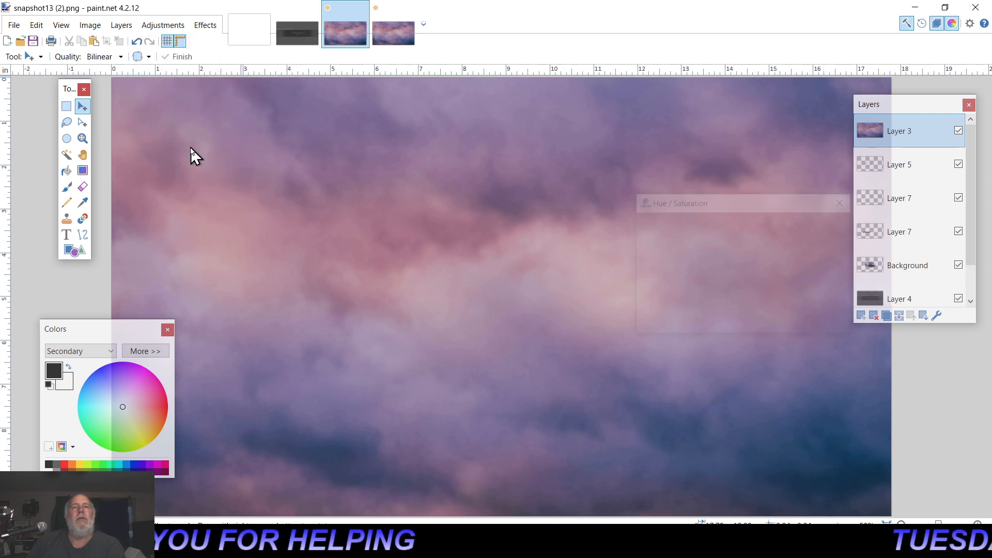
drag(473, 203, 719, 354)
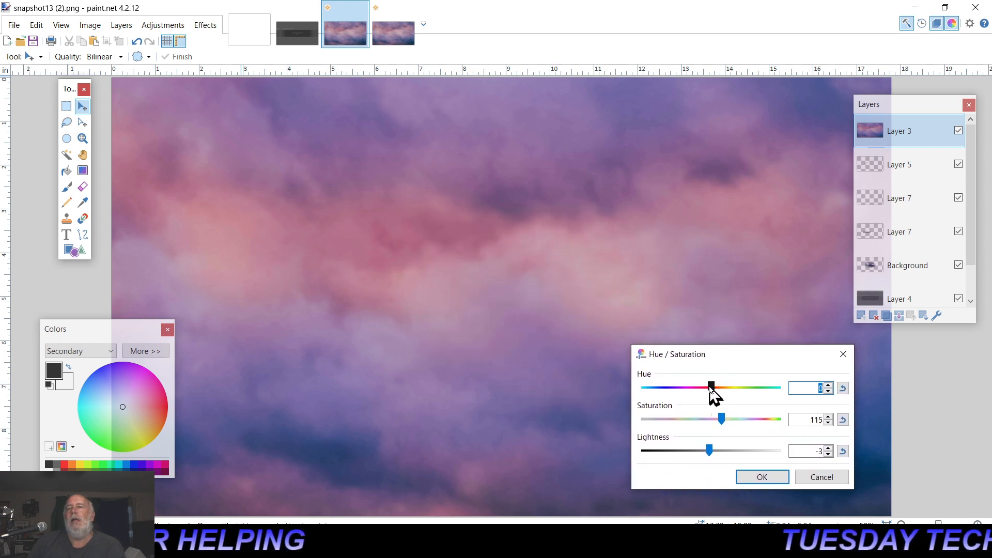
drag(712, 389, 676, 394)
mouse_move(709, 400)
mouse_down()
mouse_move(778, 406)
mouse_move(717, 399)
mouse_up()
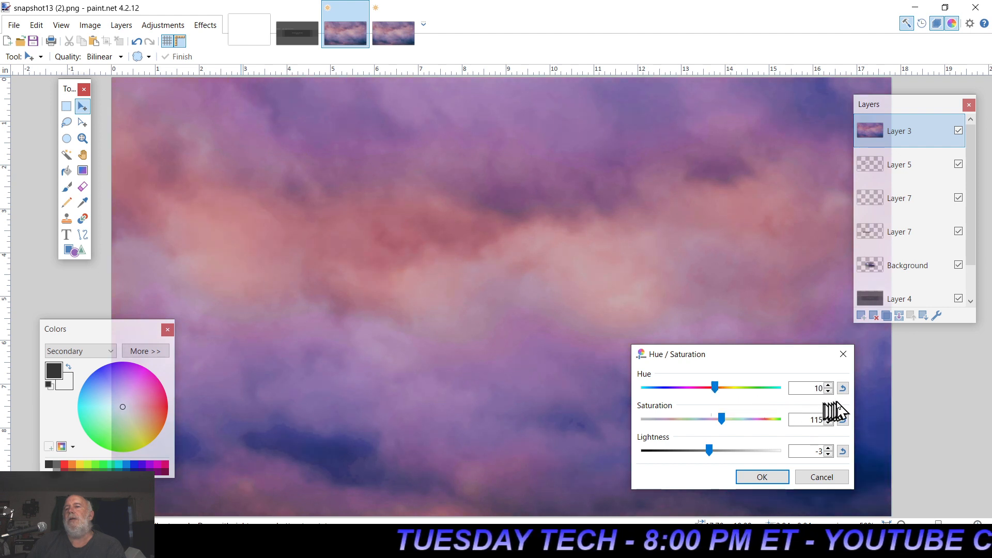
click(843, 389)
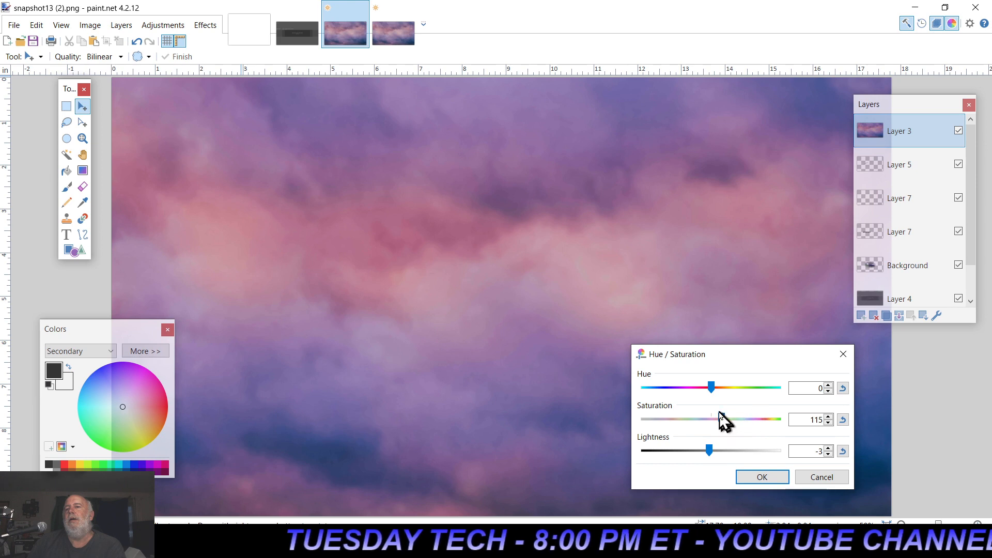
mouse_move(722, 420)
mouse_down()
mouse_move(664, 420)
mouse_move(699, 429)
mouse_move(673, 423)
mouse_move(682, 430)
mouse_move(775, 428)
mouse_move(718, 421)
mouse_up()
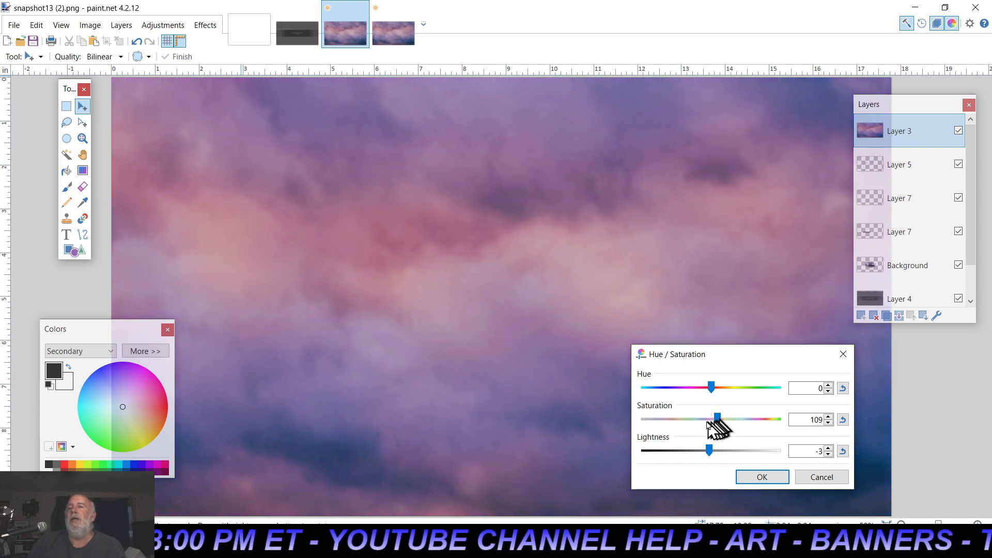
click(843, 421)
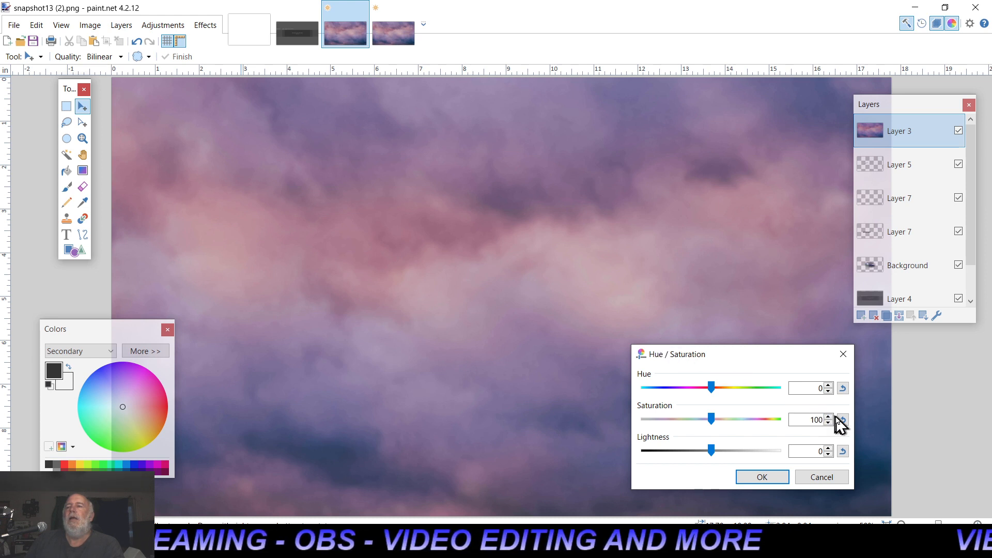
click(822, 480)
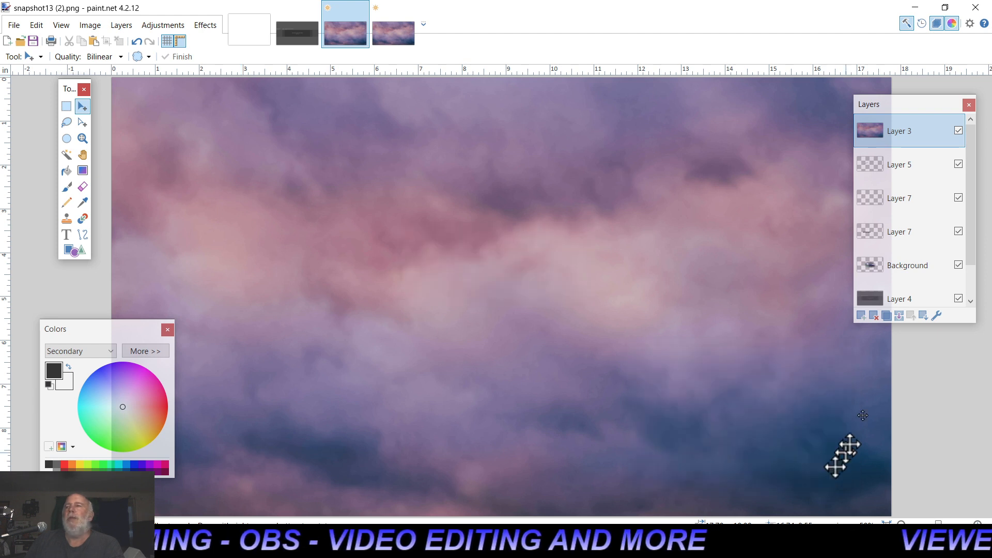
drag(933, 131, 926, 265)
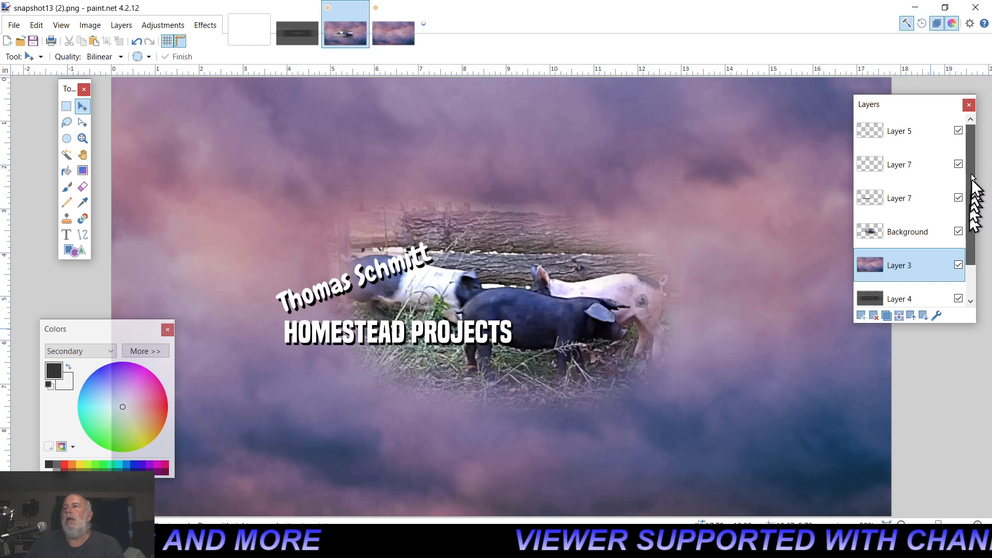
- Add a new Layer 8, move it to the top, and raise Layer 4 above it
click(121, 25)
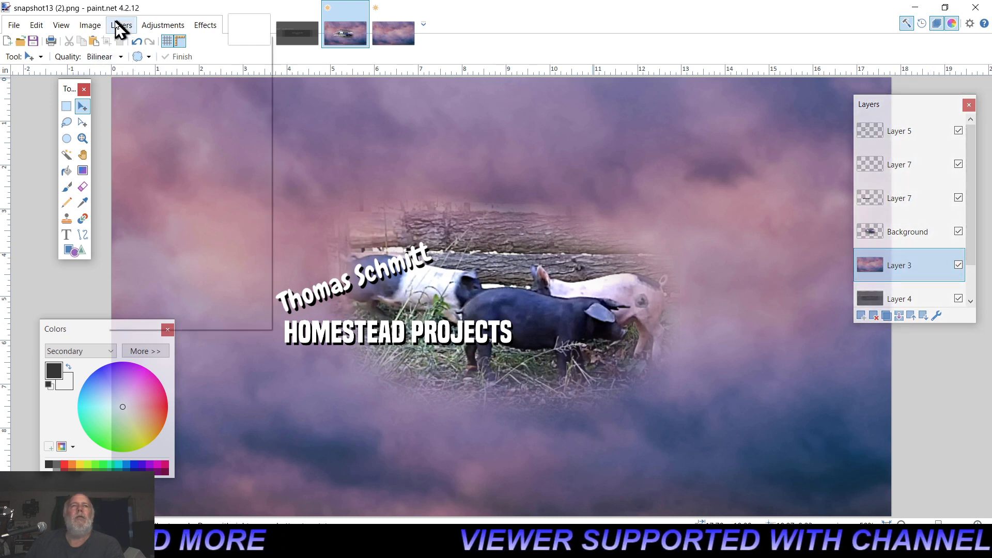
click(133, 43)
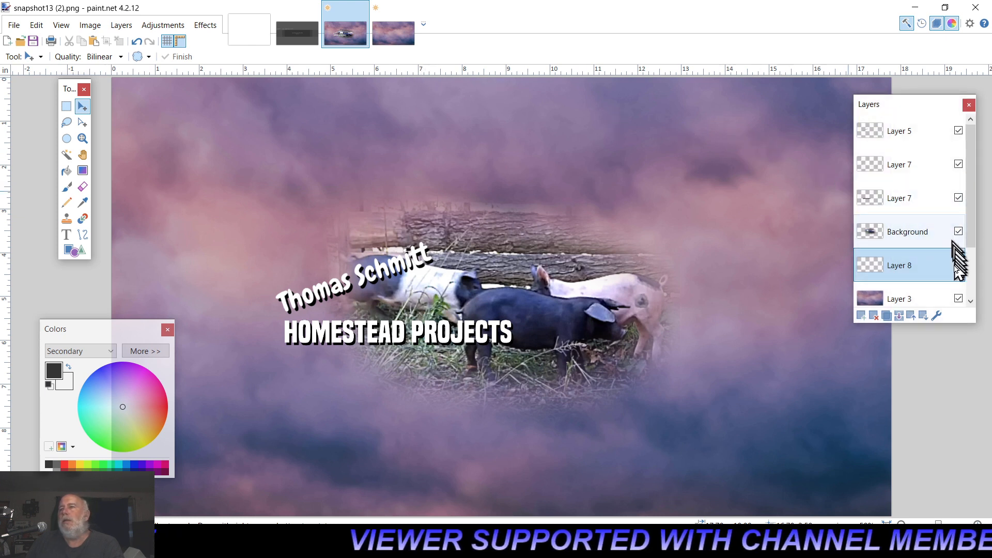
drag(940, 274, 930, 133)
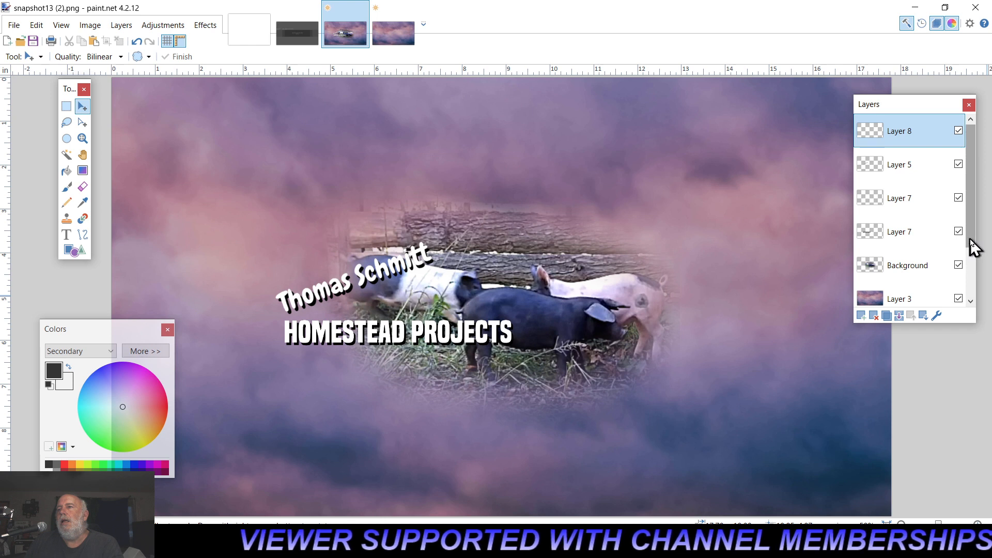
drag(971, 242, 920, 103)
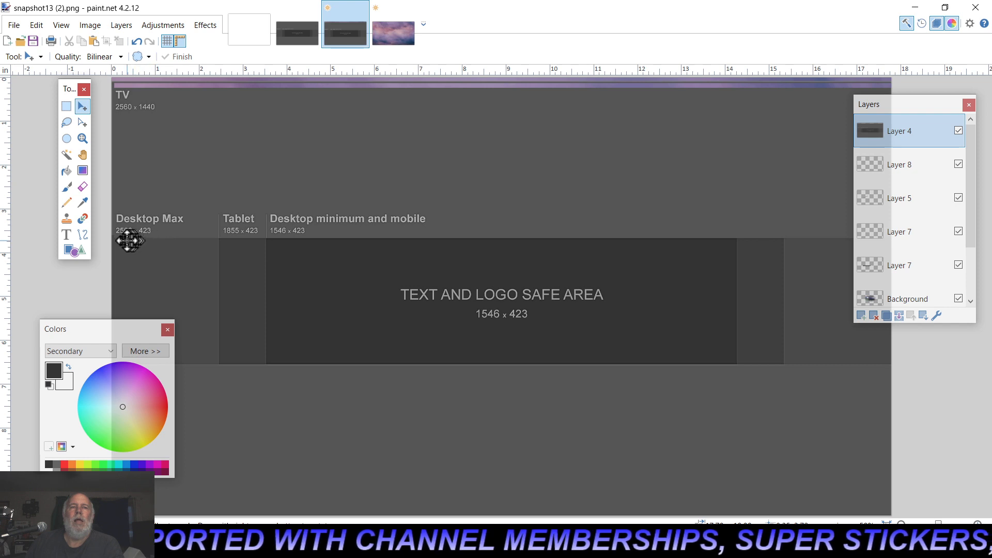
- Select the full-width banner strip, invert the selection to the outside areas, and hide template Layer 4
click(66, 109)
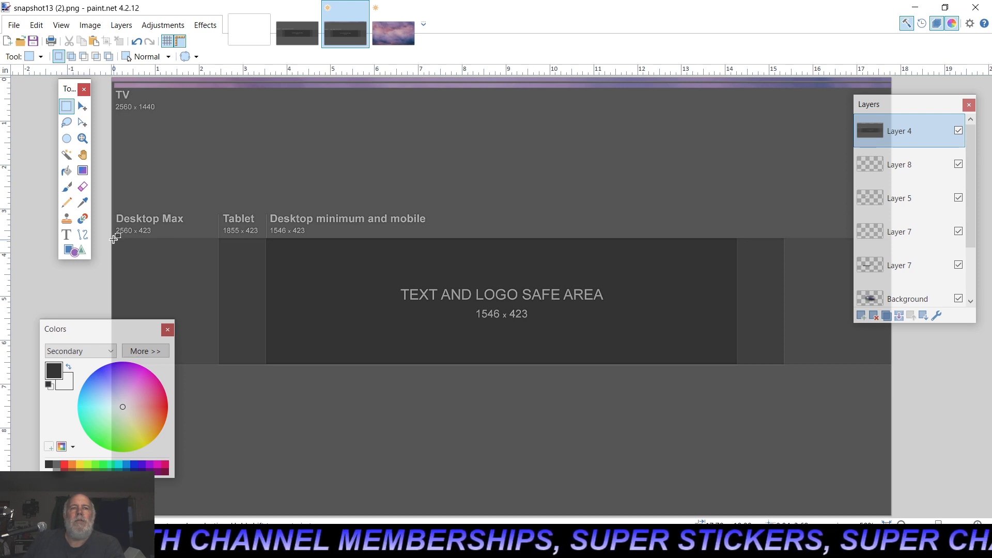
drag(112, 239, 894, 366)
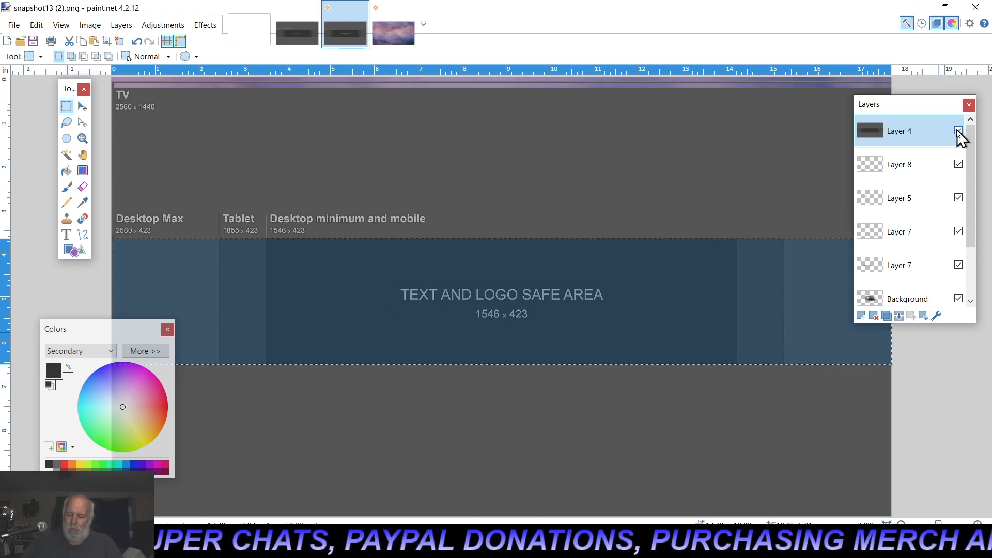
key(ctrl+i)
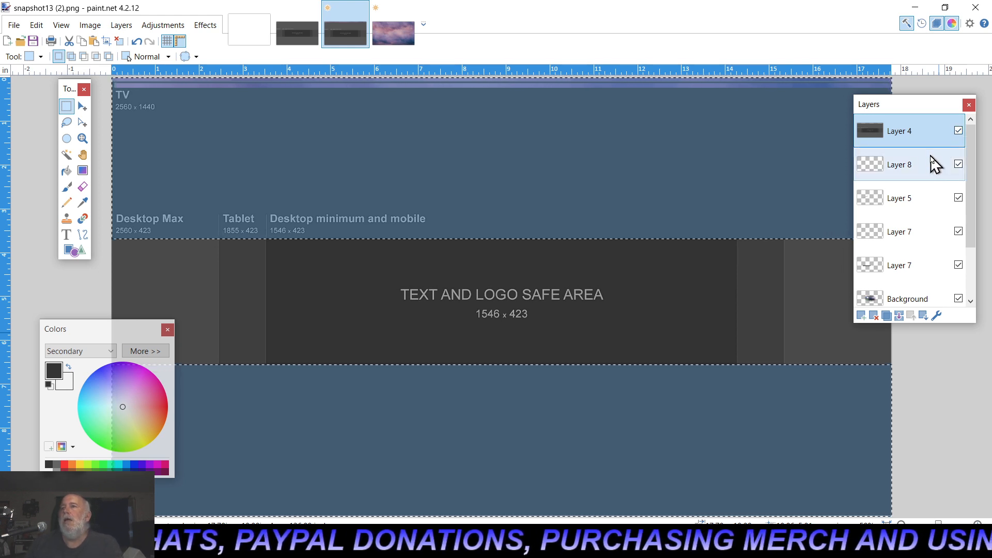
click(959, 131)
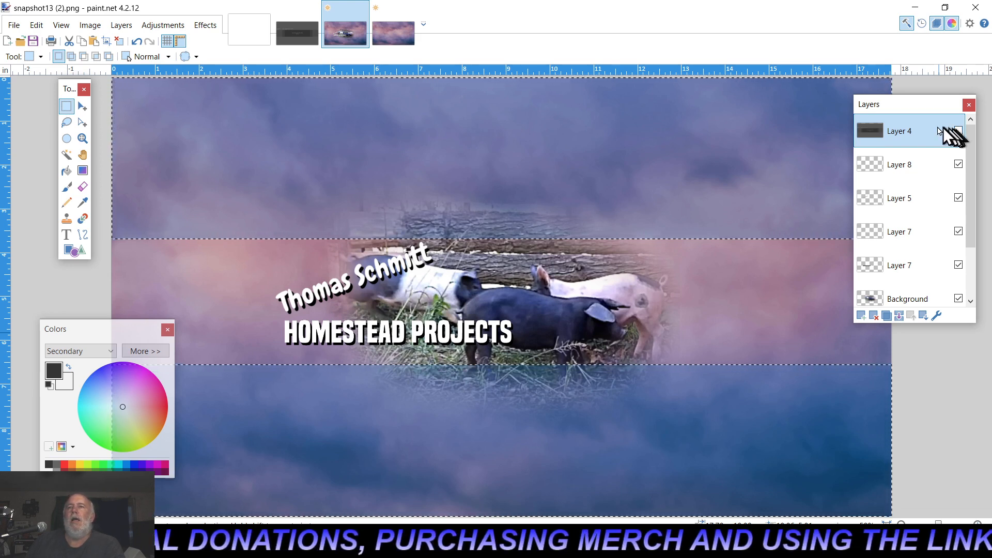
click(67, 170)
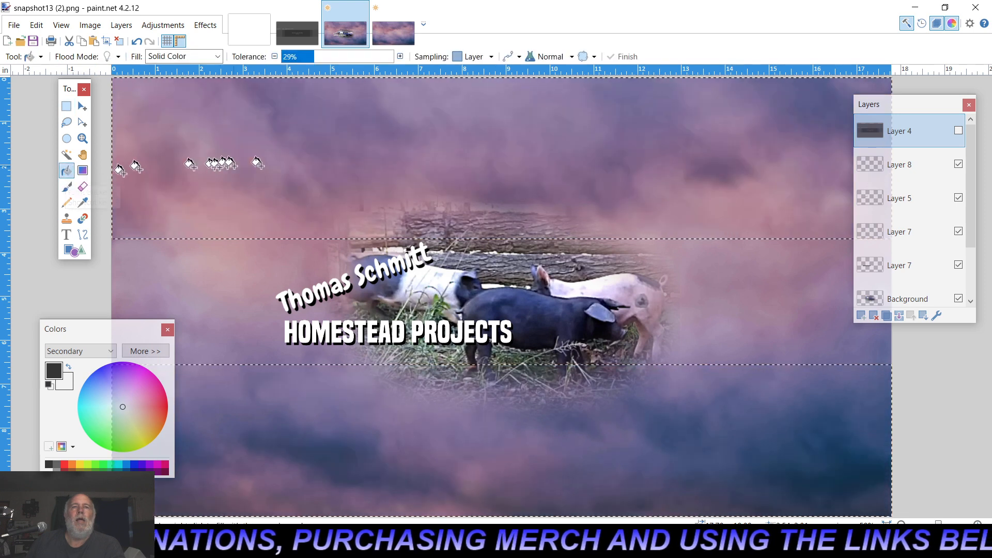
- Undo the stray white fill made on Layer 4 and make Layer 8 active
click(324, 168)
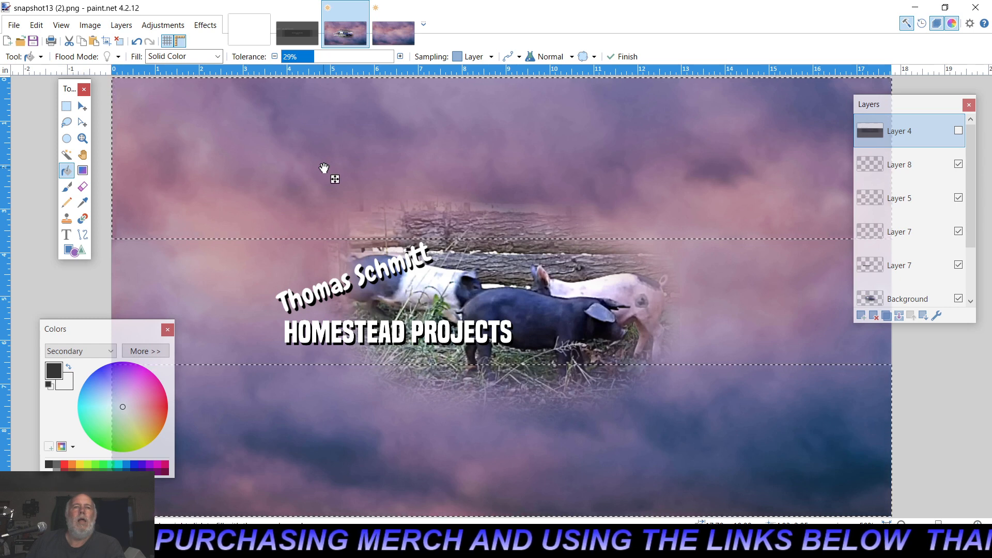
click(137, 42)
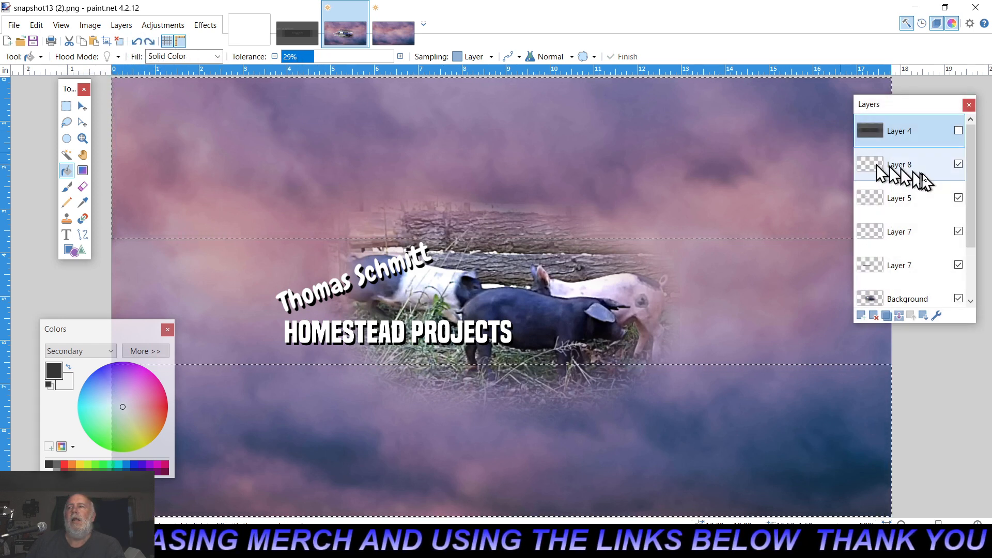
click(929, 166)
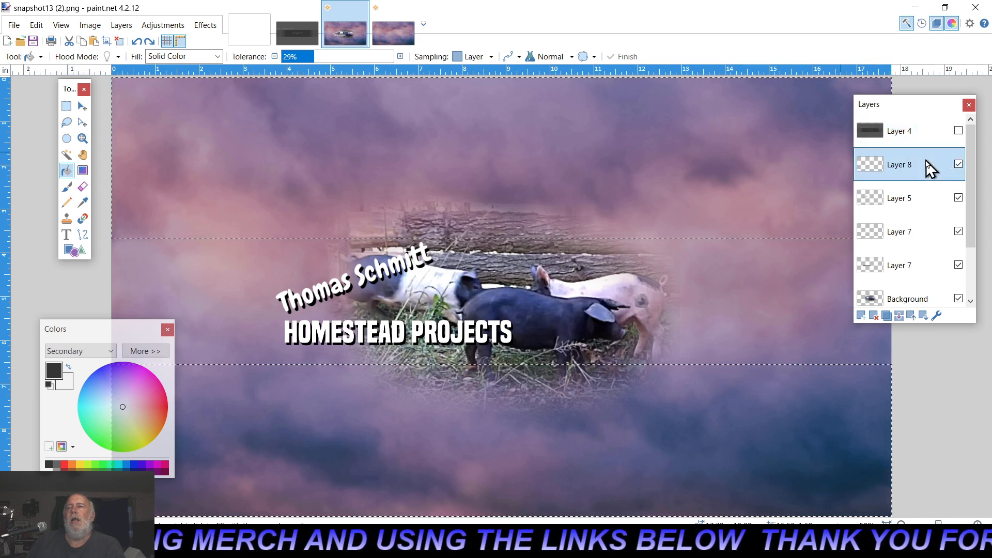
- Fill the areas above and below the banner strip with white on Layer 8
click(355, 140)
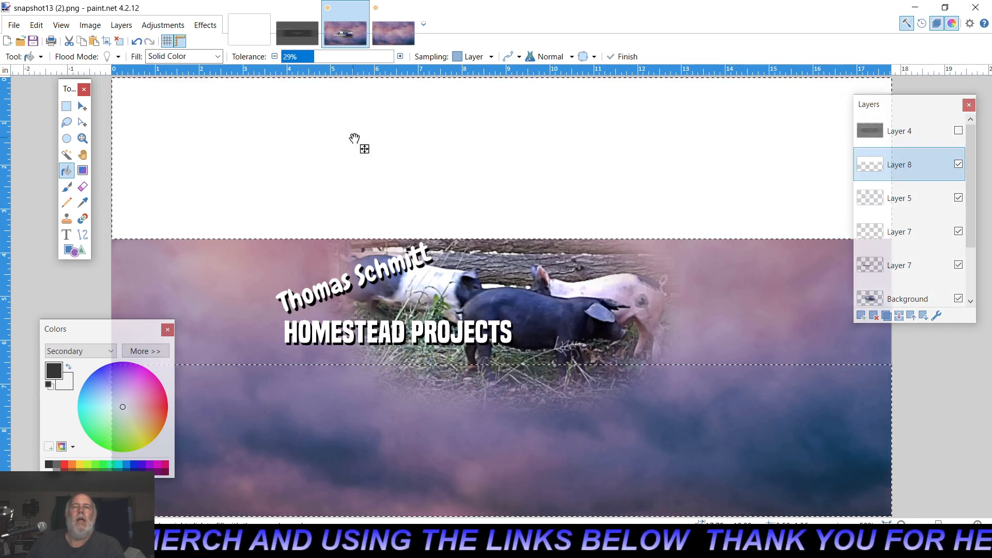
click(304, 418)
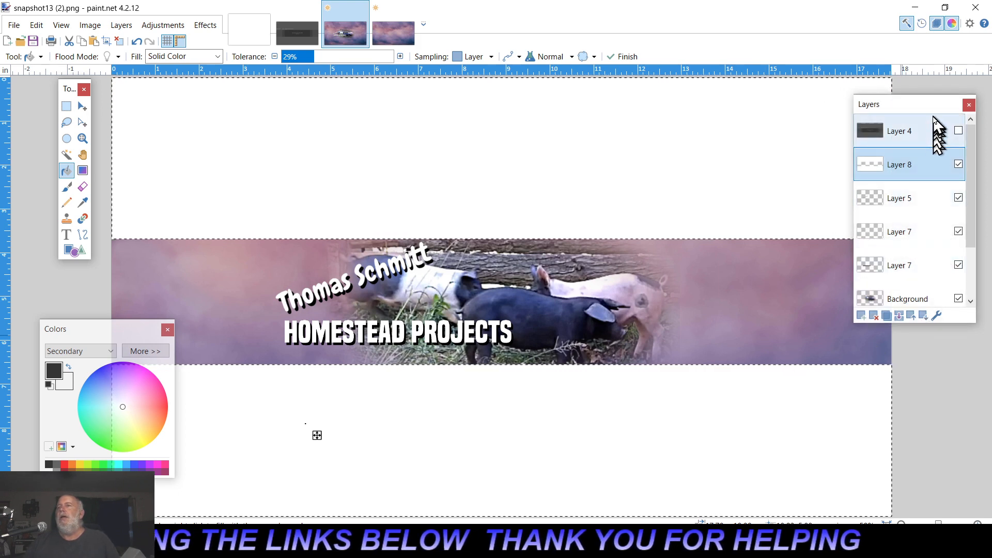
drag(921, 109, 870, 398)
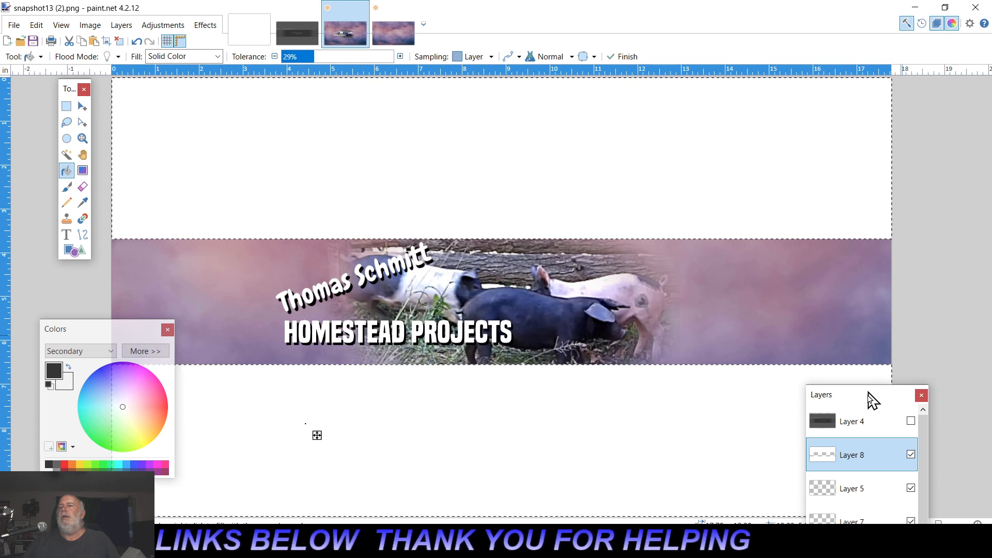
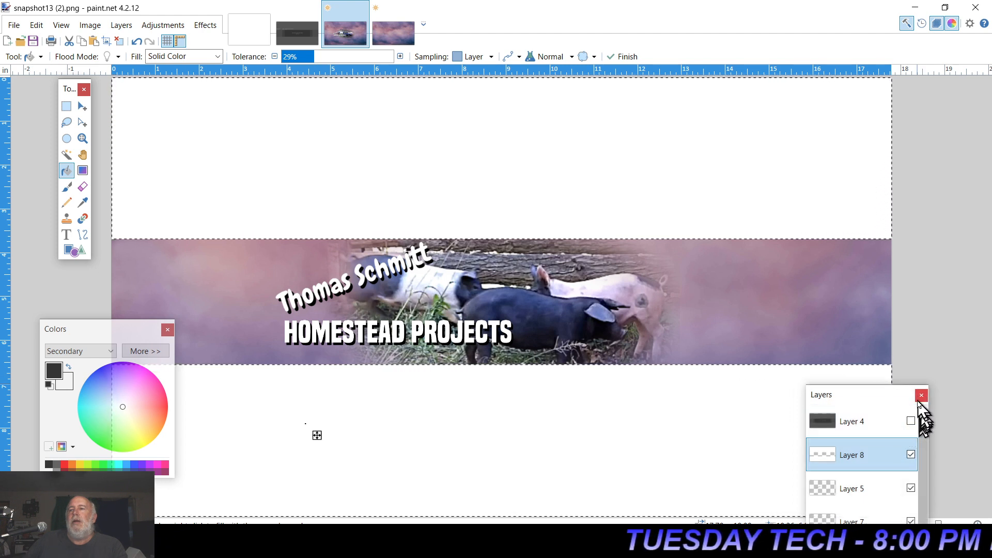
- Delete the white Layer 8, undoing once and deleting it again
drag(895, 396, 915, 155)
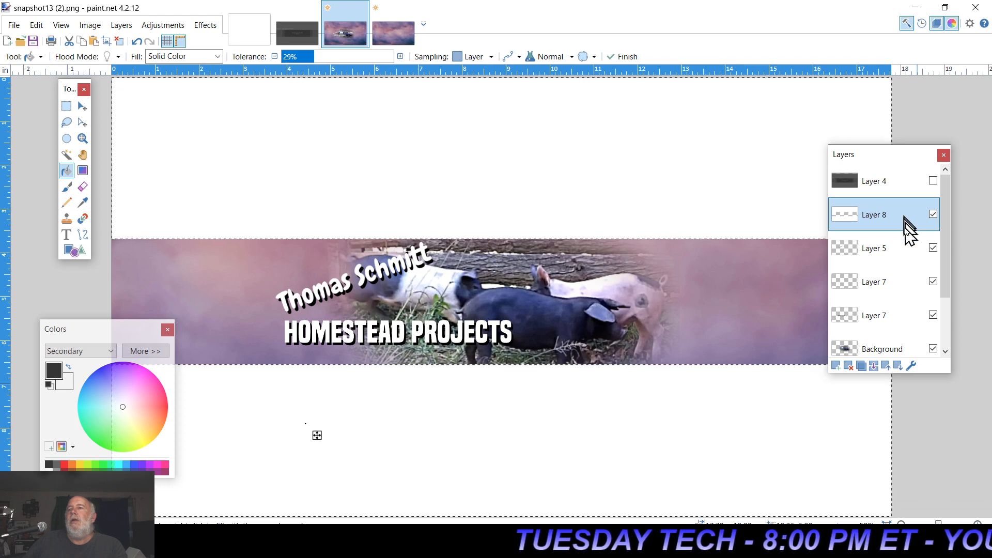
click(848, 367)
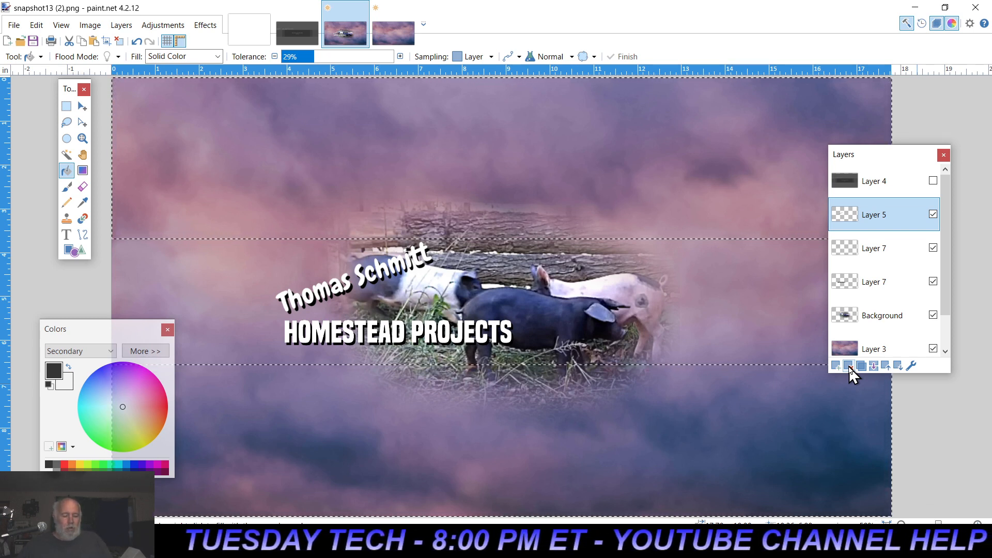
click(137, 41)
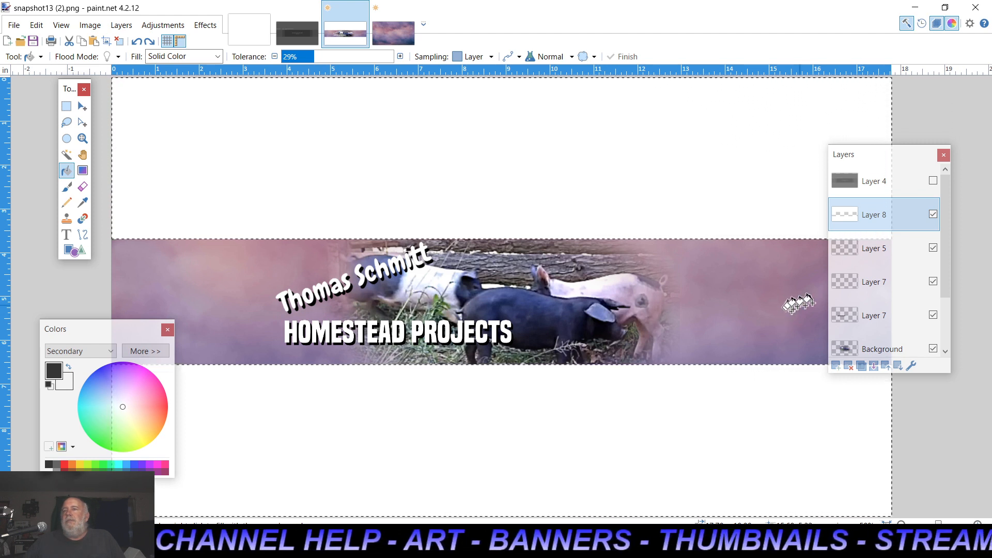
click(848, 366)
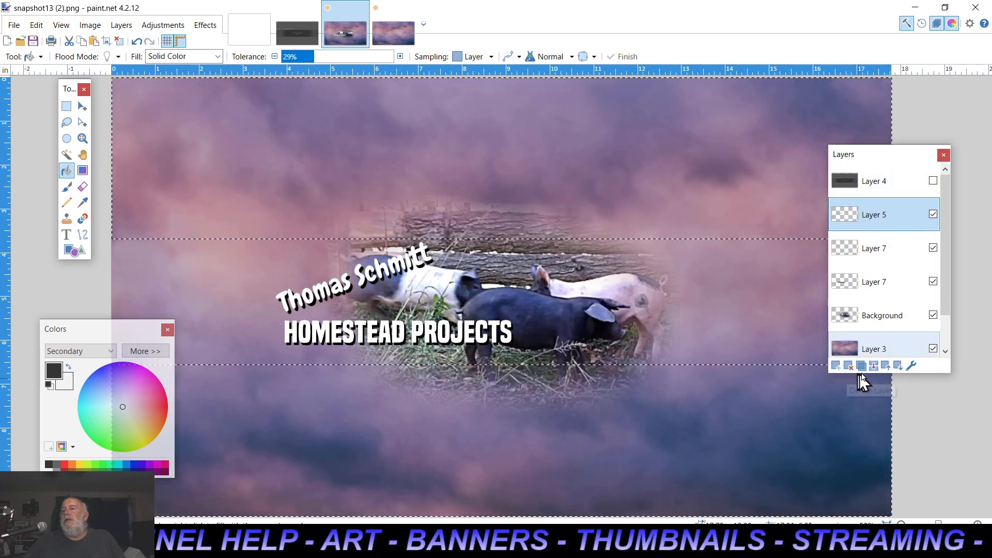
- Delete hidden Layer 4 and the hidden bottom Background layer, then deselect
click(897, 187)
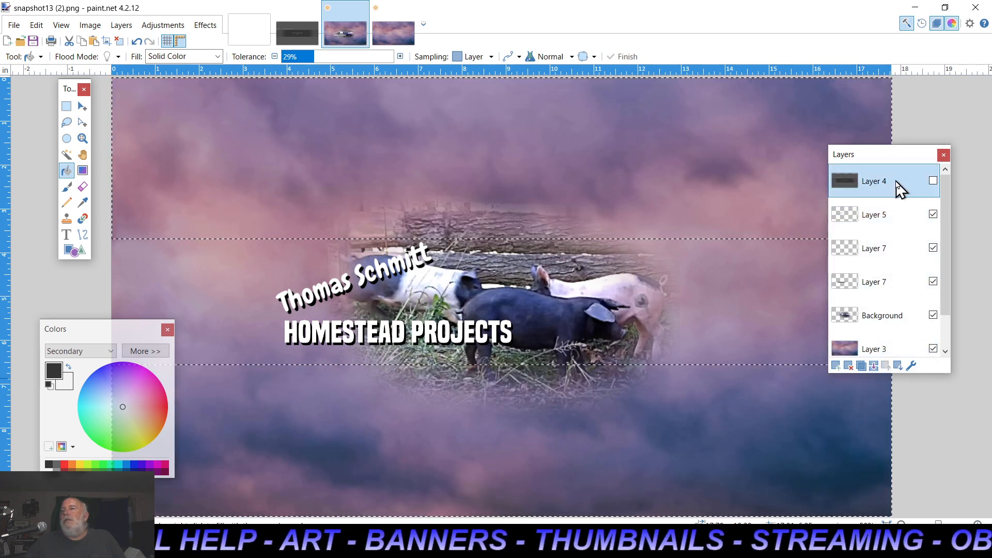
click(848, 366)
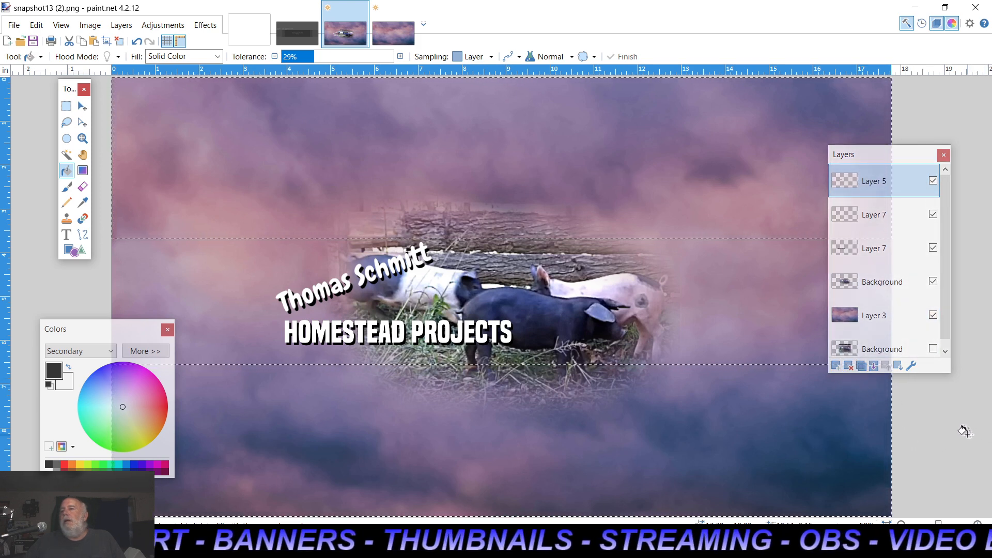
click(916, 353)
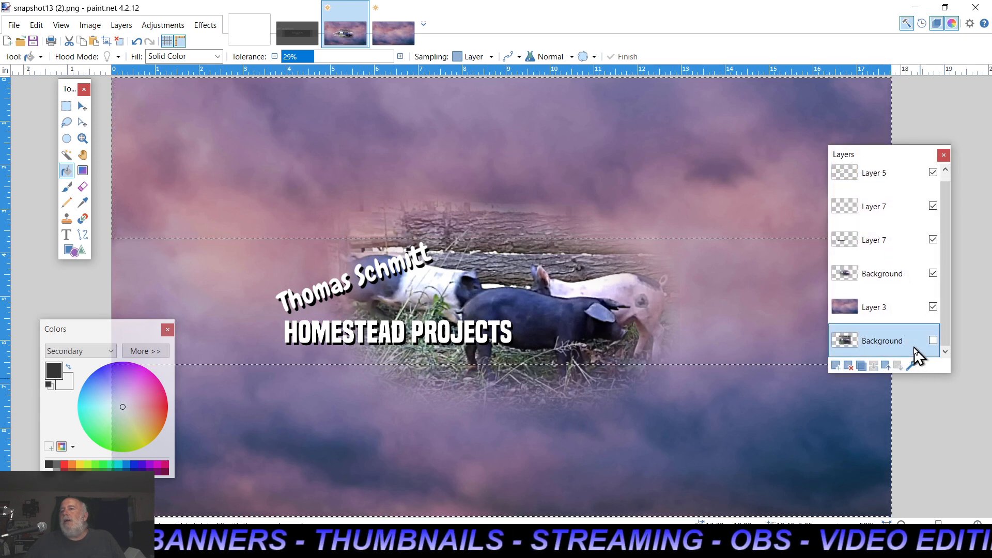
click(849, 367)
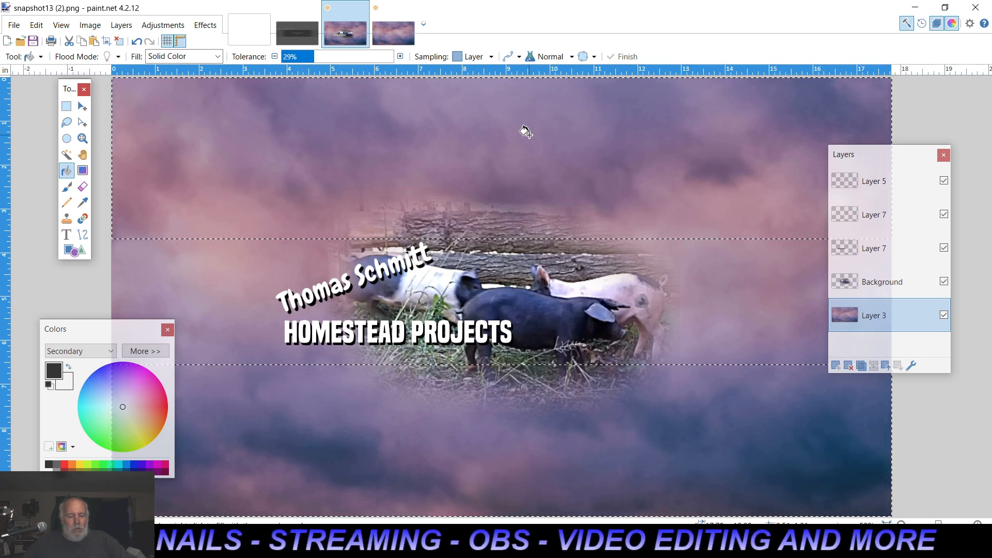
key(ctrl+d)
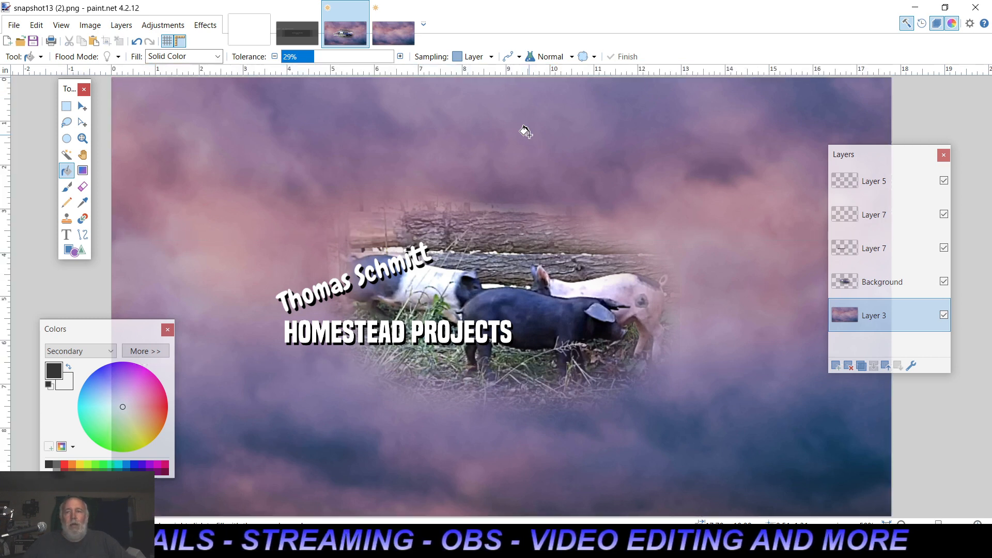
- Start Save As, naming the file 'TS homestead projects banner' with PNG format
click(14, 27)
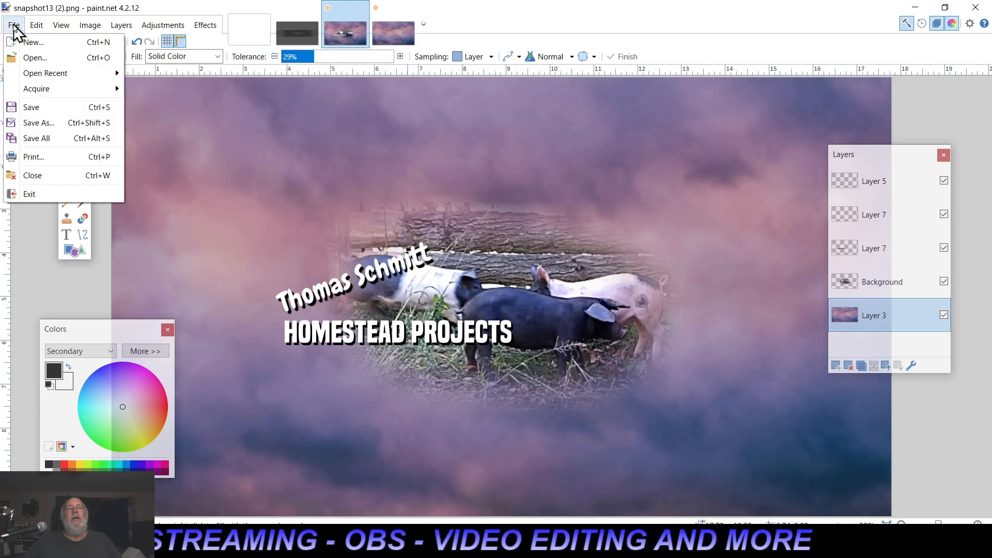
click(47, 122)
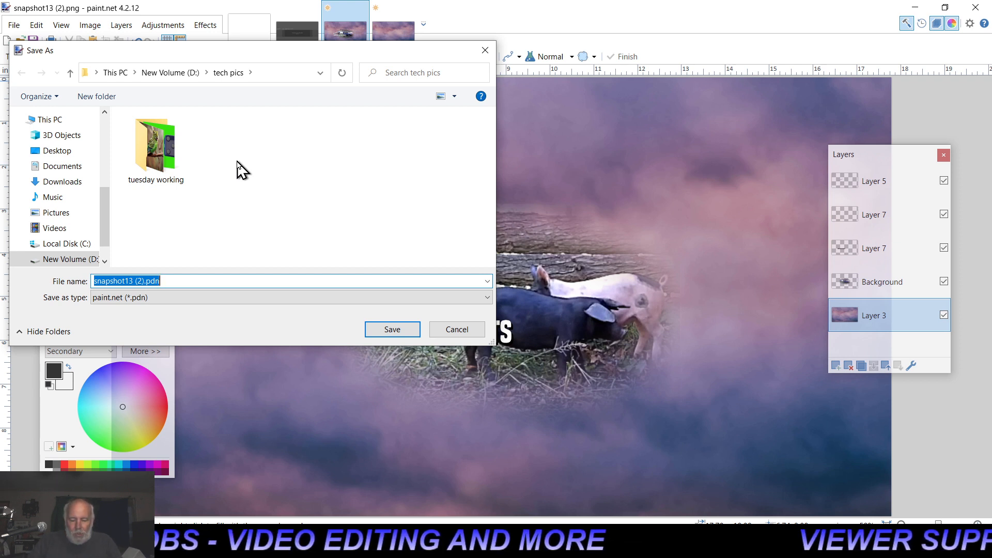
text(TS)
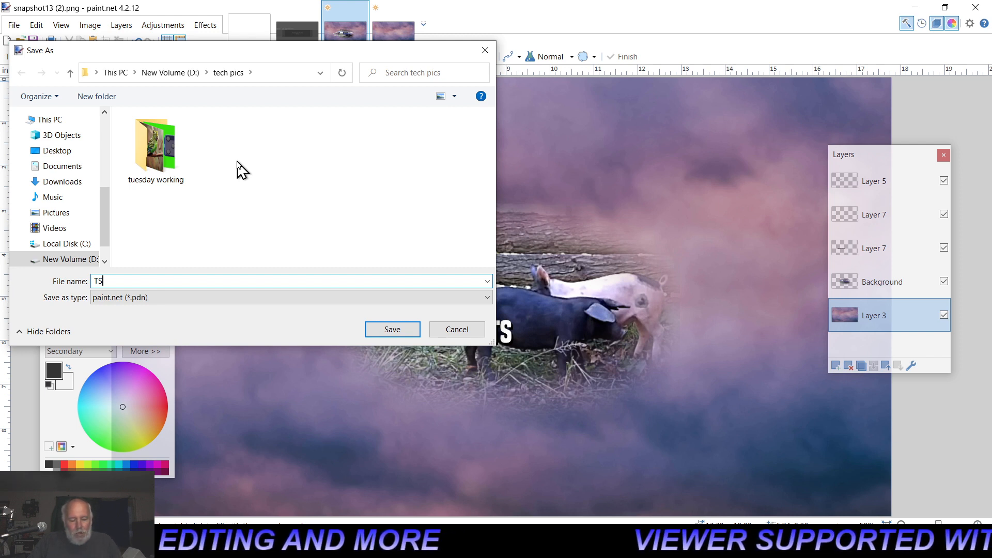
text(homestead prro)
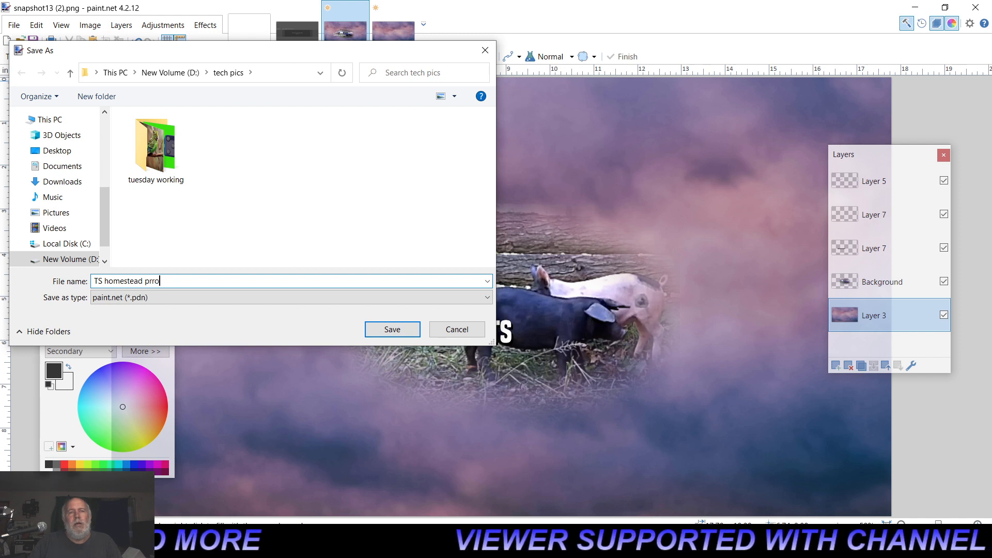
key(BackSpace)
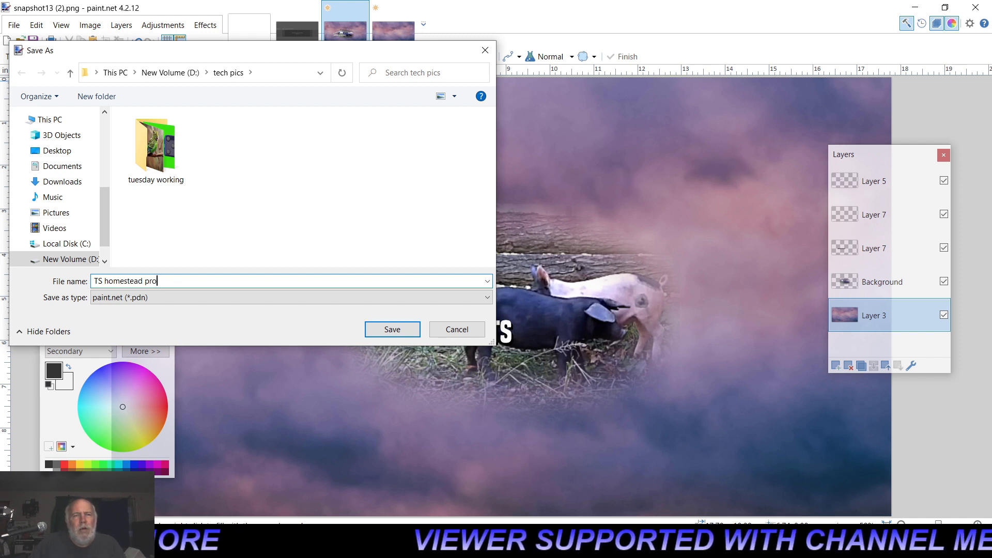
text(jects)
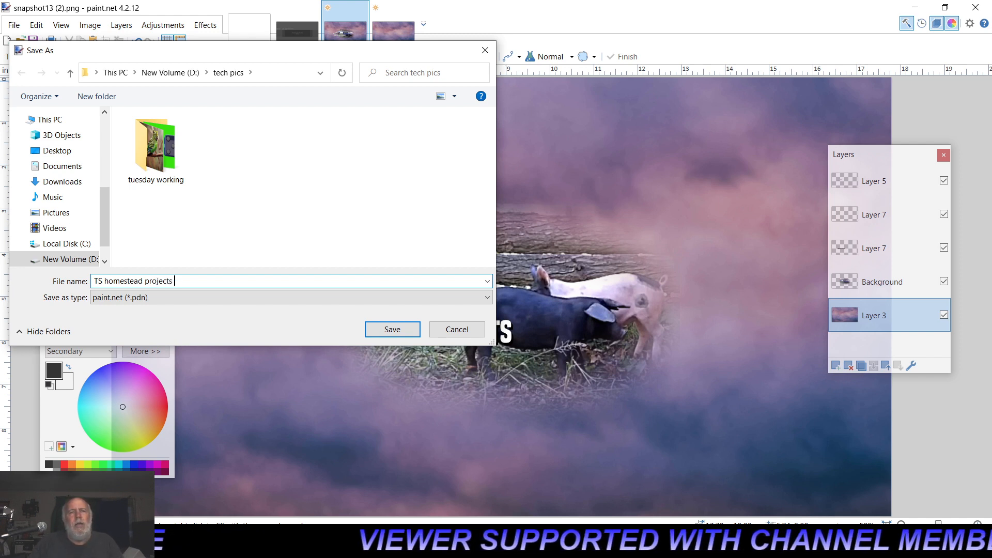
text( banne)
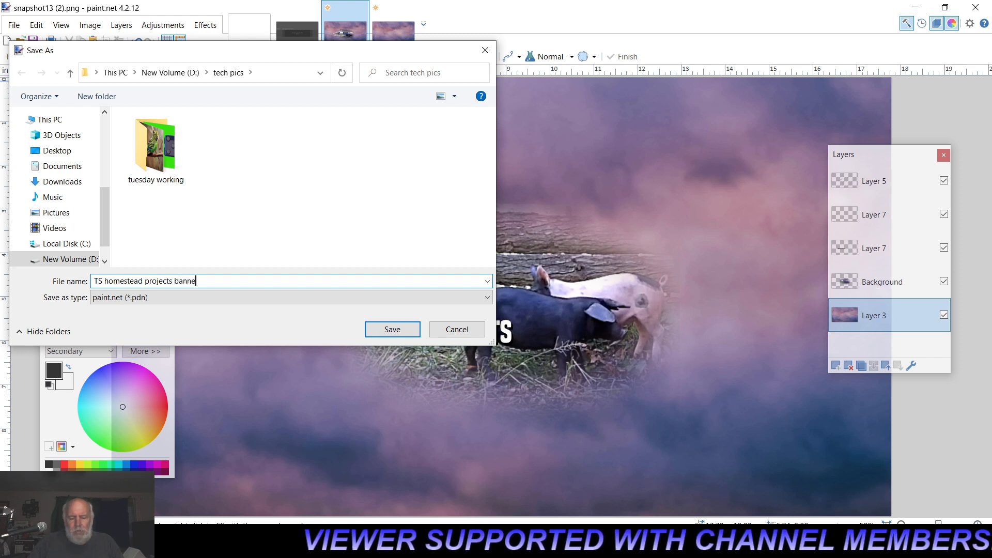
text(r)
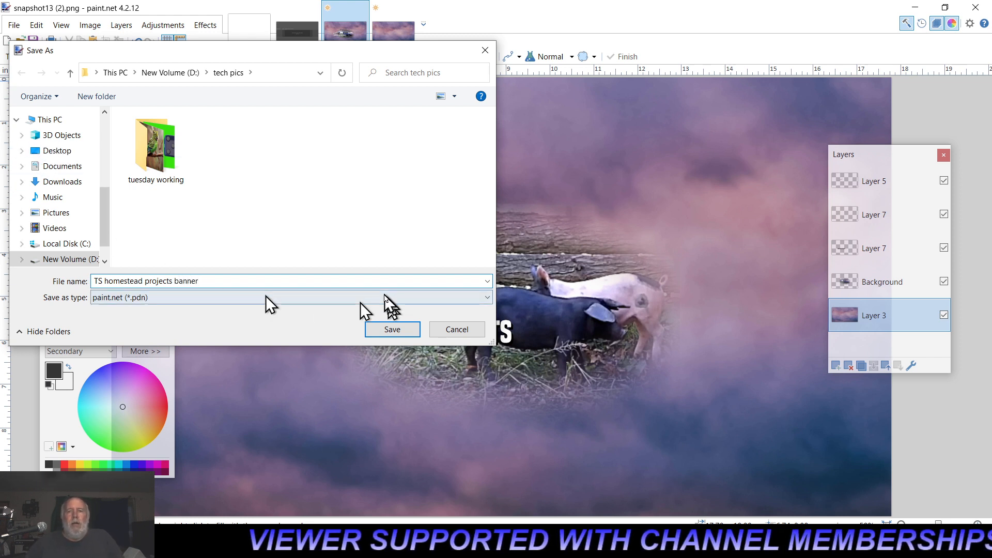
click(486, 298)
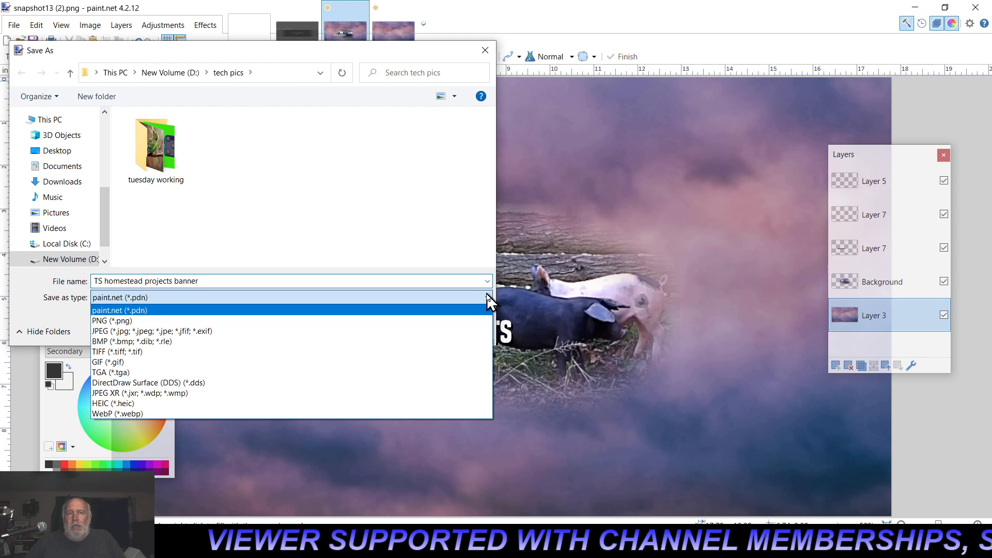
click(462, 321)
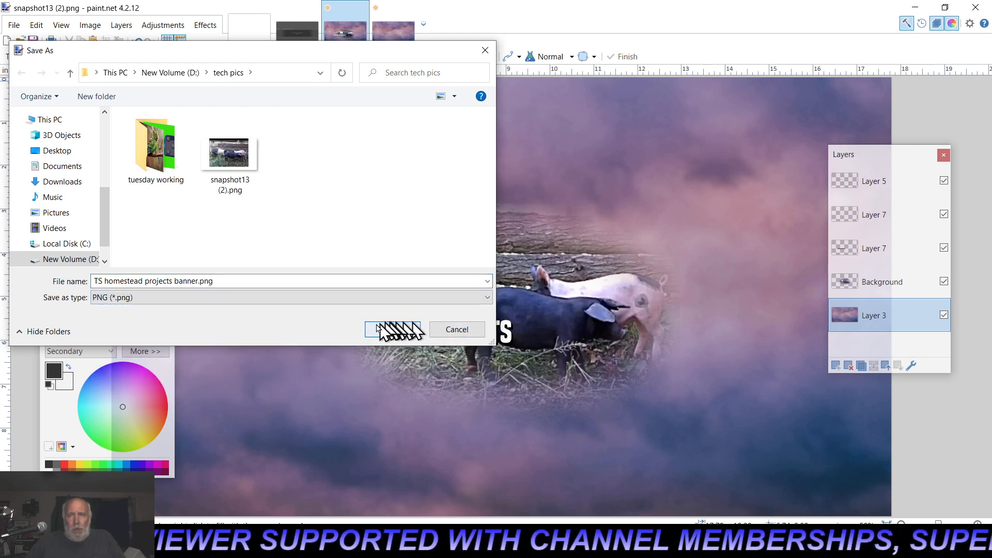
- Save the PNG with default settings, flattening the image, and close the Layers window
click(393, 331)
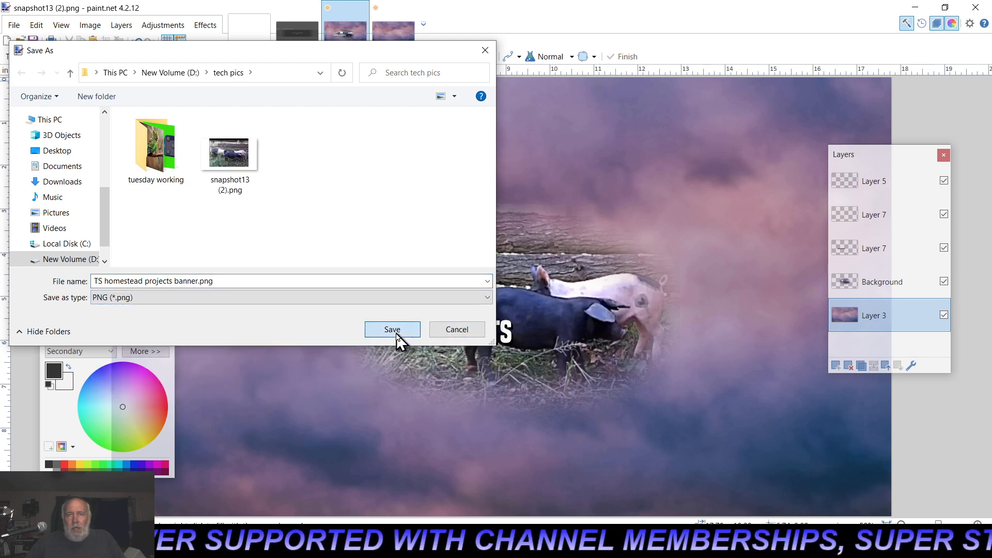
click(394, 320)
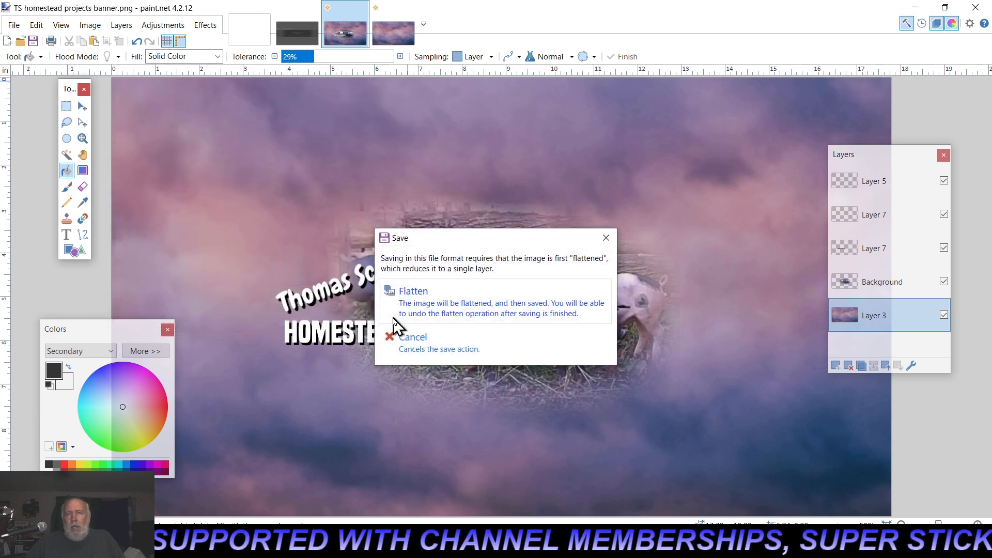
click(409, 303)
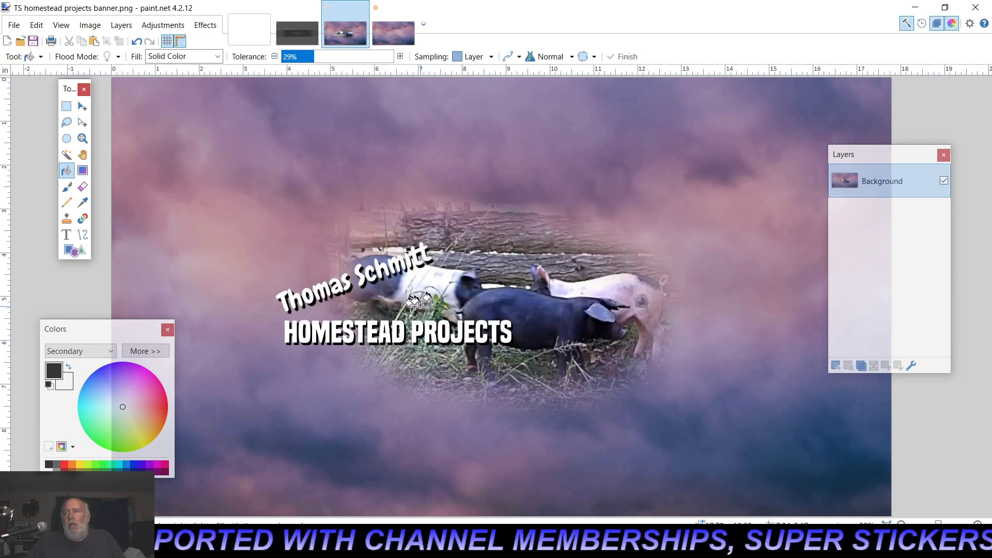
click(944, 155)
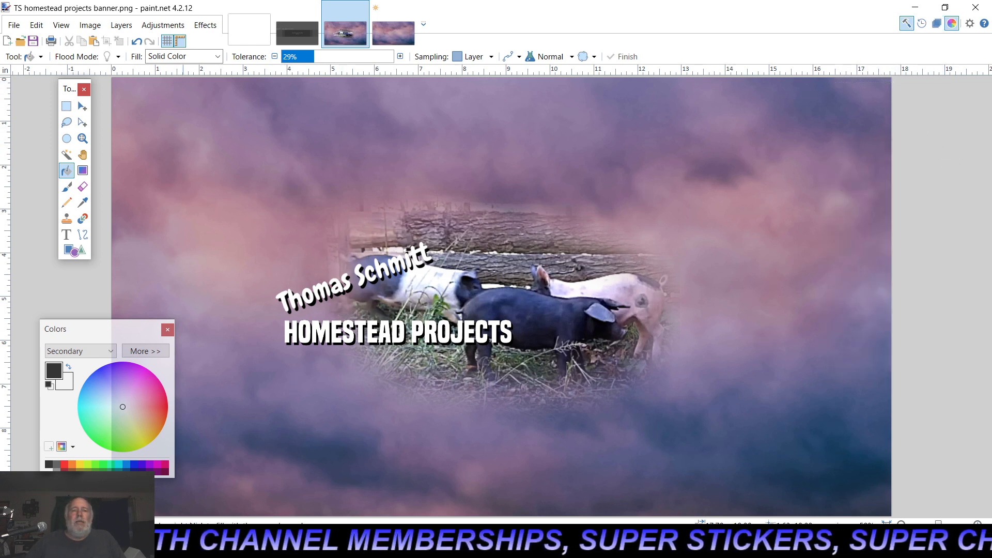
- Open File Explorer and navigate to Documents > CyberLink > PowerDirector > 17.0
click(239, 548)
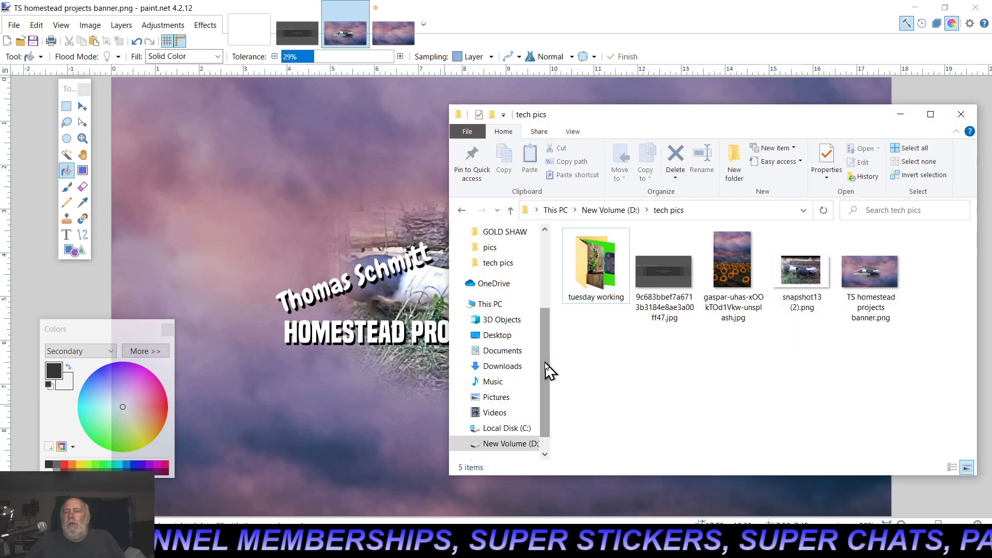
scroll(548, 370, up, 3)
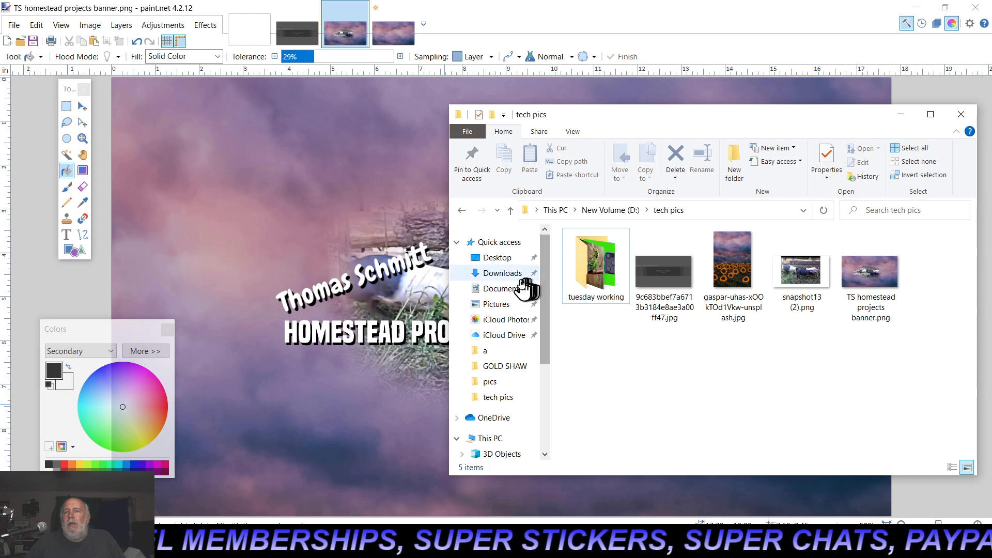
click(505, 288)
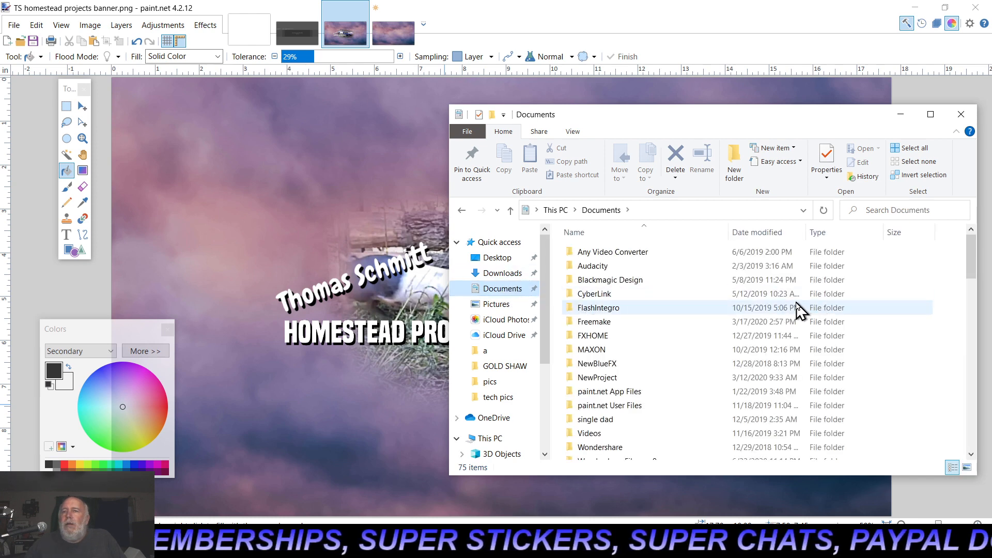
double_click(738, 295)
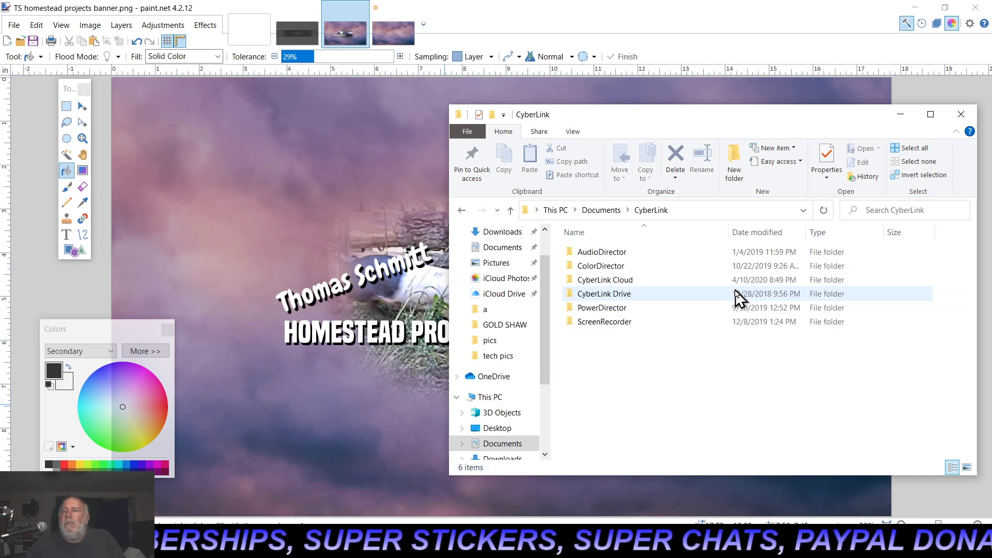
double_click(717, 309)
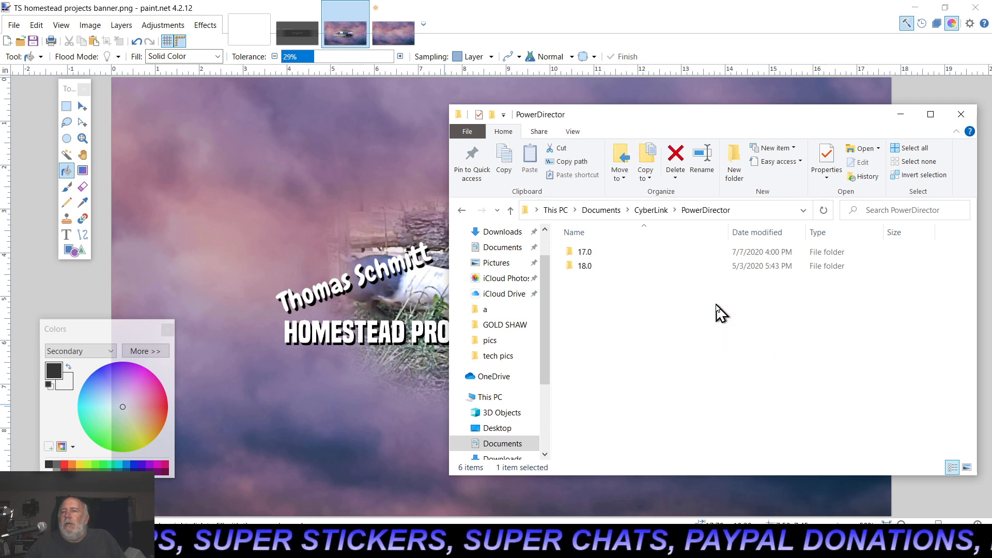
double_click(679, 254)
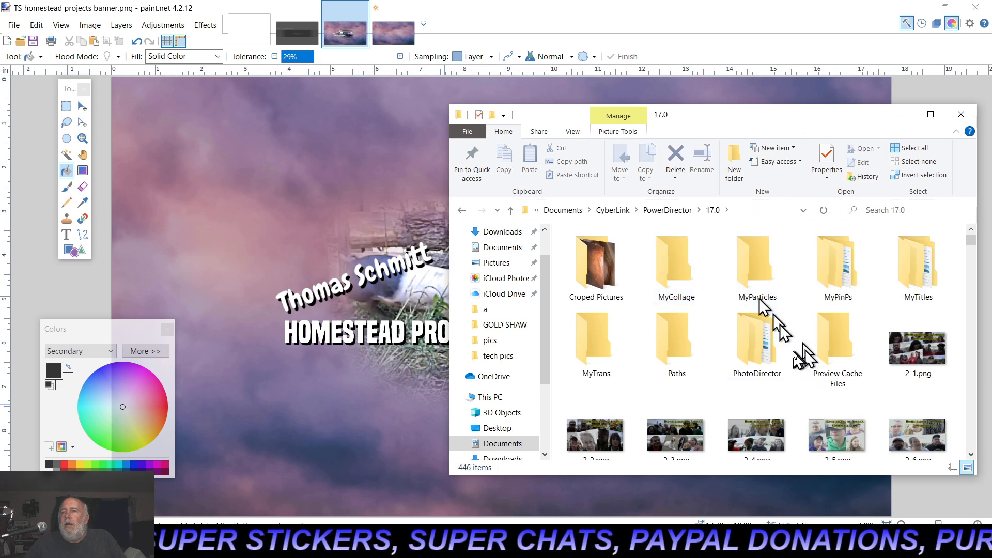
- Scroll down the 17.0 folder and pick the SnapShot(111) image
scroll(796, 357, down, 5)
scroll(796, 356, down, 10)
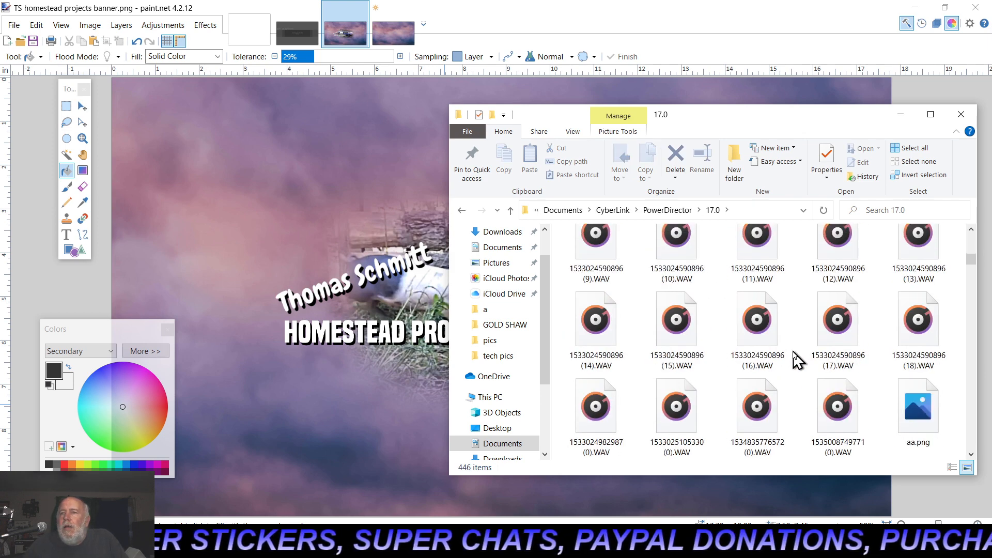
scroll(796, 357, down, 10)
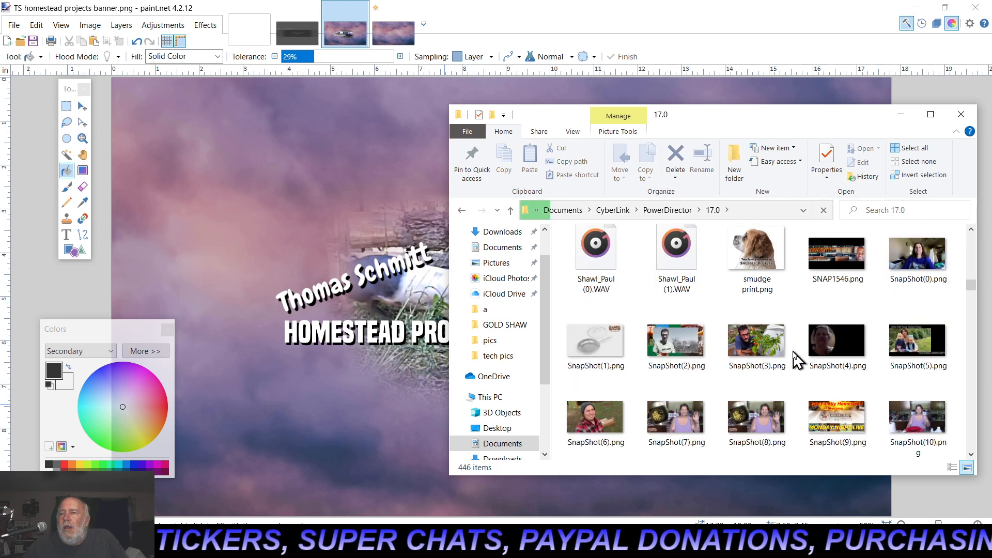
scroll(796, 357, down, 6)
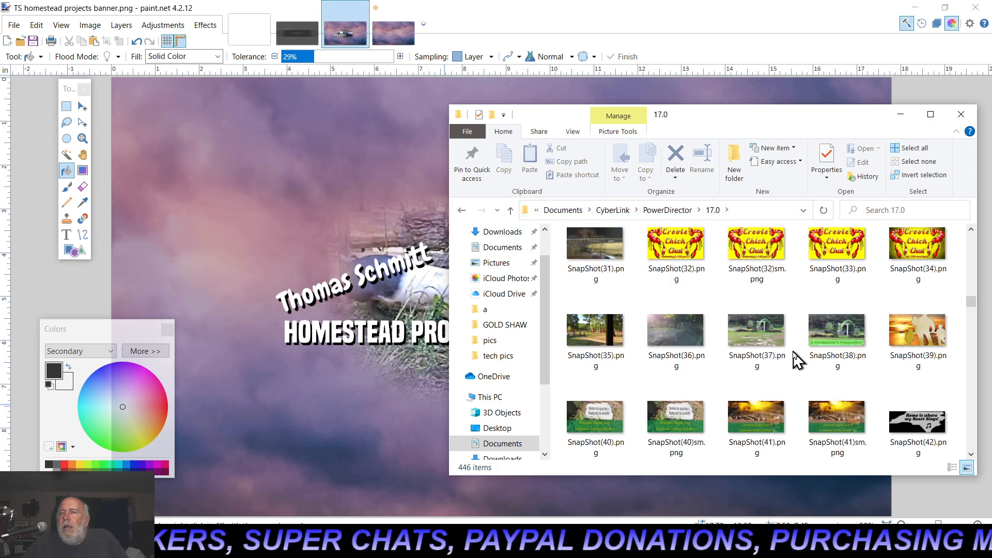
scroll(796, 357, down, 6)
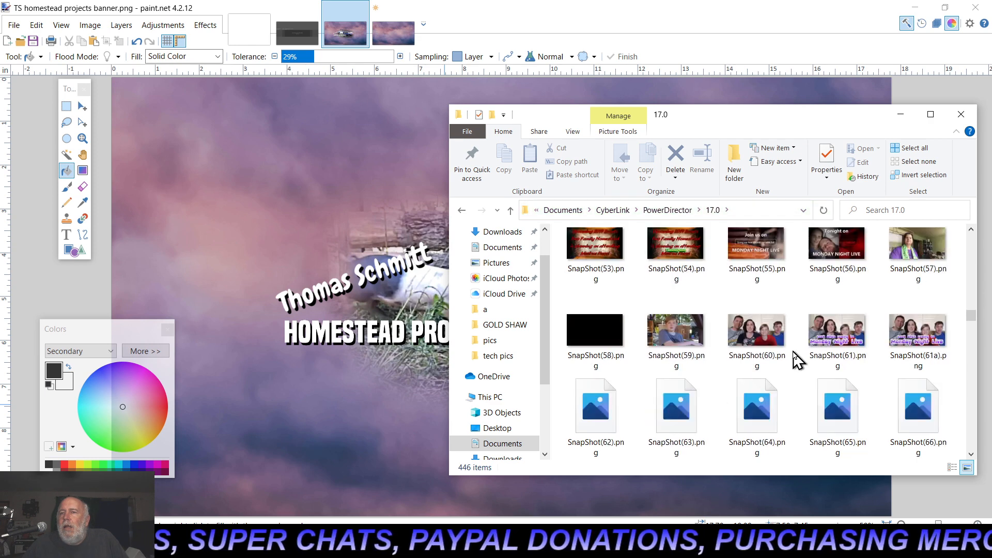
scroll(796, 357, down, 6)
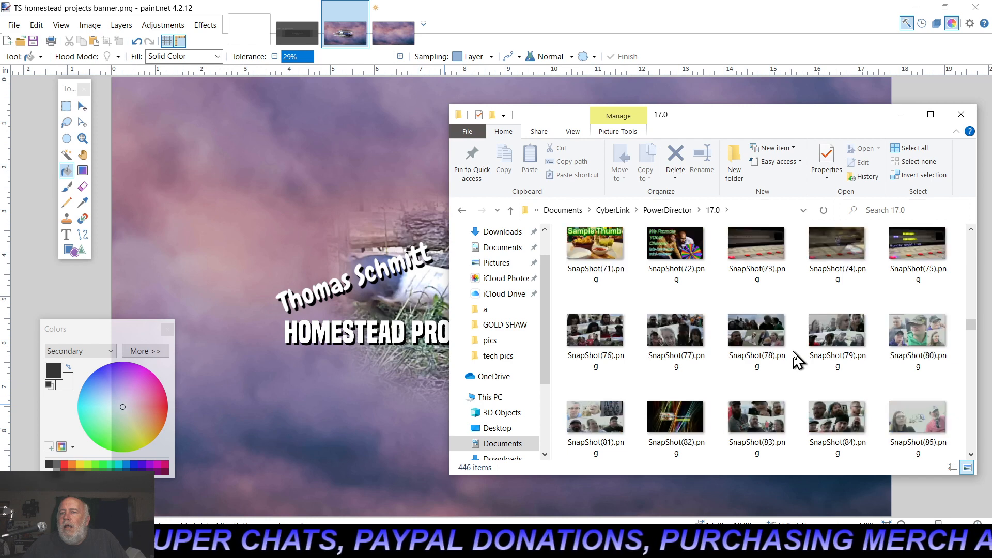
scroll(796, 357, down, 3)
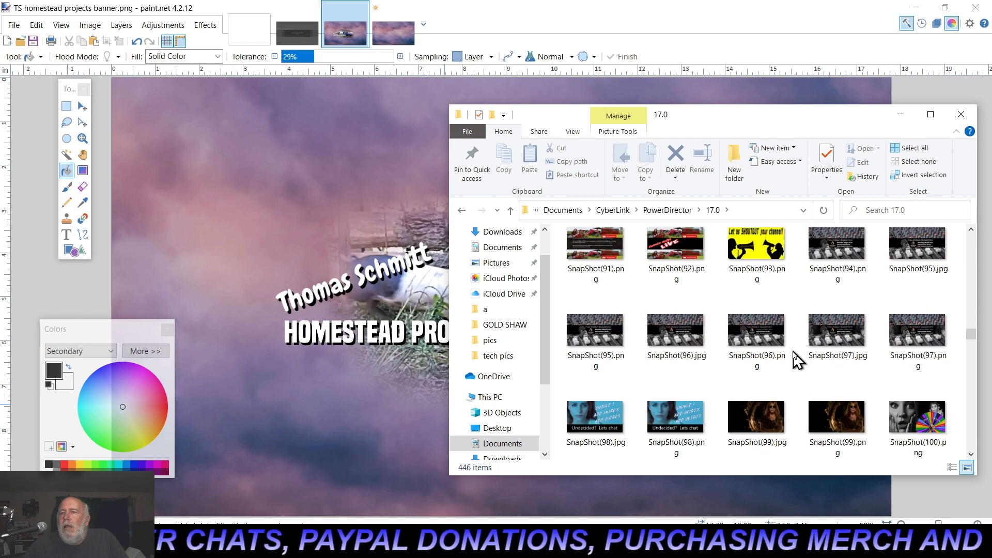
scroll(798, 360, down, 1)
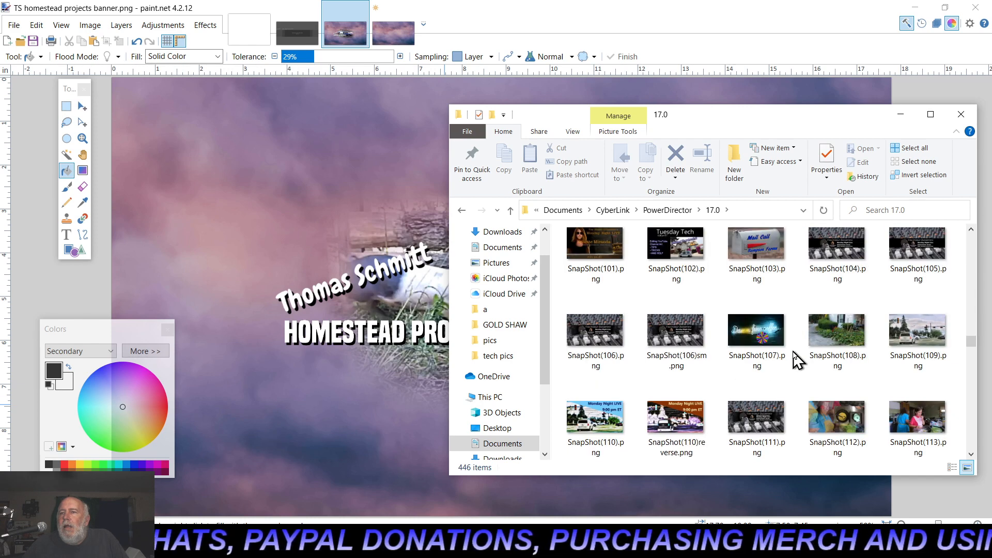
click(760, 420)
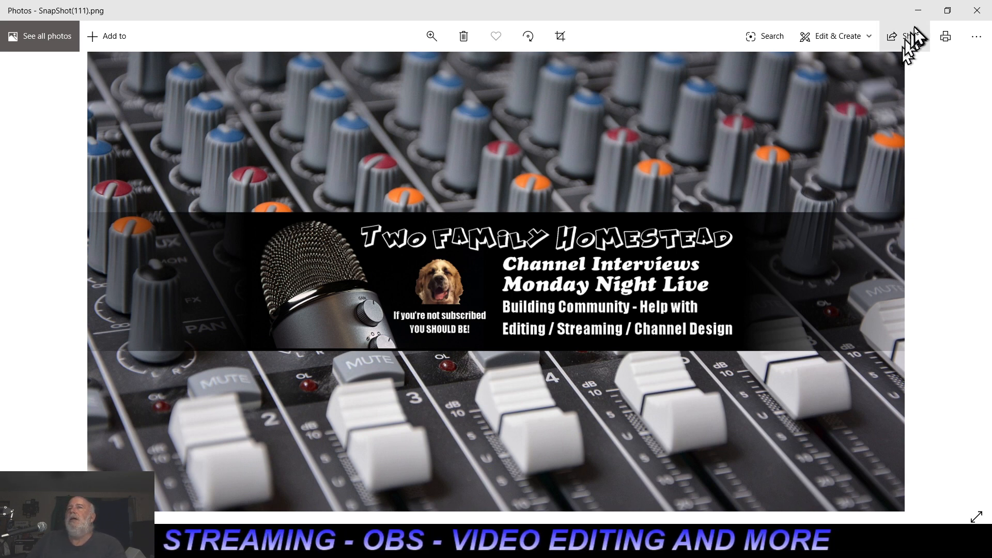
- Close the SnapShot(111).png preview and minimize File Explorer to return to paint.net
click(976, 11)
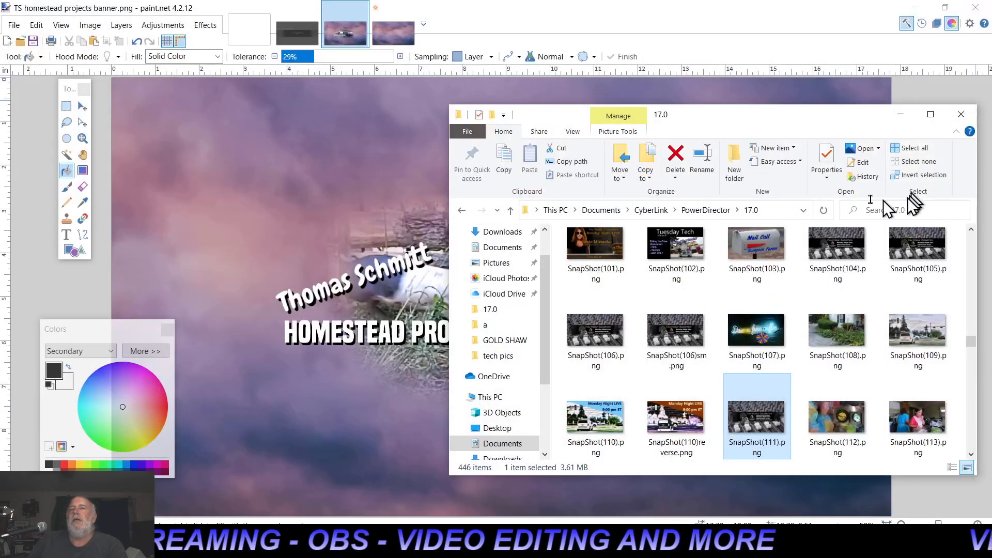
click(901, 113)
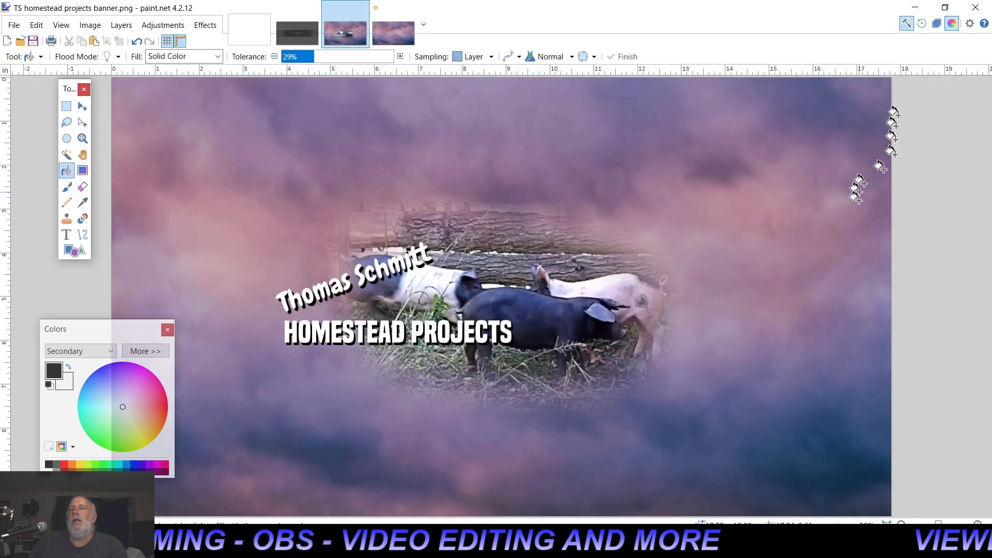